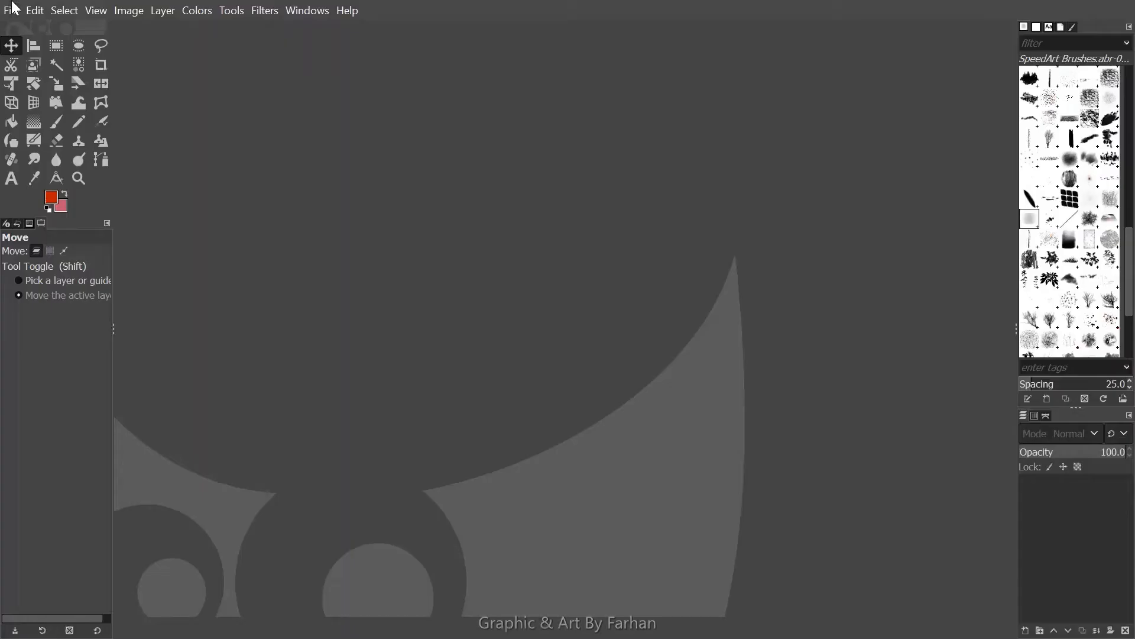
Open the New York Street.jpg image from the Super Speed Effect folder
left_click(11, 12)
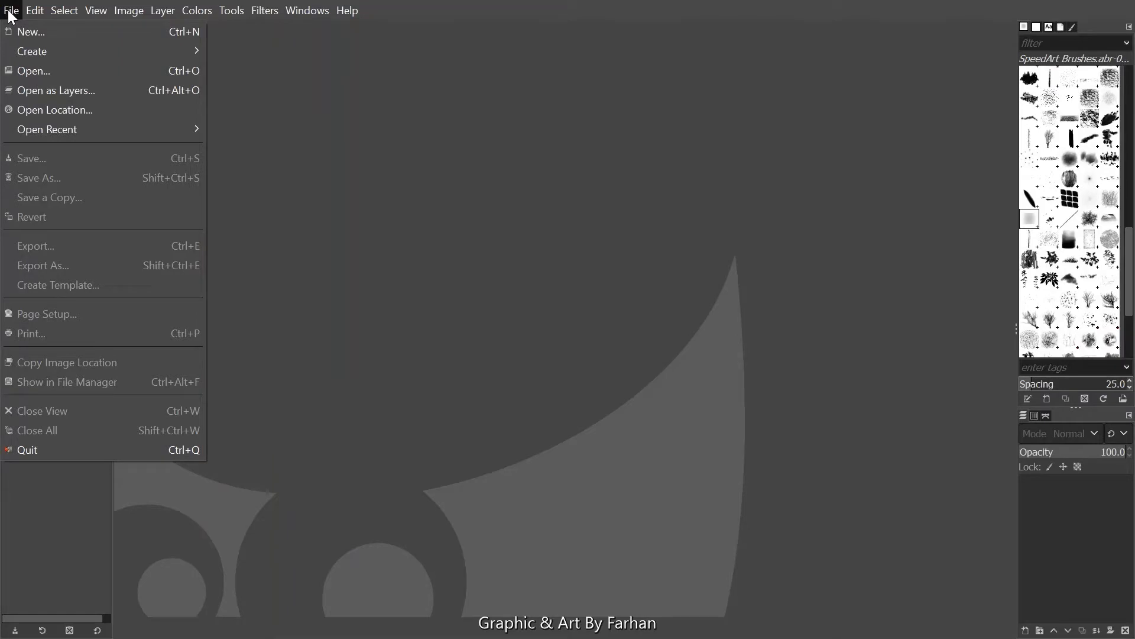
left_click(45, 69)
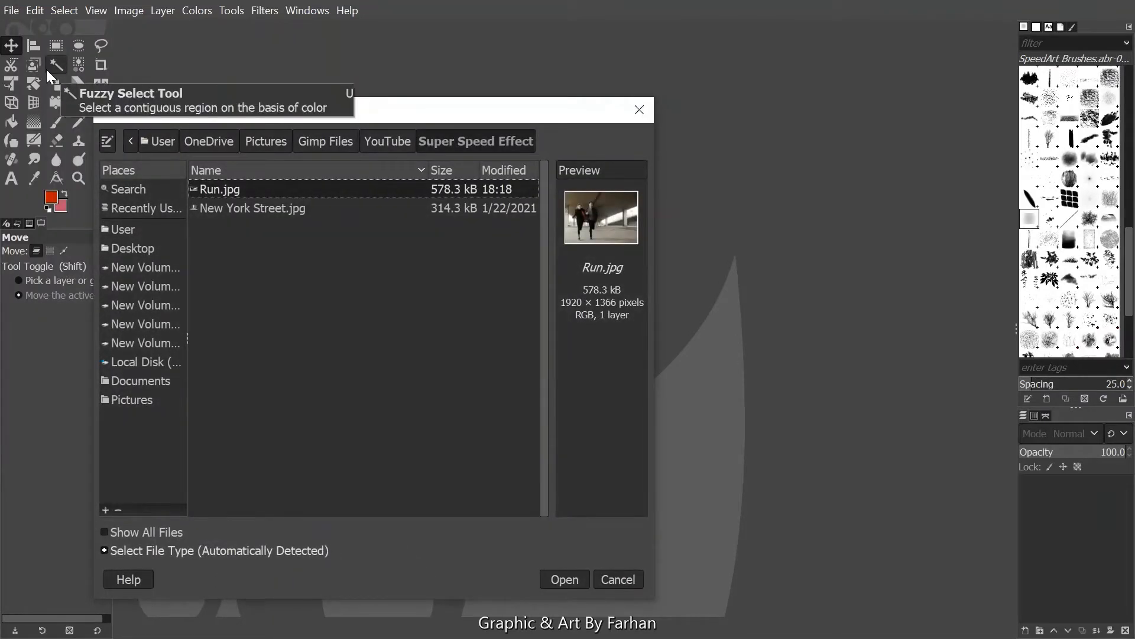
left_click(353, 207)
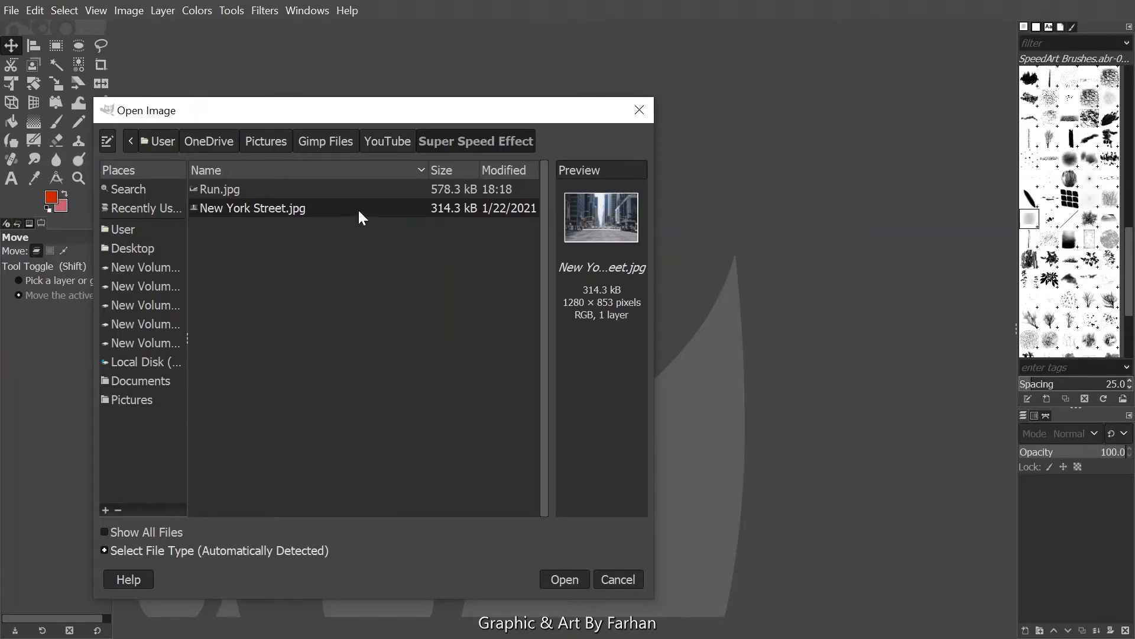
left_click(582, 579)
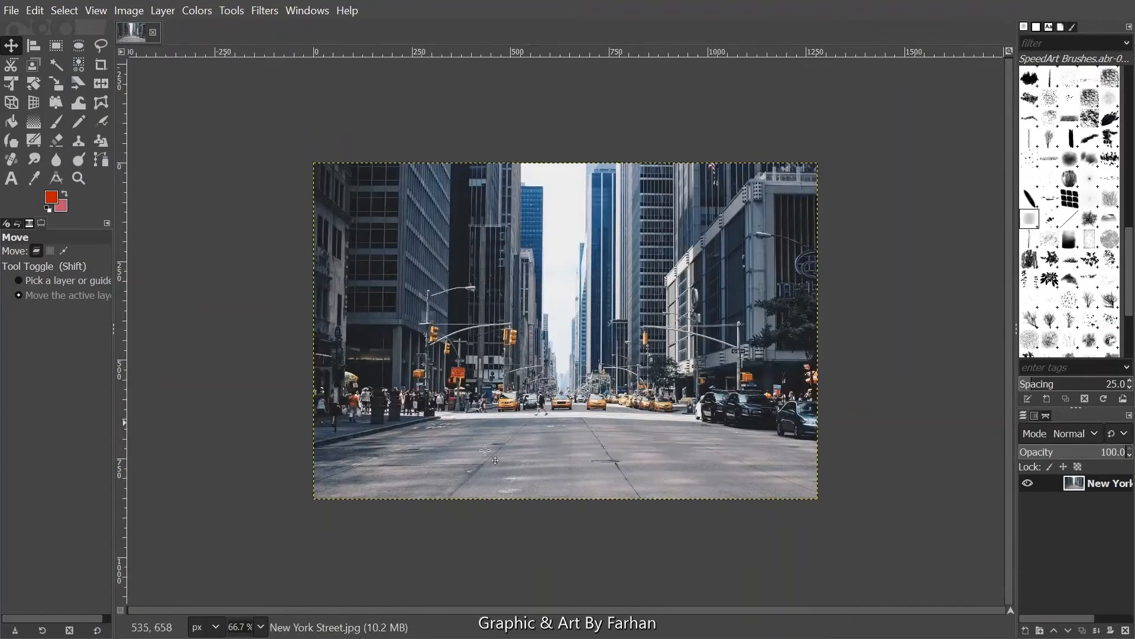
left_click(261, 626)
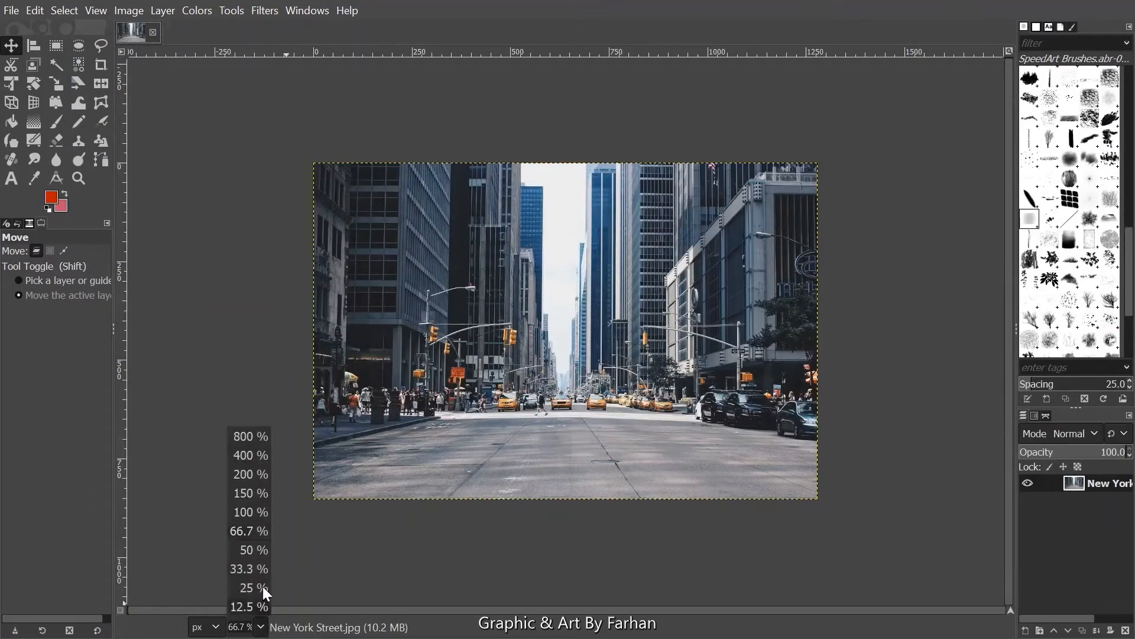
left_click(264, 516)
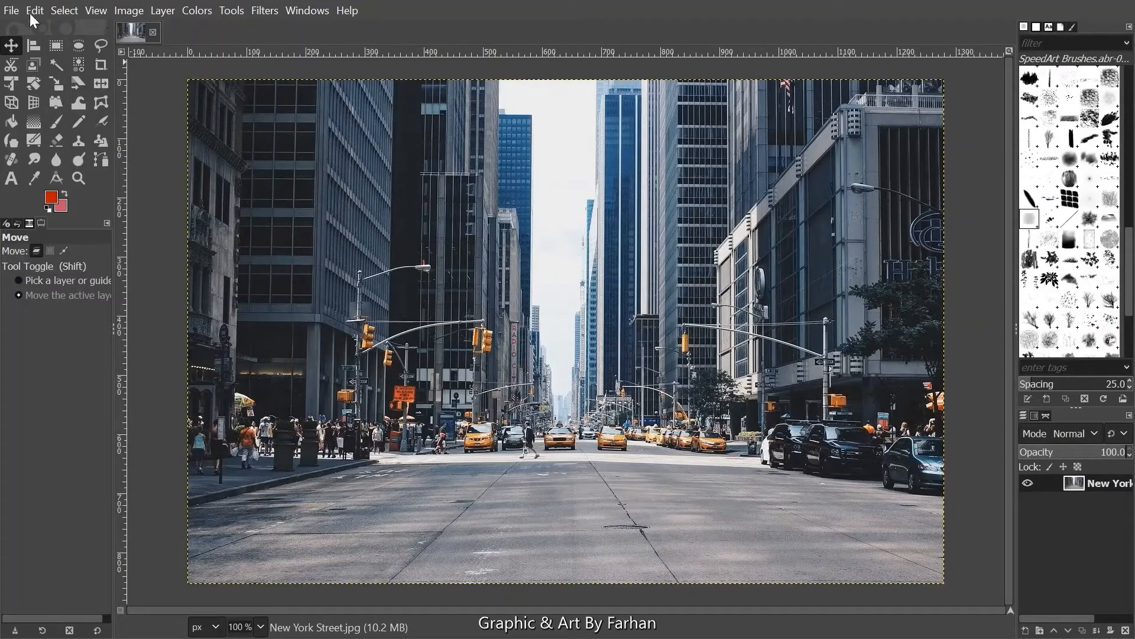
Add Run.jpg as a new layer above the New York street image
left_click(14, 19)
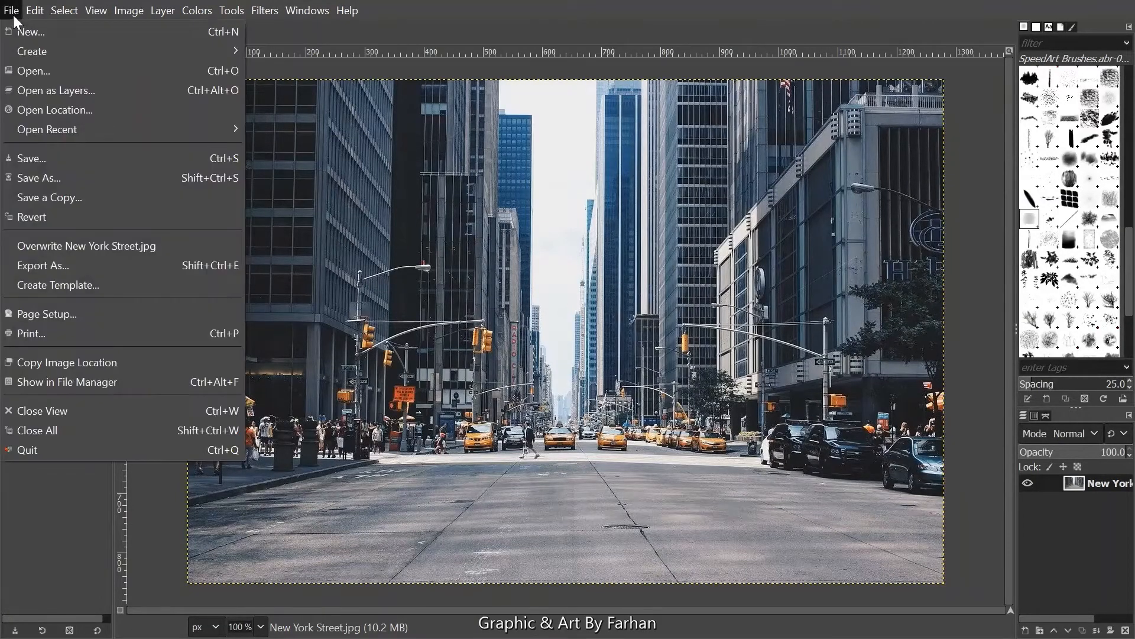
left_click(63, 90)
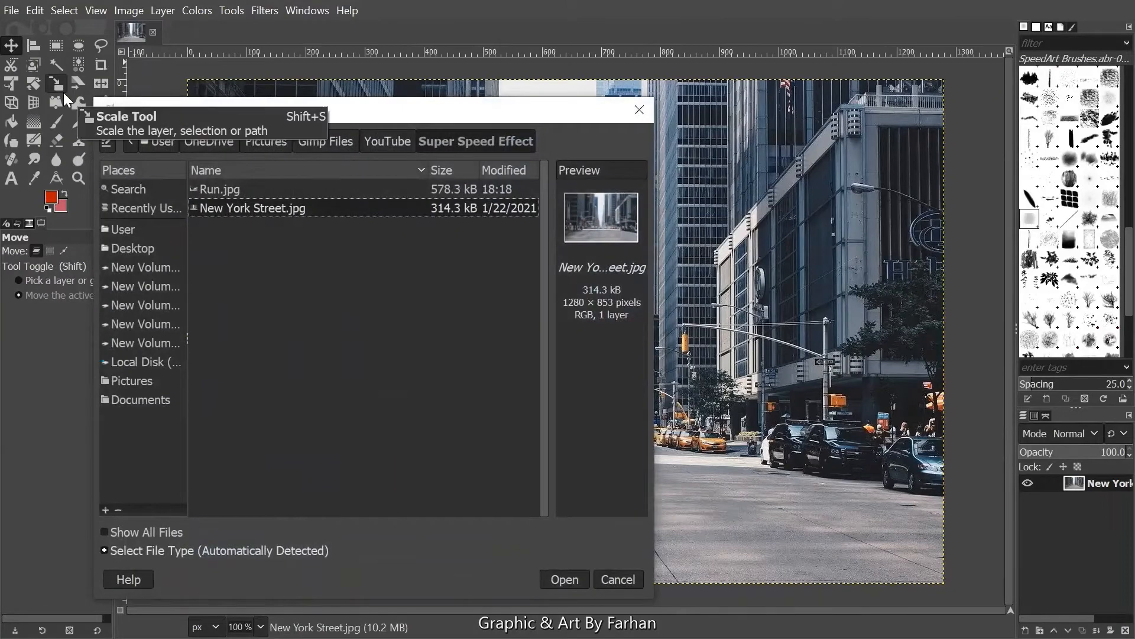
left_click(417, 187)
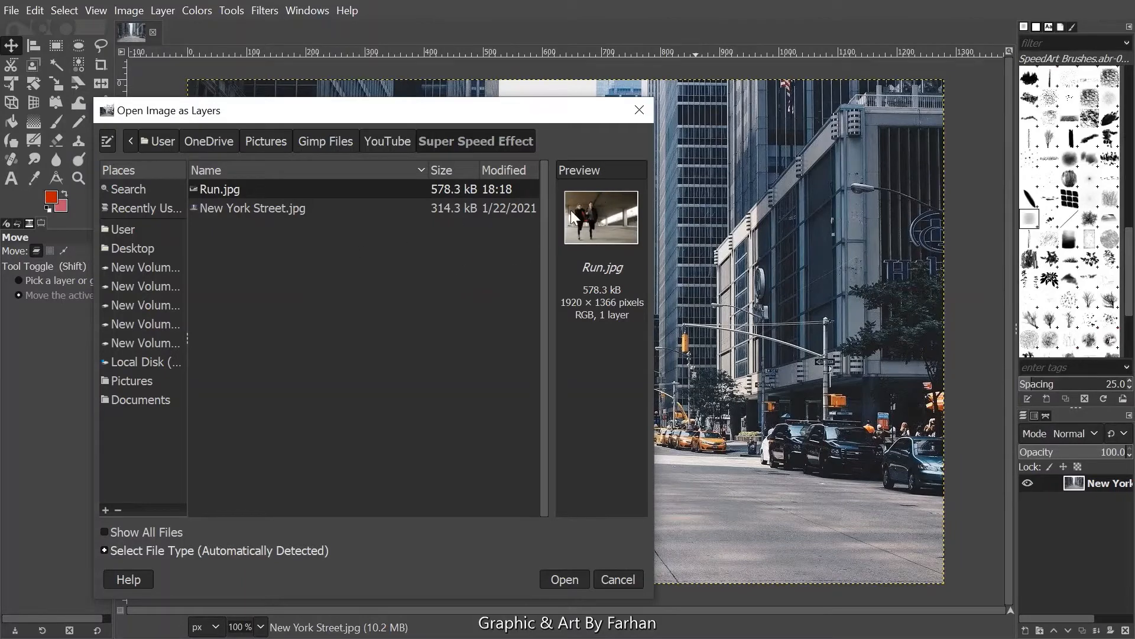
left_click(556, 580)
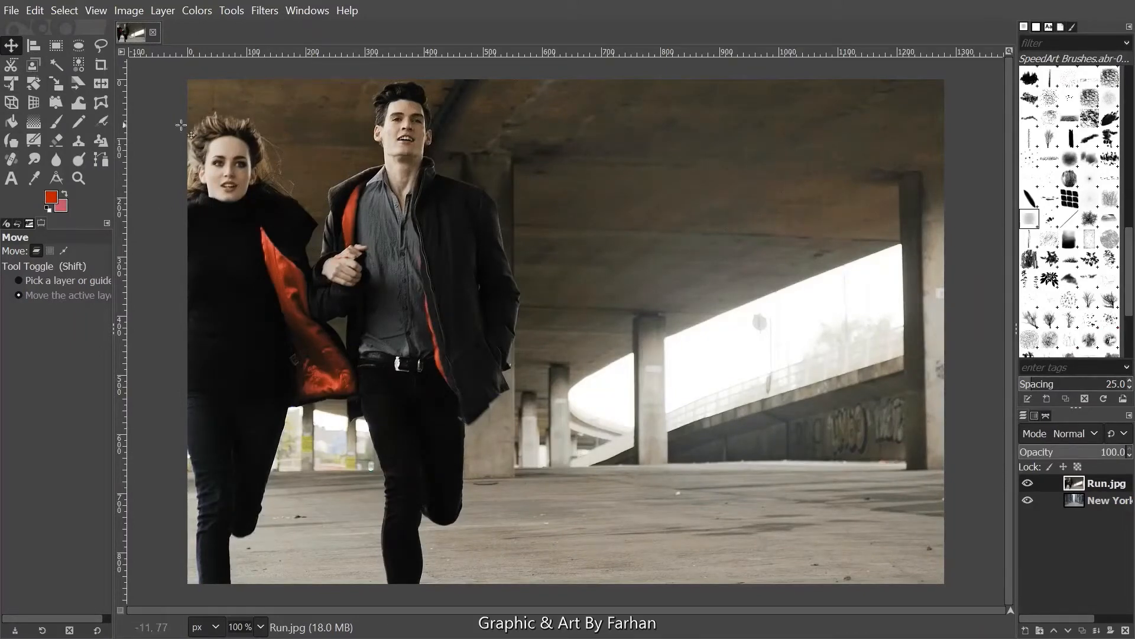
Scale the Run.jpg layer proportionally to about 1550 × 1103 pixels and align its upper-left corner with the canvas corner
left_click(57, 84)
left_click(296, 163)
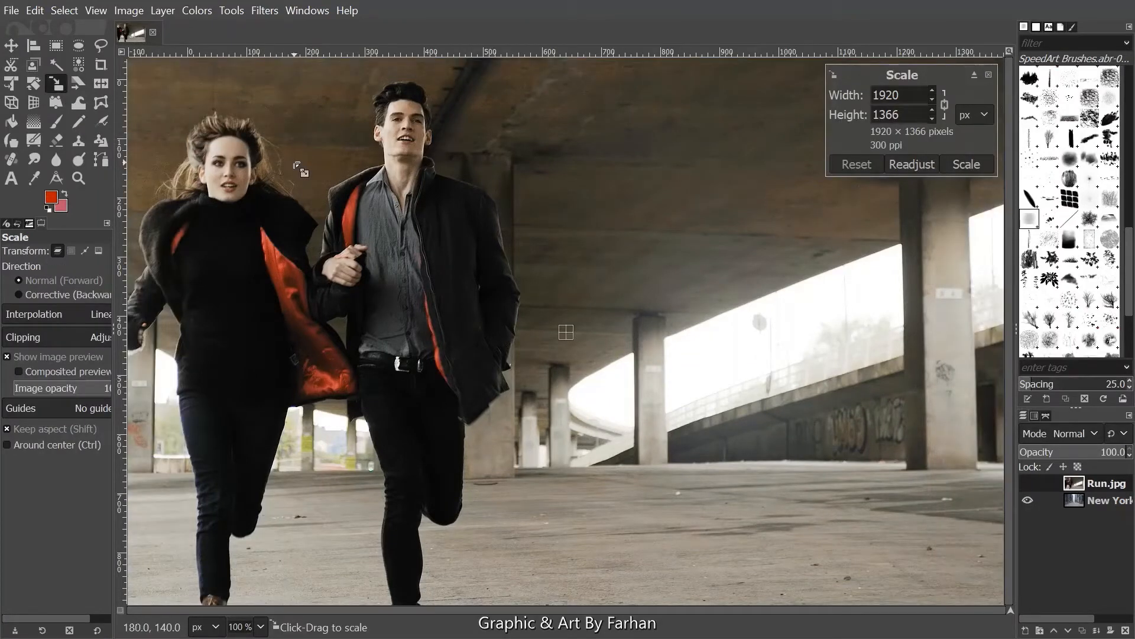
left_click(260, 628)
left_click(264, 531)
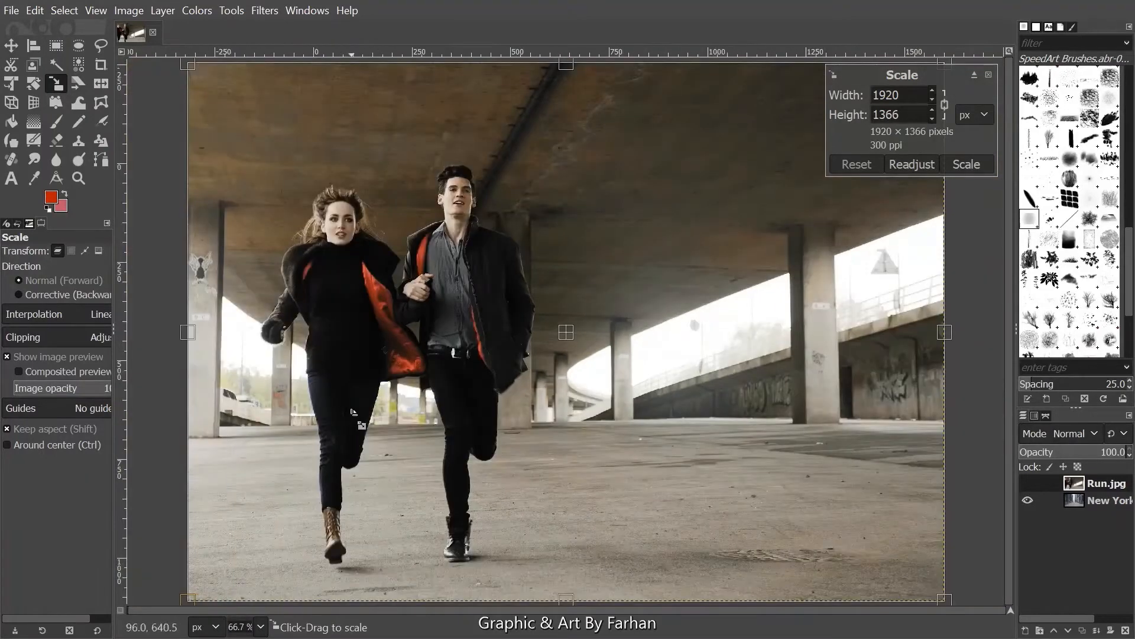
key("minus")
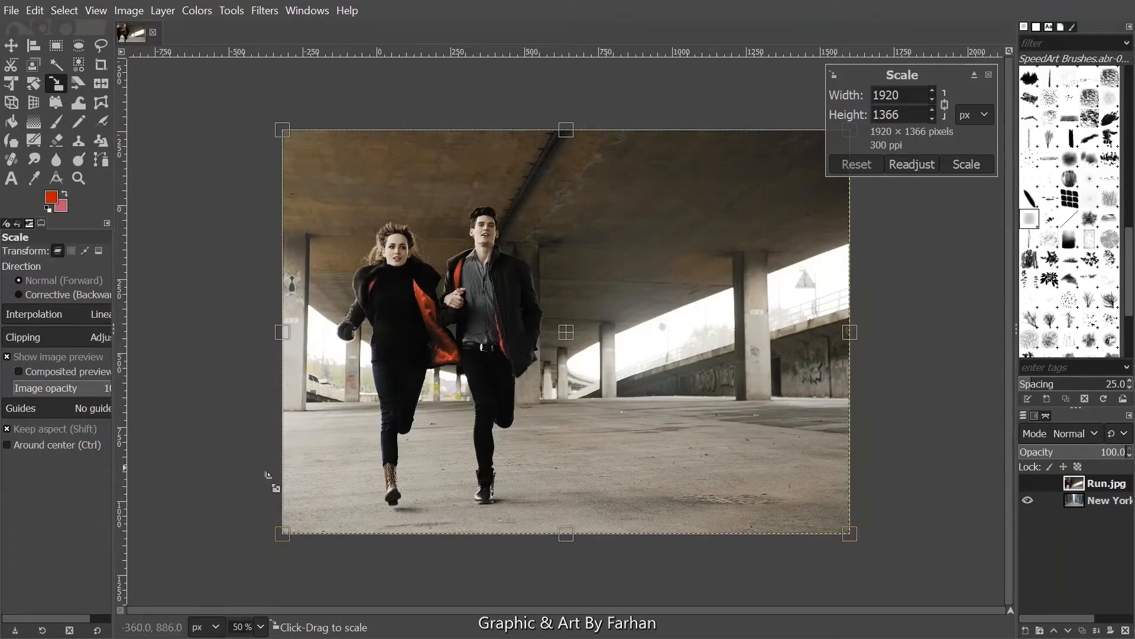
left_click(261, 629)
left_click(249, 512)
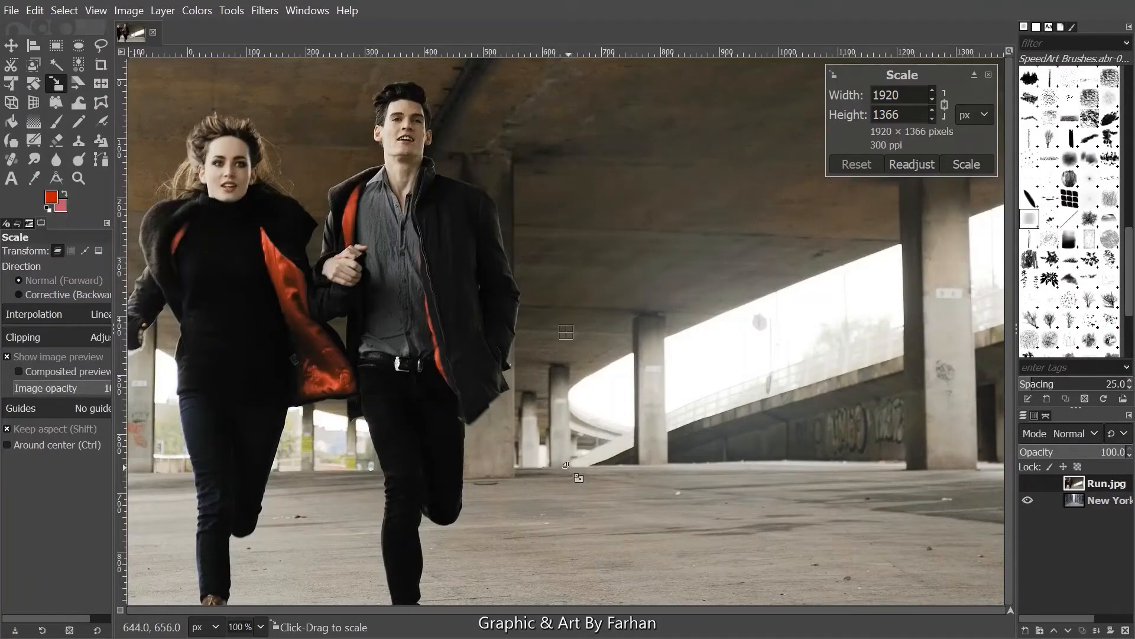
key("minus")
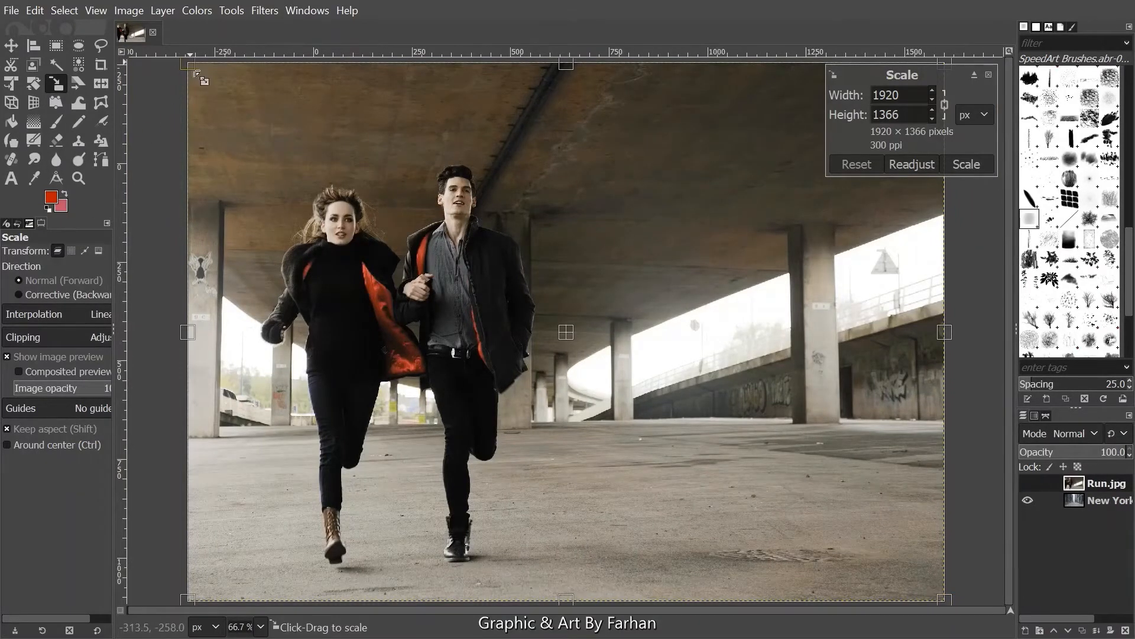
left_click_drag(197, 73, 301, 225)
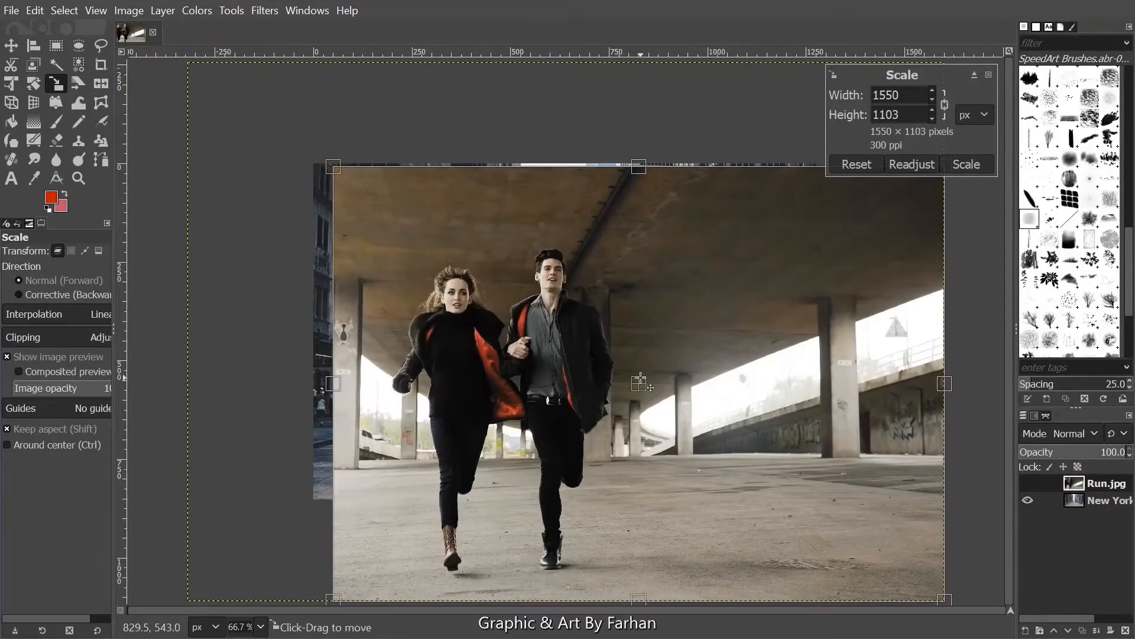
left_click_drag(639, 382, 619, 380)
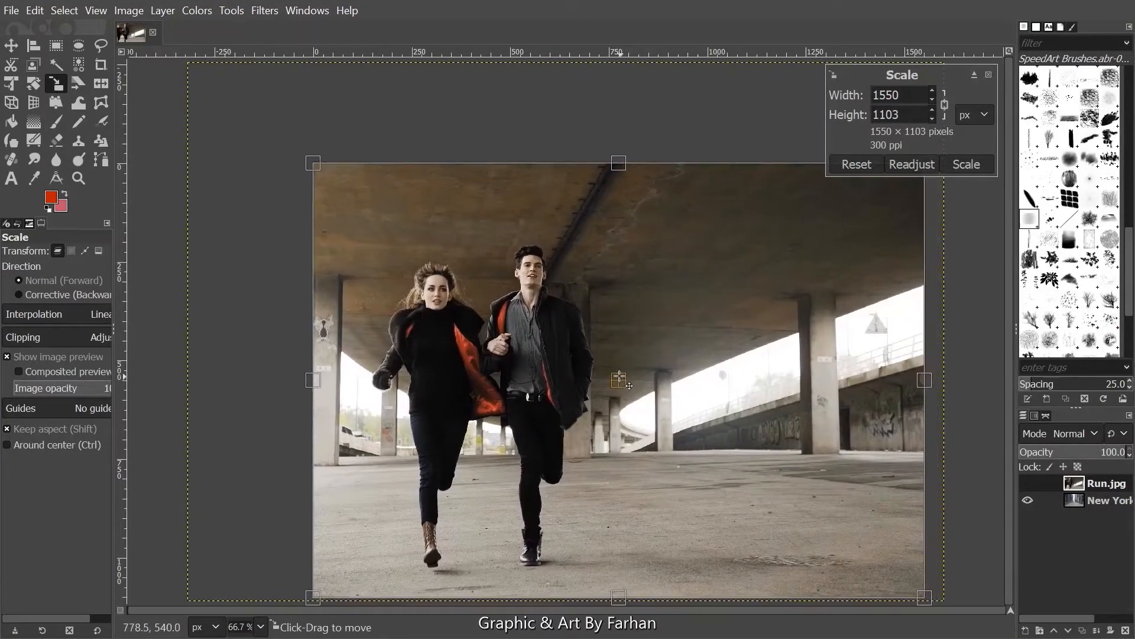
Shrink the Run.jpg layer further to roughly the canvas height, centre it over the street image and apply the scaling
left_click_drag(733, 297, 584, 269)
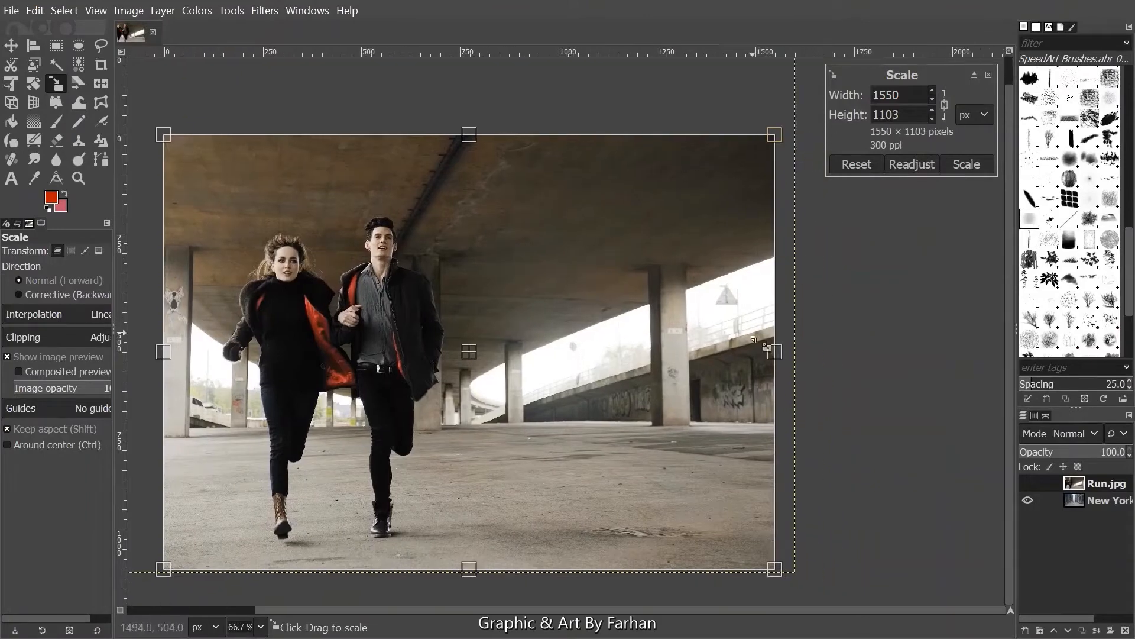
left_click_drag(754, 339, 672, 329)
left_click_drag(414, 357, 537, 358)
left_click_drag(536, 358, 537, 323)
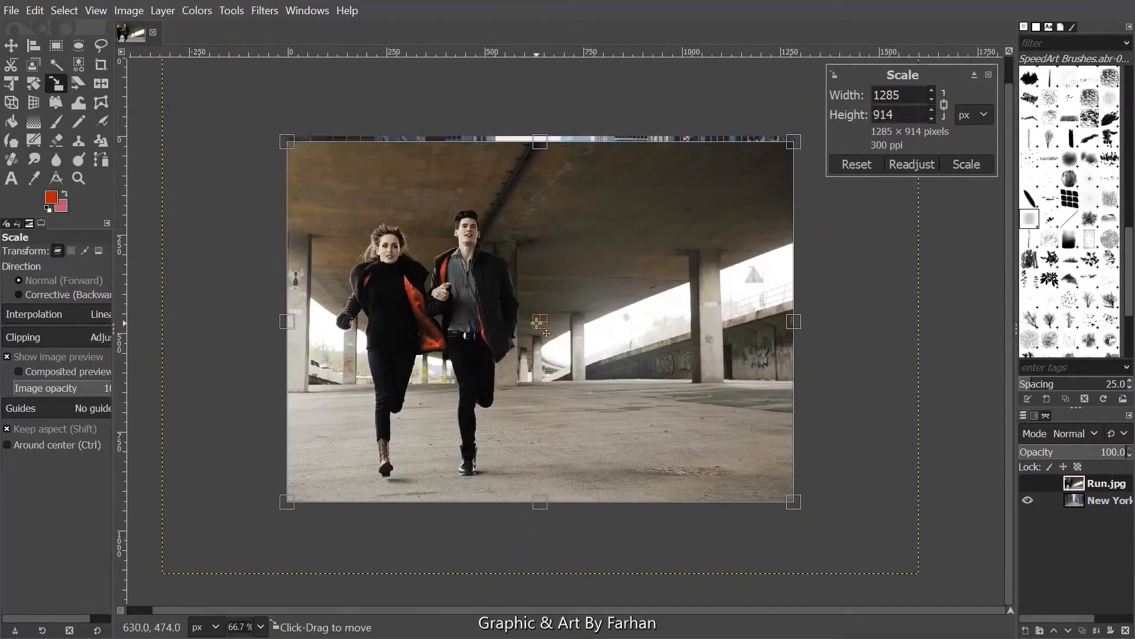
left_click_drag(540, 502, 552, 476)
left_click(961, 166)
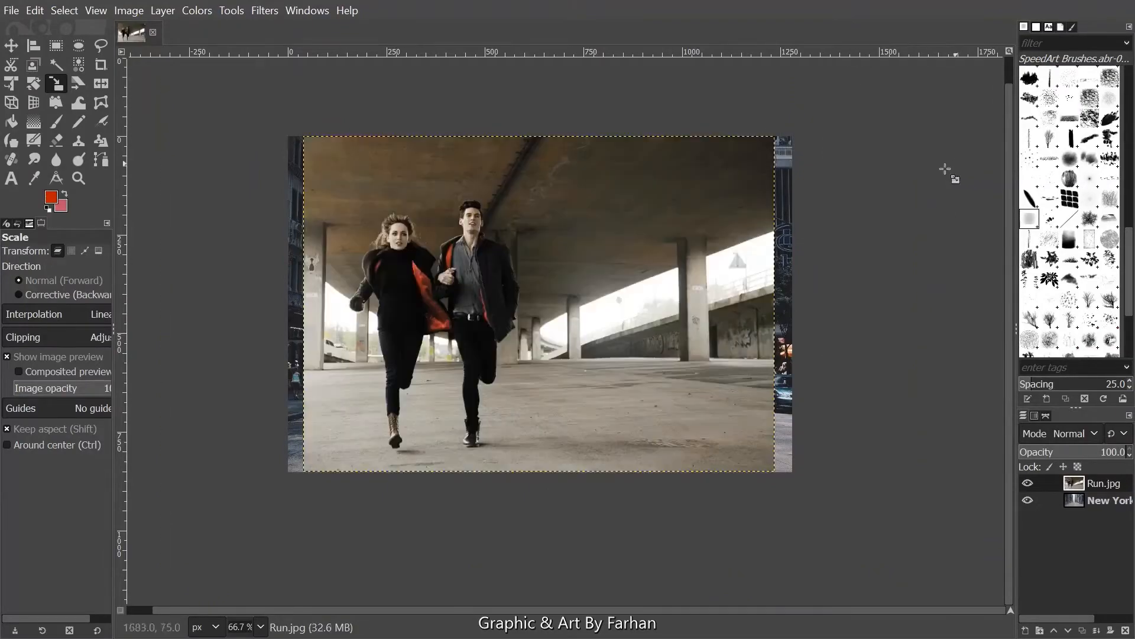
Fine-tune the scale of the Run.jpg layer at its lower-right corner to meet the canvas's bottom edge, and apply it
scroll(498, 313, "up", 1)
scroll(848, 553, "up", 7)
left_click_drag(847, 553, 309, 474)
left_click(309, 474)
left_click_drag(769, 426, 465, 438)
left_click_drag(684, 430, 701, 442)
left_click(966, 165)
Enlarge the Run.jpg layer slightly from its upper-right corner to 1199 × 854 pixels and apply the scaling
left_click_drag(747, 363, 745, 470)
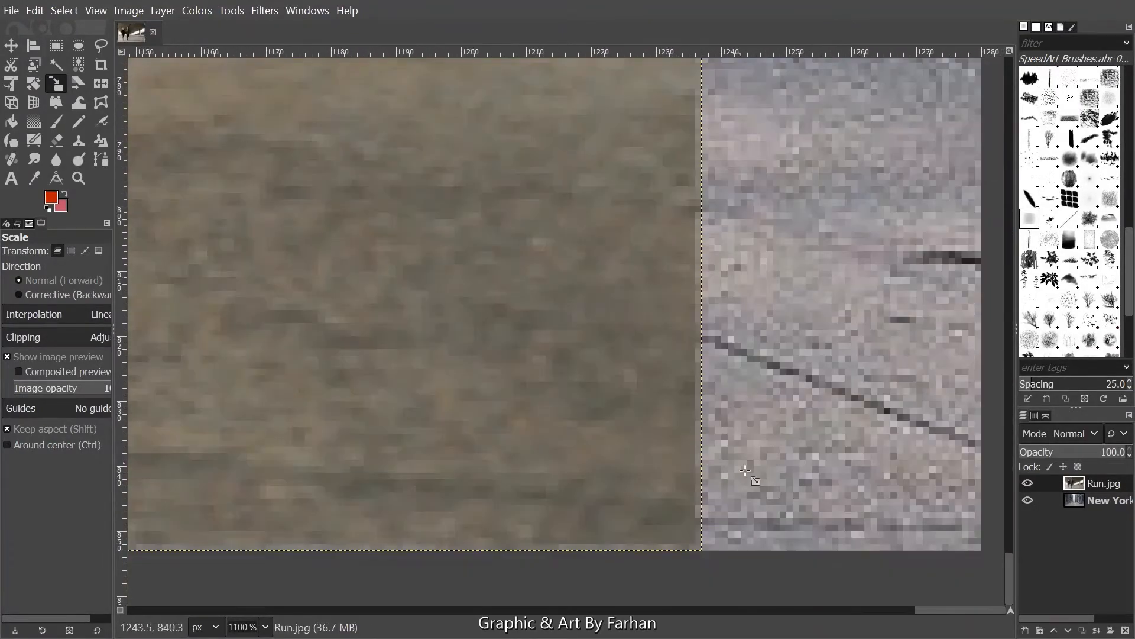
scroll(752, 278, "up", 20)
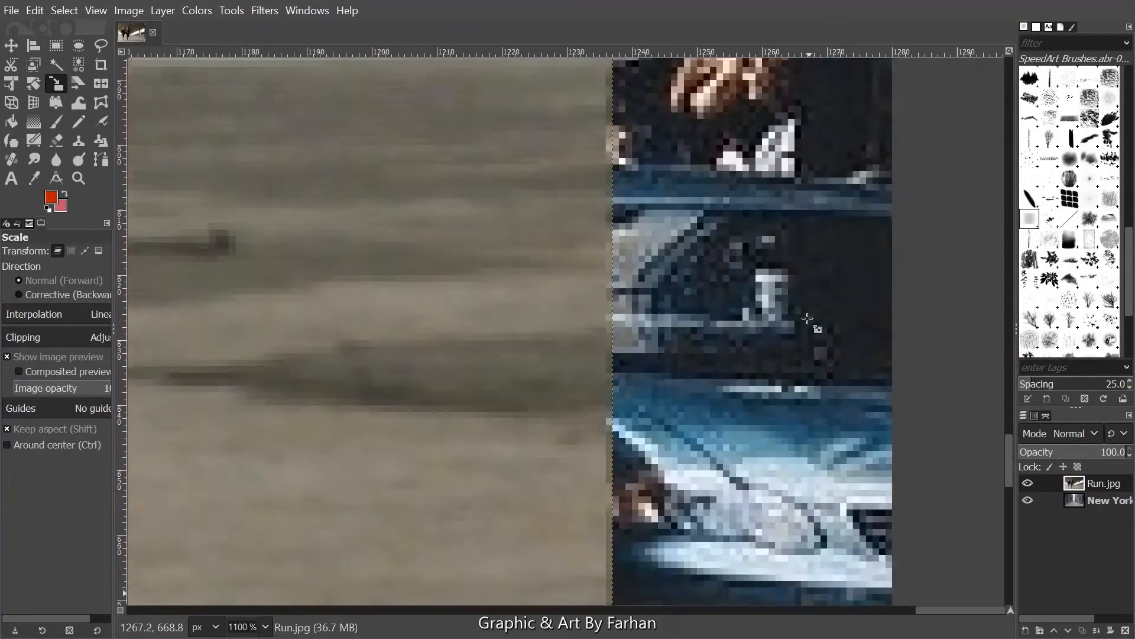
scroll(692, 307, "up", 15)
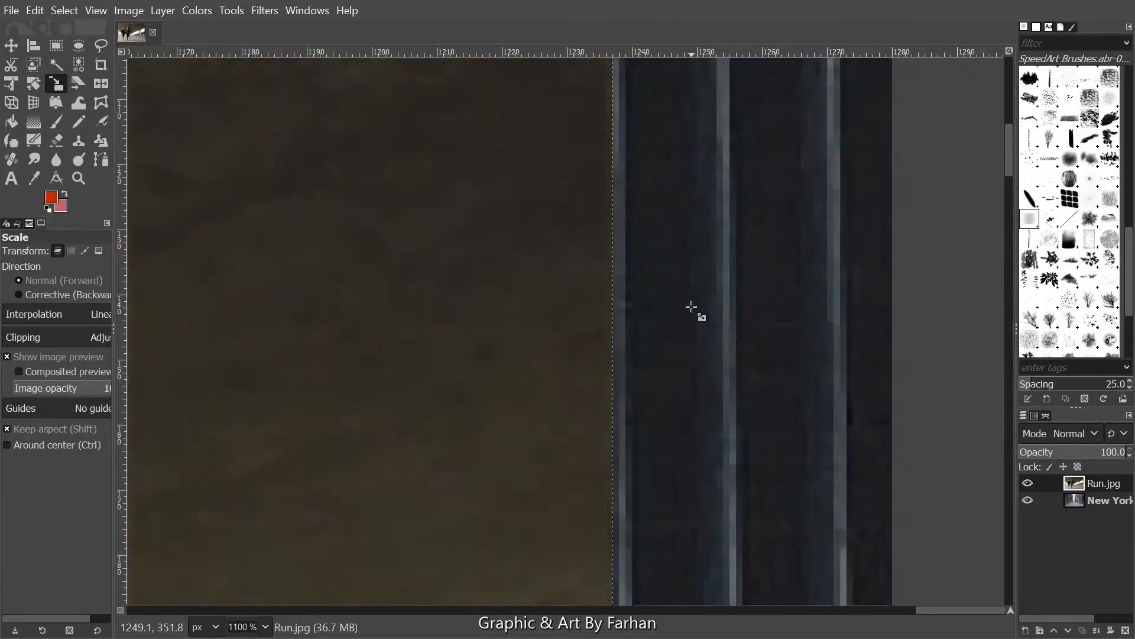
left_click_drag(513, 203, 692, 394)
left_click(716, 282)
left_click_drag(793, 243, 797, 242)
left_click(970, 165)
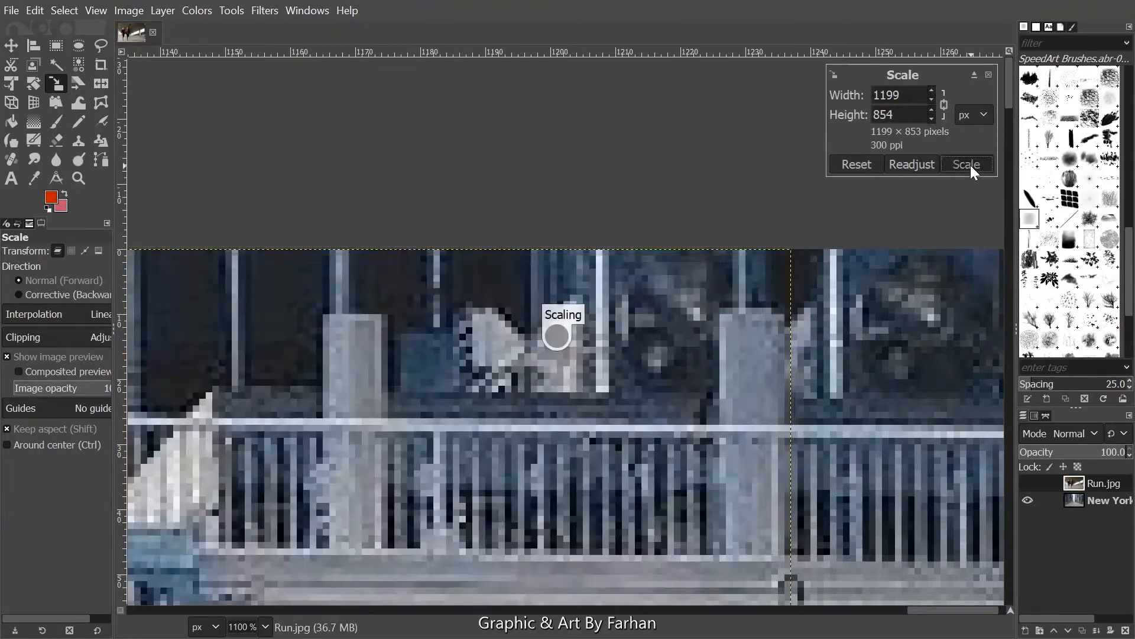
Scale the Run.jpg layer from its upper-right corner to 1200 × 855 pixels, covering the canvas's top edge, and apply it
left_click(564, 266)
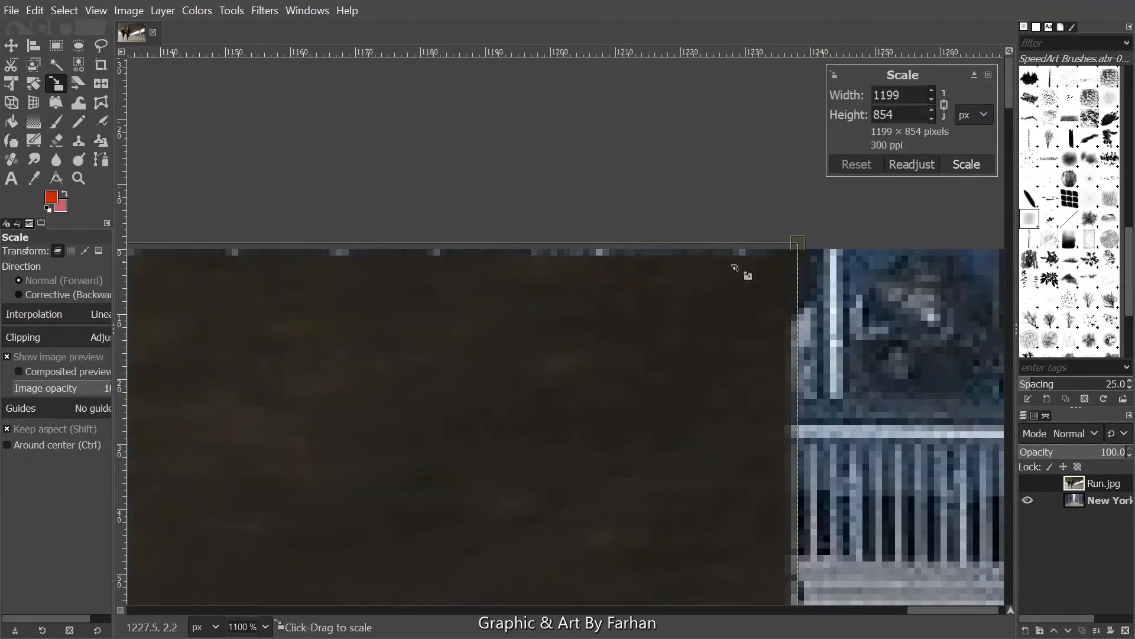
left_click_drag(802, 238, 806, 235)
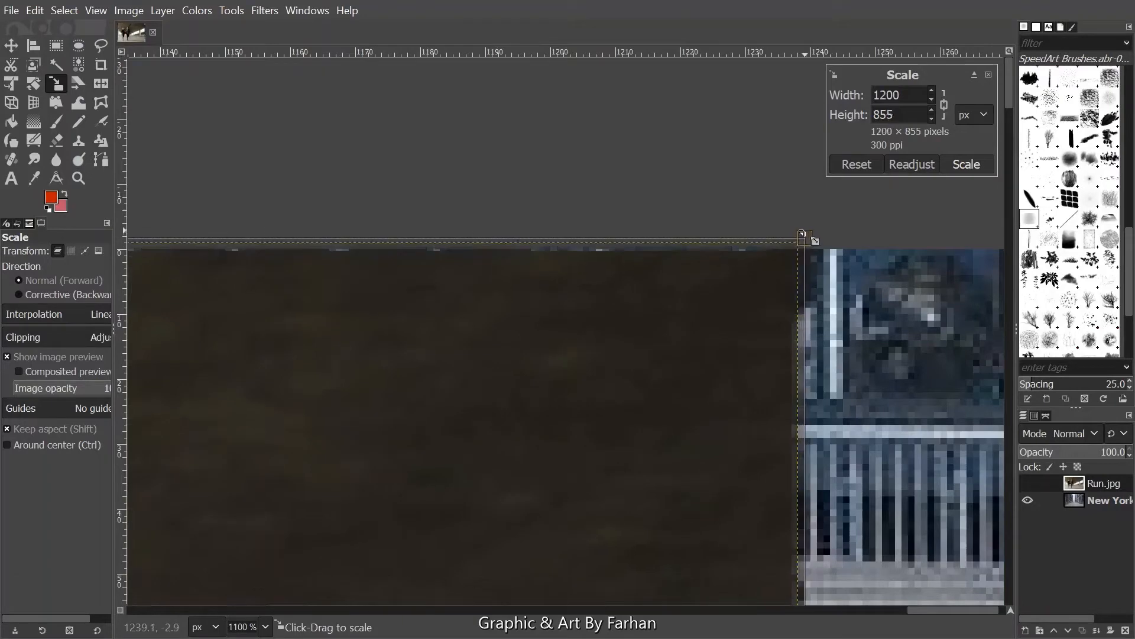
left_click(957, 170)
scroll(531, 246, "down", 5)
scroll(531, 247, "down", 1)
left_click_drag(500, 316, 915, 187)
scroll(684, 228, "down", 3)
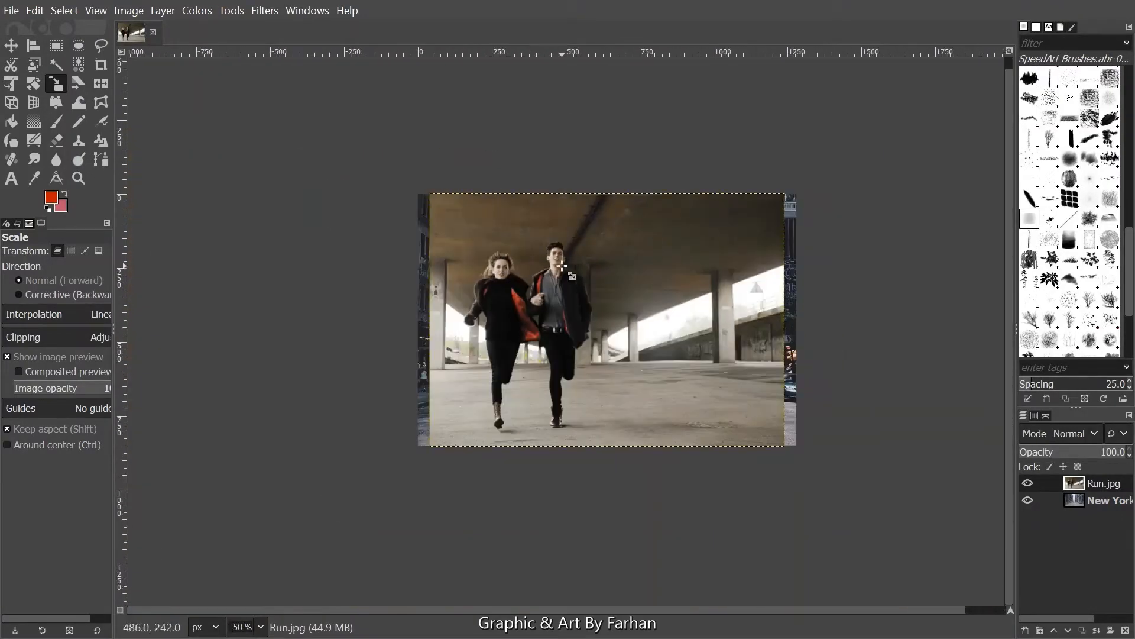
left_click_drag(562, 266, 626, 260)
scroll(577, 307, "up", 1)
left_click_drag(787, 304, 514, 361)
scroll(304, 365, "up", 1)
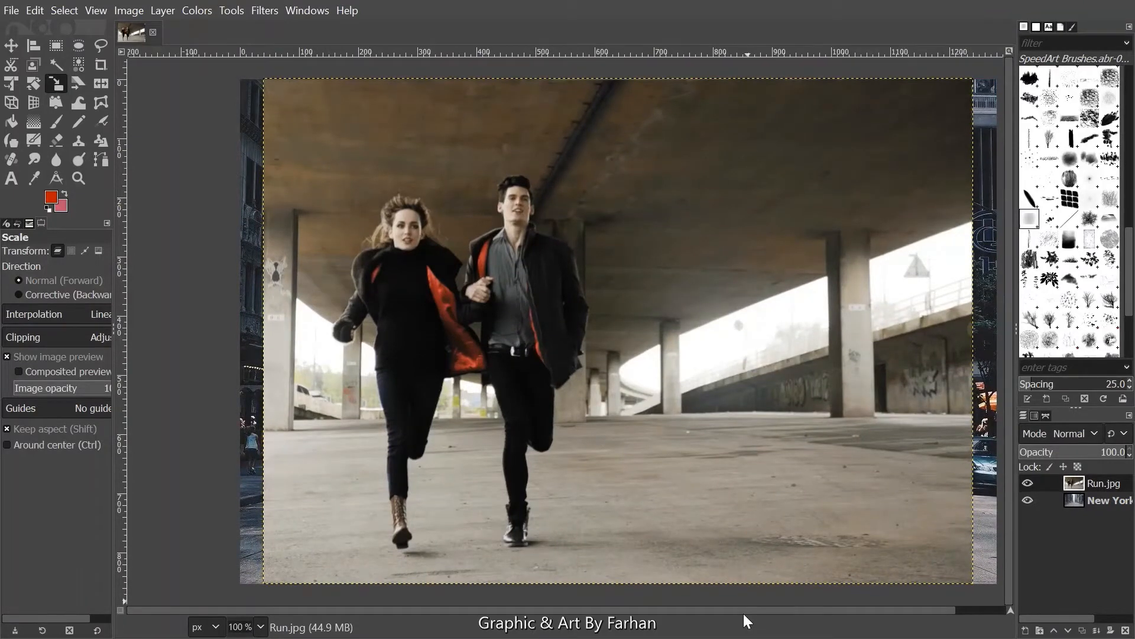
left_click_drag(743, 611, 992, 610)
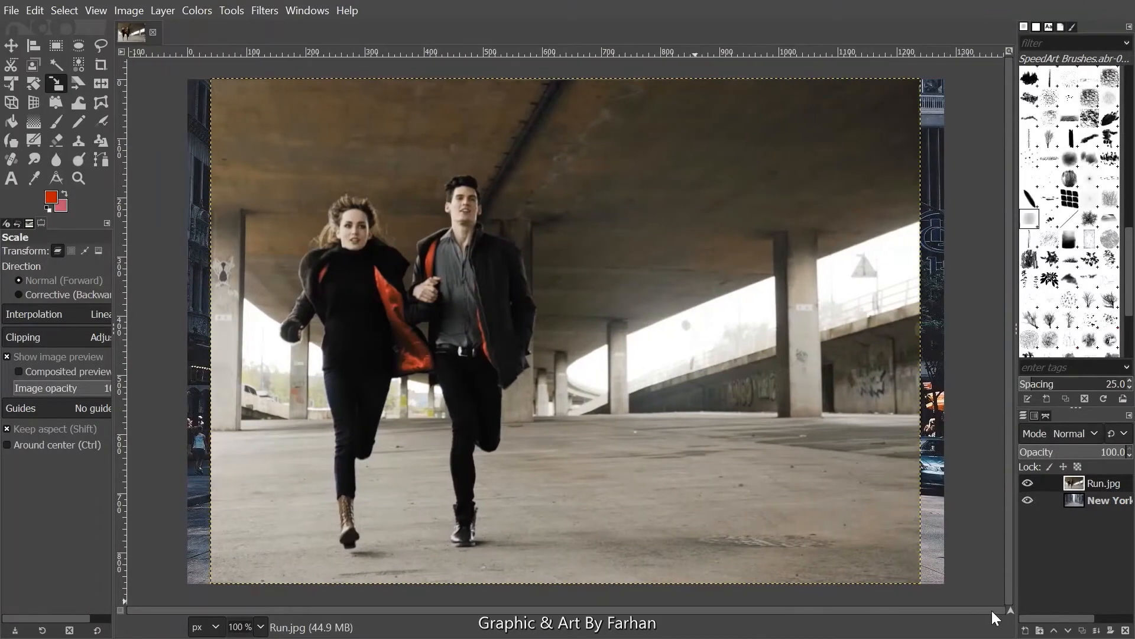
Try to stretch the Run.jpg layer horizontally to the canvas width with Unified Transform, without keeping its proportions, and reset it
left_click(4, 87)
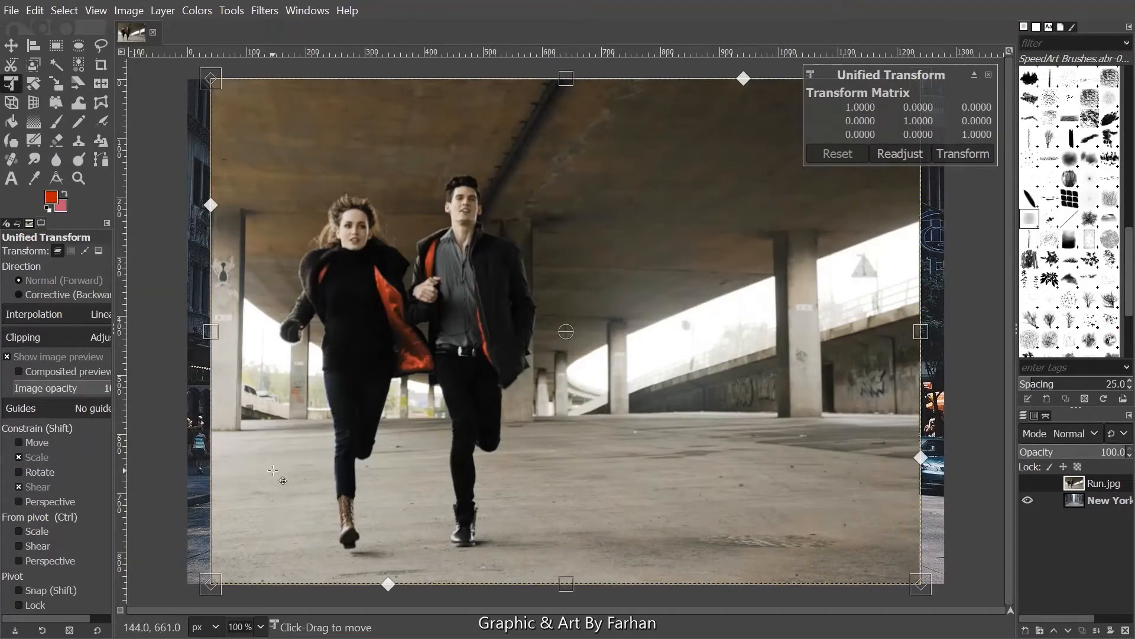
key("ctrl")
key("shift")
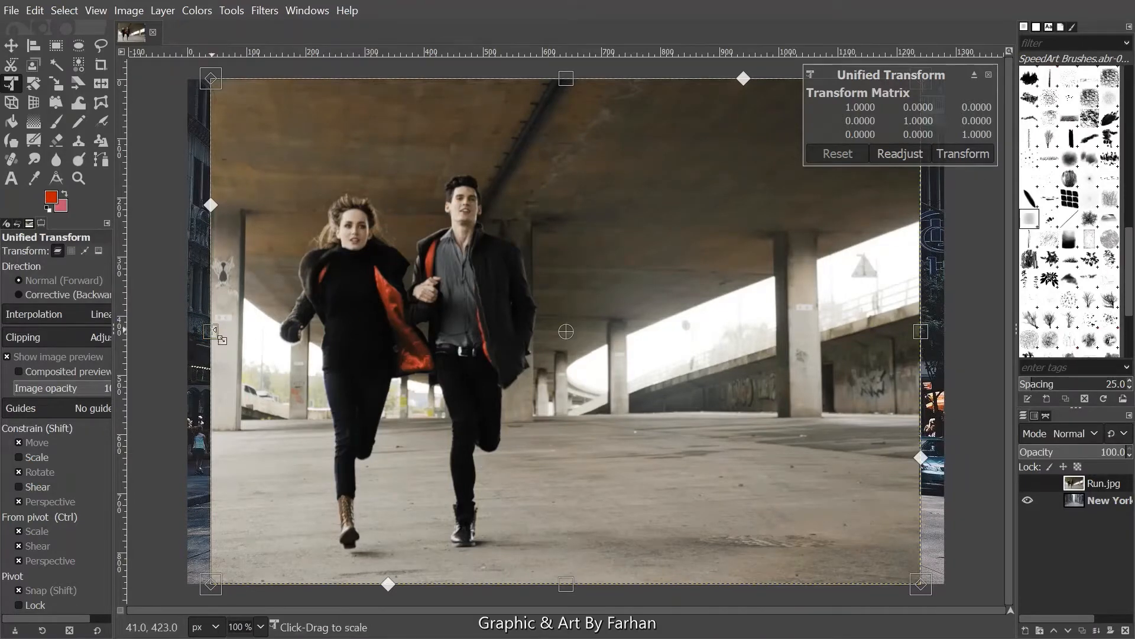
left_click_drag(214, 334, 165, 328)
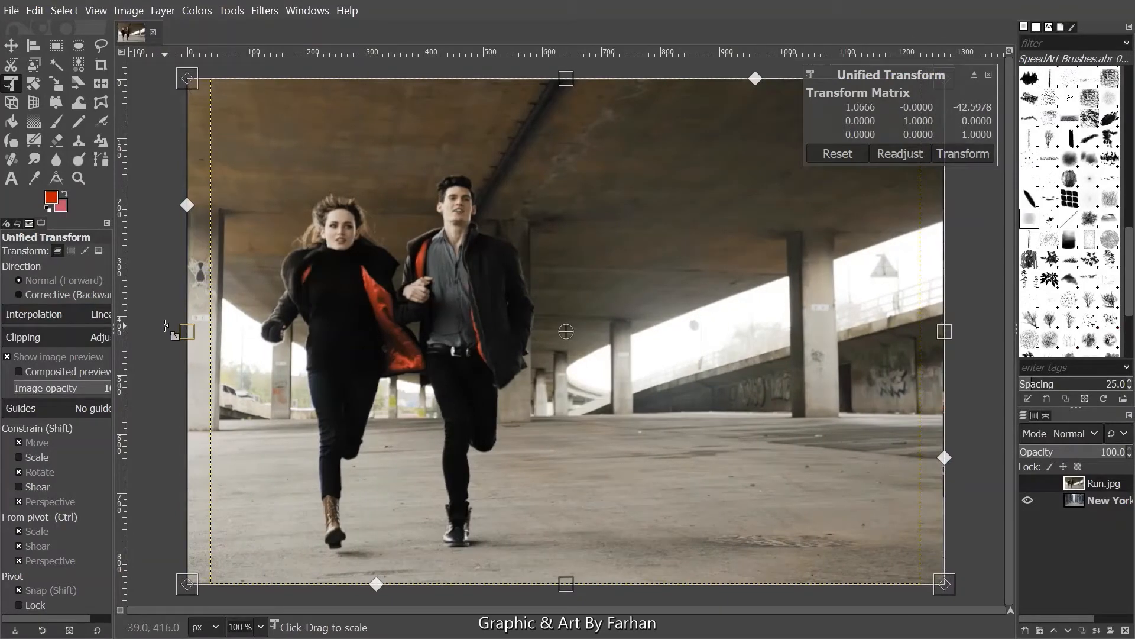
left_click(816, 158)
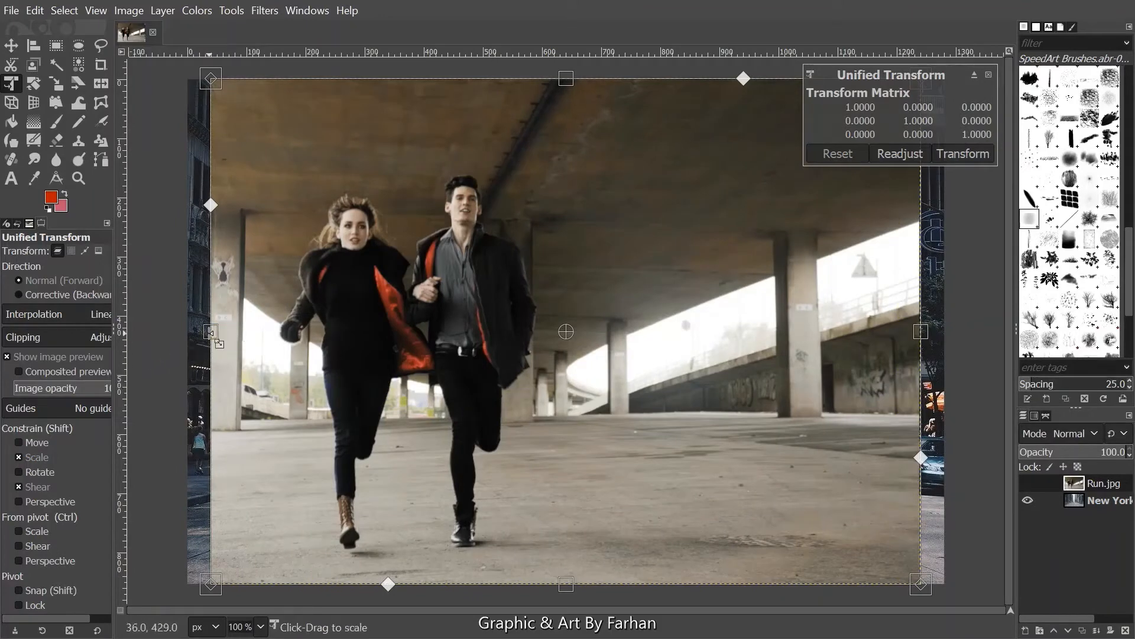
Scale the Run.jpg layer proportionally with Unified Transform until both side edges meet the canvas edges, and apply the transformation
left_click_drag(211, 332, 187, 332)
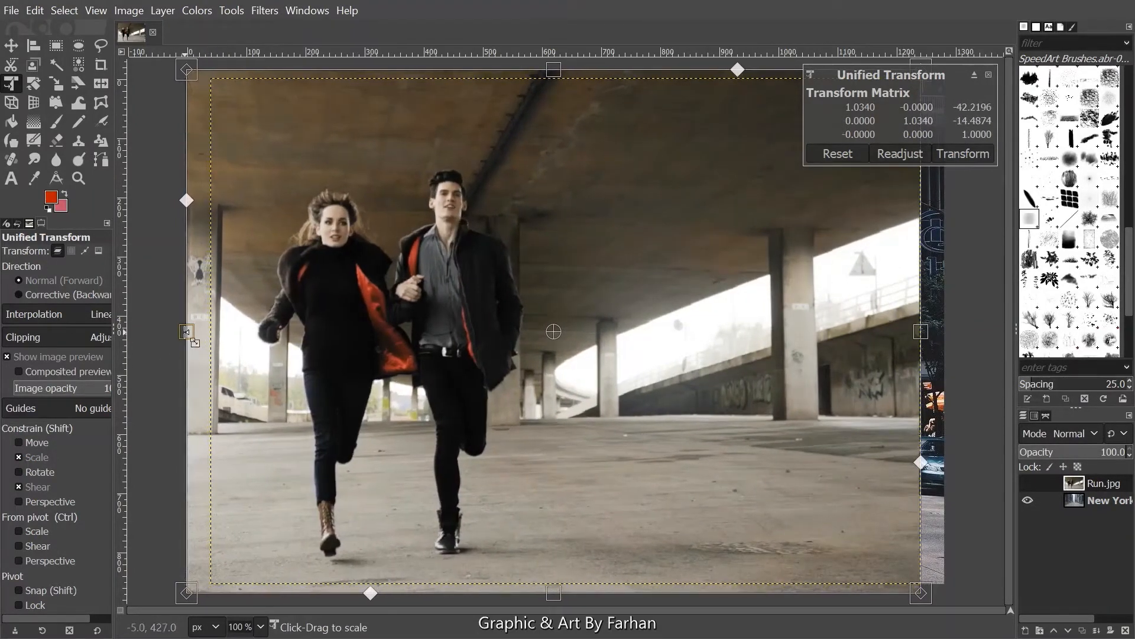
left_click_drag(921, 331, 945, 334)
left_click(970, 157)
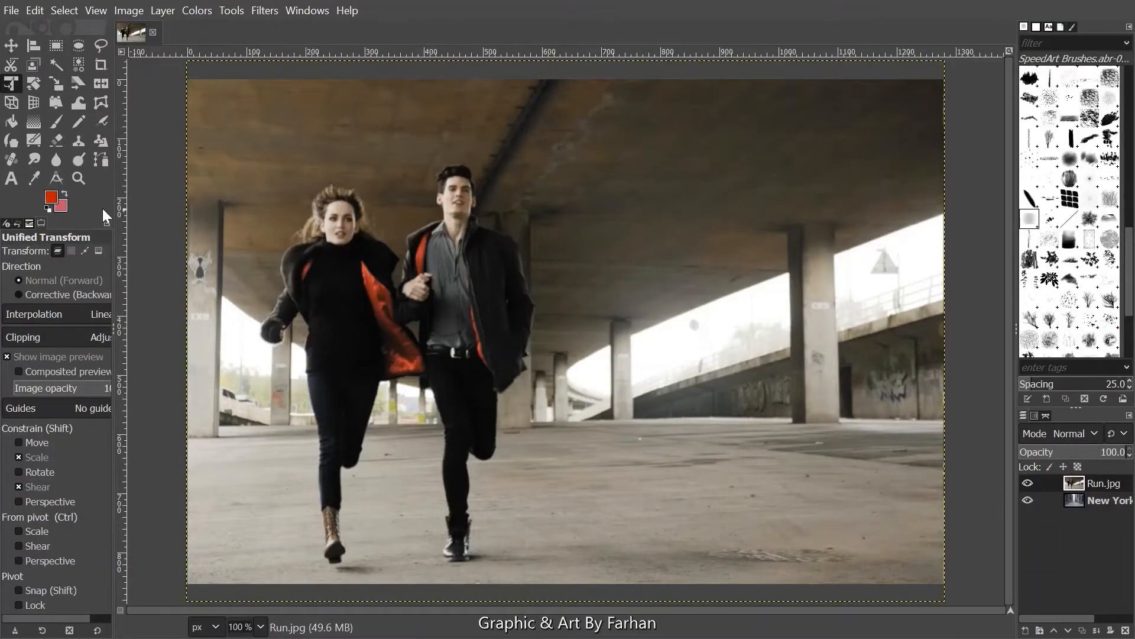
Crop the image to the full canvas area with a 1280 × 853 pixel crop starting at position 0, 0
left_click(100, 66)
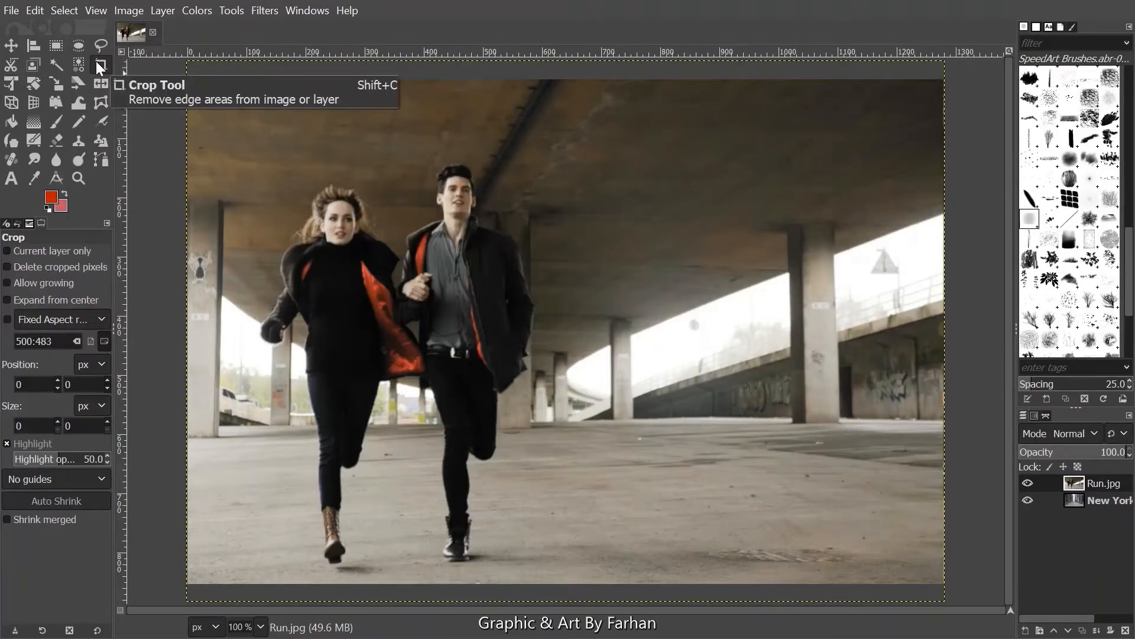
left_click_drag(189, 80, 949, 586)
scroll(146, 224, "up", 5)
scroll(279, 250, "down", 12)
left_click_drag(654, 304, 354, 248)
left_click_drag(690, 522, 691, 526)
scroll(657, 245, "up", 7)
scroll(656, 245, "up", 15)
scroll(656, 249, "down", 2)
left_click_drag(404, 244, 578, 239)
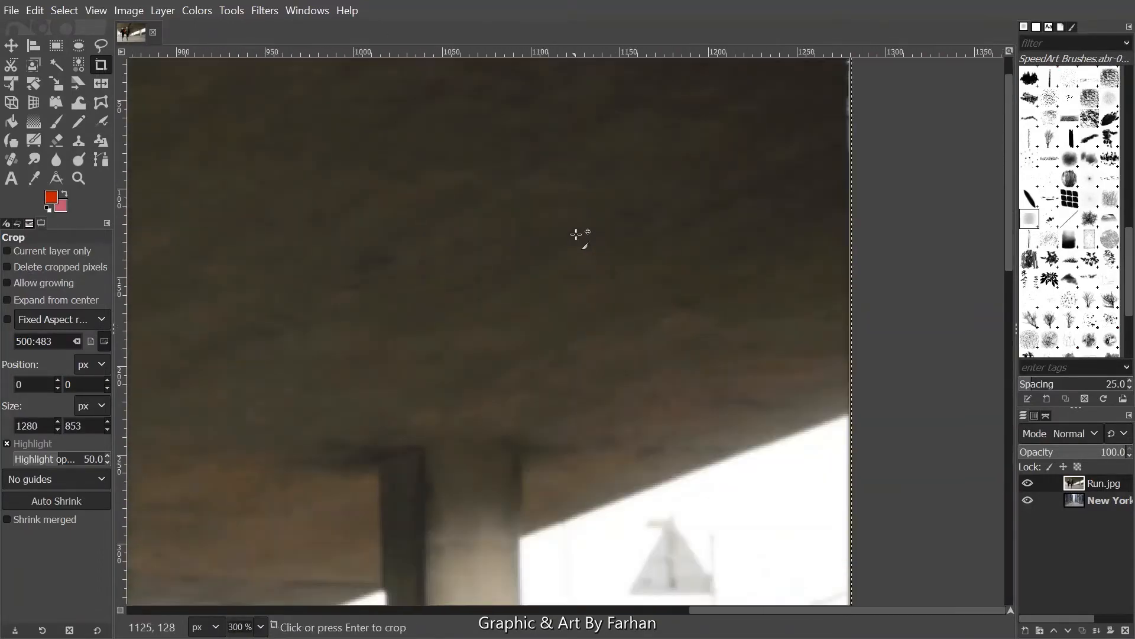
scroll(584, 127, "up", 4)
scroll(625, 296, "up", 7)
scroll(325, 306, "down", 8)
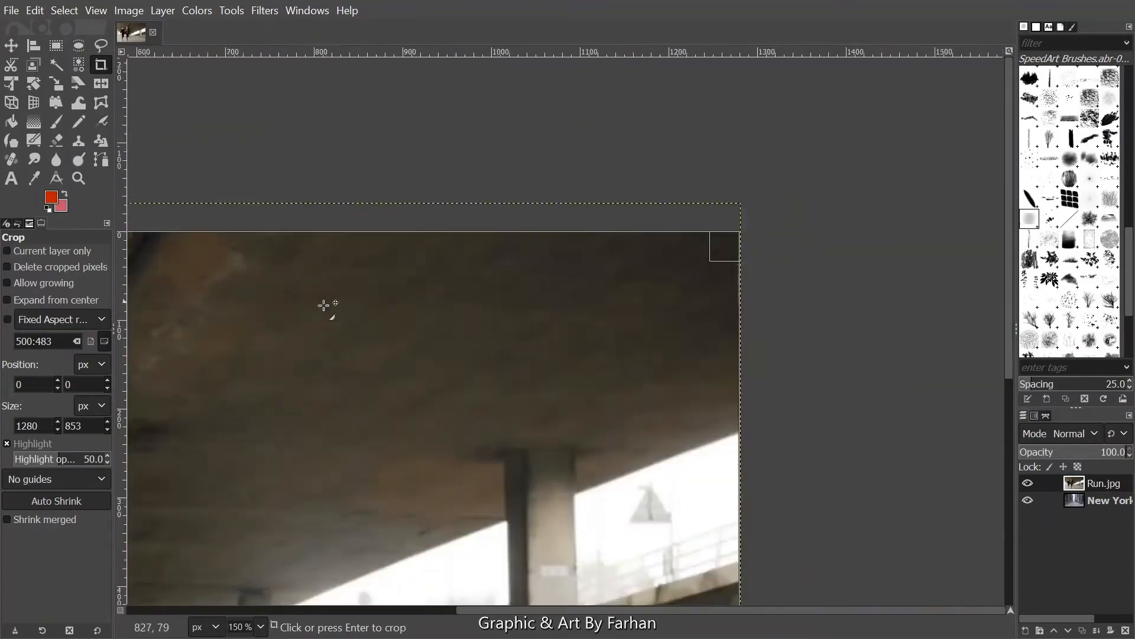
scroll(414, 473, "down", 3)
left_click_drag(484, 611, 156, 628)
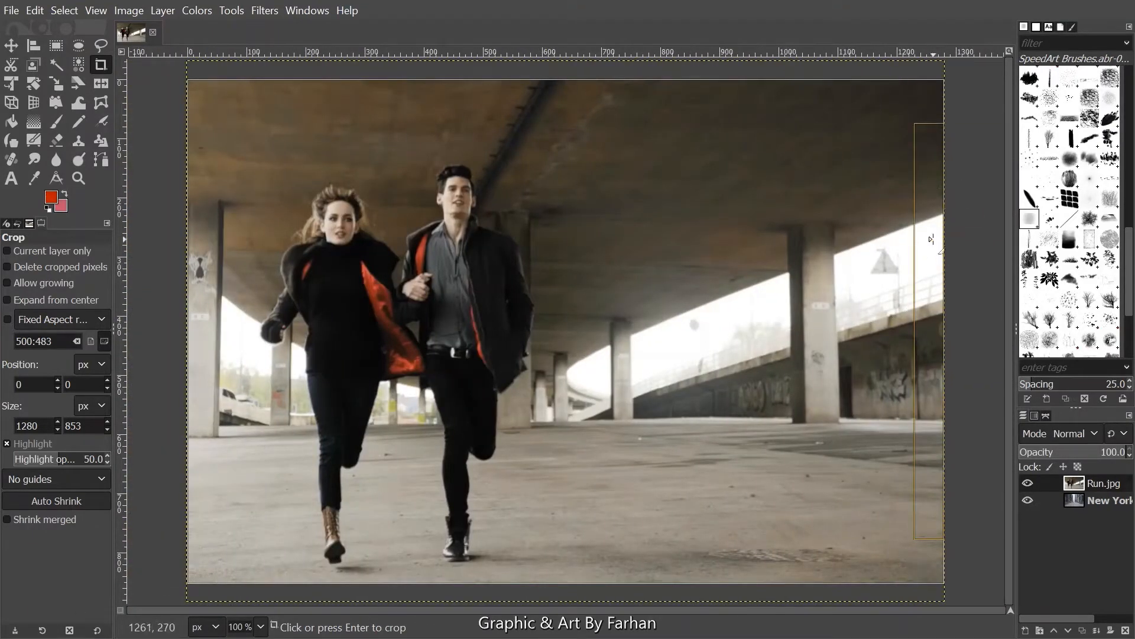
key("Return")
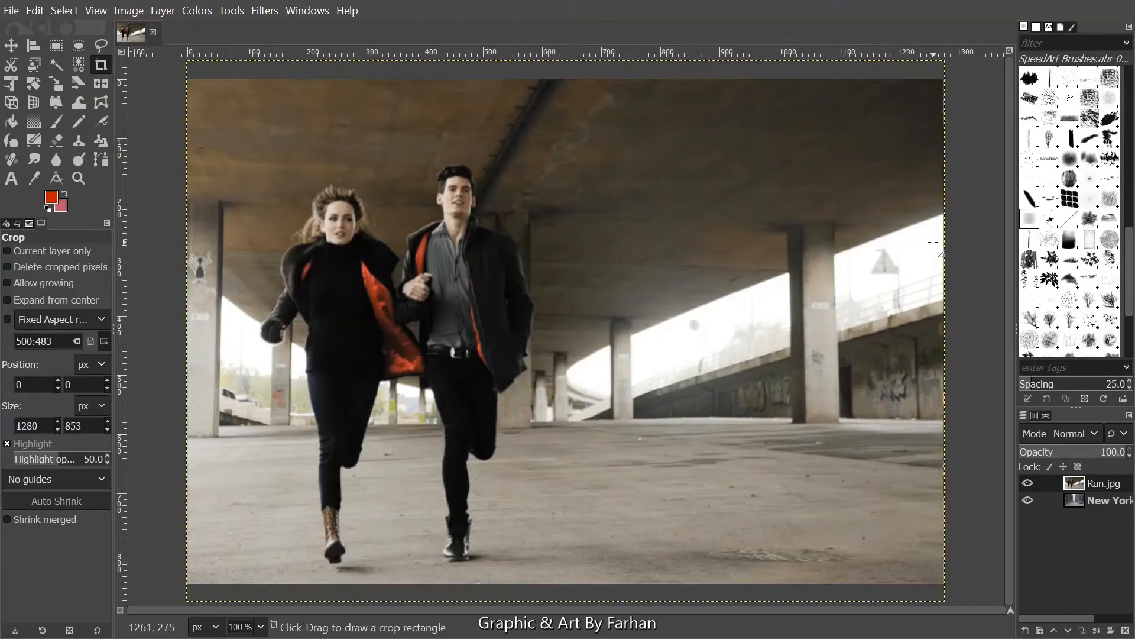
Examine the man's face, coat edges and the running figures in Run.jpg up close and at full size
left_click(1027, 500)
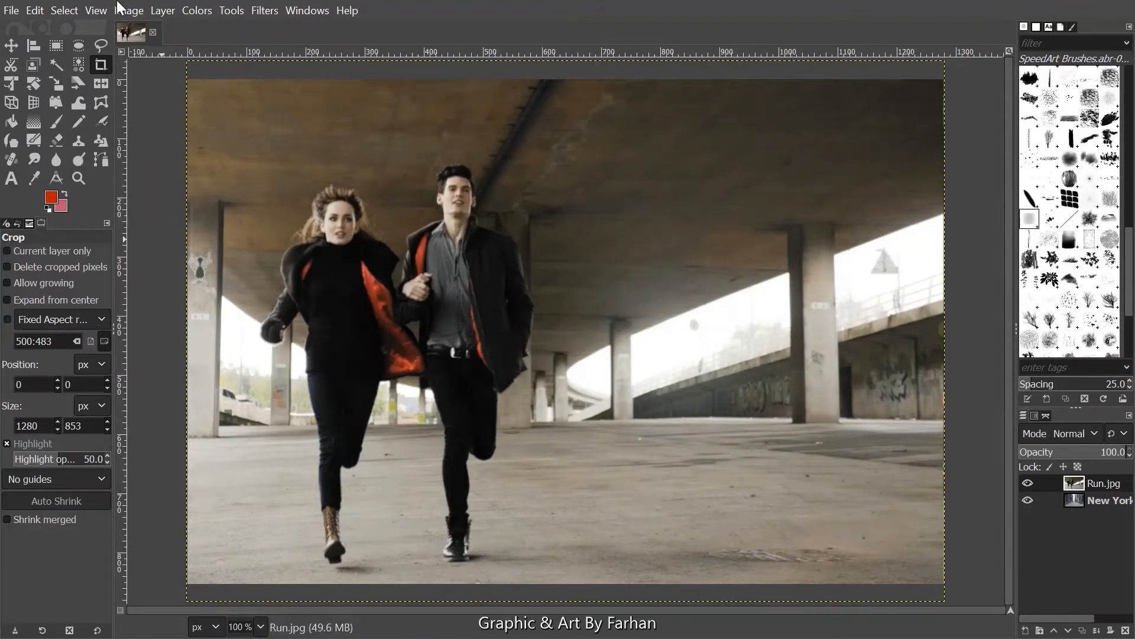
left_click(108, 163)
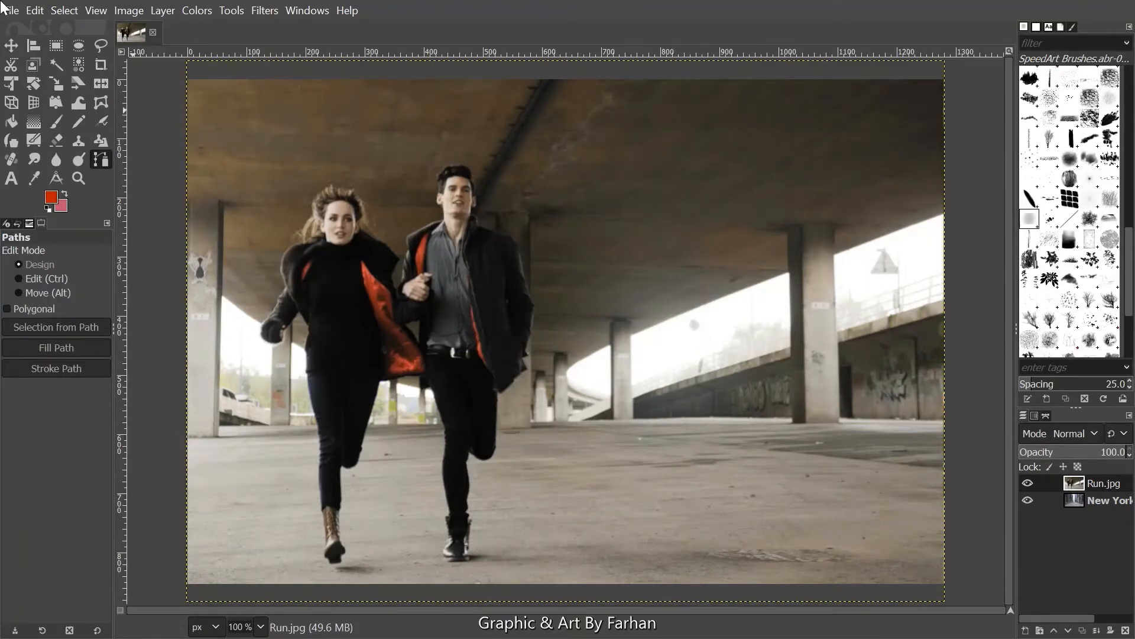
scroll(512, 306, "up", 5)
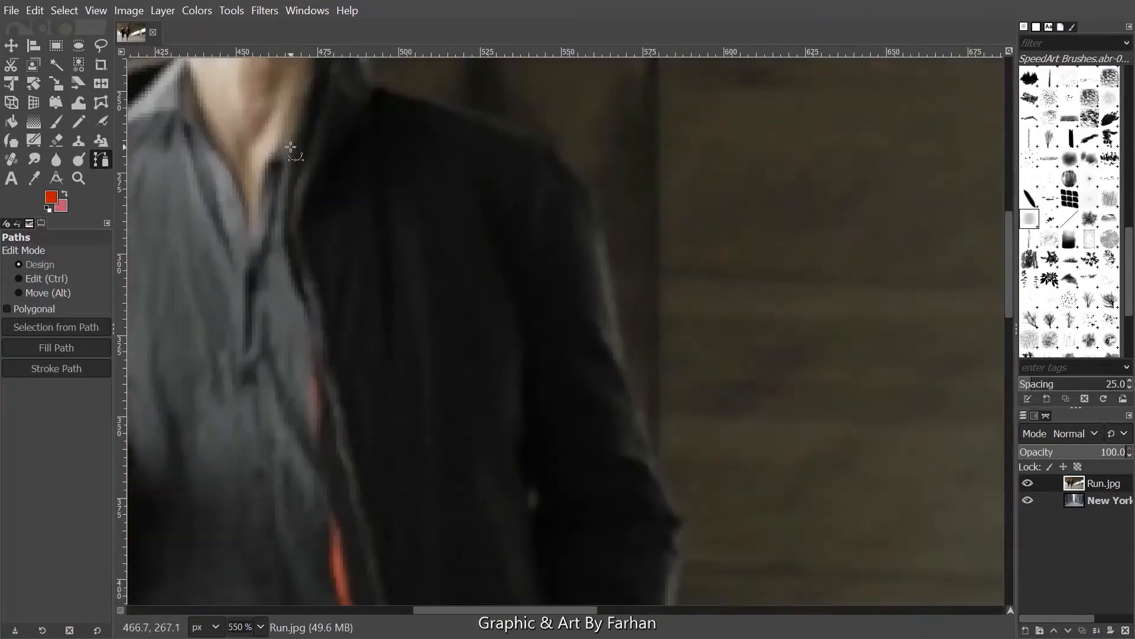
scroll(596, 152, "up", 1)
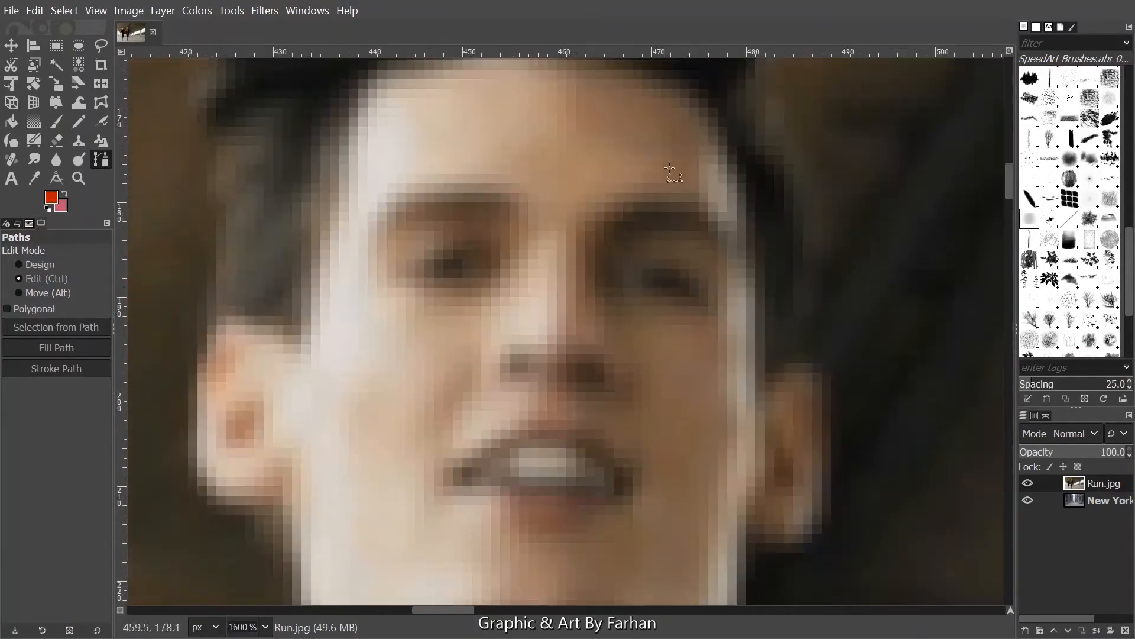
scroll(650, 177, "down", 4)
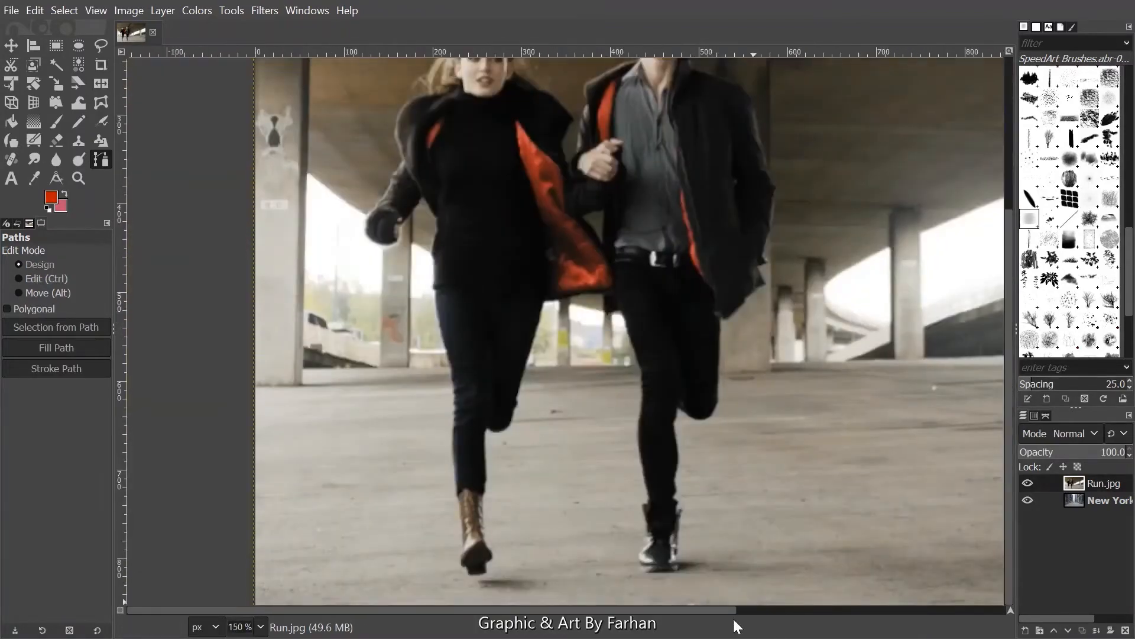
left_click_drag(726, 611, 1034, 592)
scroll(568, 449, "down", 1)
scroll(485, 408, "up", 1)
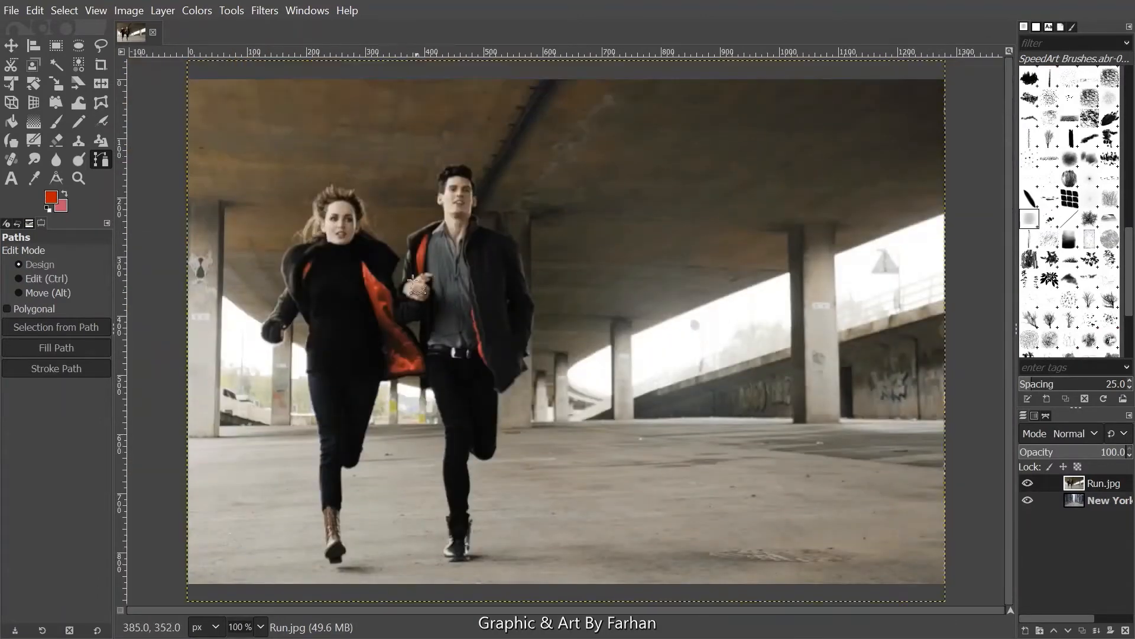
Open the Sharpen (Unsharp Mask) filter for Run.jpg and set radius 18.269, amount 0.071 and threshold 0.241
left_click(266, 10)
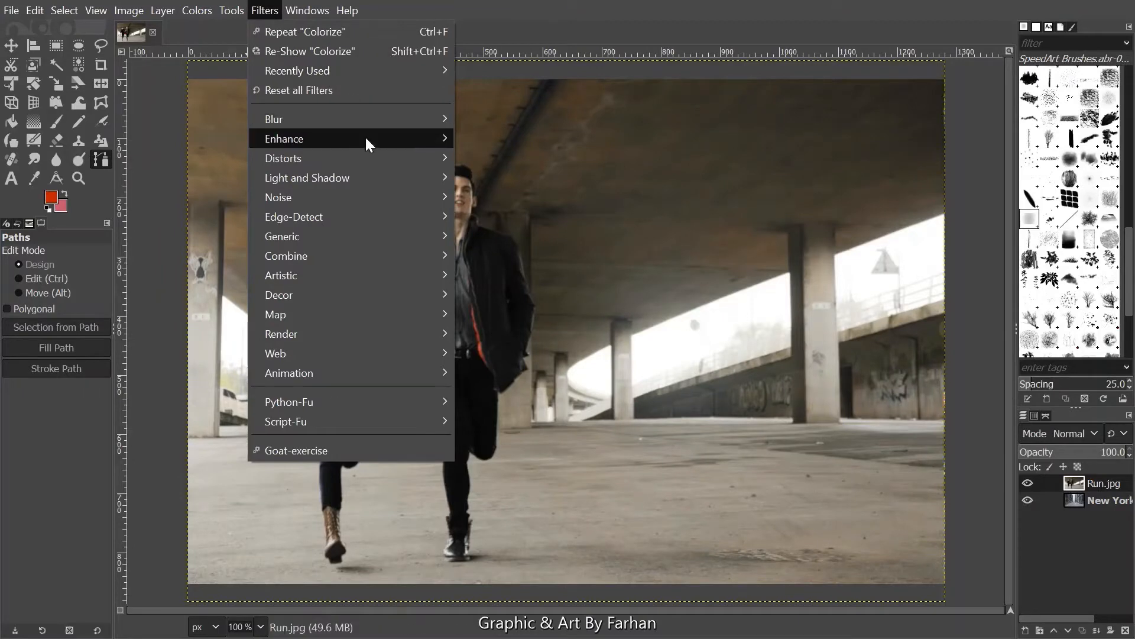
mouse_move(366, 141)
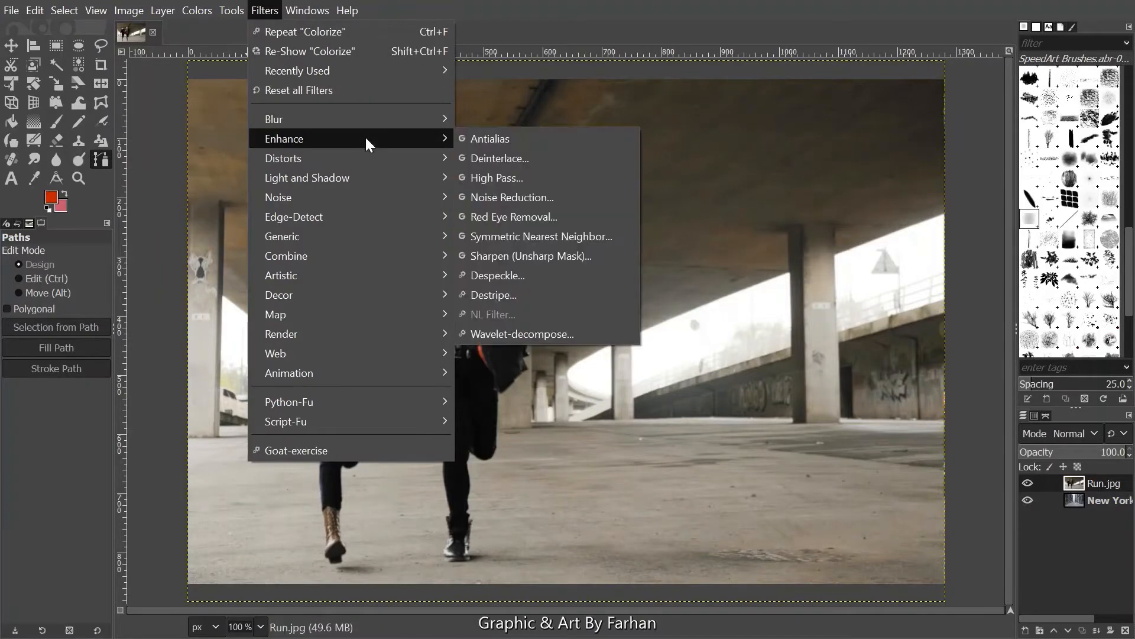
left_click(509, 257)
scroll(441, 171, "up", 5)
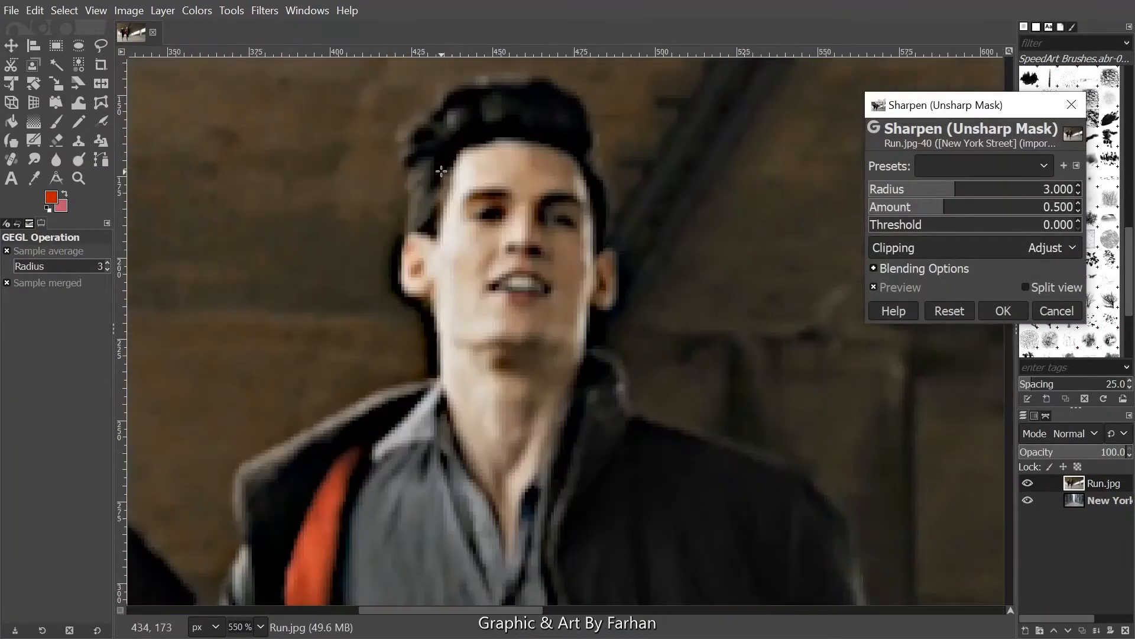
left_click_drag(939, 194, 842, 222)
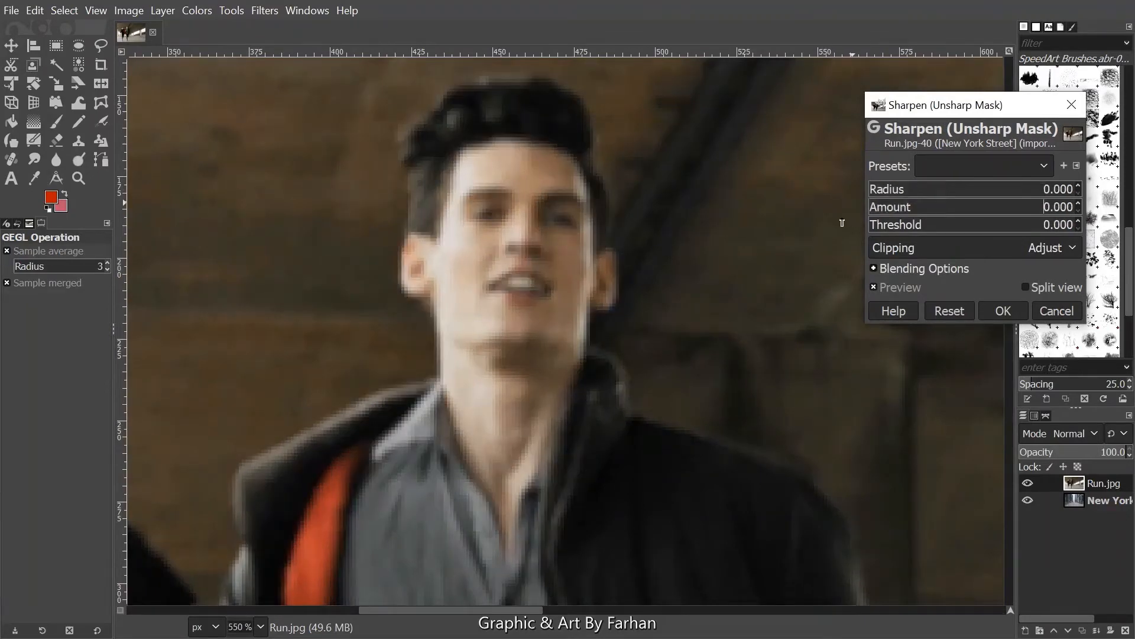
left_click_drag(909, 196, 1028, 190)
left_click(907, 208)
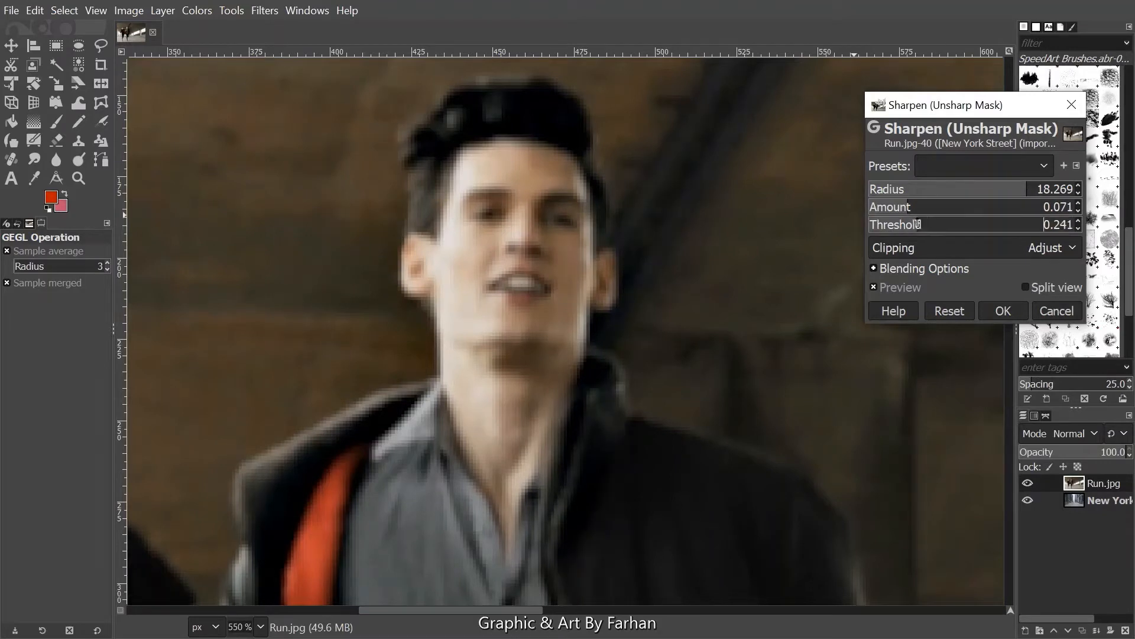
Try an Unsharp Mask radius of 86.489 on the couple, and reduce it to 17.266
left_click_drag(975, 189, 1133, 190)
scroll(575, 218, "down", 7, "ctrl")
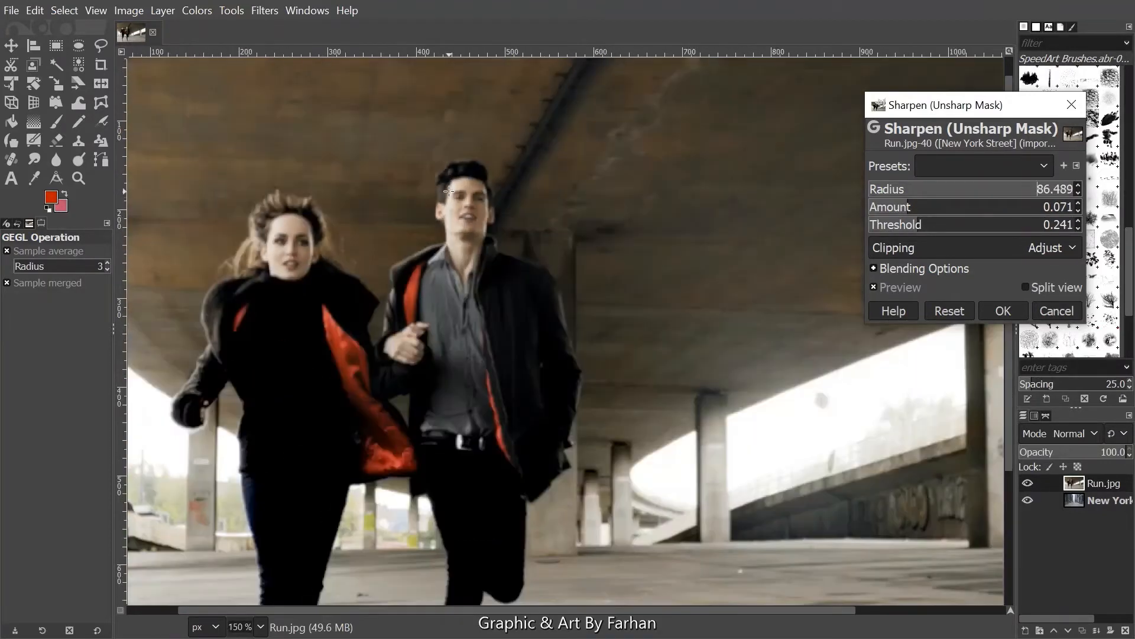
scroll(582, 171, "up", 9, "ctrl")
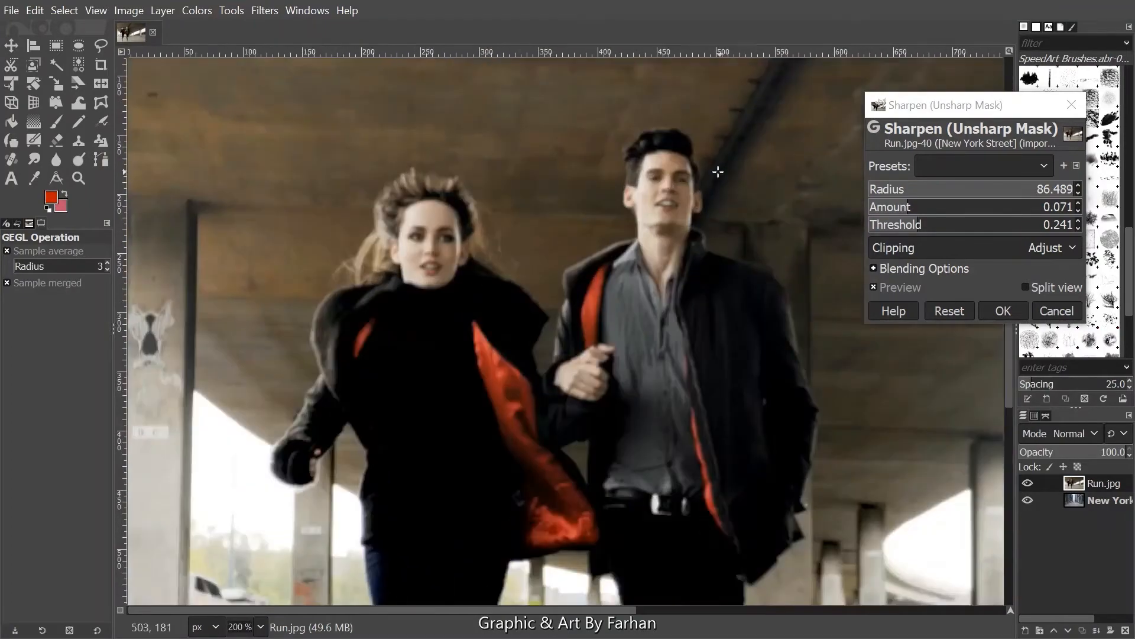
left_click(1023, 197)
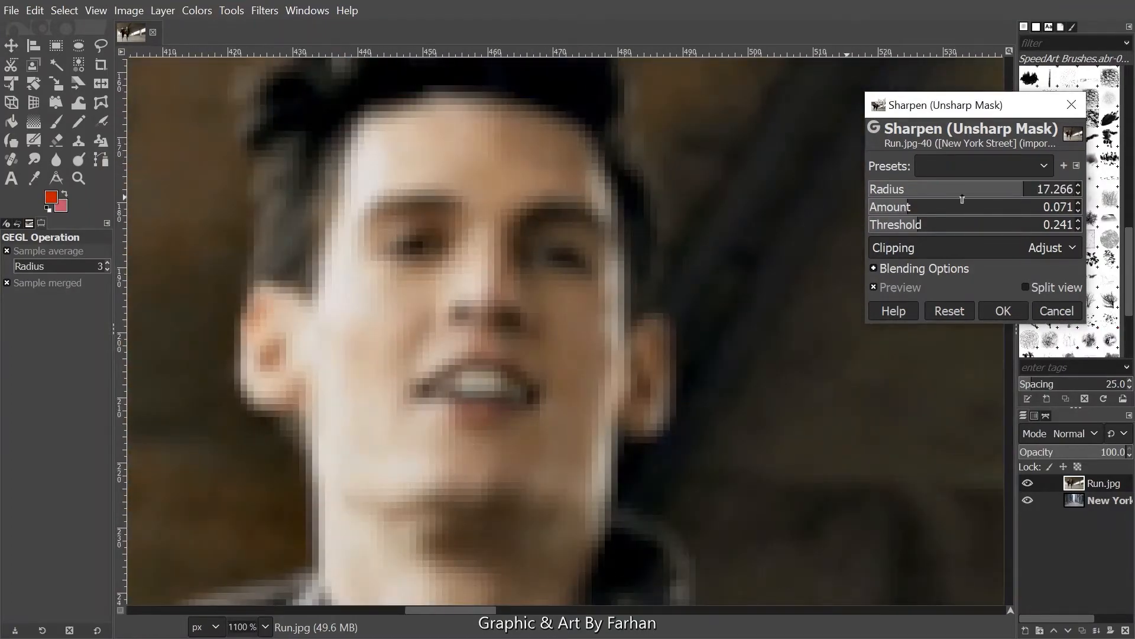
Set the Unsharp Mask amount to 0.026 and threshold to 0.195, compare the result in split view, and apply the sharpening
scroll(825, 299, "down", 4, "ctrl")
mouse_move(913, 209)
left_mouse_down()
mouse_move(978, 207)
mouse_move(900, 207)
left_mouse_up()
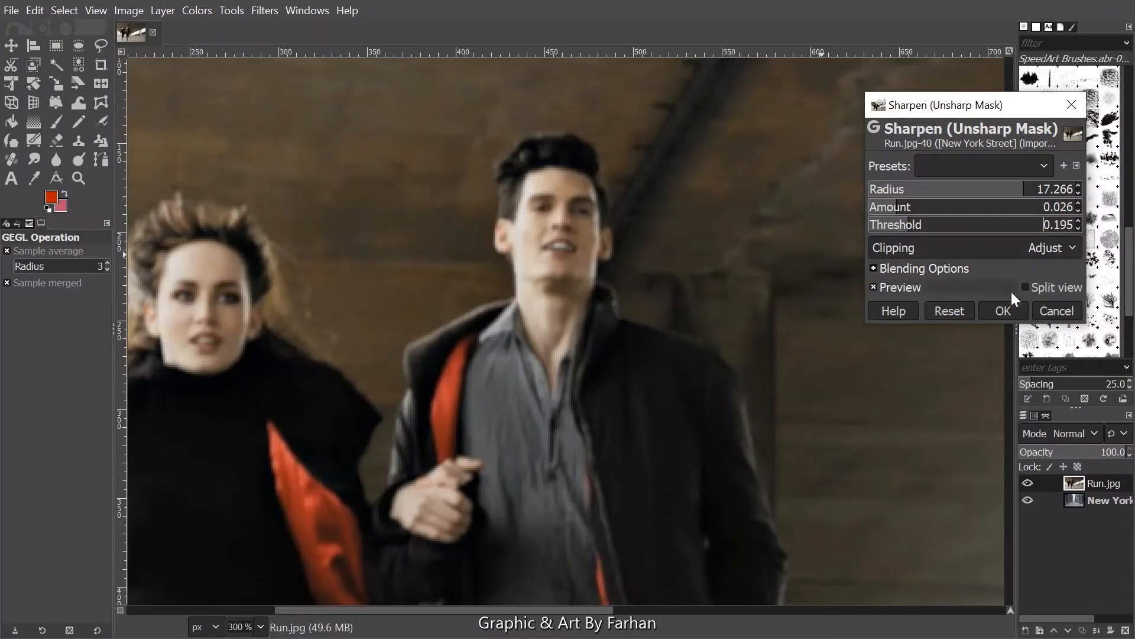
left_click(1026, 287)
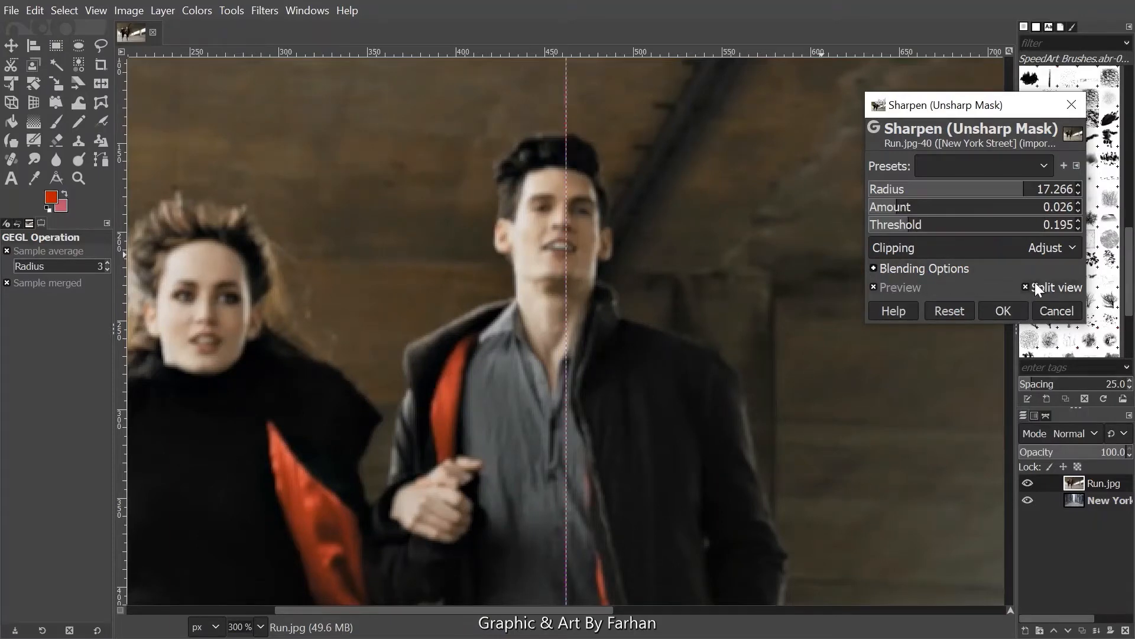
left_click(1034, 282)
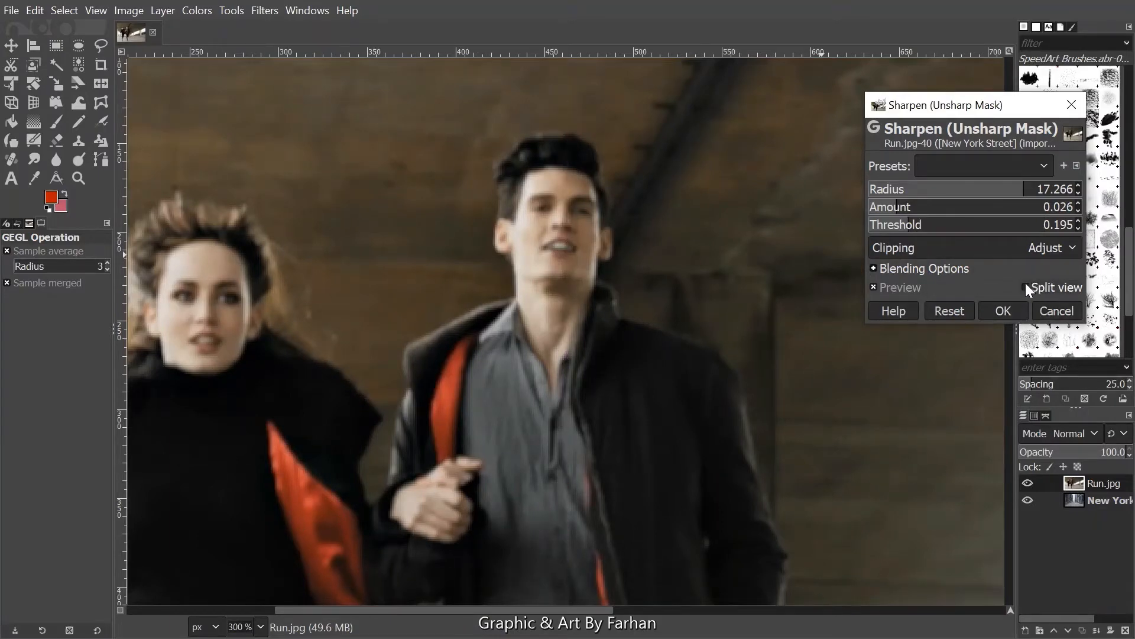
left_click(1003, 311)
key("1")
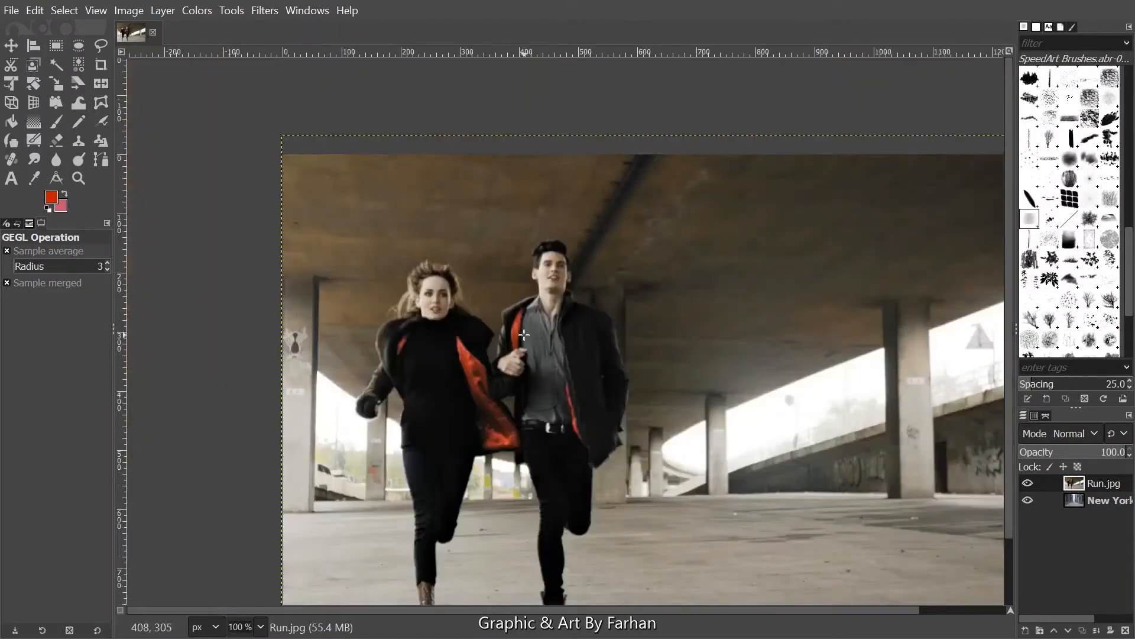
scroll(278, 544, "down", 3)
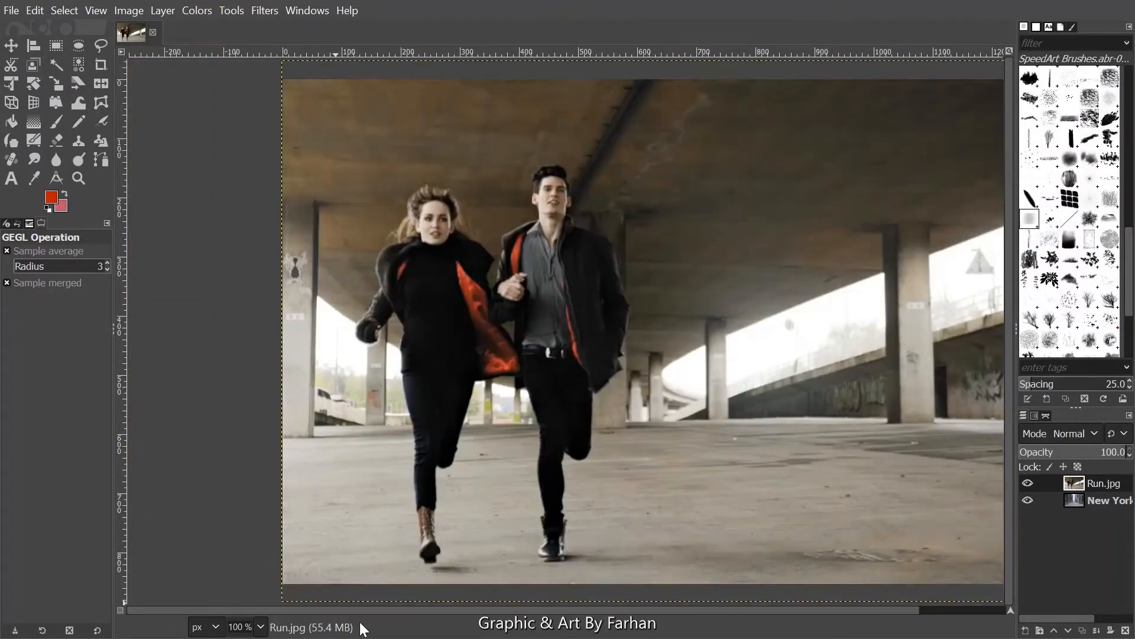
left_click_drag(341, 610, 881, 609)
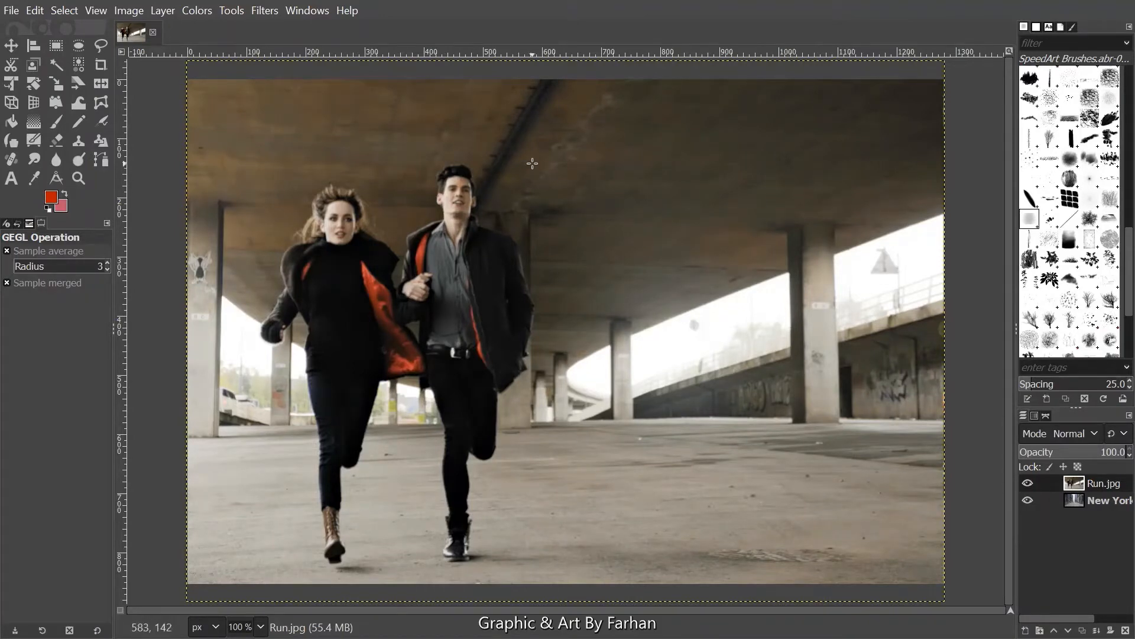
Start a path with the Paths tool where the man's collar meets his neck, and extend it up the neck edge to the jaw
key("m")
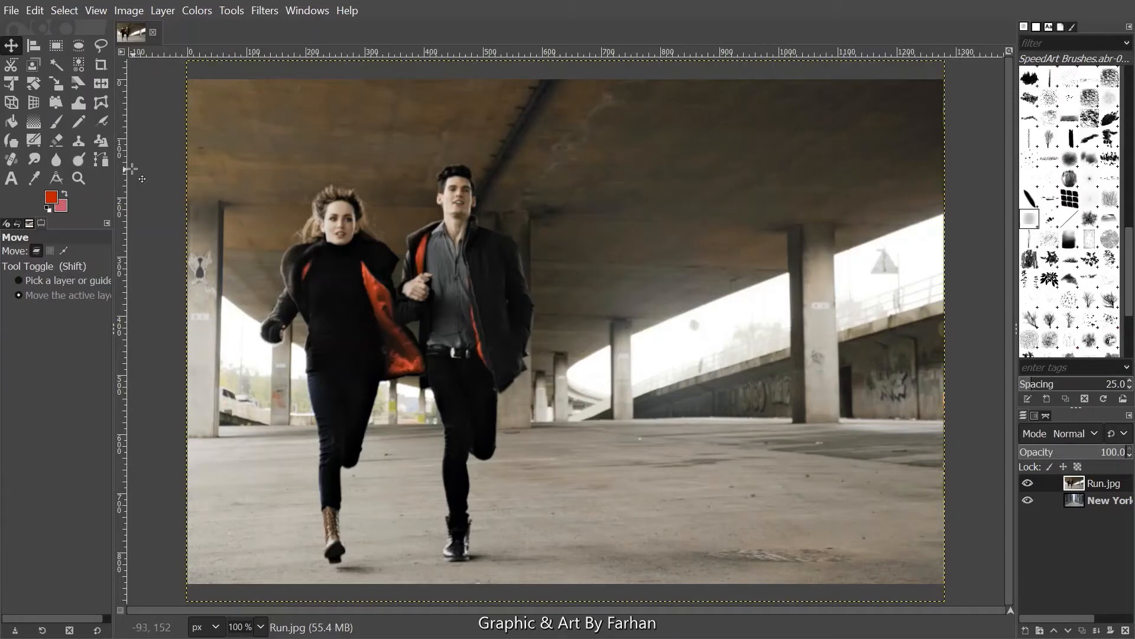
left_click(101, 160)
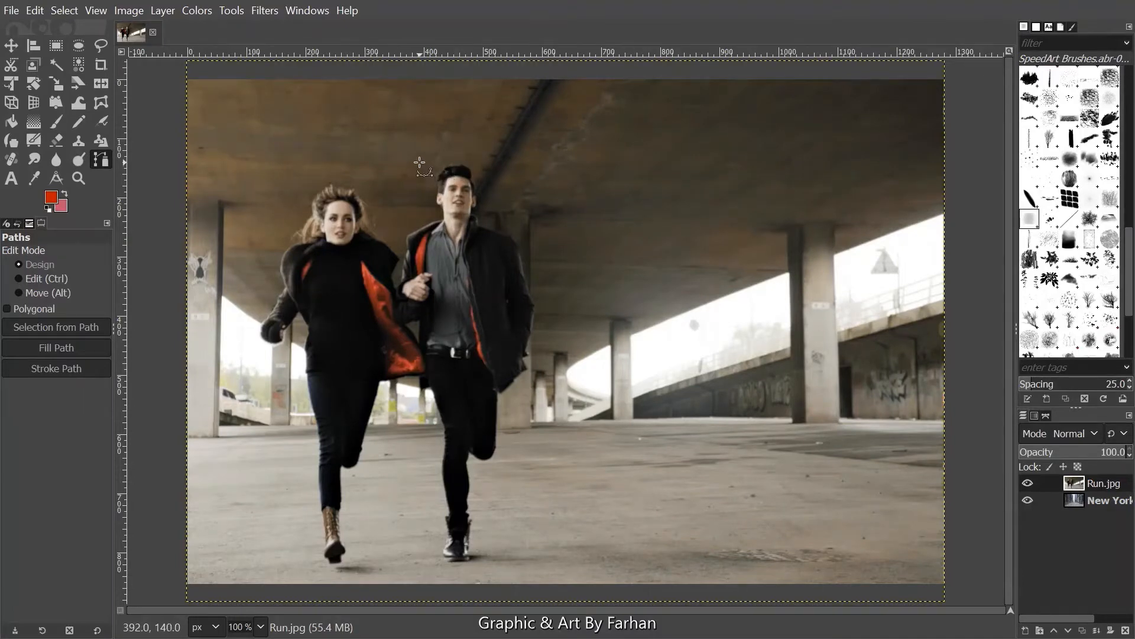
key("4")
scroll(420, 166, "up", 6)
left_click_drag(570, 171, 947, 331)
left_click_drag(278, 110, 879, 388)
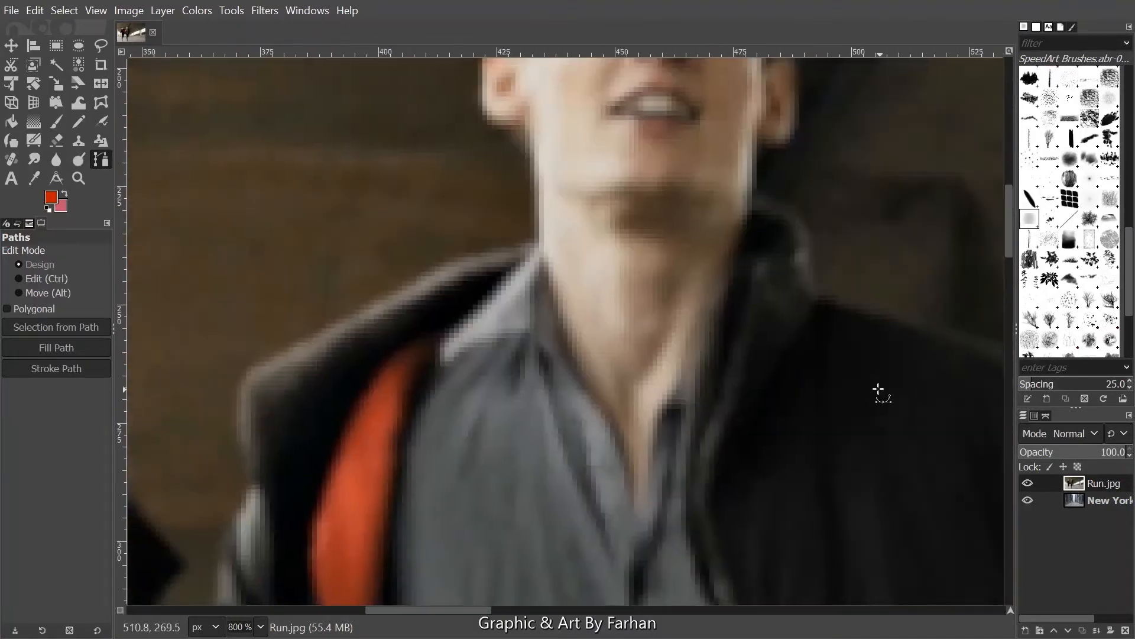
left_click_drag(609, 324, 540, 503)
scroll(526, 397, "up", 5)
scroll(381, 412, "down", 5)
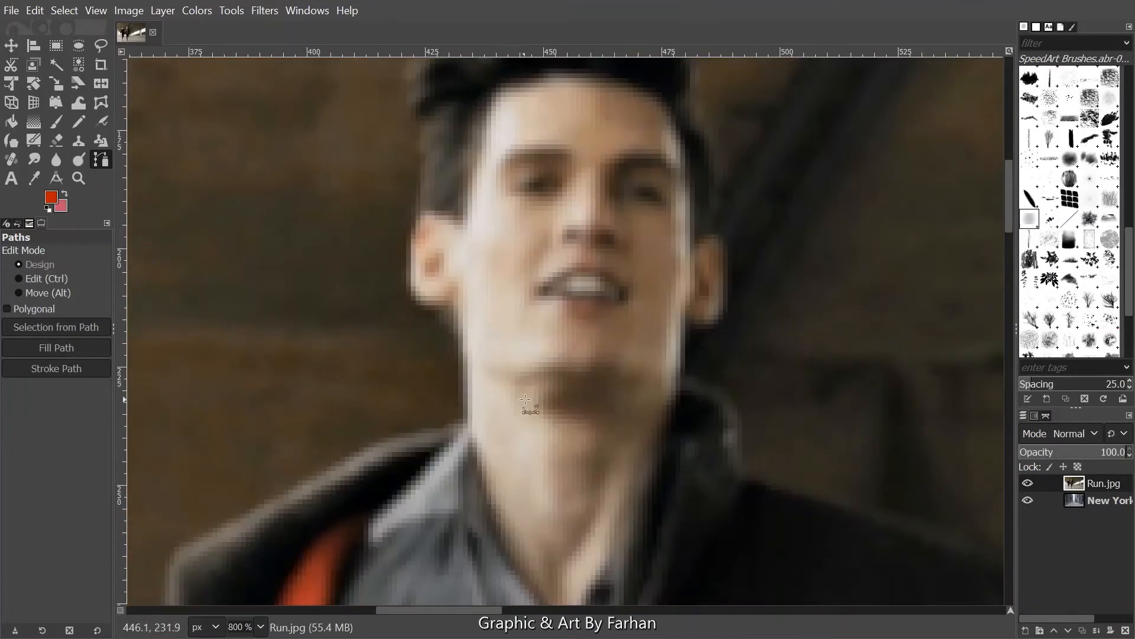
key("5")
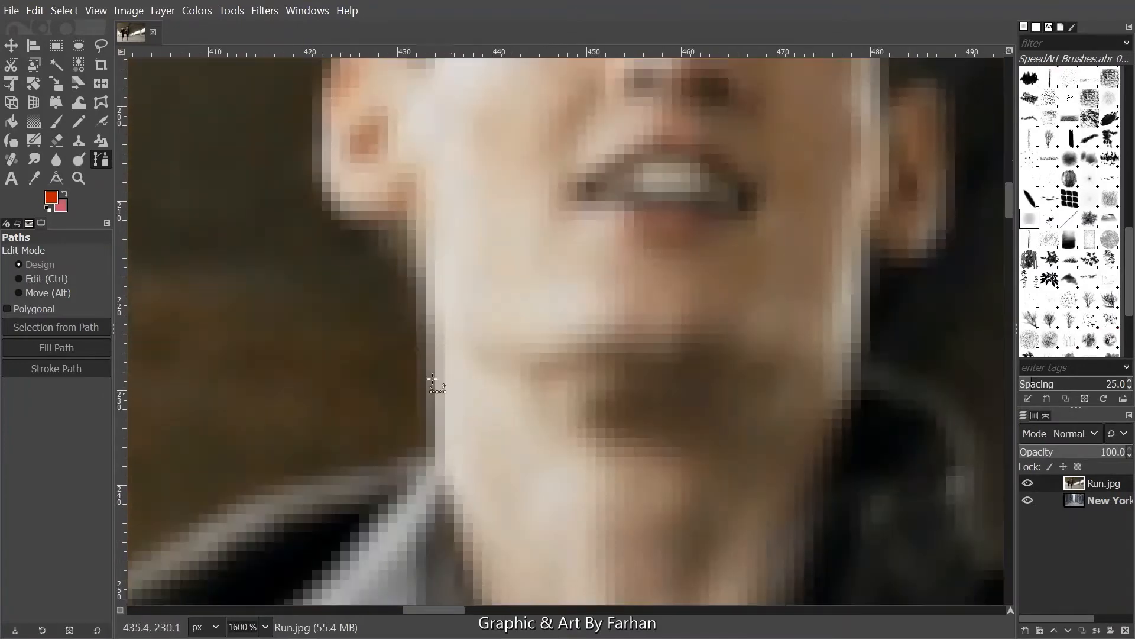
left_click_drag(372, 316, 382, 322)
key("4")
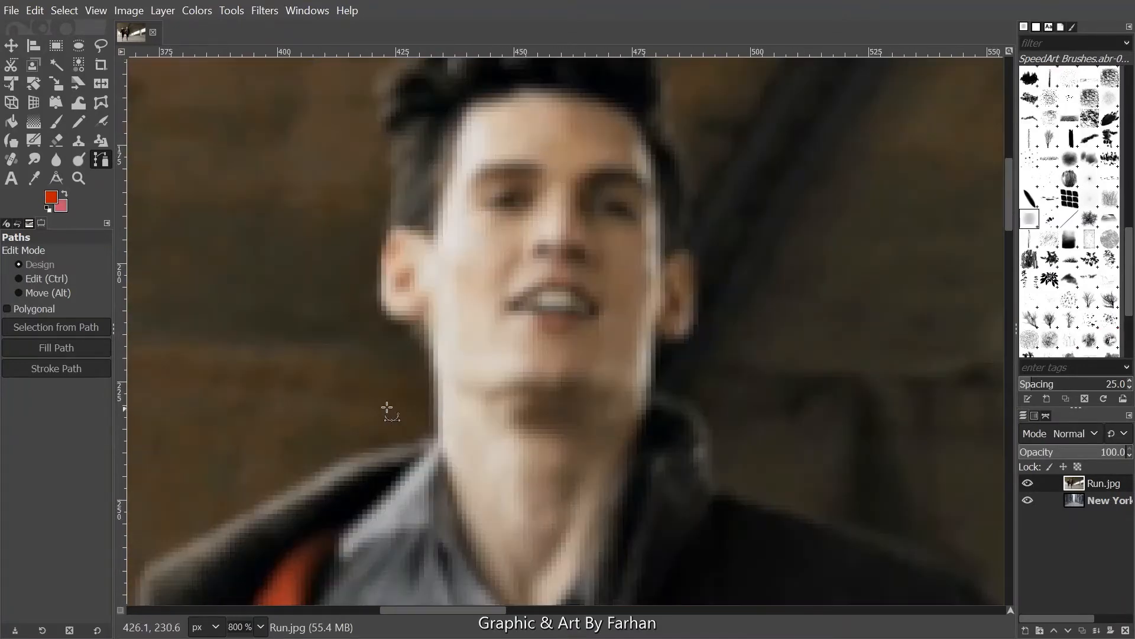
left_click(431, 434)
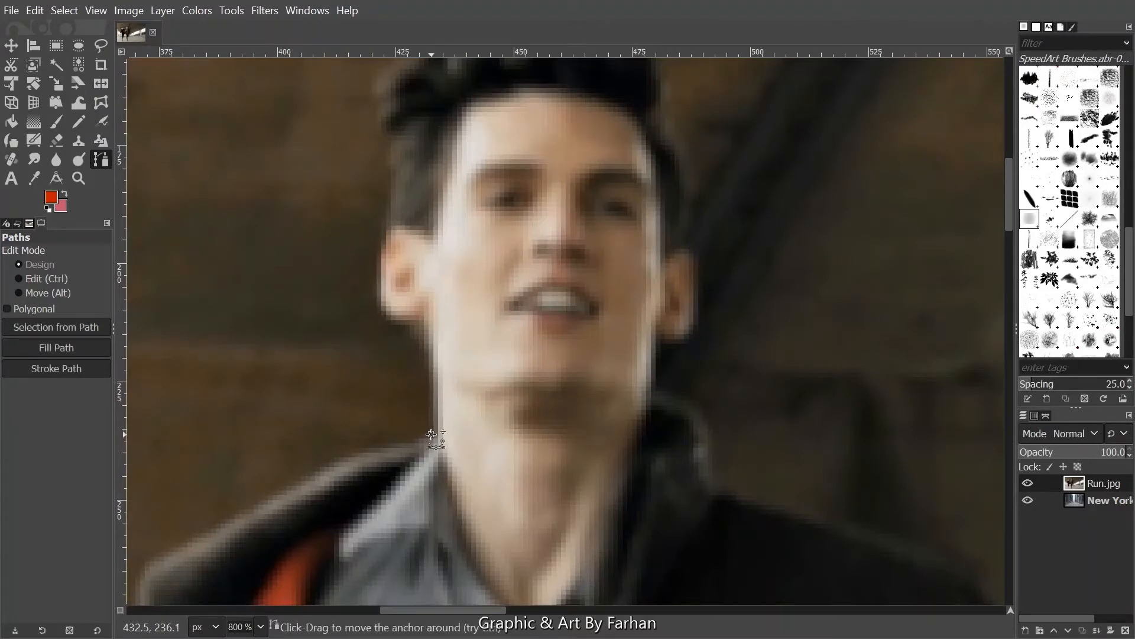
left_click(427, 355)
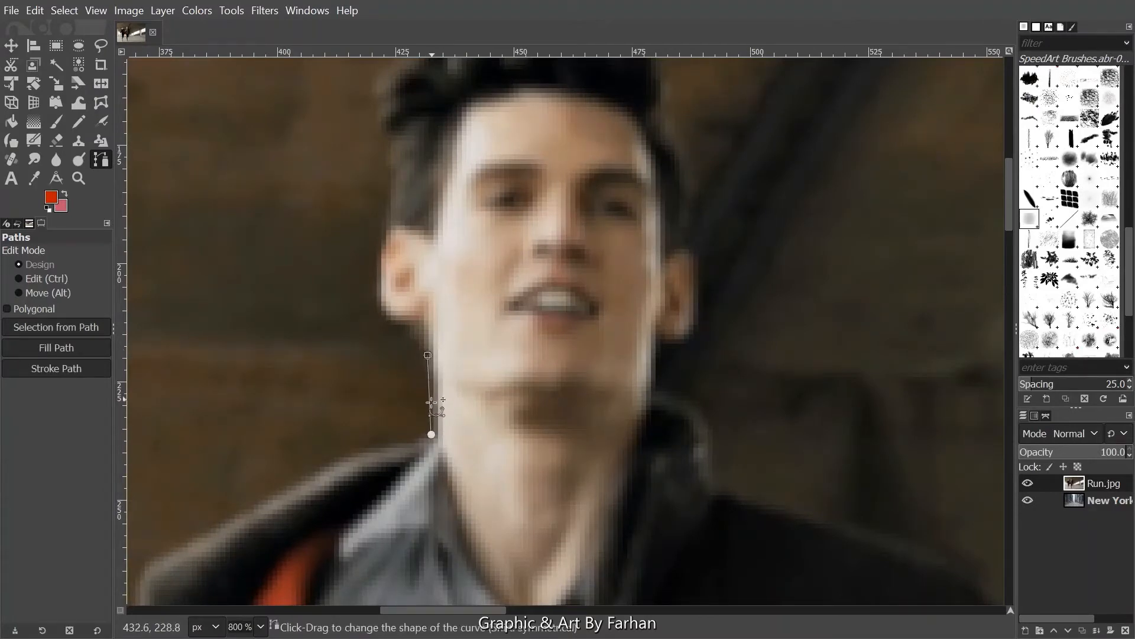
Extend the path with straight segments from the man's jaw around the ear on the woman's side and up beside his hair
left_click(407, 323)
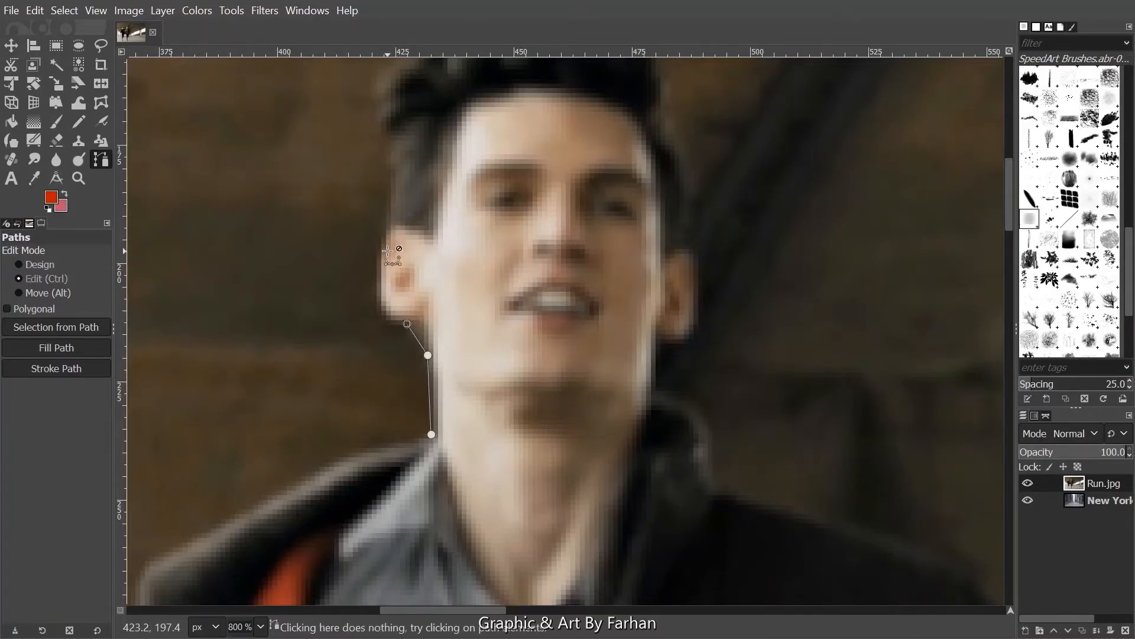
scroll(390, 231, "up", 2)
left_click_drag(379, 224, 430, 149)
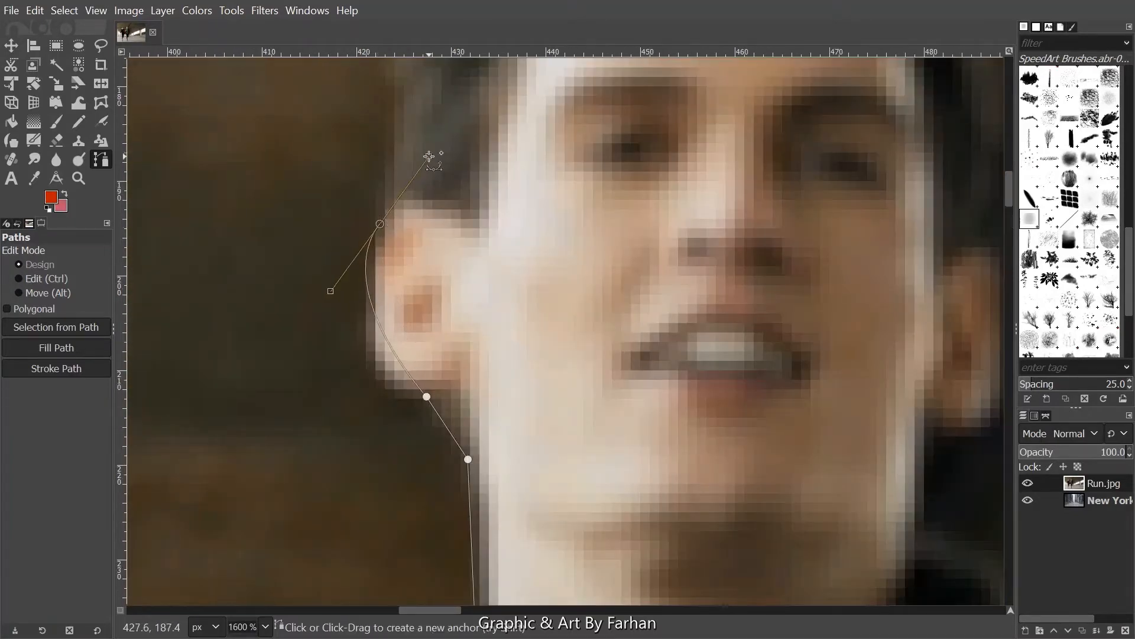
key("ctrl+z")
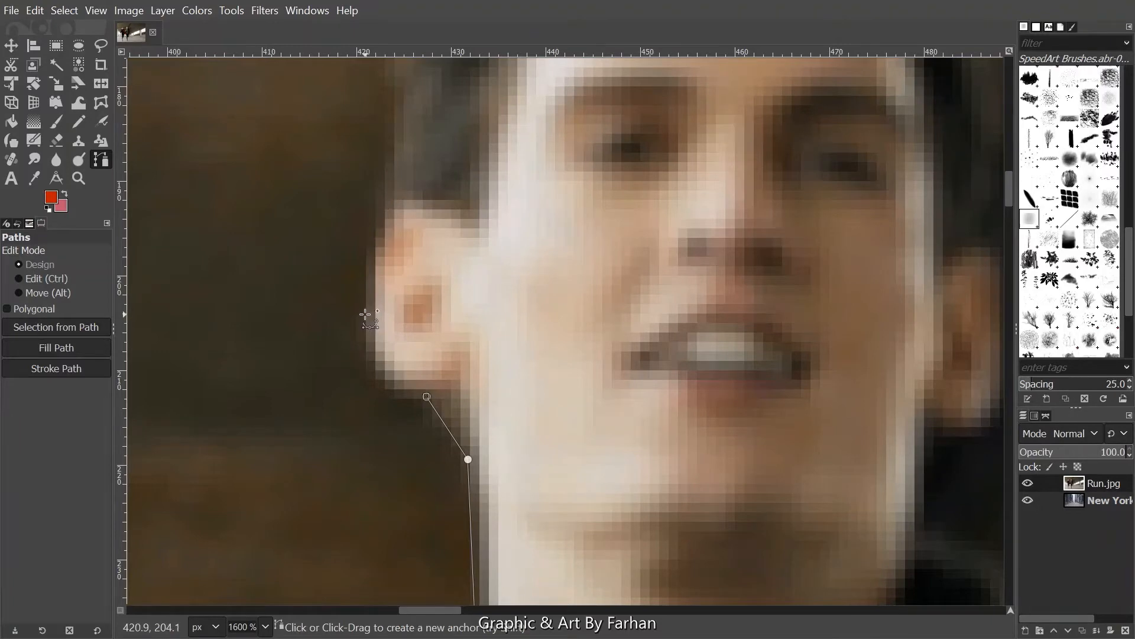
left_click(364, 314)
left_click(378, 220)
scroll(390, 307, "up", 5)
scroll(390, 308, "right", 1)
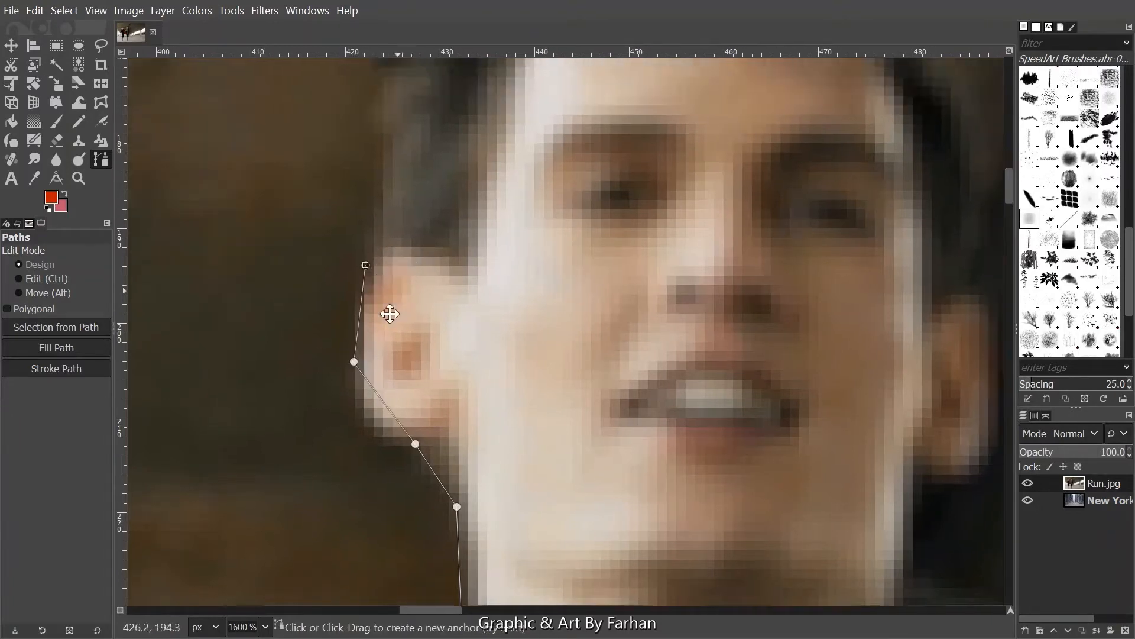
left_click(355, 202)
Trace the path up the side of the man's hair and over the top of his head
scroll(380, 256, "up", 5)
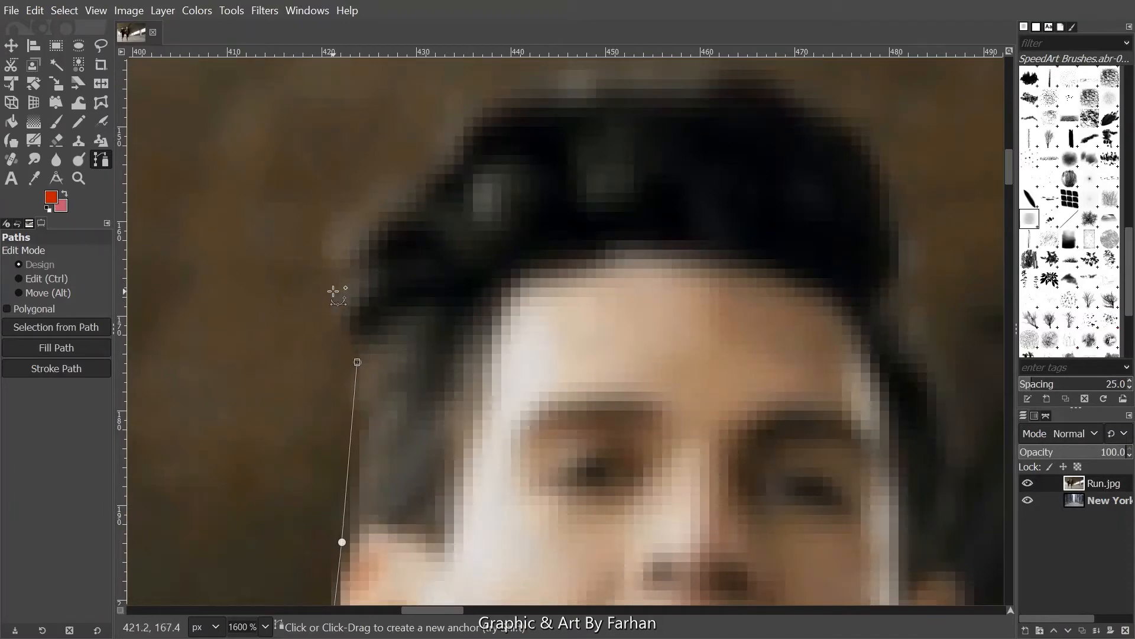
left_click(324, 236)
left_click(458, 151)
scroll(489, 282, "up", 5)
scroll(488, 282, "right", 3)
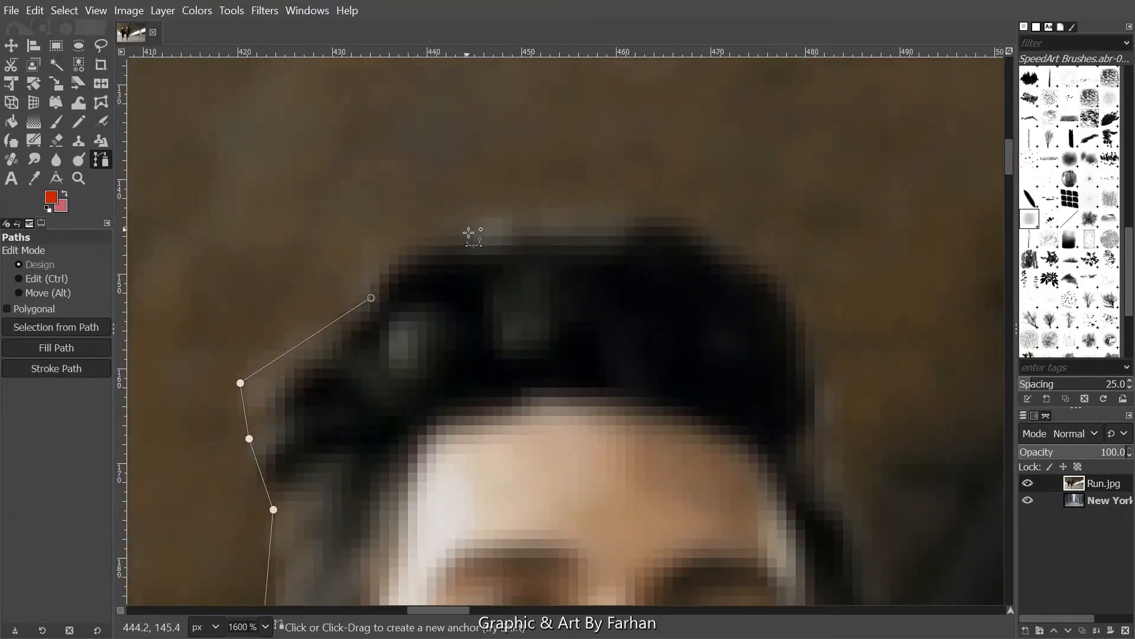
left_click(469, 234)
left_click(628, 211)
Continue the path down the far side of the man's hair to the height of his eyebrow
scroll(699, 332, "right", 3)
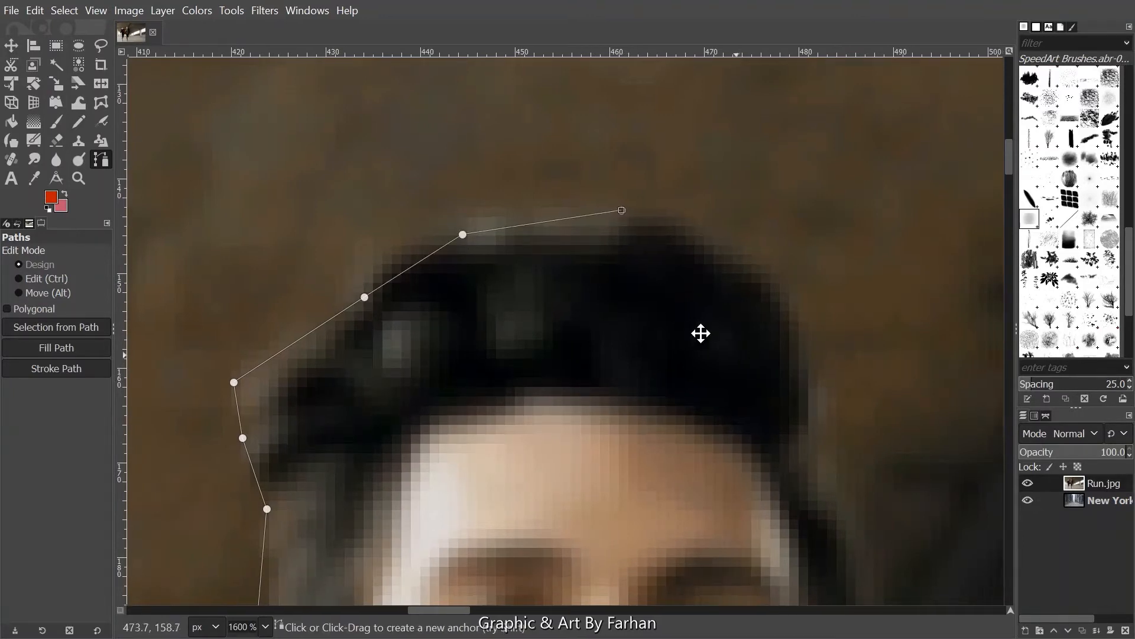
scroll(608, 238, "down", 2)
left_click(632, 246)
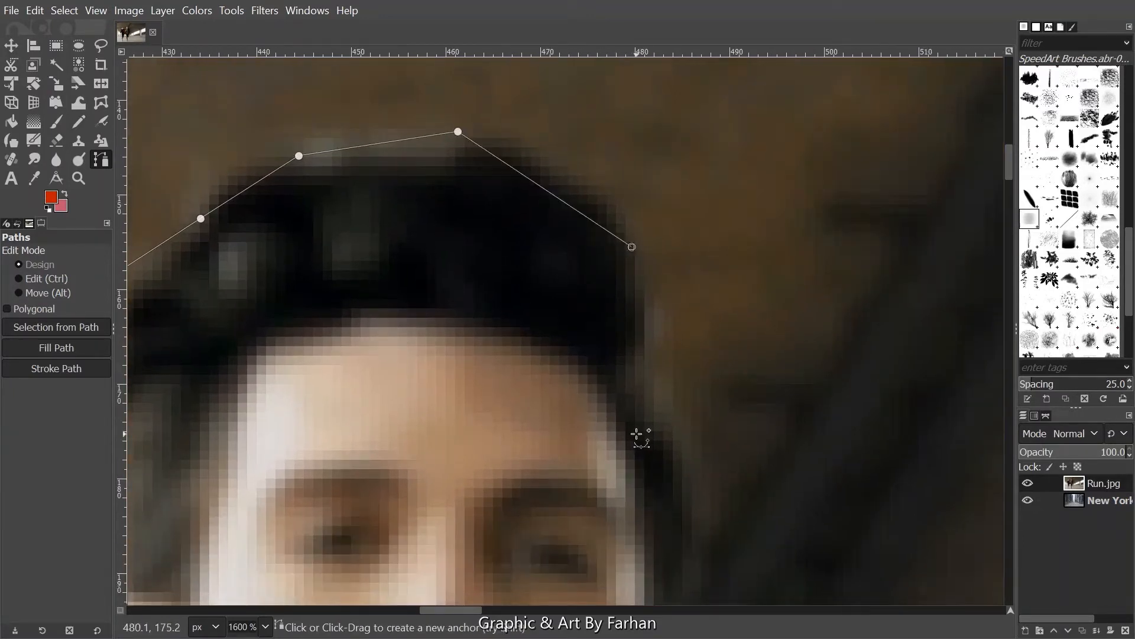
left_click(637, 288)
scroll(672, 456, "down", 3)
left_click(686, 314)
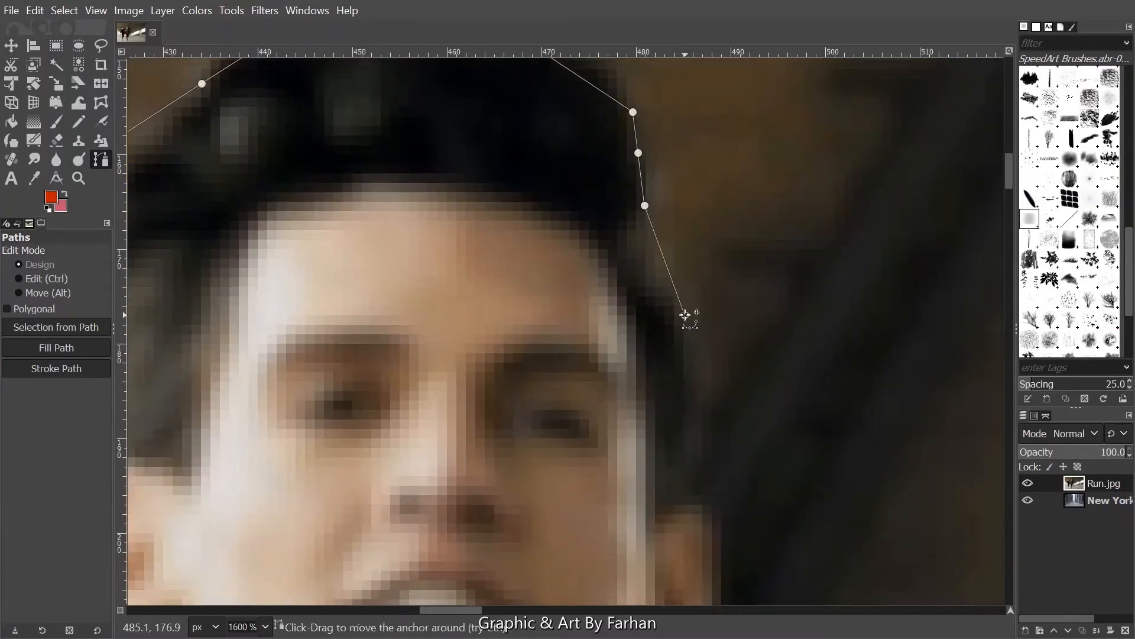
Trace the path around the man's ear on the side facing away from the woman
scroll(676, 246, "down", 4)
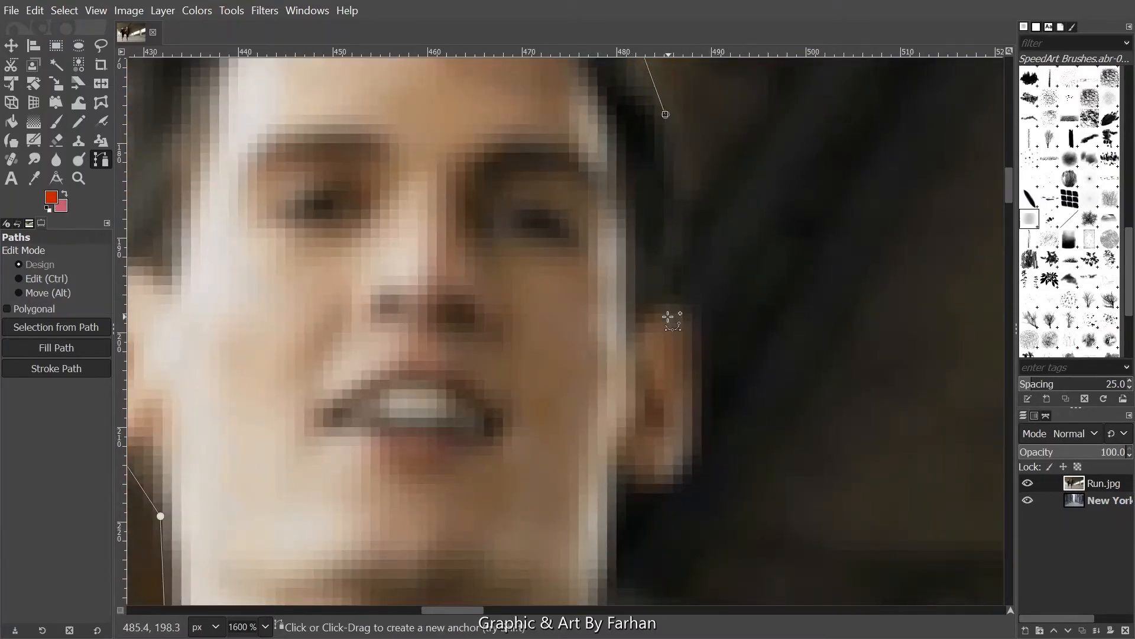
left_click(699, 317)
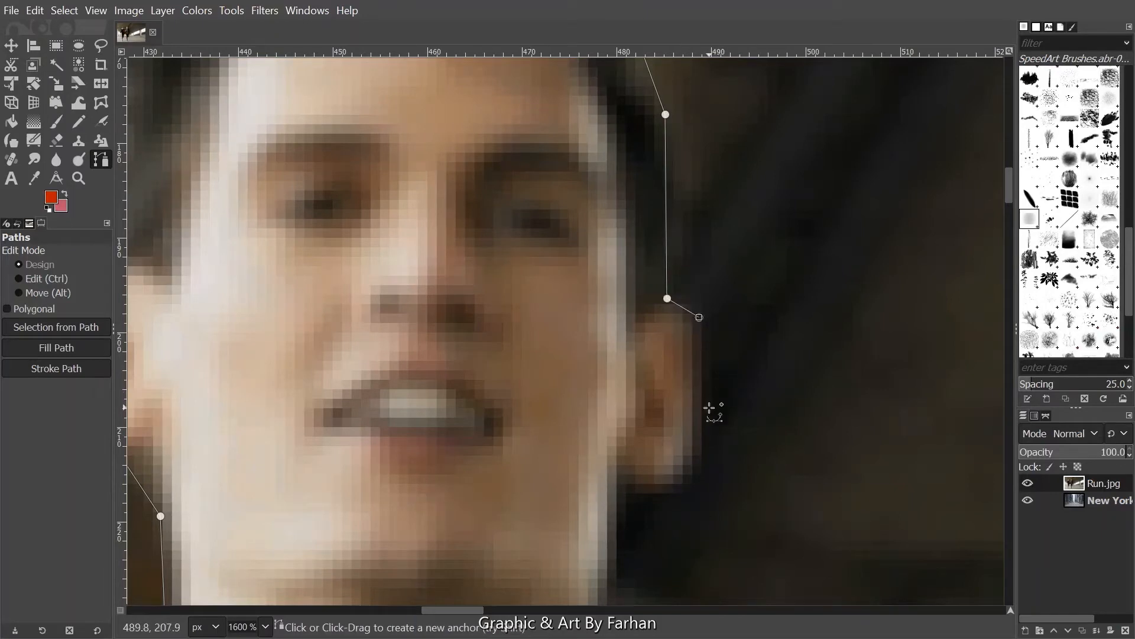
left_click_drag(711, 412, 732, 273)
left_click(722, 320)
left_click(640, 339)
Continue the path down the man's neck and over his raised jacket collar to the shoulder
left_click(638, 444)
left_click_drag(725, 512, 691, 298)
left_click(716, 364)
left_click(731, 434)
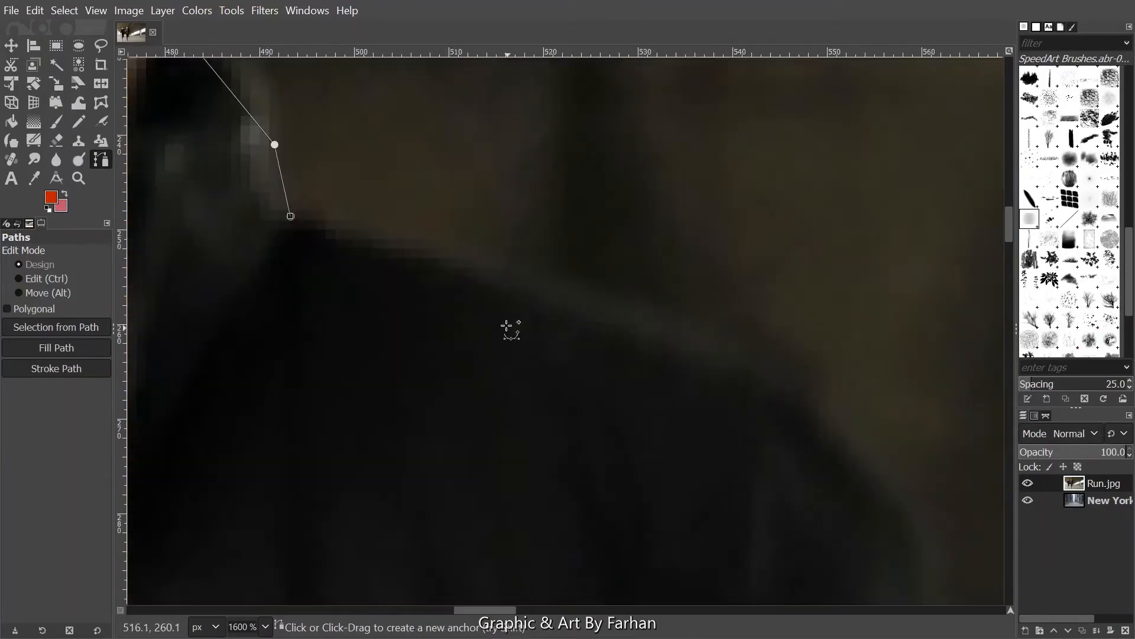
Trace the path over the man's outer shoulder and down the outside of his jacket sleeve
left_click(790, 382)
left_click(718, 337)
left_click(745, 522)
left_click(854, 448)
left_click(769, 396)
left_click(680, 367)
left_click(656, 311)
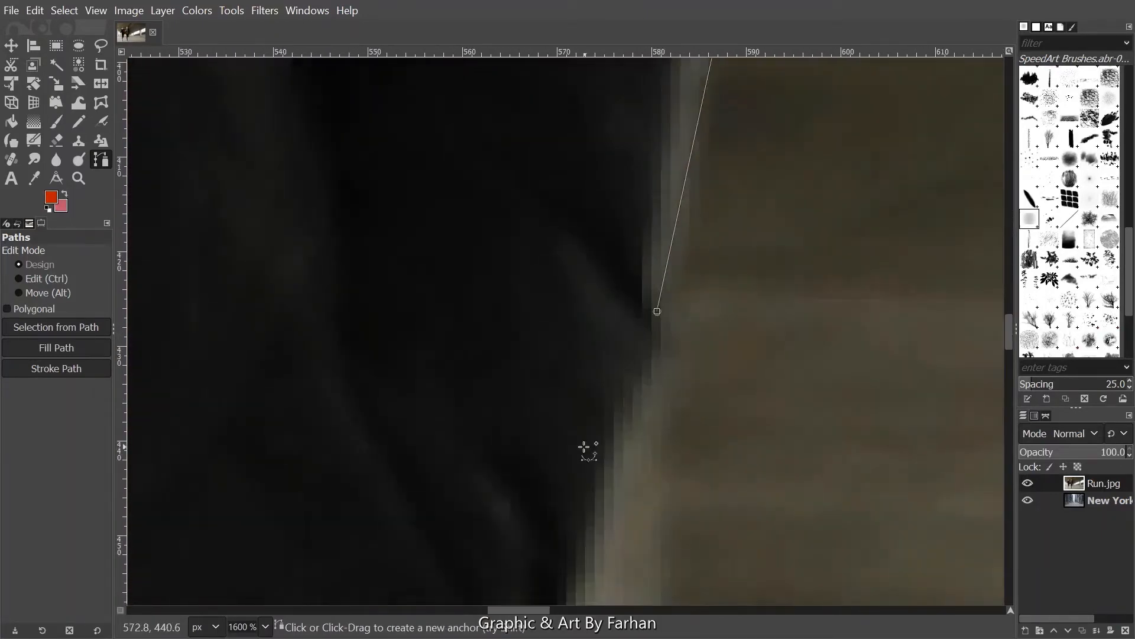
Continue the path past the end of the outer sleeve and along the jacket's slanting hem
left_click(615, 447)
left_click(662, 327)
left_click(720, 398)
left_click(886, 240)
left_click(651, 405)
left_click(649, 437)
left_click(475, 421)
Trace the path around the small tip of the jacket hem where it meets the man's bent leg
left_click(427, 368)
left_click_drag(427, 367, 536, 382)
left_click(506, 337)
left_click(467, 332)
left_click(463, 376)
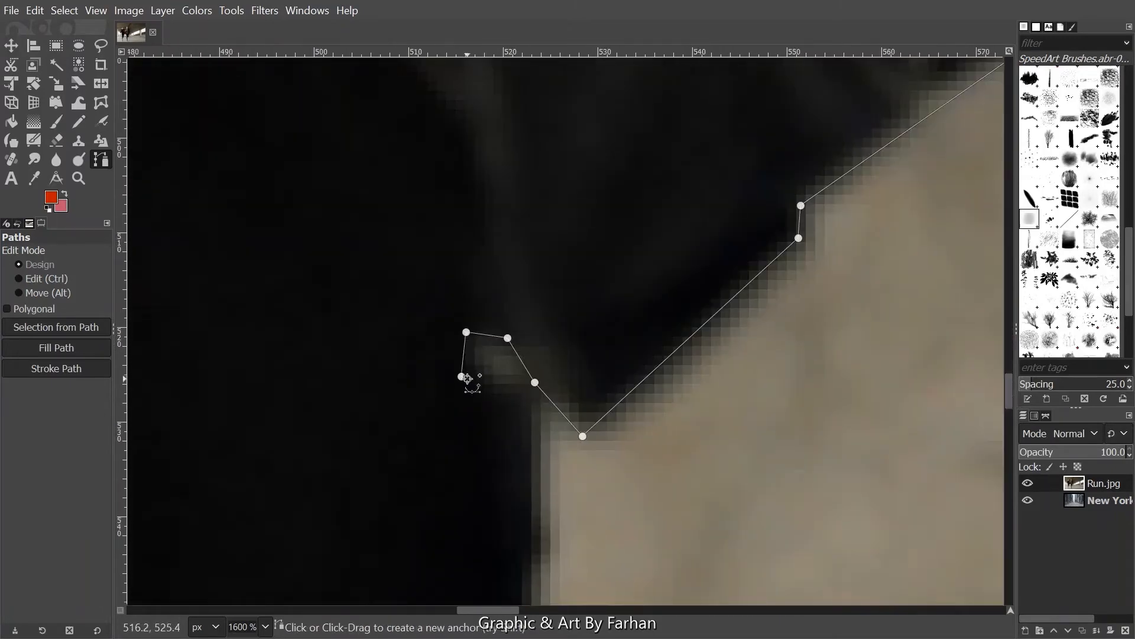
left_click(492, 392)
left_click(537, 392)
Trace the path down the outside of the man's bent leg and under its knee to the gap between the legs
left_click(533, 516)
left_click(514, 331)
left_click(434, 312)
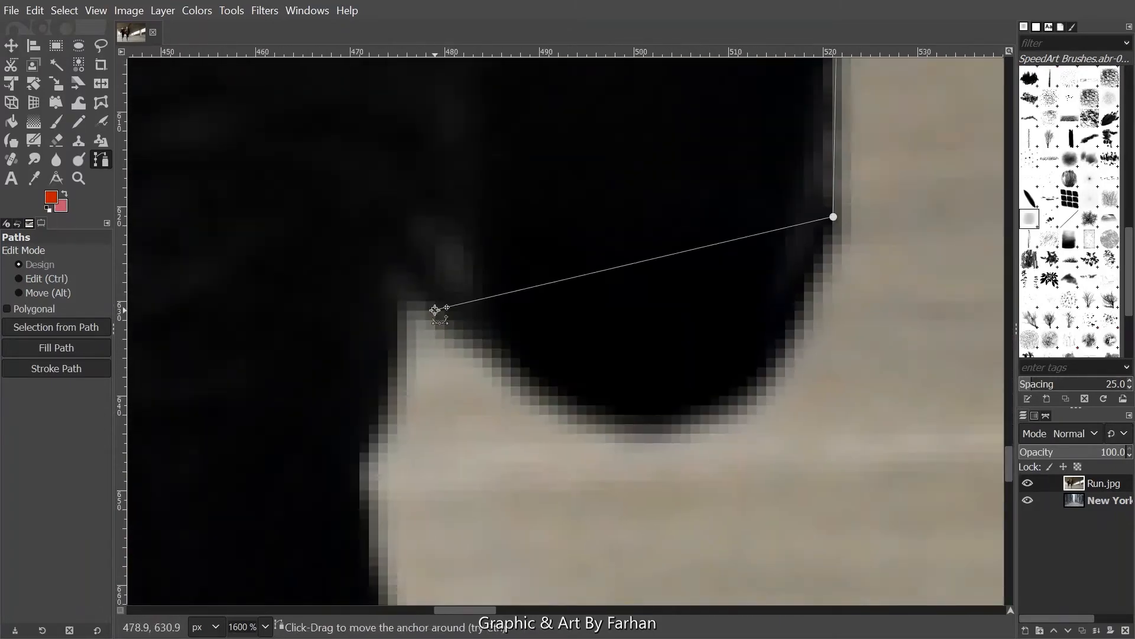
left_click(766, 382)
left_click(481, 331)
left_click(391, 282)
Continue the path down the outer edge of the man's standing leg to the notch above the ankle
left_click(469, 305)
left_click(469, 336)
left_click(516, 560)
left_click(509, 589)
left_click(527, 246)
left_click(544, 362)
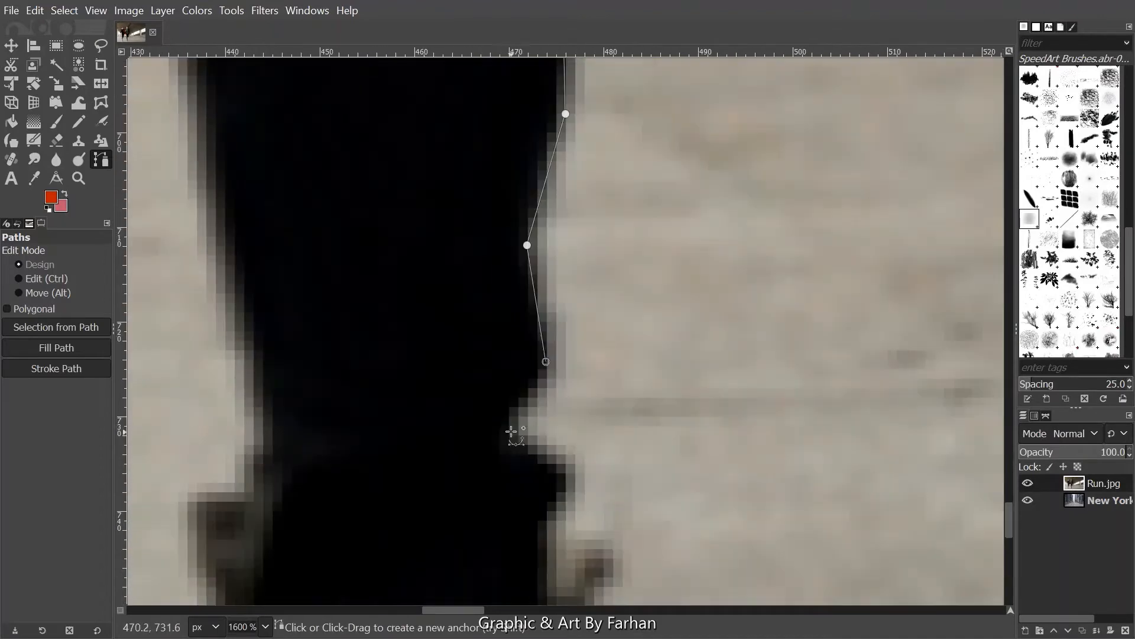
left_click(509, 418)
left_click(507, 444)
Trace the path around the trouser cuff and the brown top edge of the man's shoe on the outer side
left_click(580, 472)
left_click(646, 350)
left_click(651, 449)
left_click(691, 169)
left_click(711, 196)
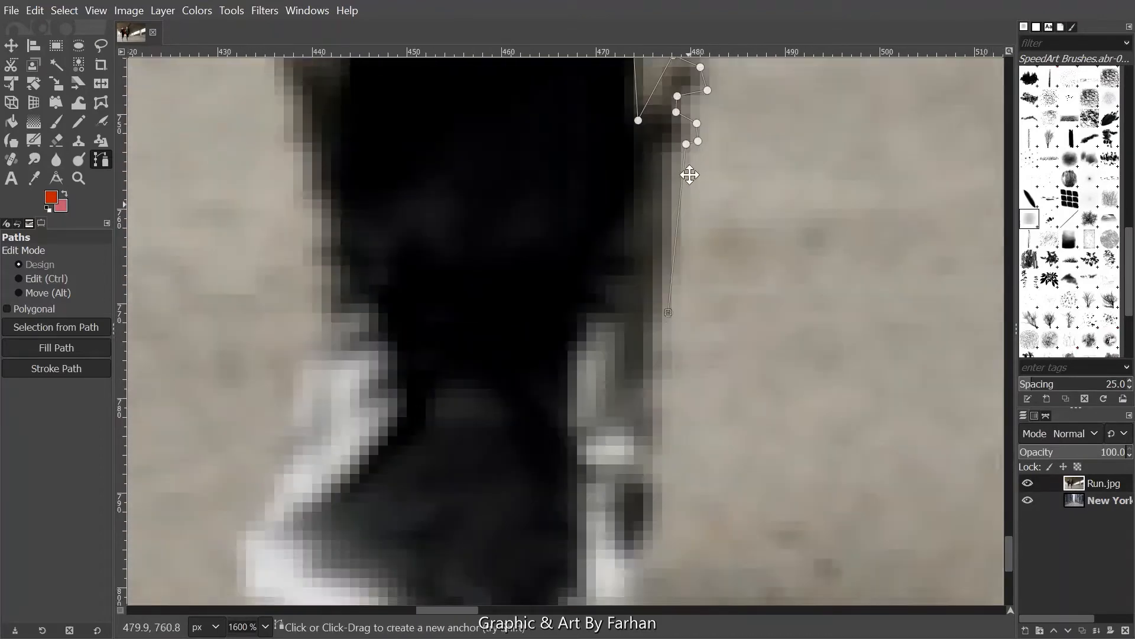
left_click(664, 208)
Continue the path down the outer side of the man's shoe and along beneath its sole
left_click(651, 380)
left_click(648, 439)
left_click(639, 455)
left_click(637, 499)
left_click_drag(748, 378, 800, 372)
left_click(818, 433)
left_click(464, 459)
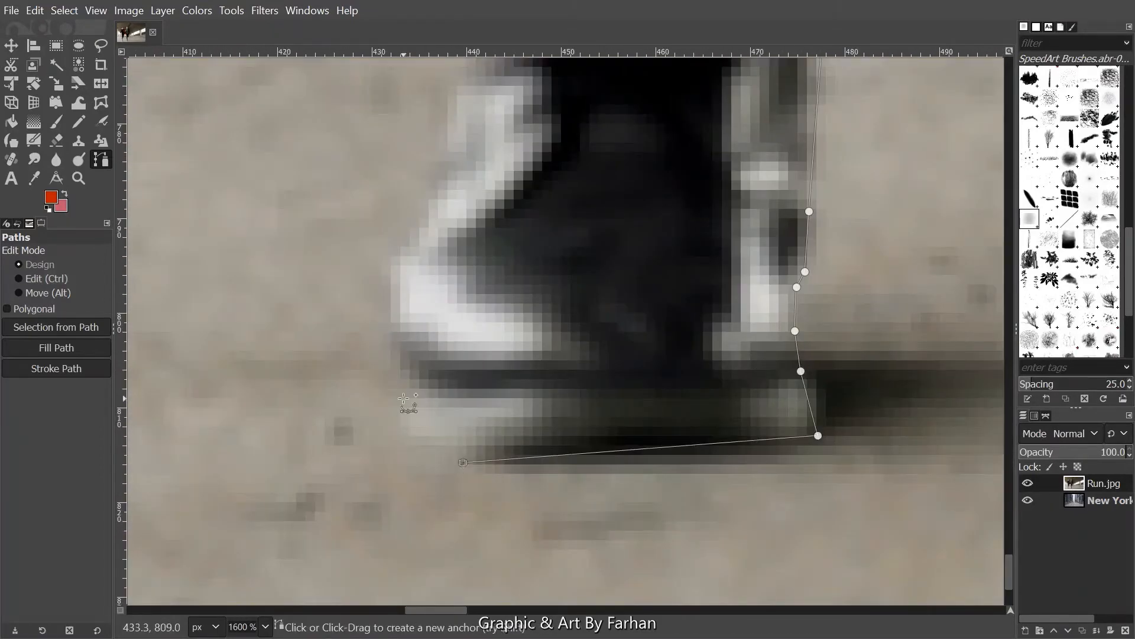
Trace the path around the white edge of the shoe on the woman's side, from the sole up to the ankle
left_click(408, 403)
left_click(391, 256)
left_click(397, 334)
left_click(397, 249)
left_click(441, 198)
Continue the path up the shoe's brown top edge on the woman's side and onto the lower trouser leg
left_click(398, 170)
left_click(388, 152)
left_click(396, 71)
left_click(449, 68)
left_click(467, 195)
left_click(489, 193)
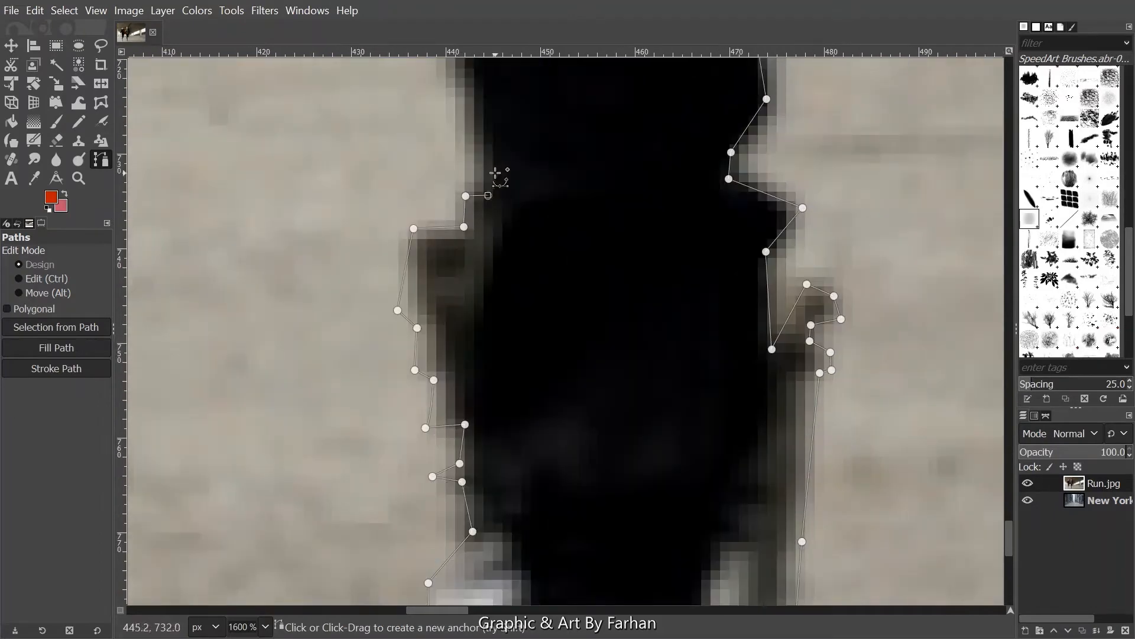
left_click(486, 112)
Trace the path up the standing leg's edge on the woman's side, past the knee folds to the thigh
left_click(462, 449)
scroll(467, 260, "down", 1)
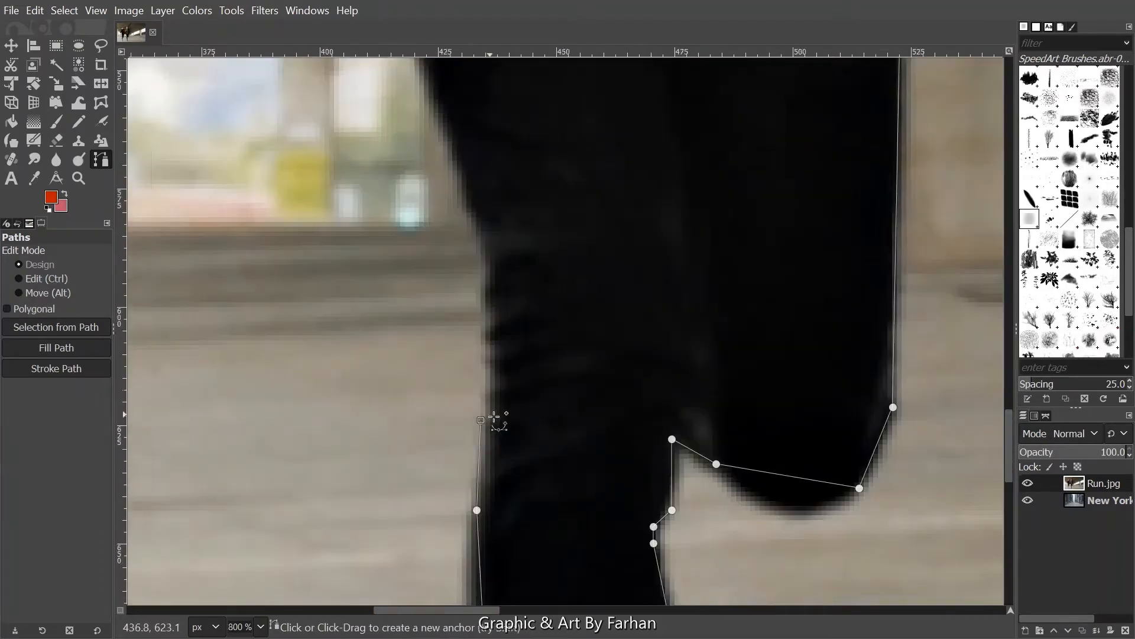
left_click(494, 413)
left_click(452, 376)
left_click(450, 351)
left_click(484, 312)
left_click(457, 264)
left_click(478, 341)
left_click(431, 242)
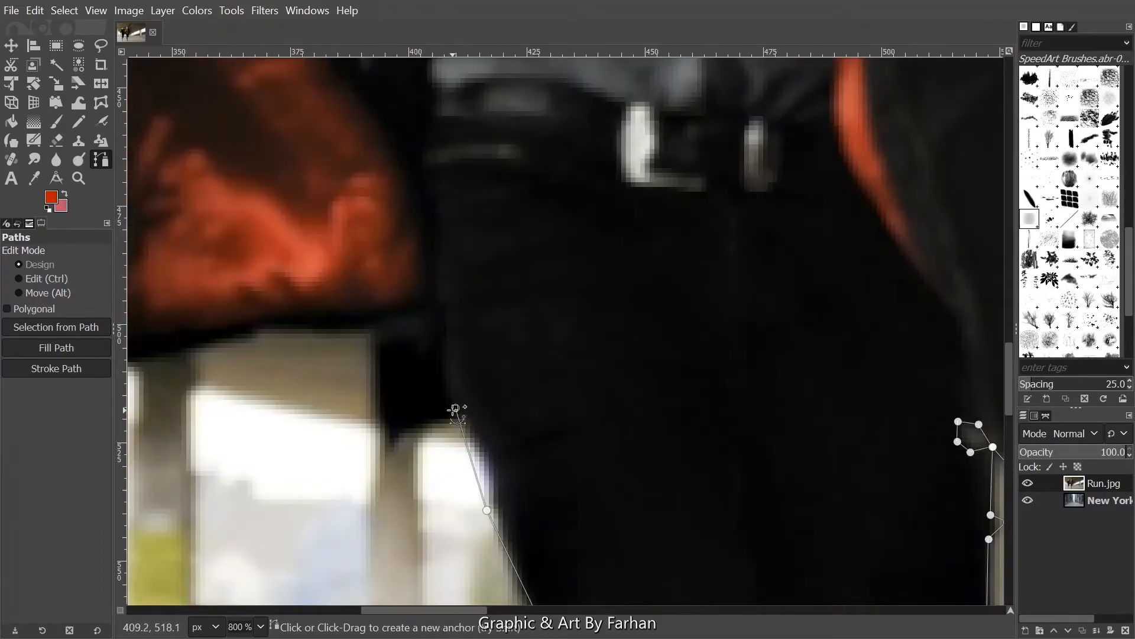
Outline the lower corner of the man's jacket beside his hip with the path
left_click(459, 413)
left_click(389, 446)
left_click(378, 416)
left_click(379, 333)
Continue the path up the man's jacket edge along the woman's red-lined coat to just below his sleeve
scroll(364, 354, "down", 7)
scroll(367, 352, "up", 8)
left_click(532, 352)
left_click(552, 297)
left_click(541, 266)
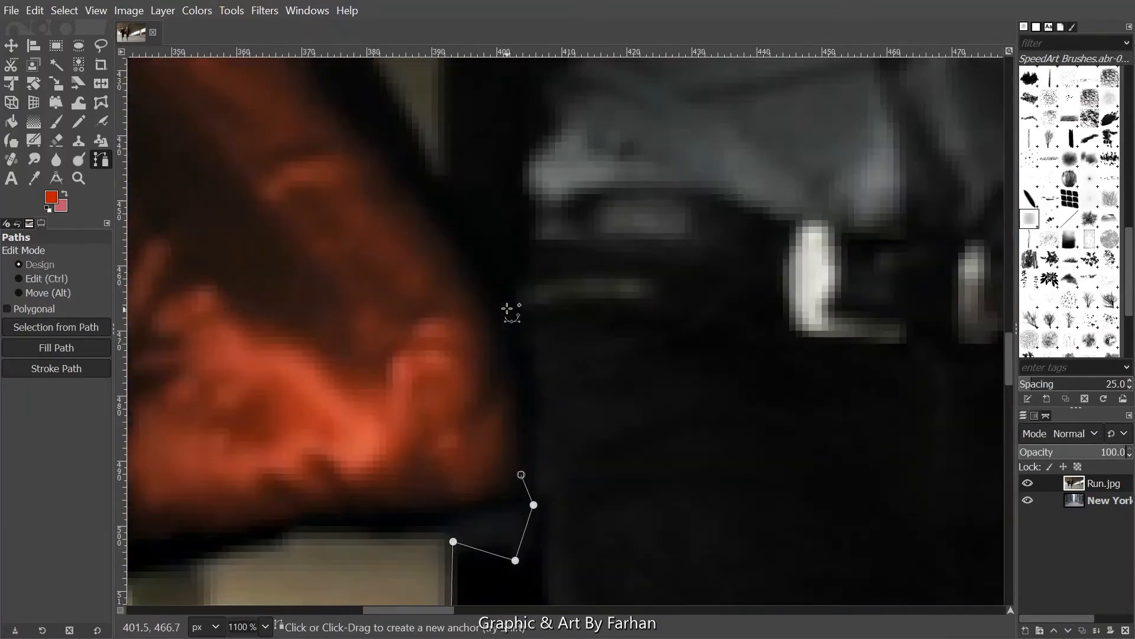
left_click(511, 313)
left_click(440, 181)
left_click(499, 185)
left_click(485, 202)
left_click(456, 215)
left_click(386, 187)
scroll(314, 347, "down", 2)
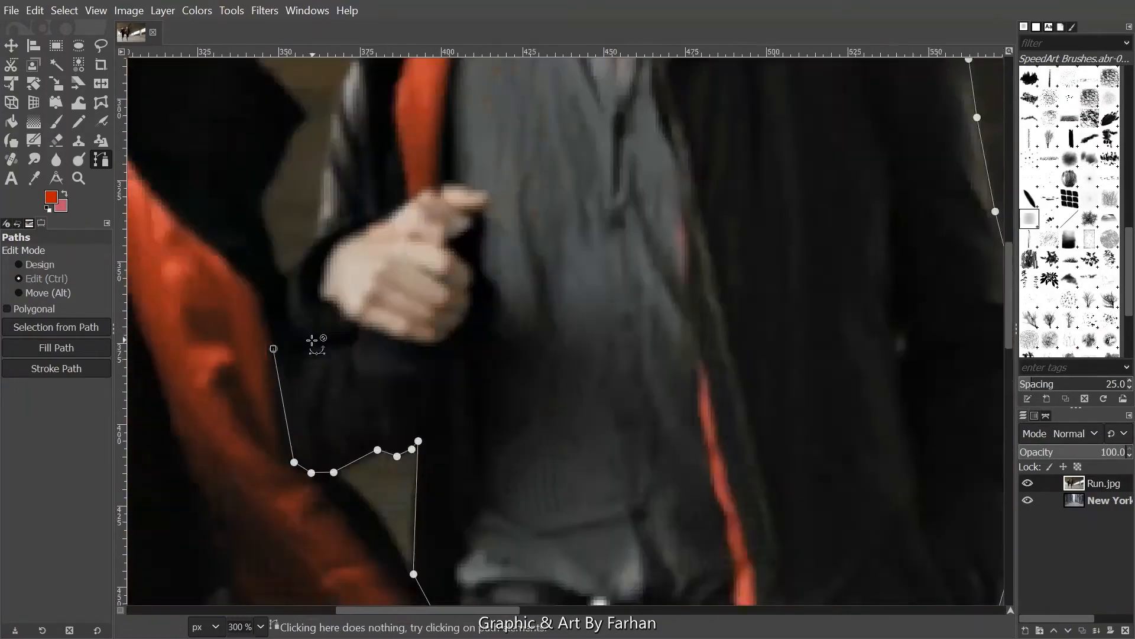
key("ctrl+z")
key("ctrl+z")
key("ctrl+z")
key("ctrl+z")
key("ctrl+z")
key("ctrl+z")
key("ctrl+z")
Trace the path beneath the man's clenched hand and around his cuff, undoing the point misplaced over the hand
scroll(313, 345, "up", 1)
left_click(476, 350)
scroll(337, 288, "up", 2)
left_click(414, 347)
left_click(385, 367)
left_click(465, 294)
left_click(545, 337)
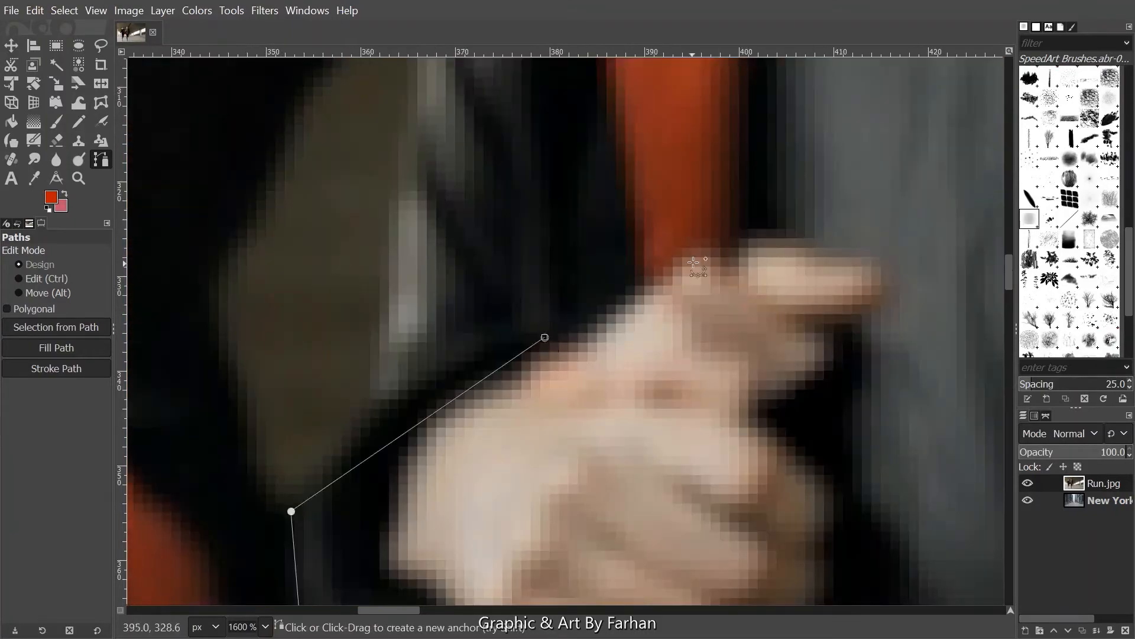
key("ctrl+z")
Continue the path up the sleeve on the woman's side and over the shoulder, closing it at the starting point by the neck
left_click(456, 330)
left_click(398, 426)
left_click(452, 345)
left_click(431, 195)
left_click(522, 253)
left_click(664, 217)
Examine how closely the finished path follows the man's head, hand, legs and outer sleeve
scroll(539, 292, "down", 4)
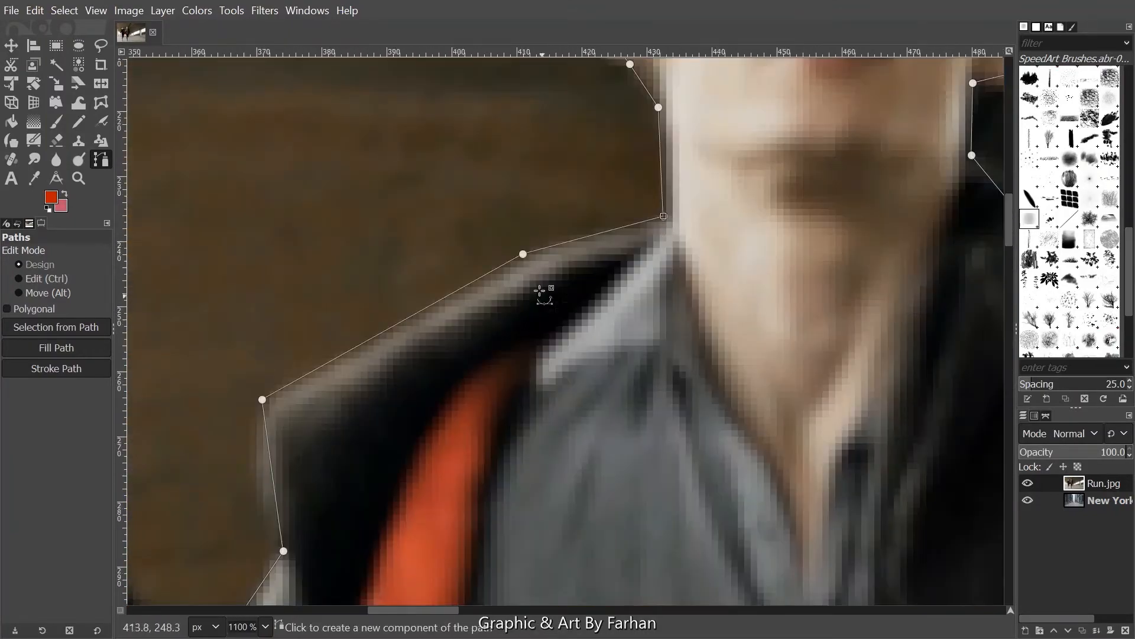
scroll(502, 231, "down", 3)
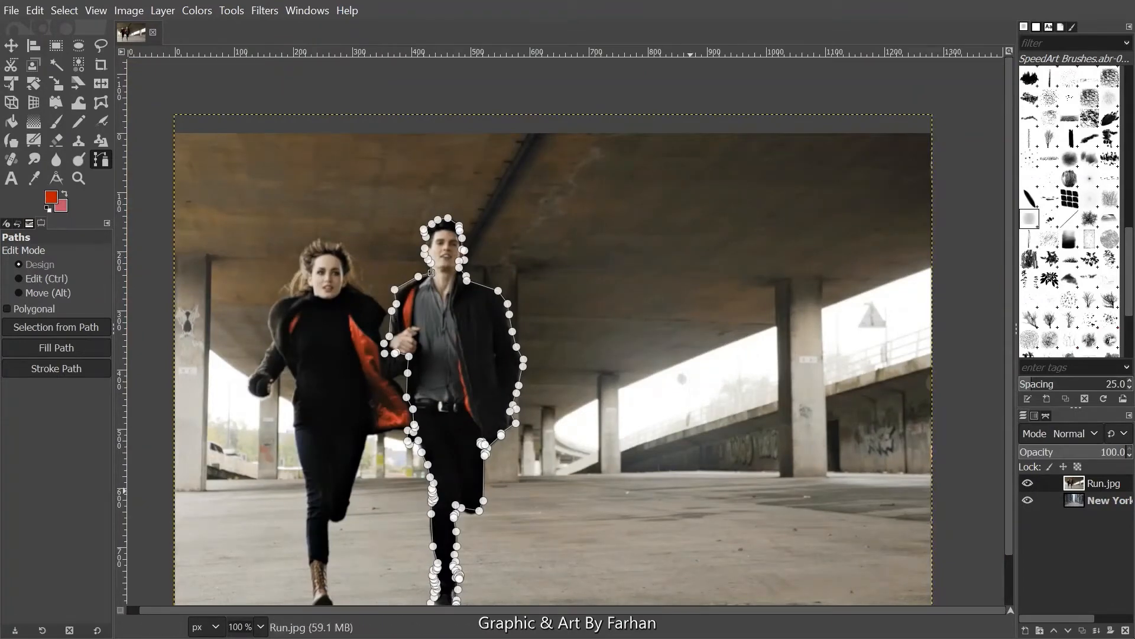
left_click_drag(443, 315, 483, 274)
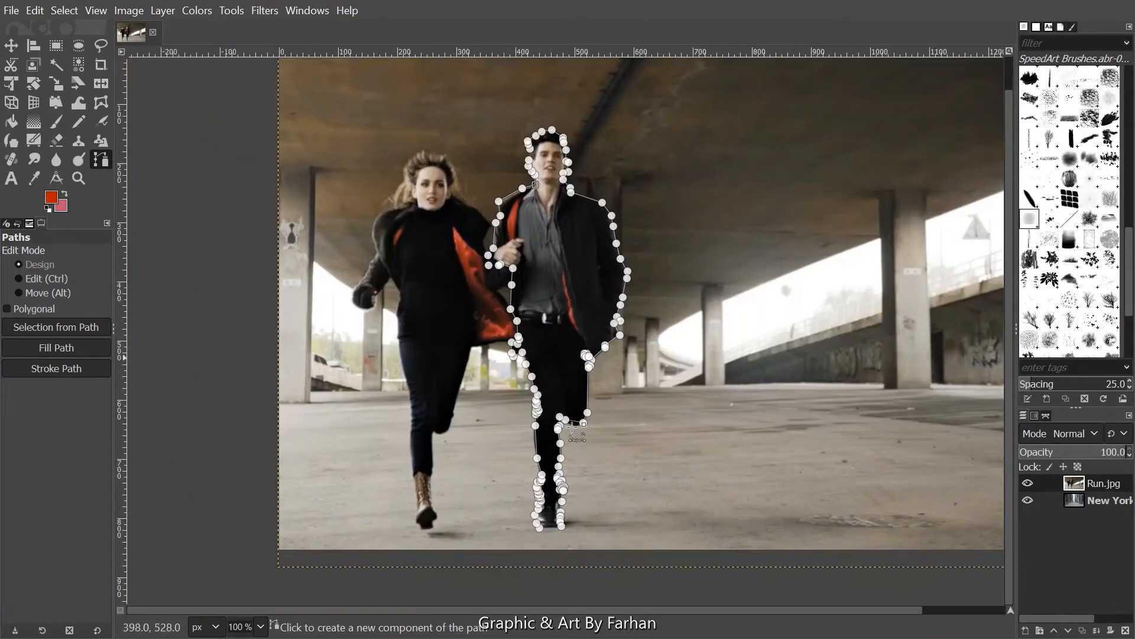
left_click_drag(649, 329, 648, 361)
scroll(548, 224, "up", 6)
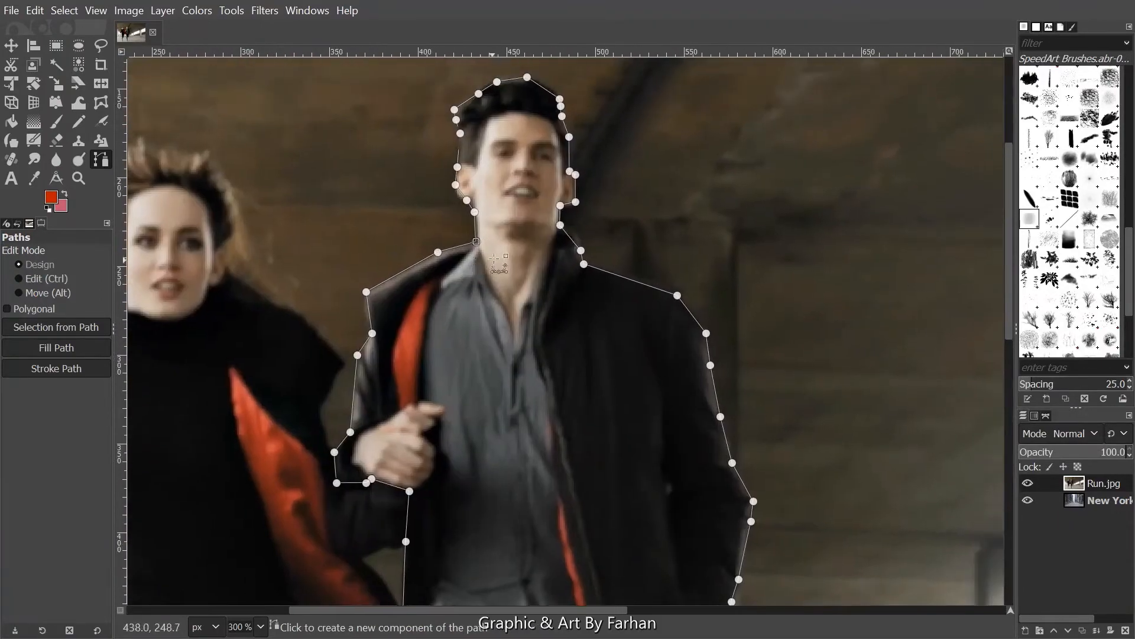
scroll(535, 155, "up", 3)
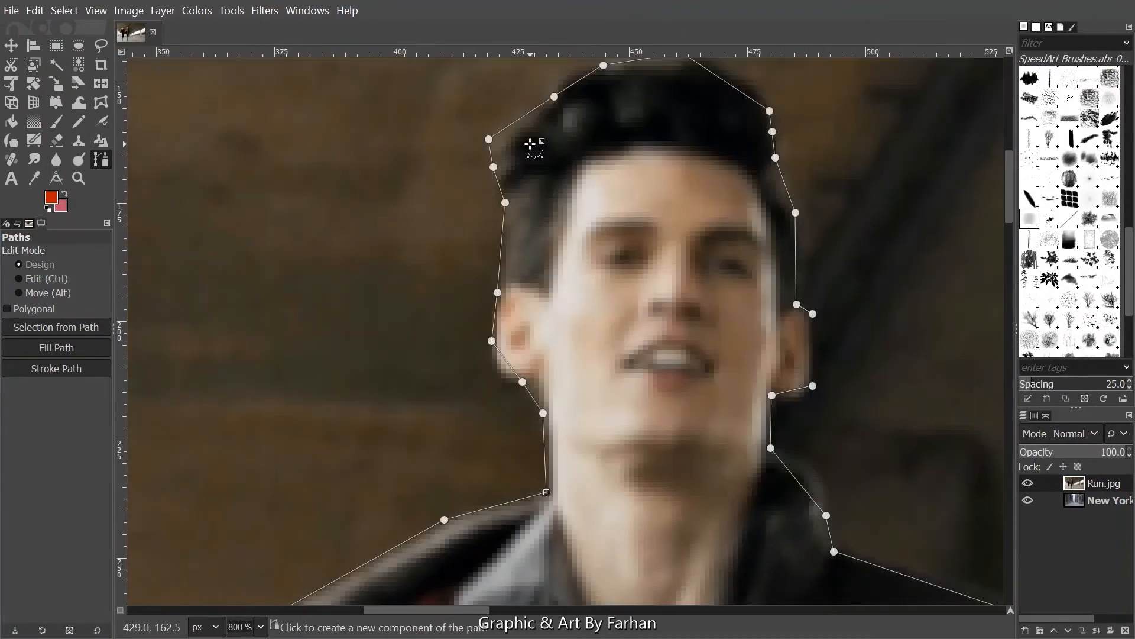
scroll(570, 93, "up", 1)
scroll(410, 253, "up", 2)
scroll(495, 186, "down", 5)
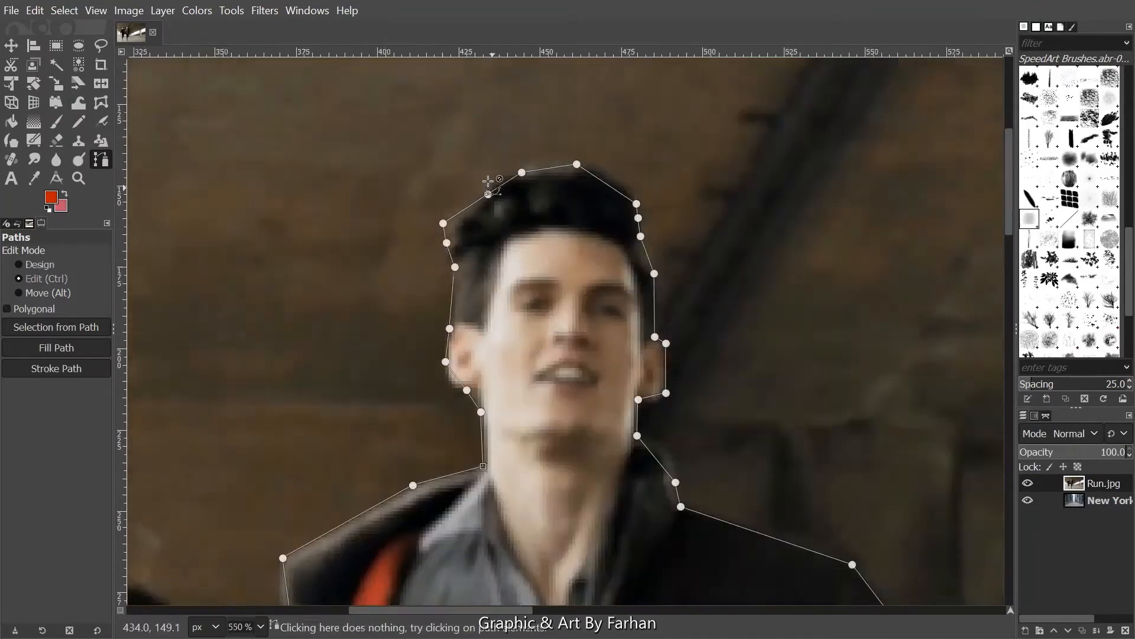
left_click_drag(522, 282, 516, 192)
left_click_drag(454, 290, 498, 59)
scroll(427, 289, "up", 1)
scroll(427, 289, "up", 1)
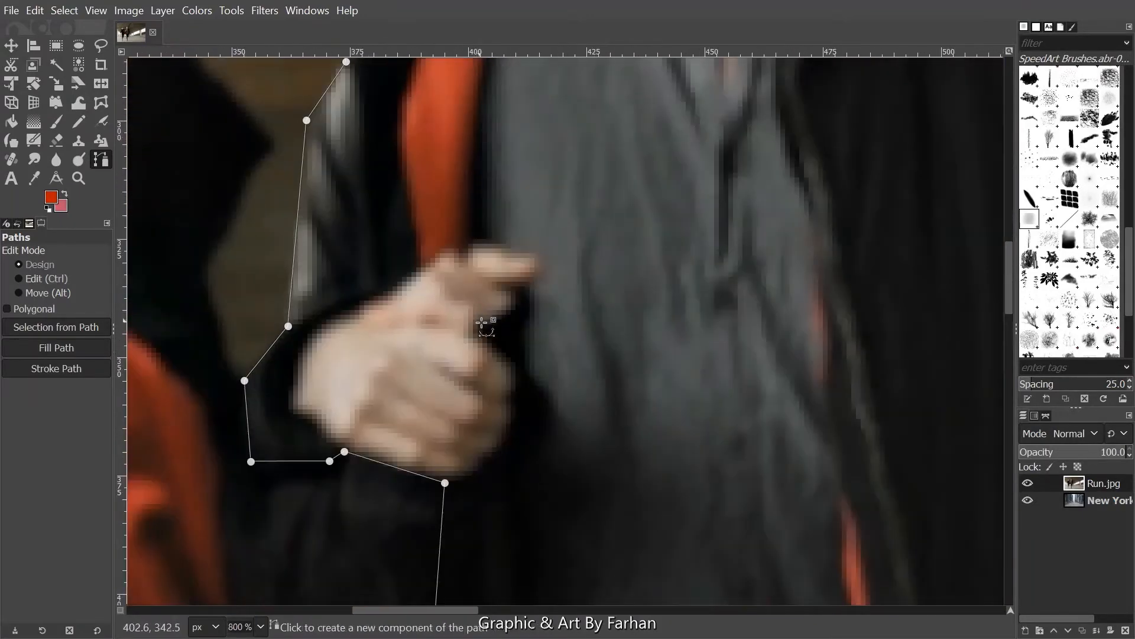
scroll(547, 260, "down", 5)
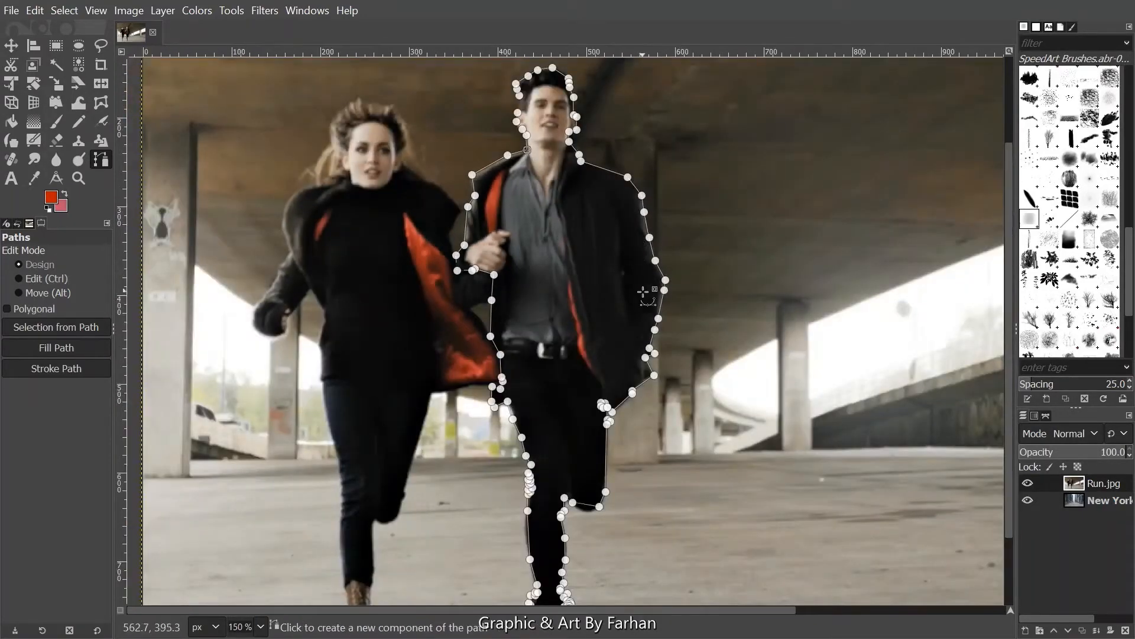
left_click_drag(644, 292, 625, 215)
left_click_drag(619, 368, 601, 405)
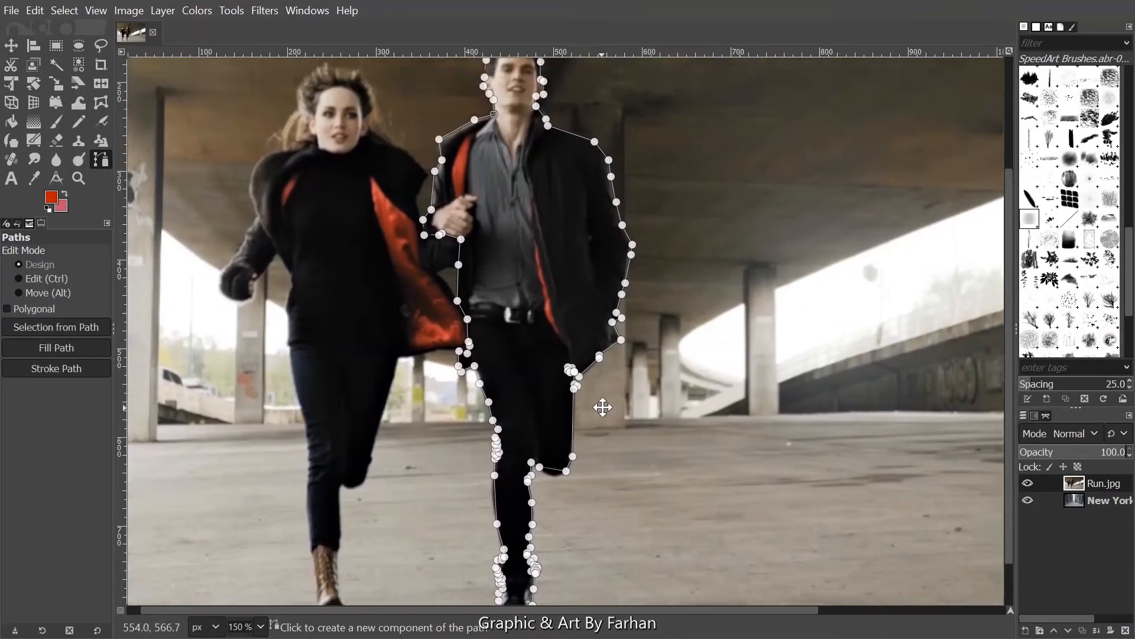
scroll(602, 405, "up", 4)
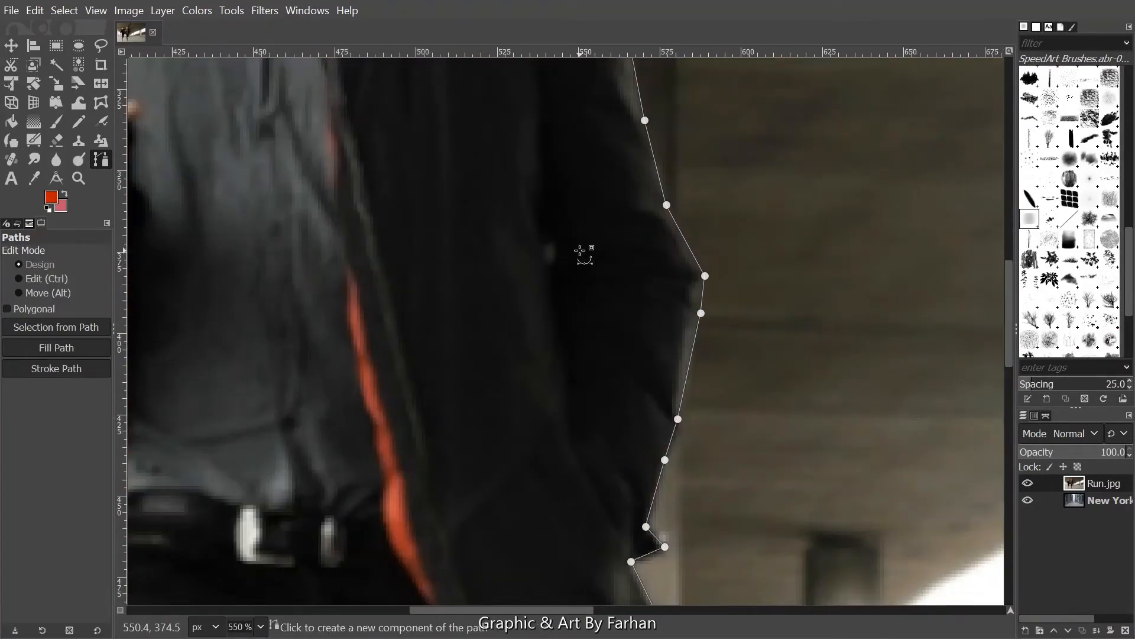
scroll(584, 253, "down", 4)
left_click_drag(677, 250, 685, 271)
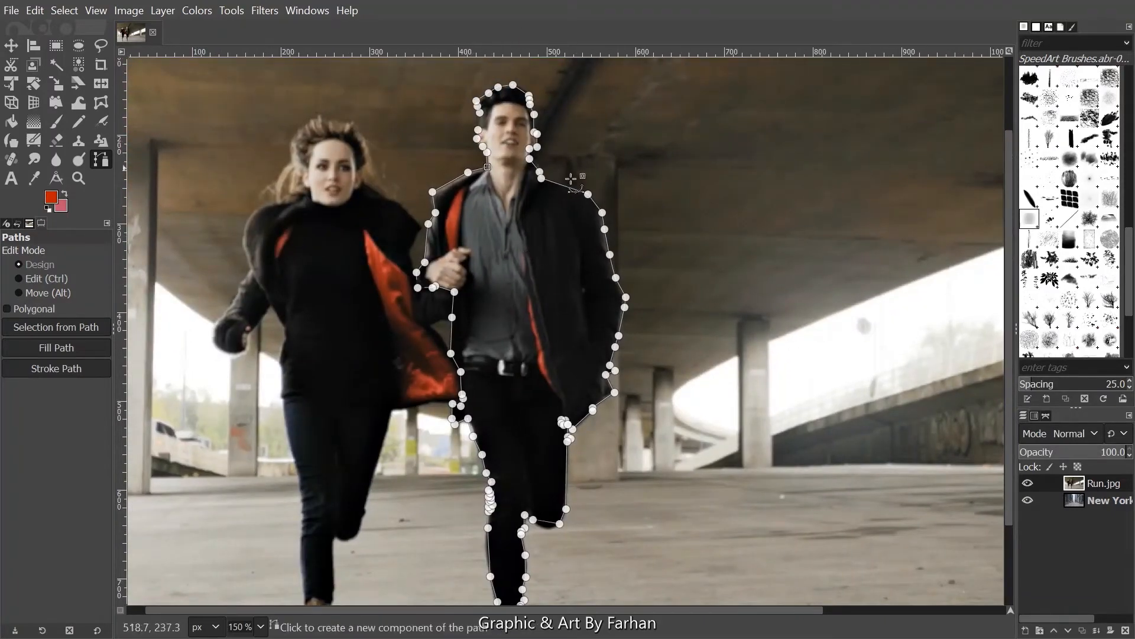
Bend the straight path segments around the man's earlobe on the woman's side into curves that follow its outline
left_click_drag(566, 204, 630, 317)
left_click_drag(627, 212, 594, 214)
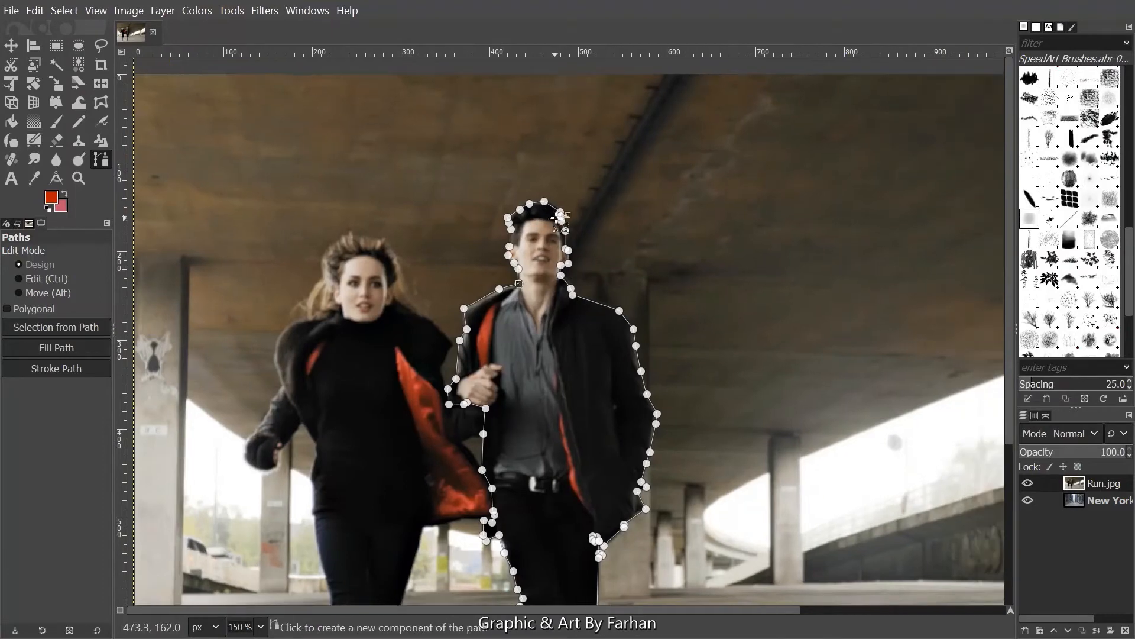
scroll(556, 218, "up", 1, "ctrl")
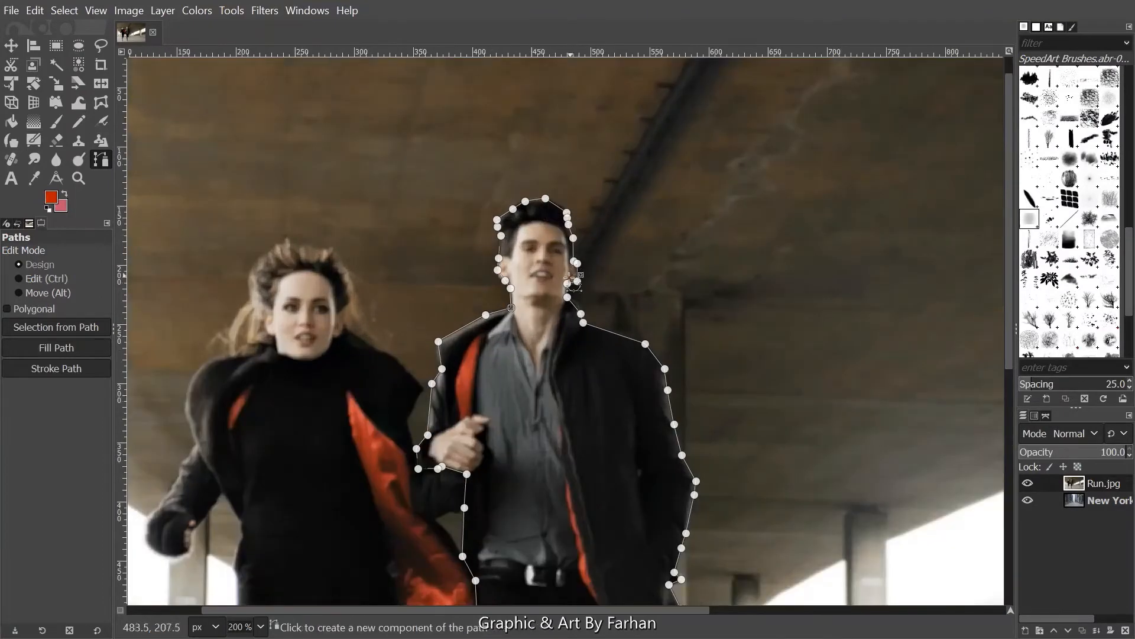
scroll(569, 278, "up", 8, "ctrl")
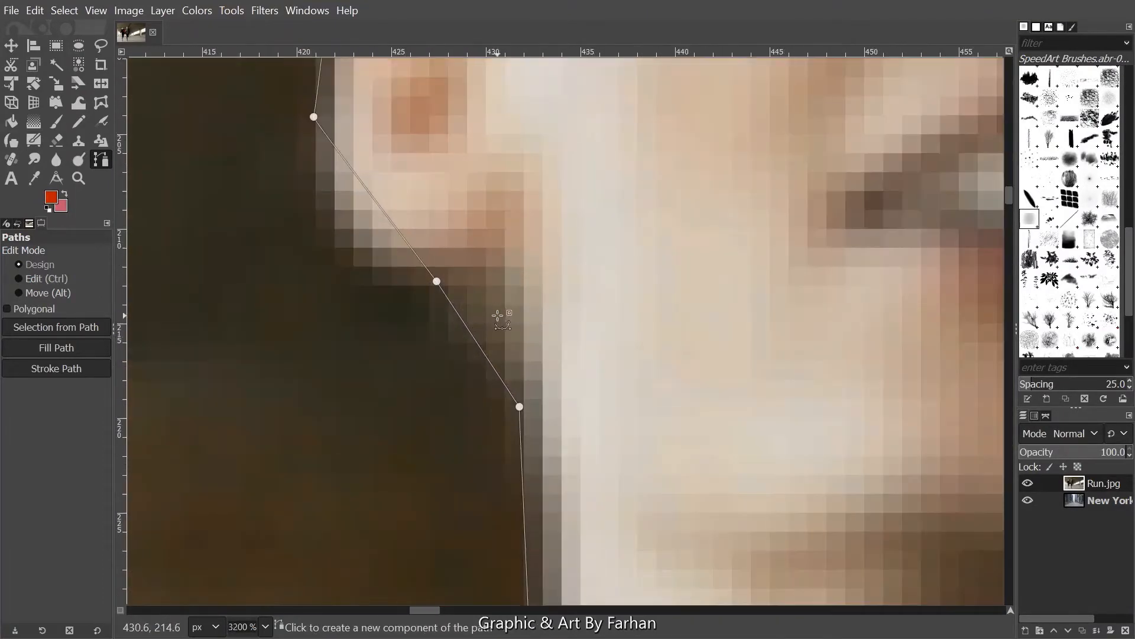
scroll(473, 334, "down", 8, "ctrl")
scroll(472, 325, "up", 8, "ctrl")
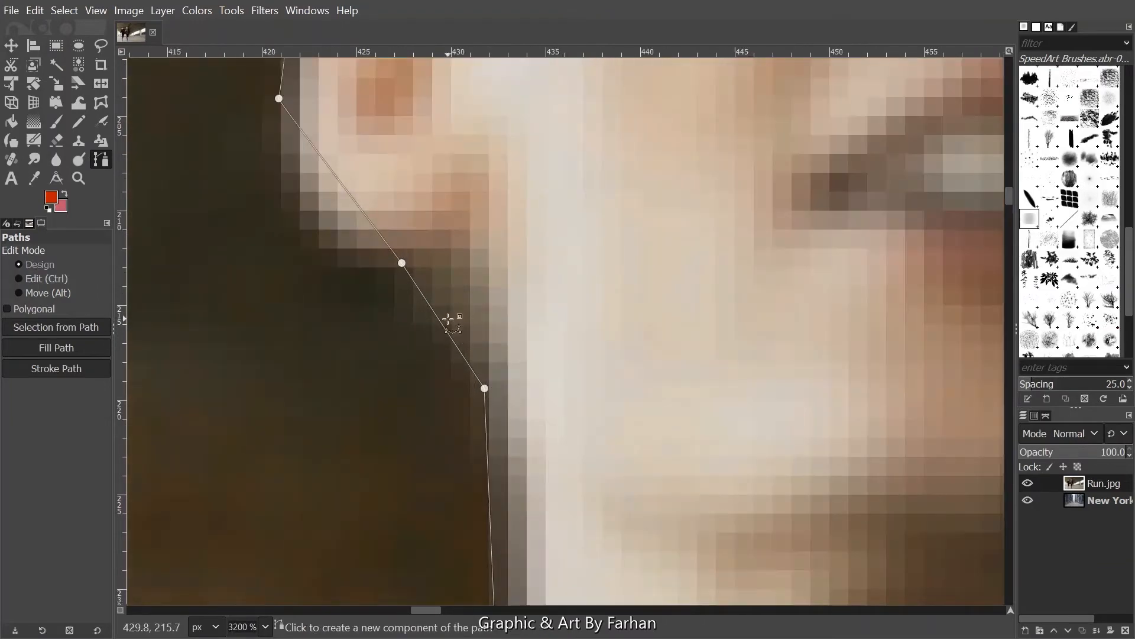
left_click_drag(448, 319, 492, 293)
scroll(499, 273, "down", 8, "ctrl")
scroll(499, 273, "up", 9, "ctrl")
scroll(535, 290, "down", 6, "ctrl")
scroll(525, 267, "up", 5, "ctrl")
left_click_drag(569, 376, 508, 377)
left_click_drag(423, 244, 456, 263)
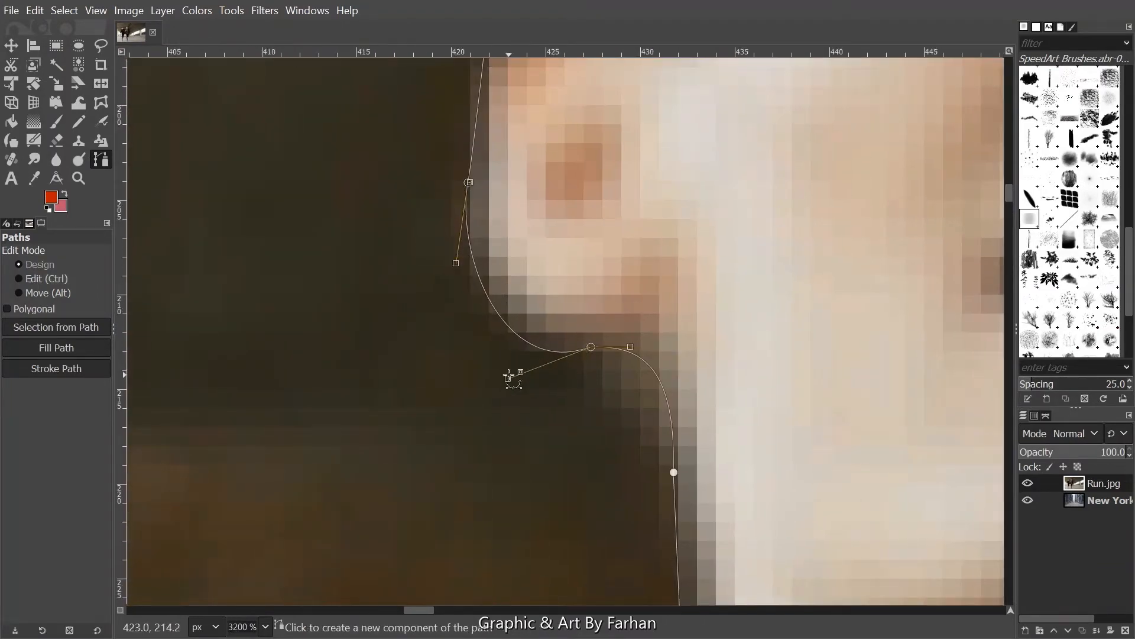
Curve the path along the hair above that ear, up to the front corner of the man's hairline
scroll(500, 374, "up", 5)
scroll(476, 332, "up", 6)
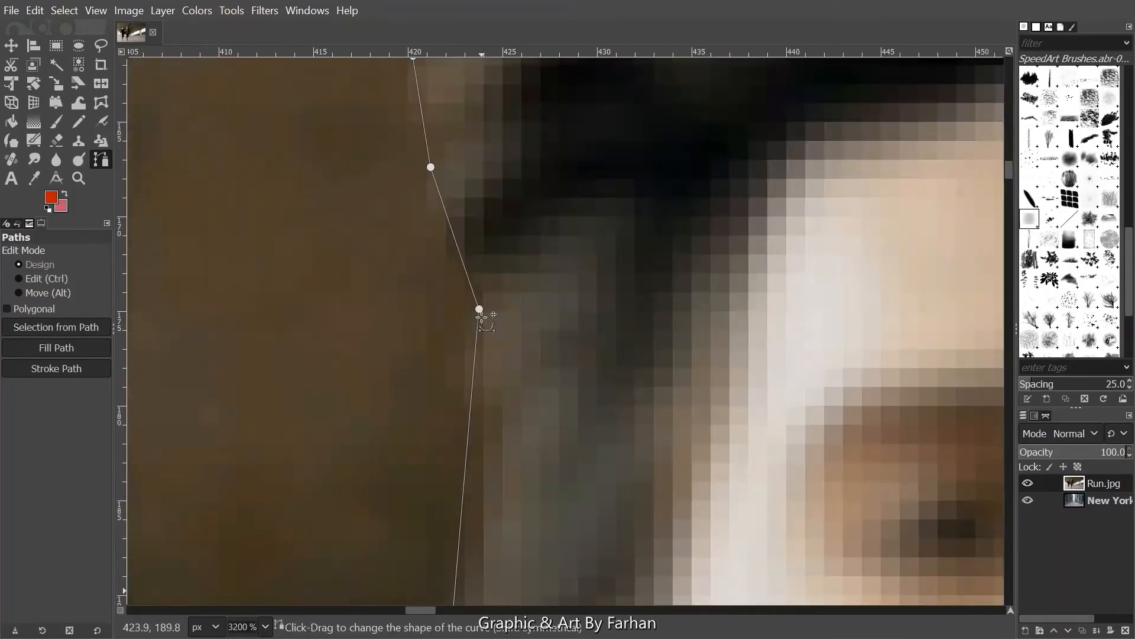
scroll(481, 355, "up", 1)
left_click_drag(454, 374, 449, 378)
scroll(450, 370, "up", 1)
left_click_drag(459, 319, 414, 354)
left_click_drag(376, 393, 370, 391)
left_click_drag(451, 308, 445, 273)
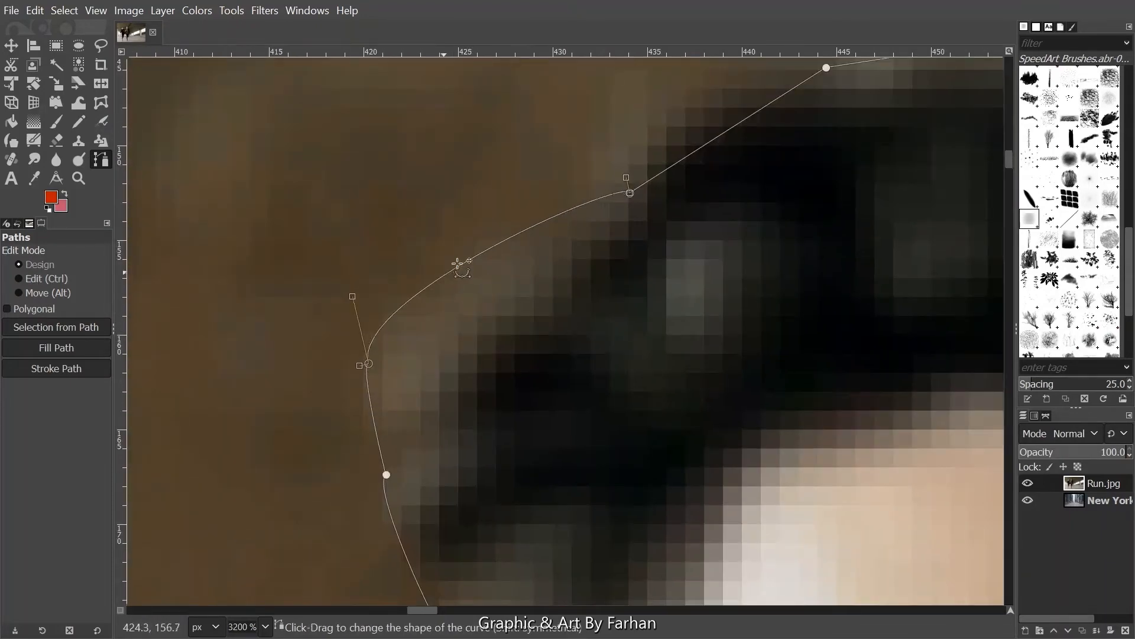
Shape the path over the top of the man's hair into smooth curves, undoing the misplaced edit on the crown
left_click_drag(626, 178, 310, 387)
left_click_drag(370, 315, 360, 264)
left_click_drag(292, 248, 313, 233)
left_click(504, 203)
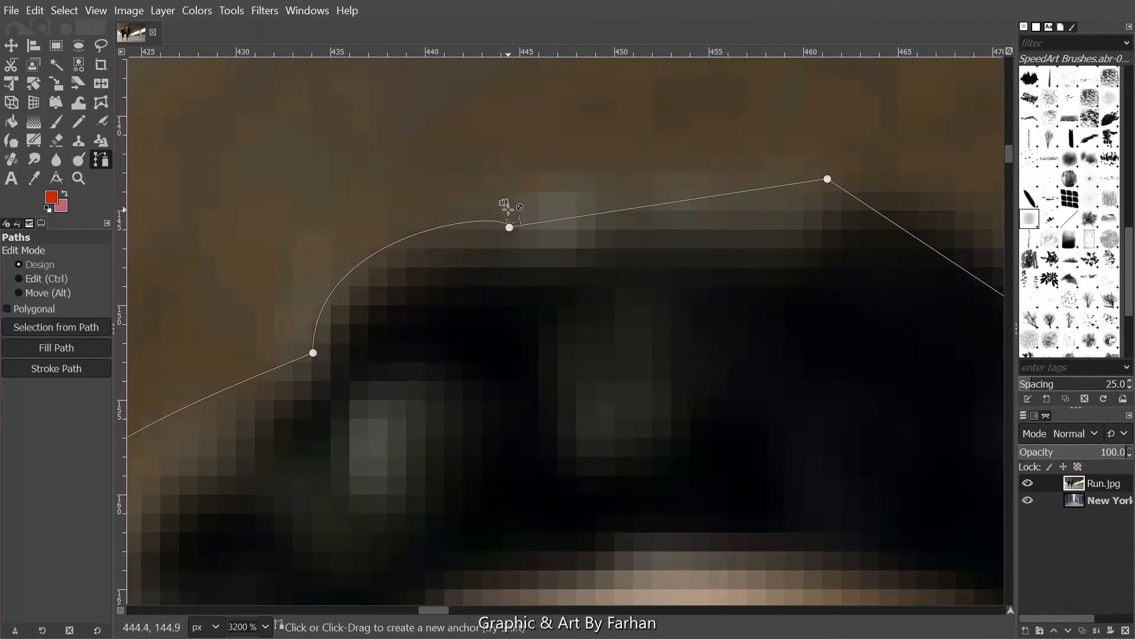
key("ctrl+z")
left_click_drag(504, 202, 478, 235)
left_click_drag(764, 232, 600, 317)
left_click_drag(385, 305, 385, 270)
scroll(610, 349, "up", 1)
left_click_drag(611, 349, 432, 348)
left_click_drag(414, 284, 511, 237)
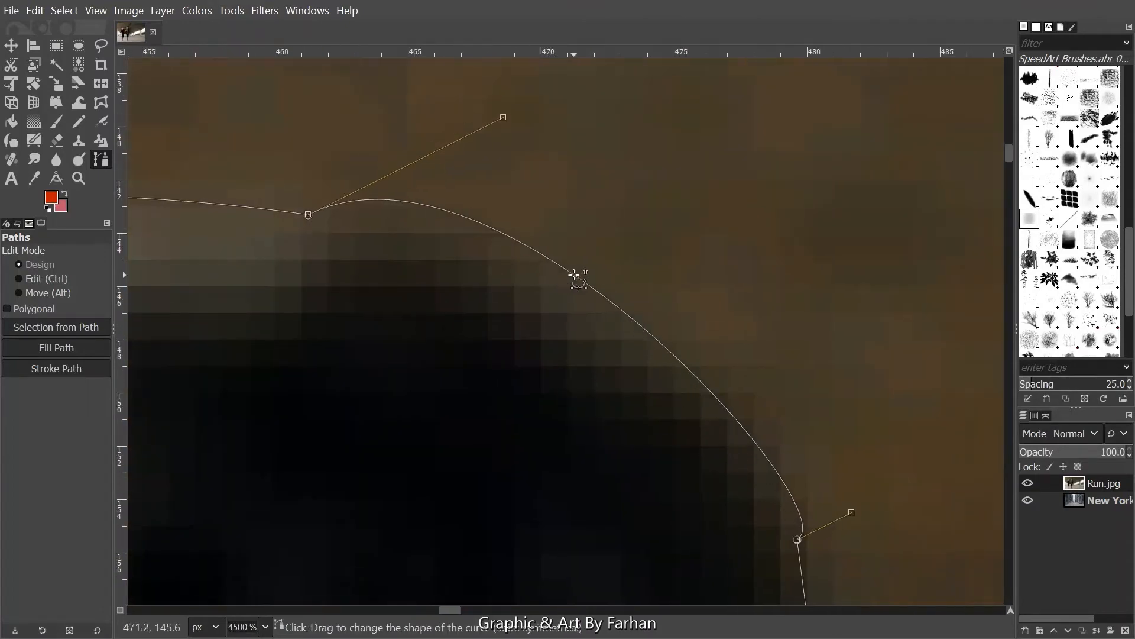
Adjust the curve handles so the path follows the man's hair down the side facing away from the woman
left_click_drag(852, 512, 803, 438)
scroll(804, 450, "down", 1)
left_click_drag(798, 533, 636, 184)
left_click_drag(651, 280, 657, 281)
left_click_drag(640, 196, 647, 203)
scroll(663, 249, "up", 5)
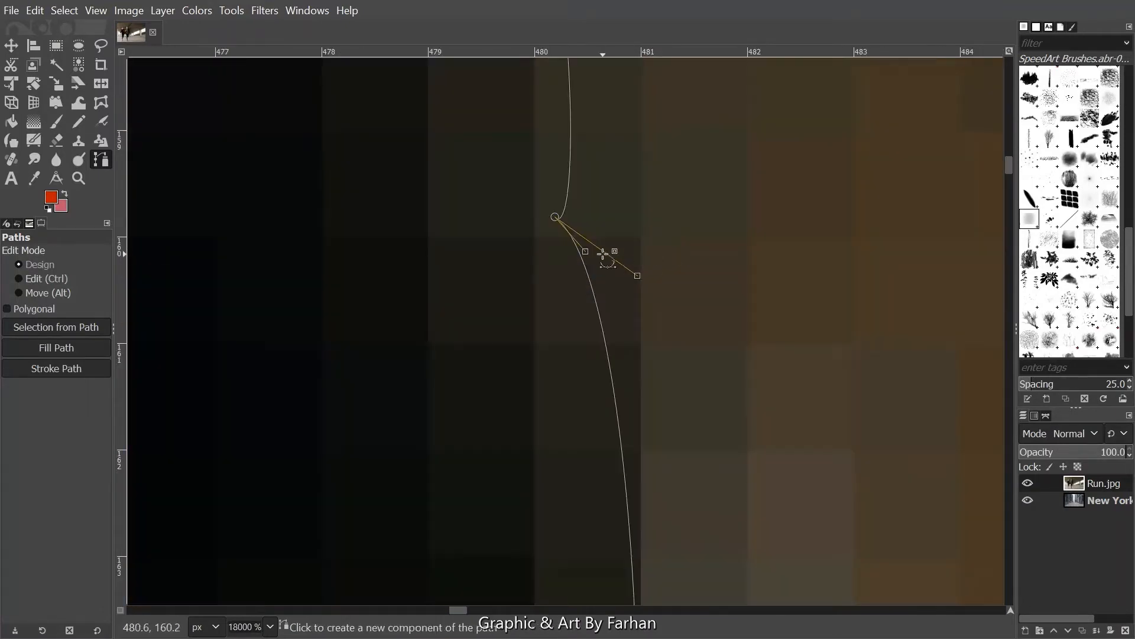
left_click_drag(638, 276, 610, 443)
left_click_drag(586, 388, 548, 278)
scroll(581, 258, "down", 2)
left_click_drag(581, 257, 580, 365)
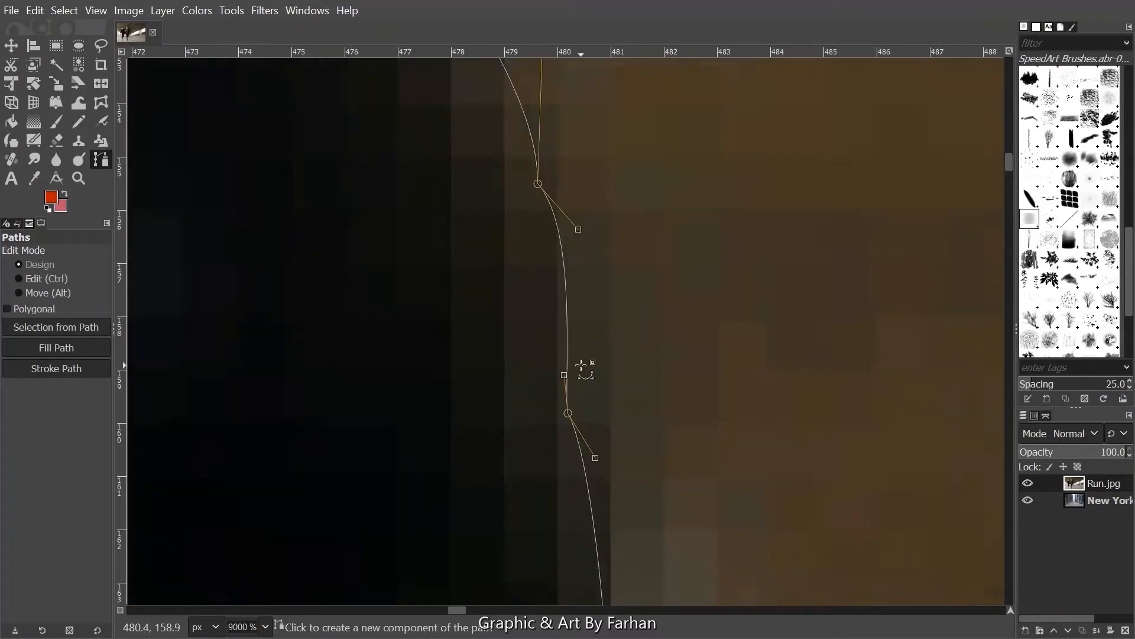
left_click_drag(572, 561, 578, 186)
Curve the path down the outer edge of the man's ear on the side away from the woman
scroll(615, 172, "down", 5)
left_click_drag(654, 341, 684, 329)
scroll(646, 271, "up", 1)
scroll(685, 329, "down", 1)
left_click_drag(685, 326, 691, 312)
scroll(691, 324, "down", 1)
left_click_drag(660, 410, 682, 325)
left_click_drag(712, 179, 716, 179)
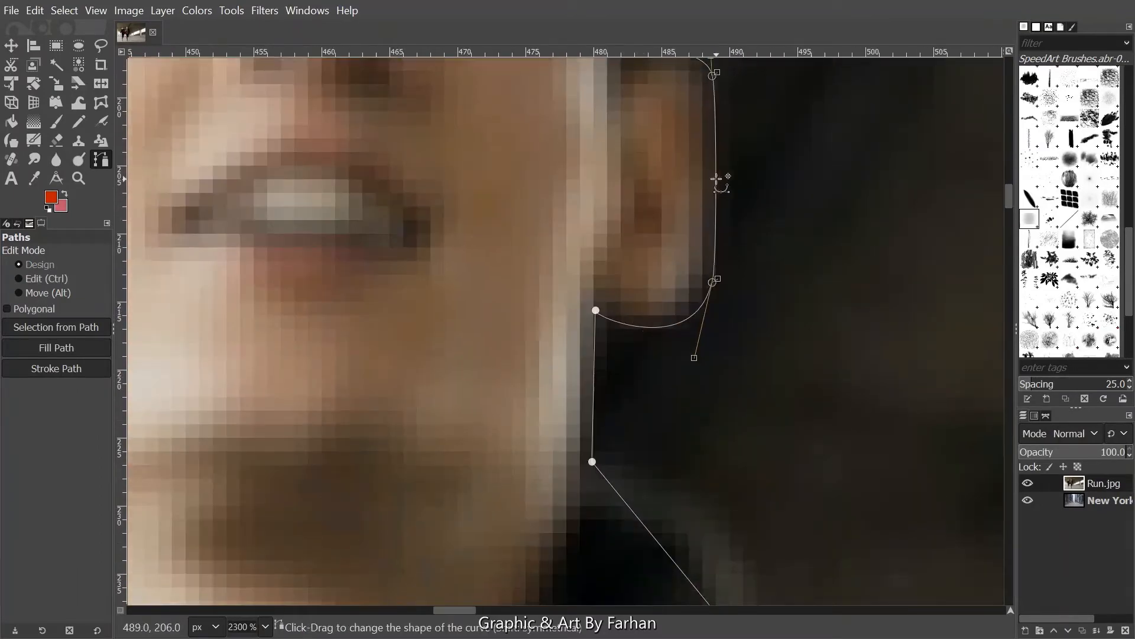
Bend the path around the earlobe and raised jacket collar, continuing onto the man's outer shoulder
scroll(716, 179, "down", 1)
left_click_drag(670, 423, 731, 386)
left_click_drag(693, 263, 730, 311)
left_click_drag(818, 476, 775, 414)
scroll(775, 416, "down", 2)
left_click_drag(887, 417, 660, 374)
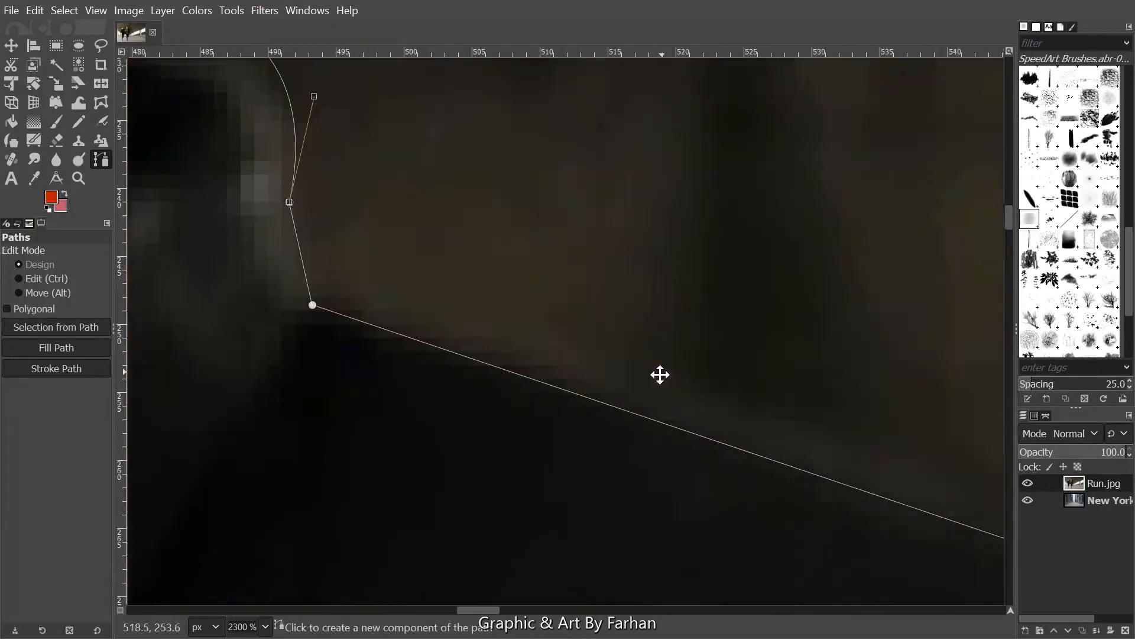
scroll(660, 374, "down", 1)
left_click_drag(754, 498, 747, 460)
Curve the path segments along the upper part of the man's outer jacket sleeve
scroll(577, 395, "down", 3)
scroll(680, 520, "up", 4)
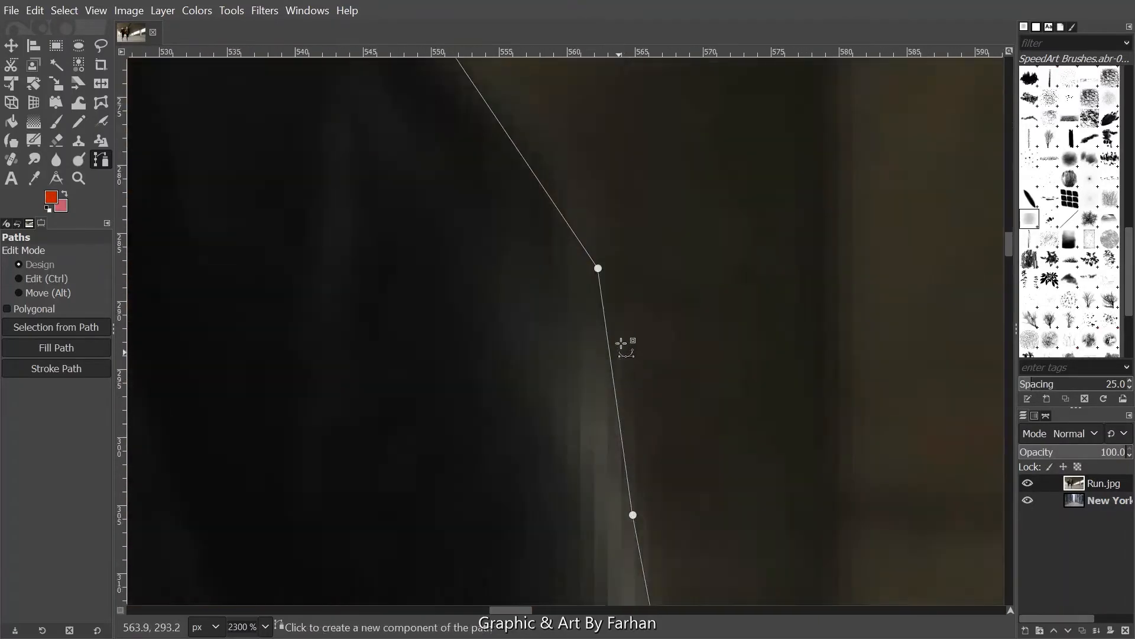
scroll(621, 443, "down", 2)
left_click_drag(570, 311, 586, 311)
left_click_drag(640, 368, 613, 317)
scroll(625, 297, "down", 1)
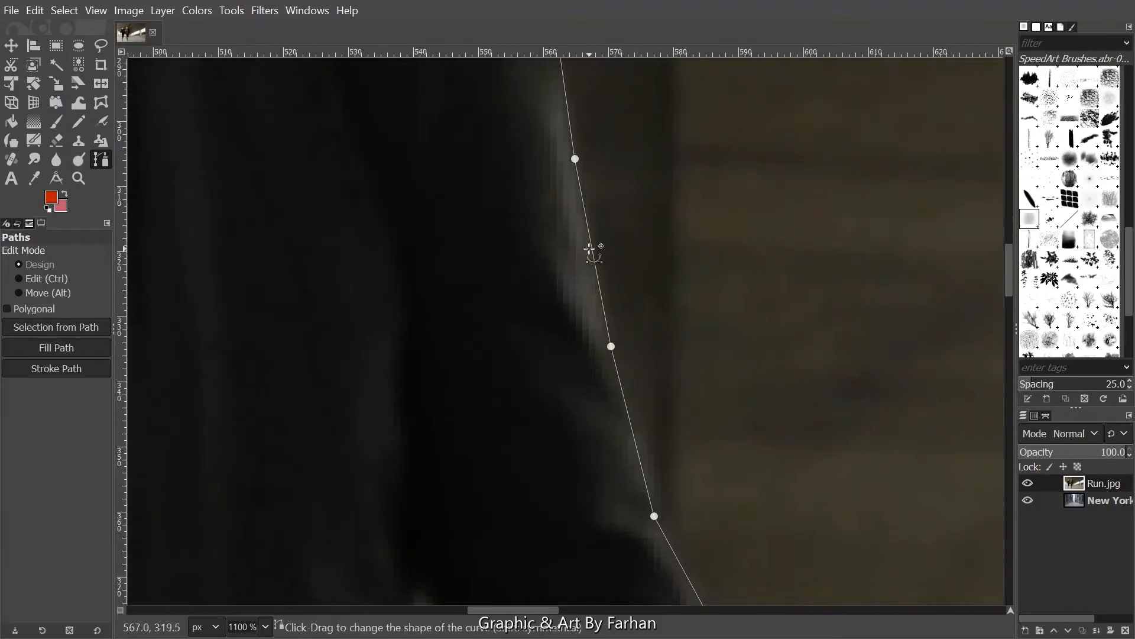
left_click_drag(590, 247, 584, 252)
Bend the path along the lower outer sleeve and around the small bump at the cuff
scroll(588, 176, "down", 4)
left_click_drag(595, 441, 602, 445)
scroll(590, 331, "down", 2)
left_click_drag(582, 216, 584, 220)
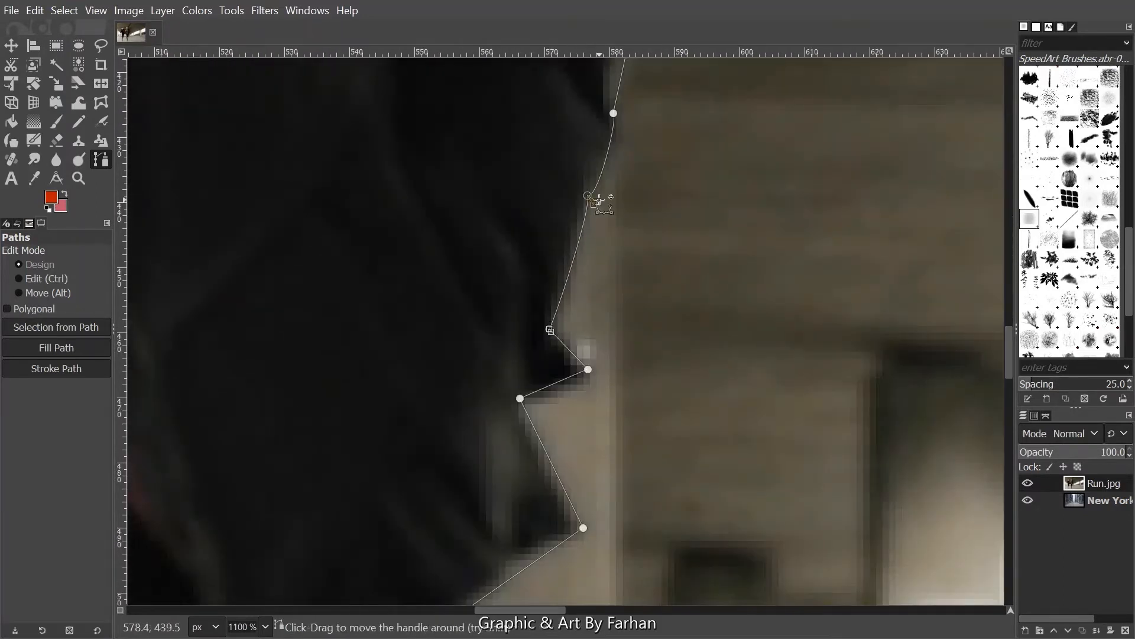
left_click(578, 350)
left_click_drag(563, 380, 567, 391)
scroll(592, 393, "down", 3)
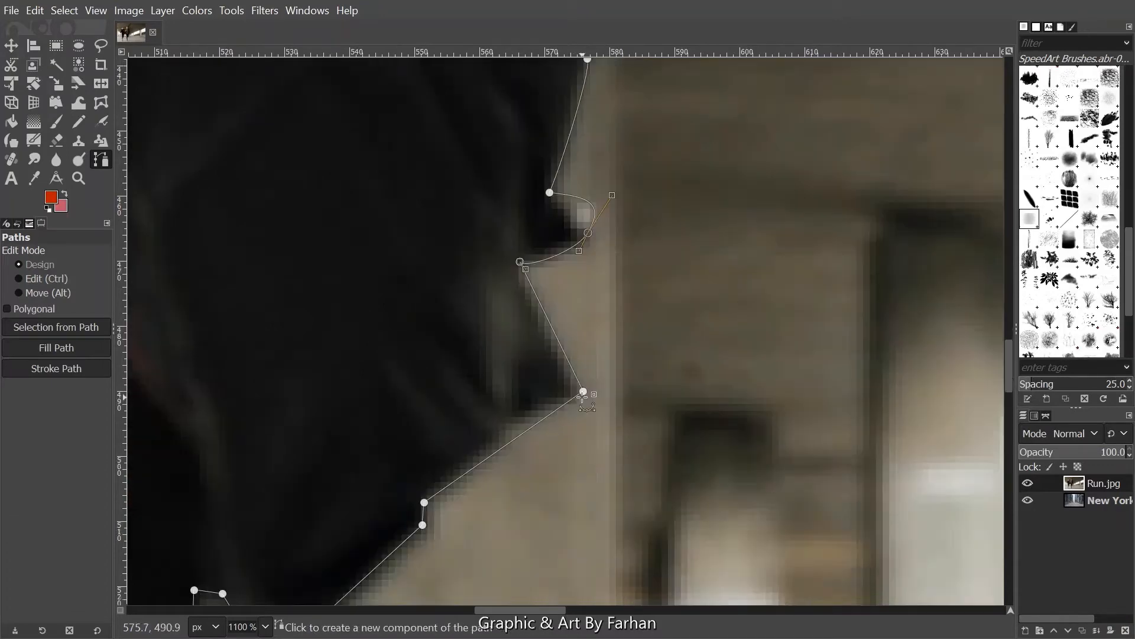
Shape the segment beneath the man's raised leg into a rounded curve matching its lower edge, redoing the first bend
scroll(507, 413, "down", 20)
scroll(471, 223, "left", 6)
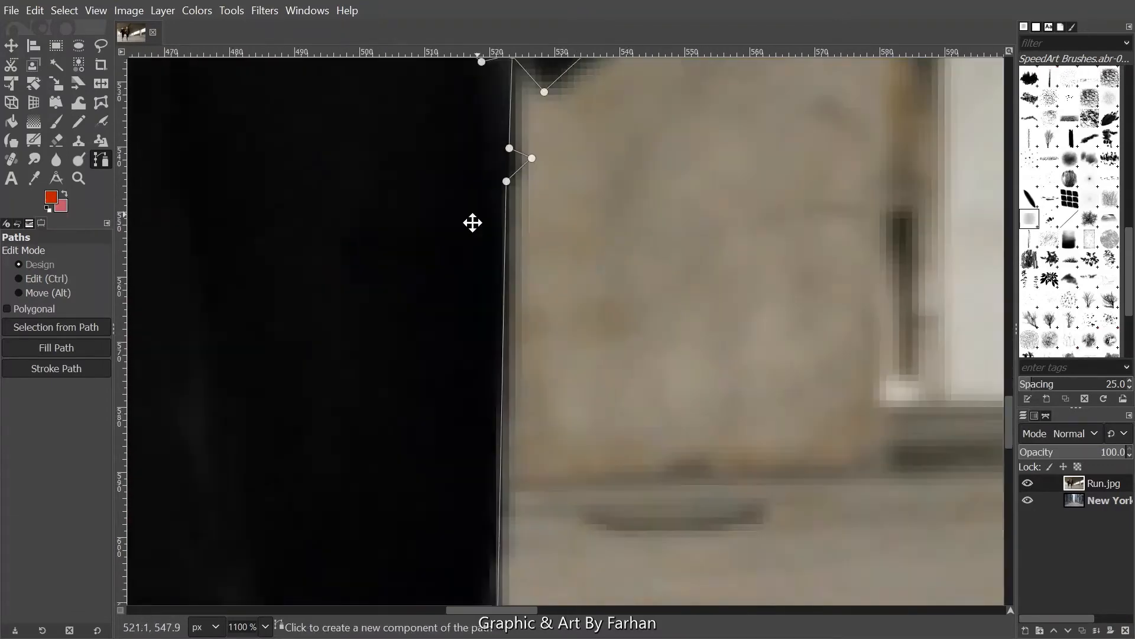
scroll(478, 314, "left", 2)
left_click_drag(428, 338, 427, 393)
key("ctrl+z")
left_click_drag(428, 337, 427, 383)
scroll(356, 384, "up", 1)
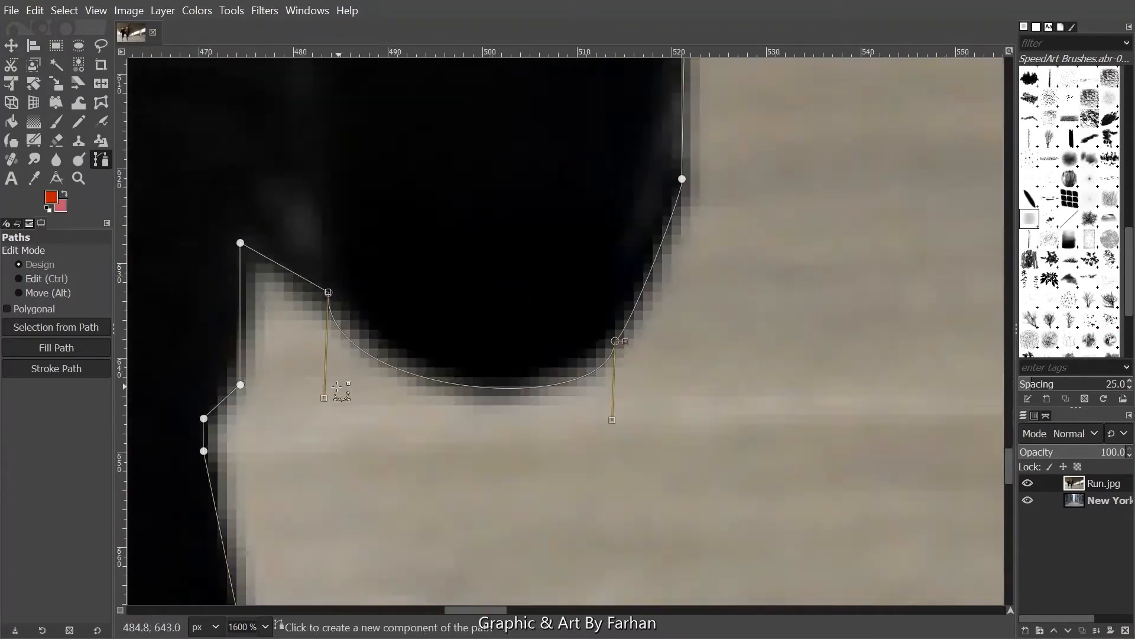
left_click_drag(326, 390, 369, 385)
left_click_drag(612, 421, 557, 404)
Curve the path down the outer side of the man's standing leg to the ankle
scroll(495, 296, "down", 10)
scroll(495, 296, "left", 4)
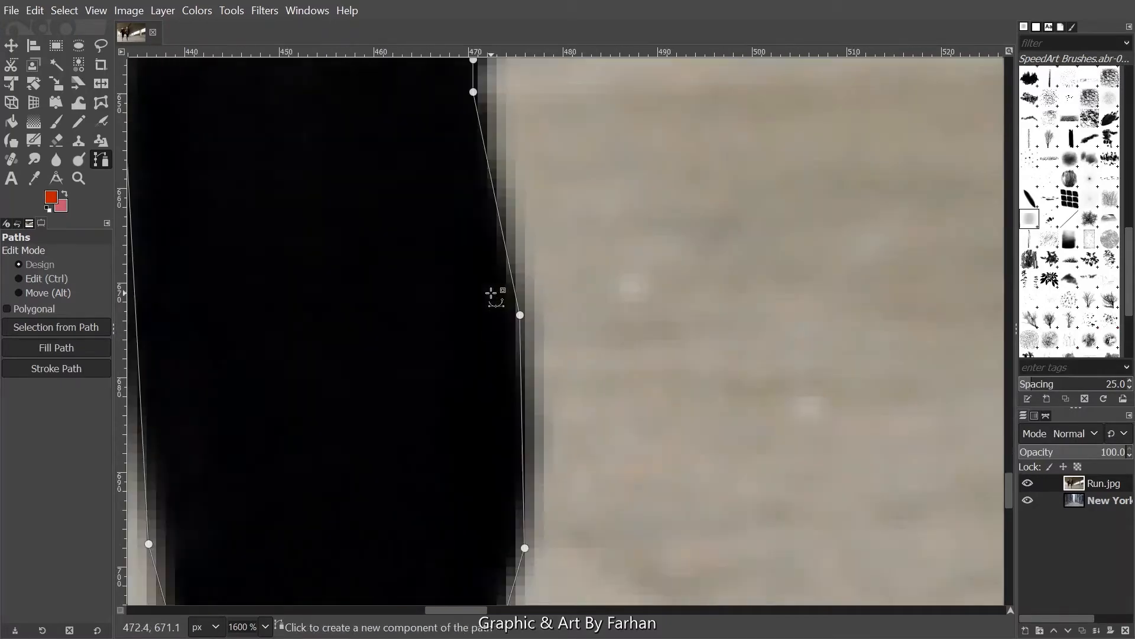
scroll(461, 236, "down", 1)
scroll(550, 141, "up", 2)
left_click_drag(482, 241, 474, 234)
scroll(477, 241, "down", 2)
scroll(533, 355, "up", 1)
scroll(432, 405, "down", 2)
left_click_drag(432, 401, 481, 392)
scroll(443, 381, "up", 1)
scroll(500, 387, "down", 1)
scroll(491, 358, "down", 3)
scroll(458, 414, "up", 2)
scroll(473, 355, "down", 1)
left_click_drag(538, 160, 529, 160)
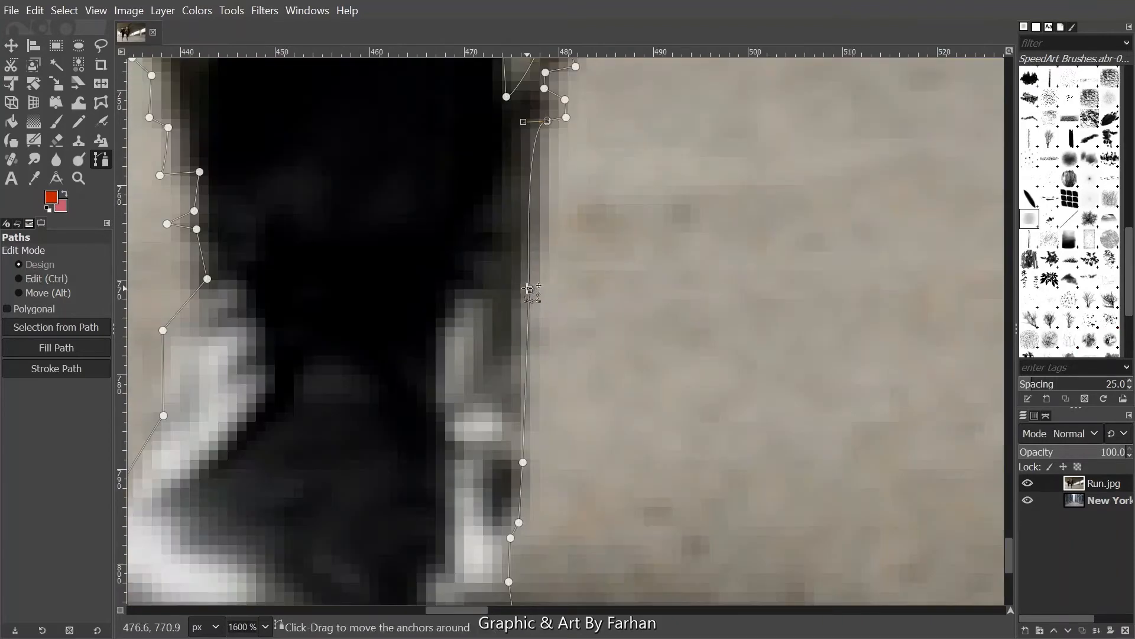
Bend the path segments around the sole and sides of the man's shoe
scroll(541, 372, "down", 3)
scroll(449, 489, "up", 1)
left_click_drag(438, 465, 438, 473)
left_click_drag(565, 431, 570, 431)
left_click_drag(287, 368, 276, 368)
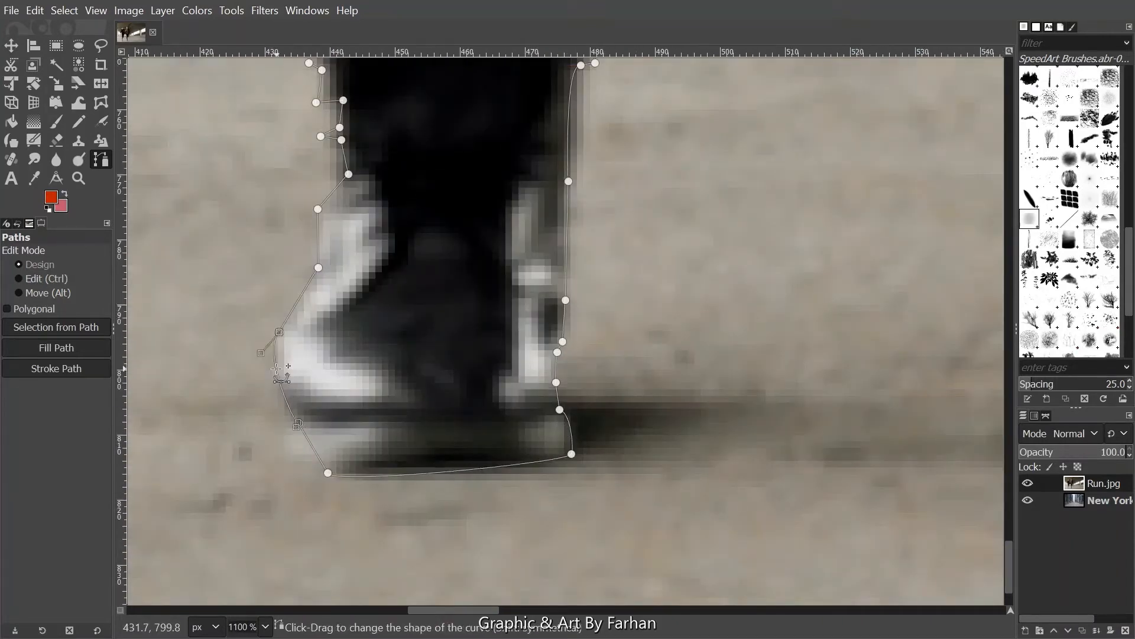
Curve the path up the woman-facing side of the man's standing leg, from above the ankle to the knee
scroll(318, 445, "up", 4)
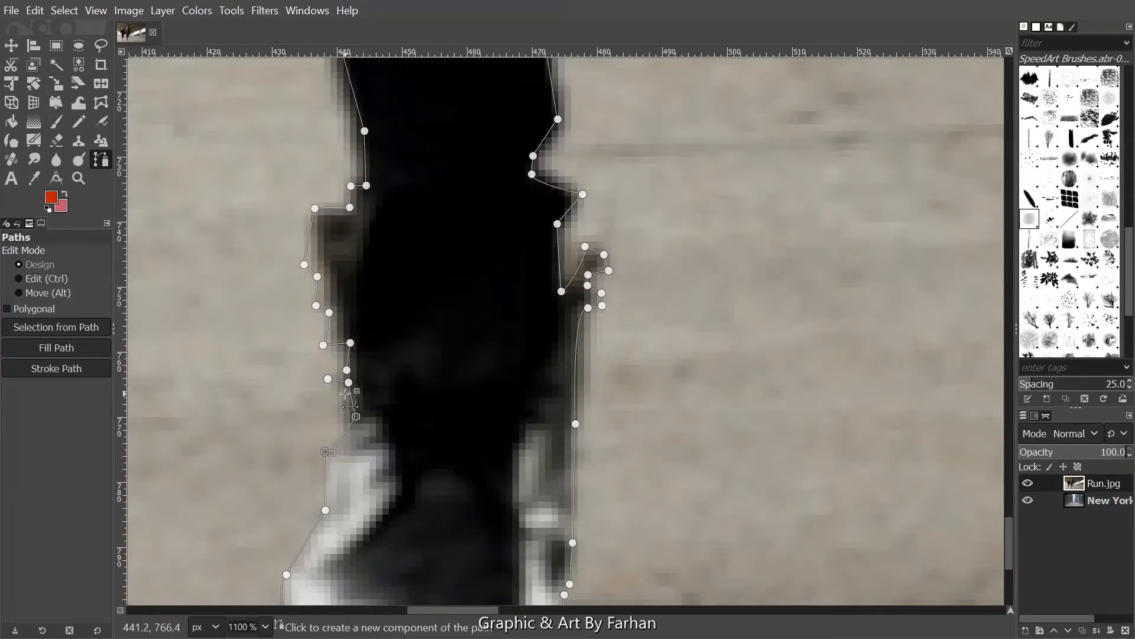
scroll(334, 411, "up", 2)
scroll(323, 355, "up", 7)
scroll(414, 360, "down", 1)
left_click_drag(451, 373, 441, 392)
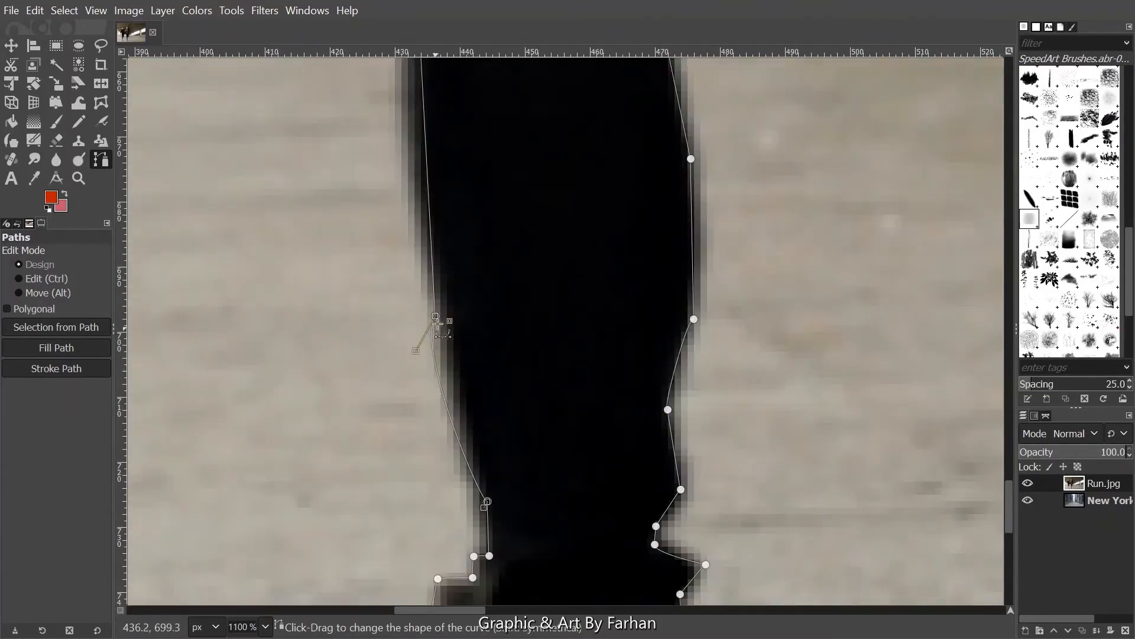
left_click_drag(432, 272, 416, 264)
scroll(390, 302, "down", 5)
scroll(513, 291, "up", 6)
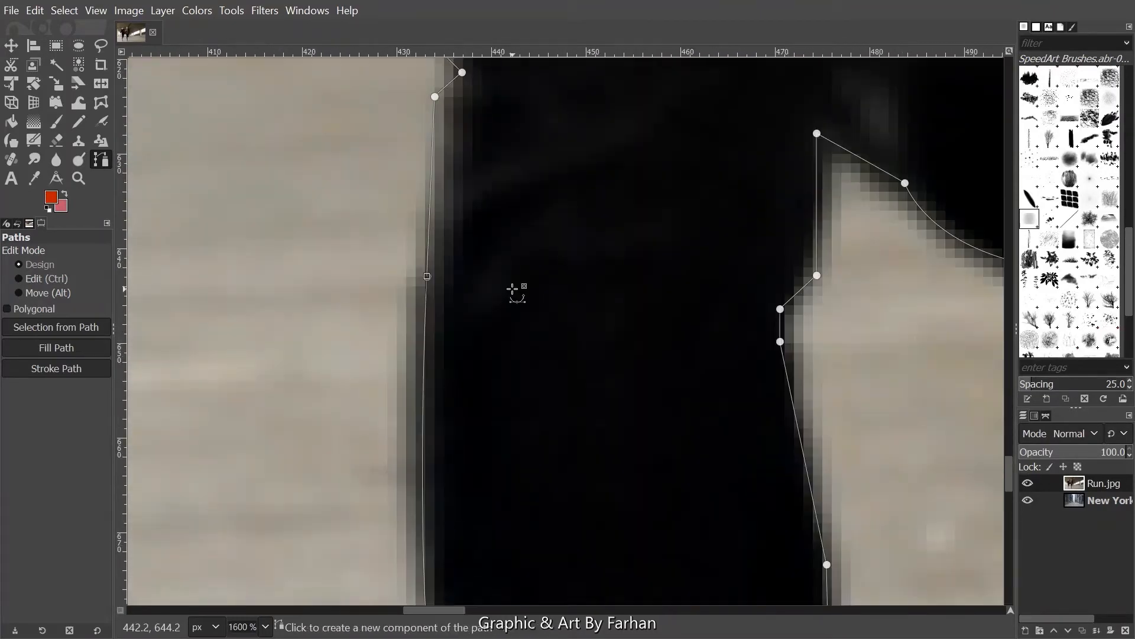
Fit the path to the man's thigh and the dark jacket corner below the woman's red lining
scroll(427, 276, "up", 12)
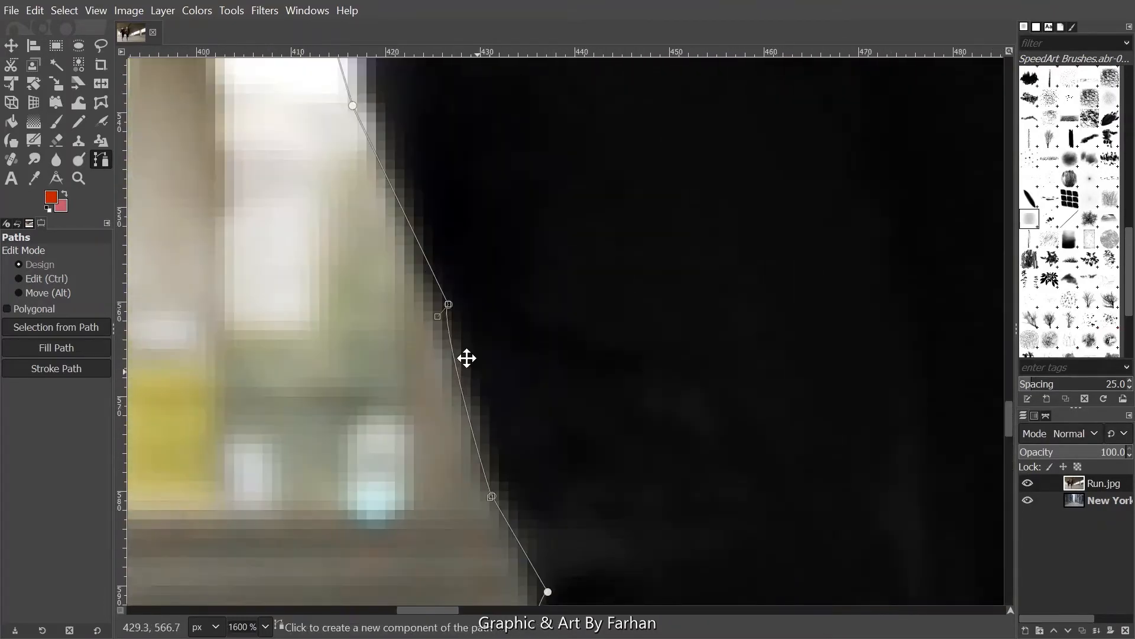
scroll(464, 357, "left", 2)
left_click_drag(345, 334, 360, 328)
scroll(408, 367, "up", 3)
scroll(408, 367, "left", 3)
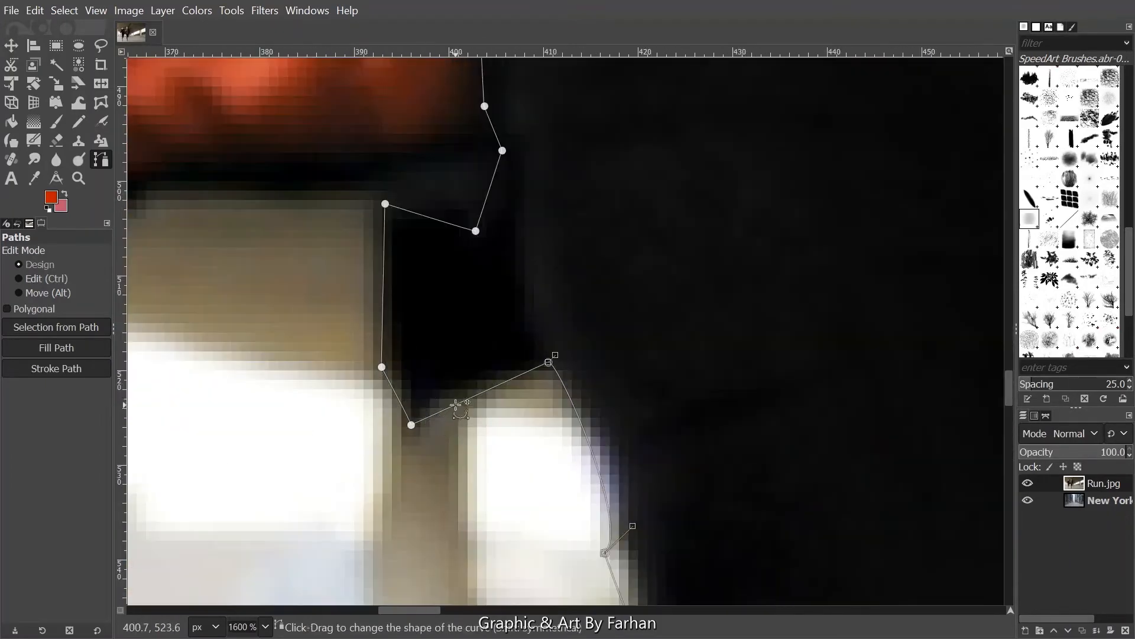
left_click_drag(459, 404, 454, 390)
scroll(473, 419, "up", 5)
left_click_drag(475, 504, 466, 478)
Adjust the path along the jacket's front edge, beneath the clenched hand and up the adjoining sleeve
scroll(464, 479, "up", 10)
scroll(378, 512, "down", 5)
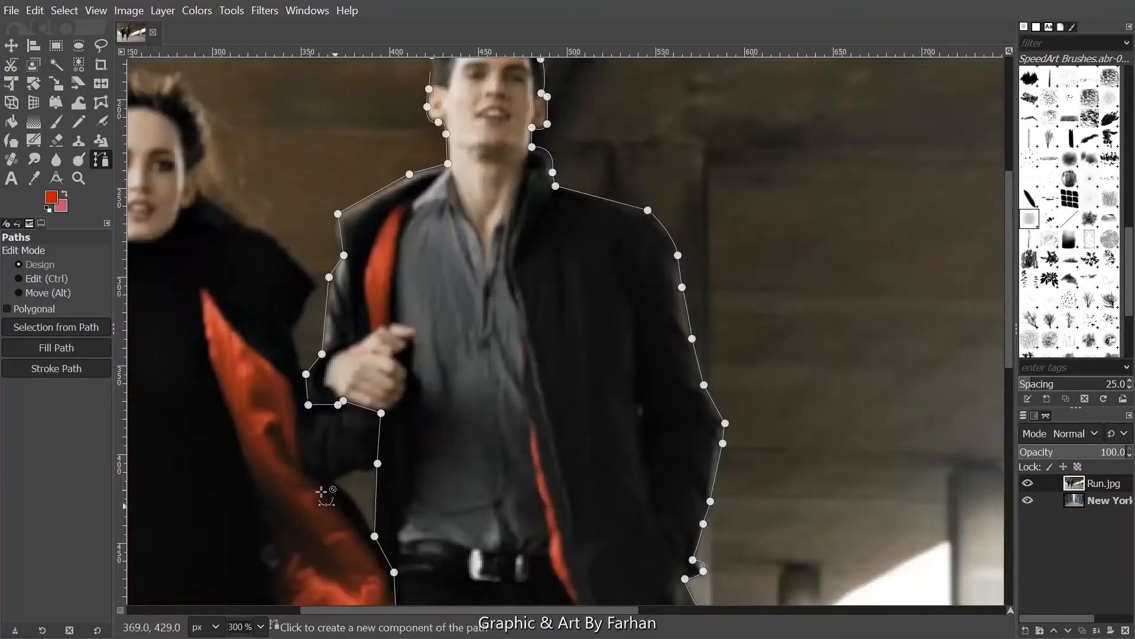
scroll(322, 414, "up", 5)
left_click_drag(504, 374, 507, 381)
scroll(378, 379, "up", 3)
left_click_drag(271, 310, 266, 306)
scroll(307, 378, "up", 5)
left_click_drag(335, 358, 327, 354)
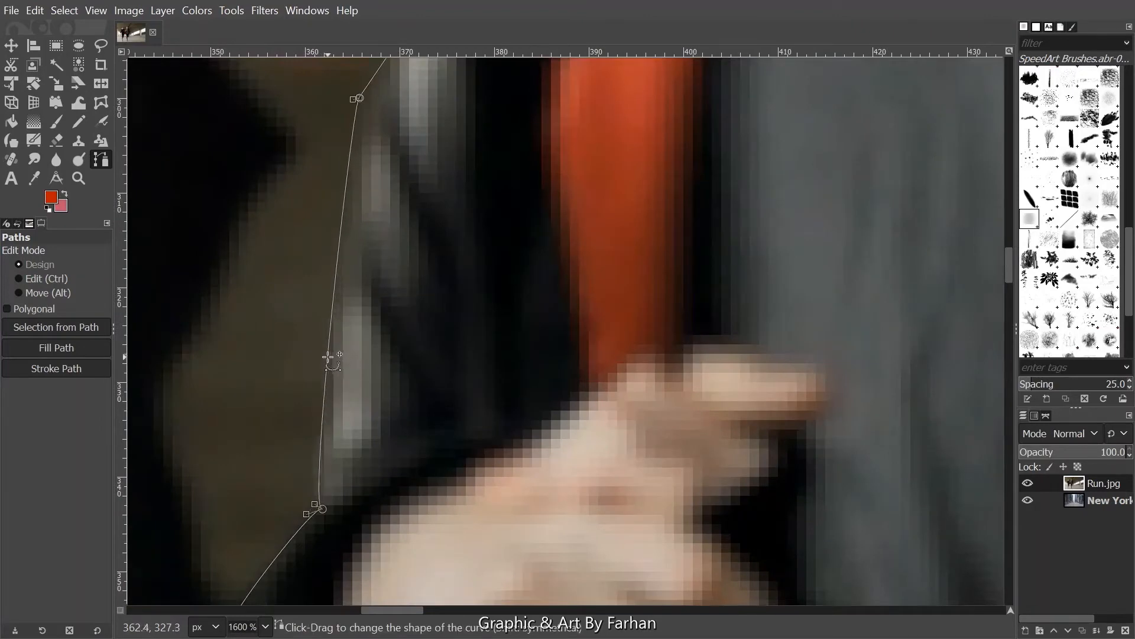
Curve the path along the upper sleeve and around the shoulder corner on the woman's side
scroll(331, 355, "up", 5)
left_click_drag(407, 301, 404, 298)
scroll(408, 308, "up", 5)
left_click_drag(418, 398, 393, 404)
left_click_drag(363, 320, 372, 353)
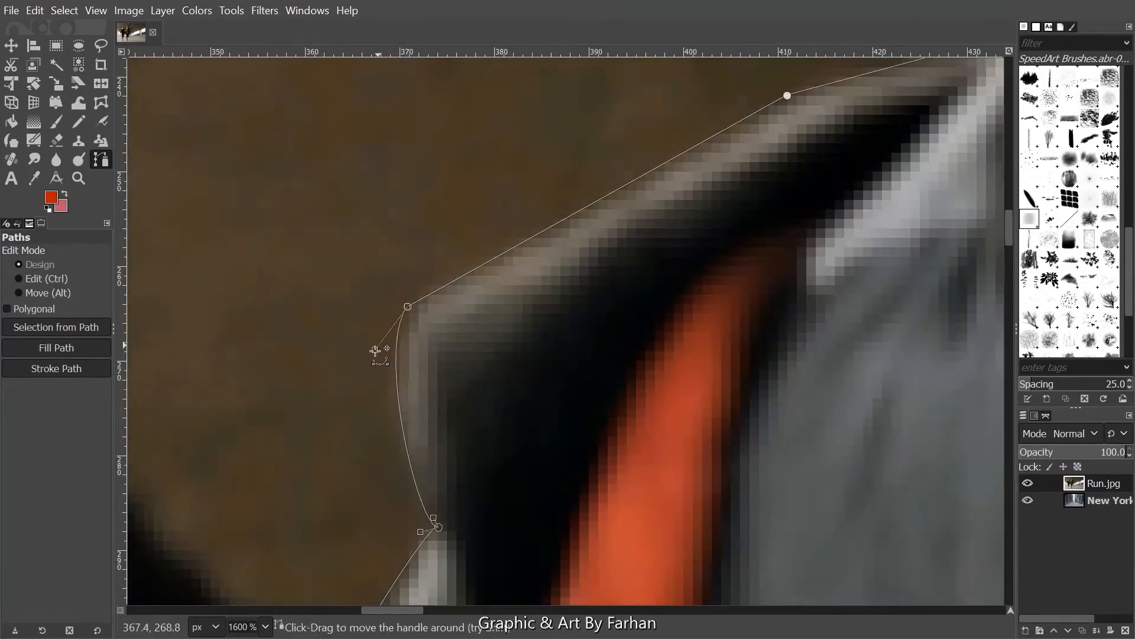
Examine how closely the curved path follows the man's legs, head, jacket and outer sleeve
scroll(473, 319, "down", 5)
scroll(582, 343, "up", 3)
scroll(507, 347, "down", 6)
scroll(568, 462, "up", 2)
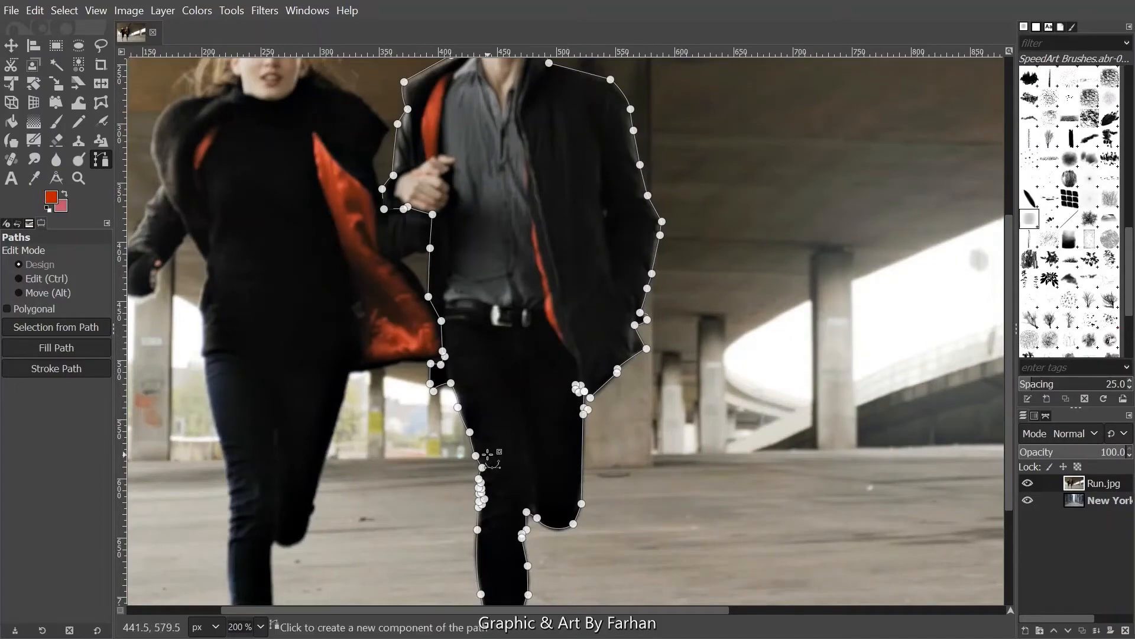
scroll(488, 454, "down", 2)
scroll(520, 372, "up", 1)
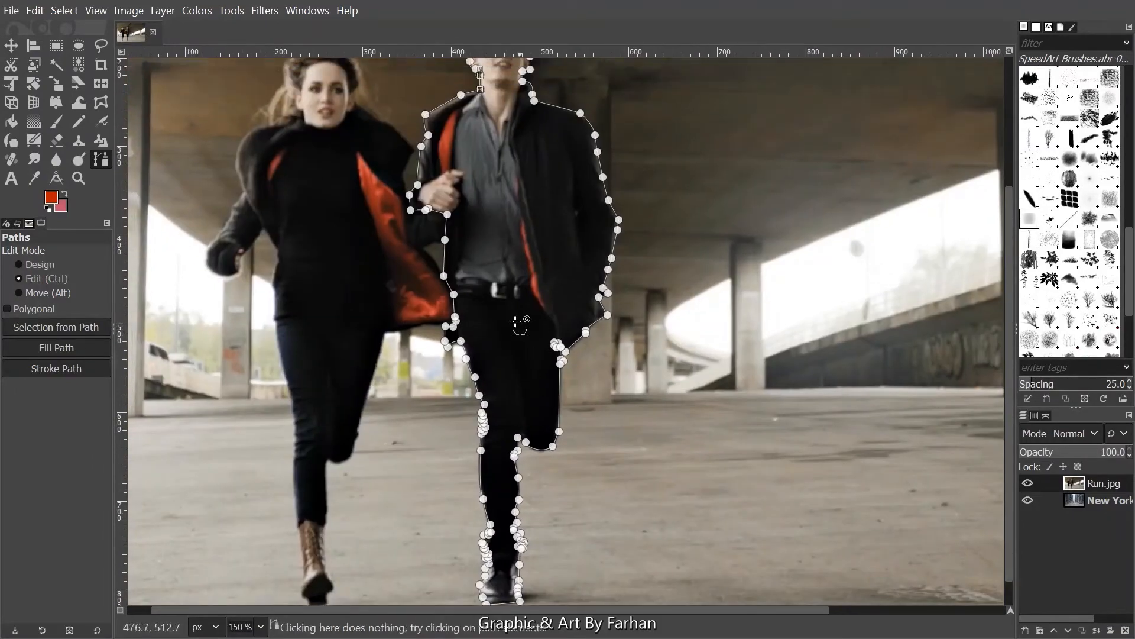
scroll(581, 162, "up", 3)
left_click_drag(609, 291, 518, 311)
scroll(762, 345, "down", 2)
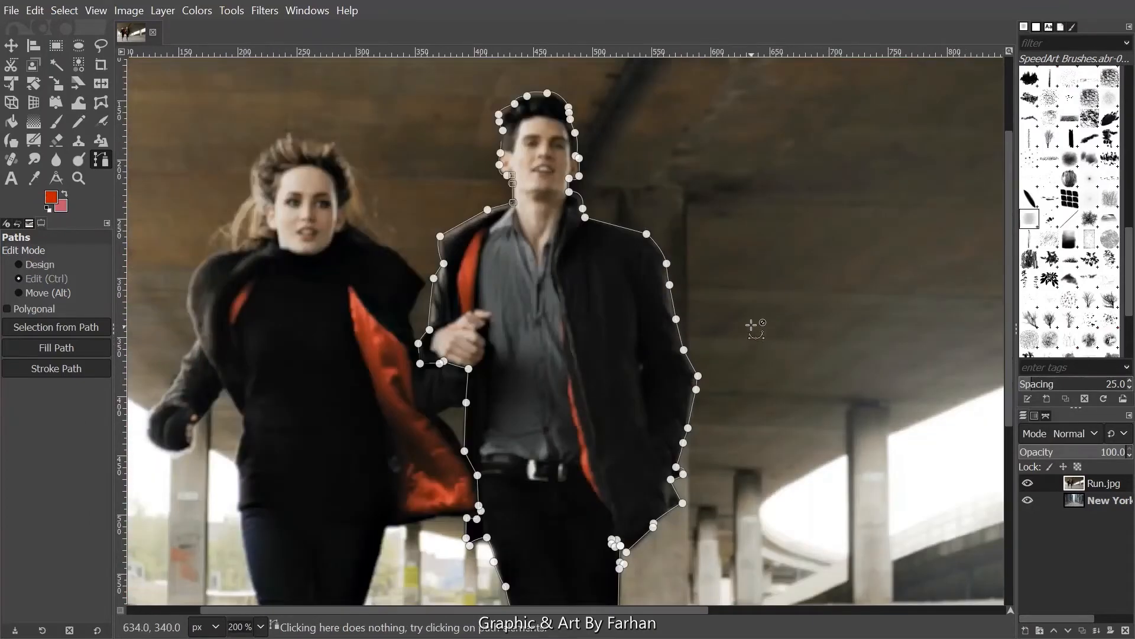
scroll(755, 328, "up", 2)
left_click_drag(325, 266, 514, 223)
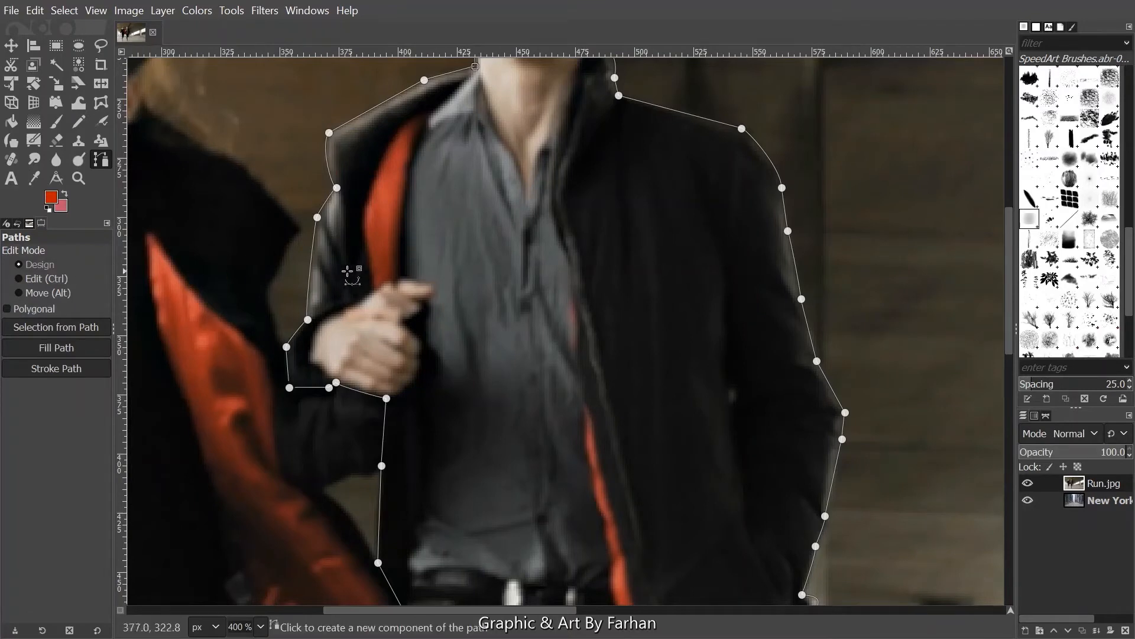
left_click_drag(767, 279, 607, 220)
scroll(573, 348, "up", 5)
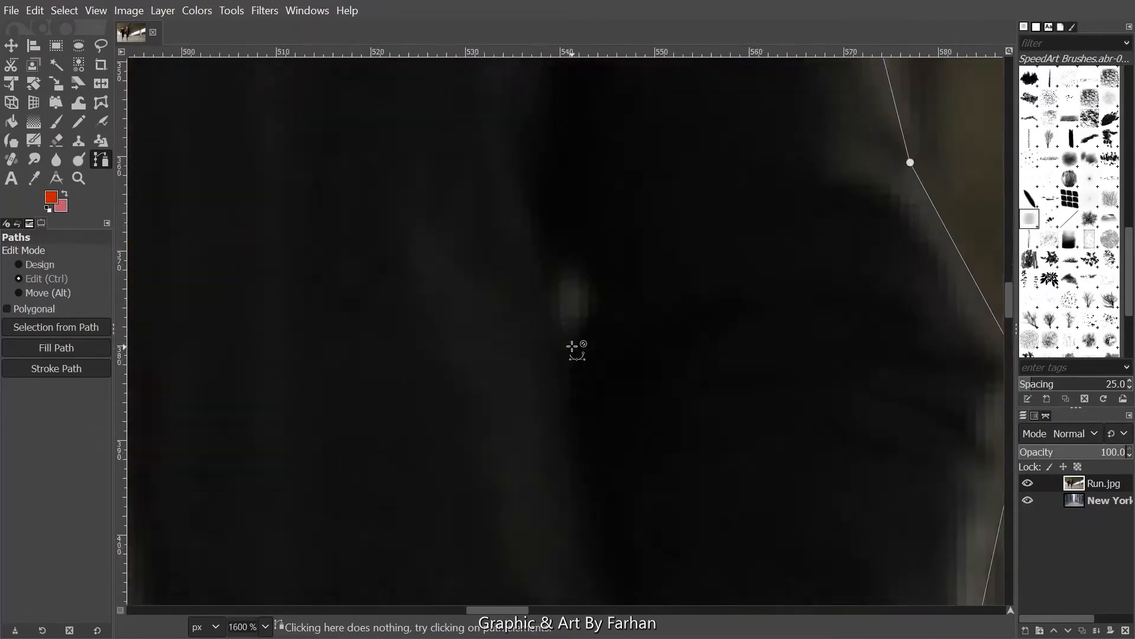
Outline the small light gap between the man's sleeve and jacket body with a new closed path component of four anchors
left_click_drag(637, 302, 553, 377)
scroll(520, 350, "down", 1)
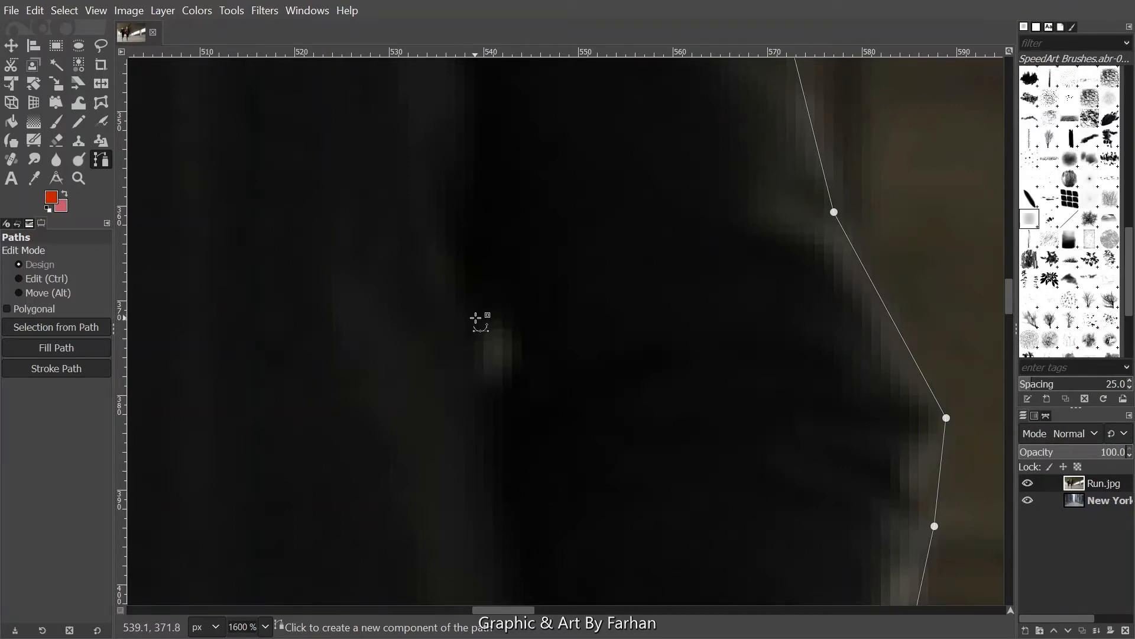
left_click(476, 320)
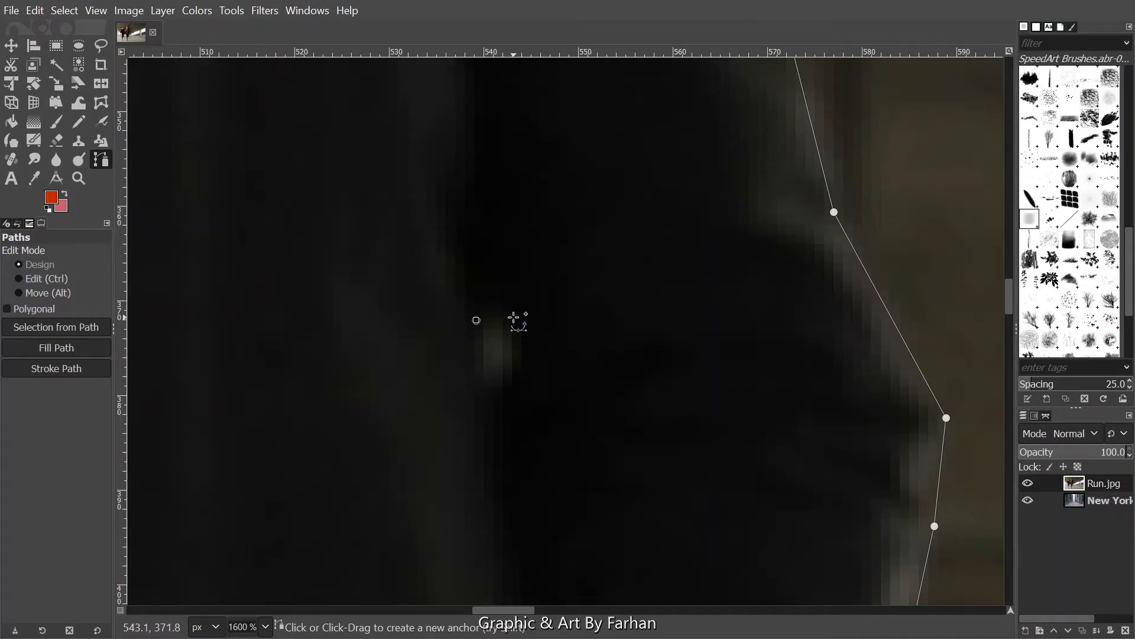
left_click(514, 318)
scroll(515, 308, "up", 1, "ctrl")
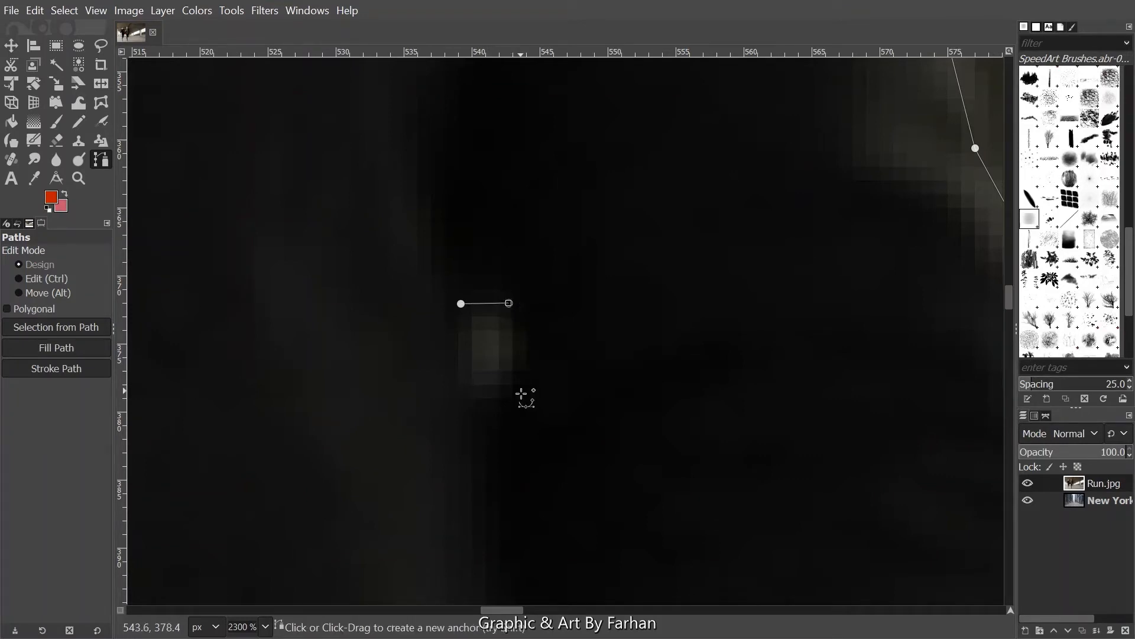
left_click(463, 377)
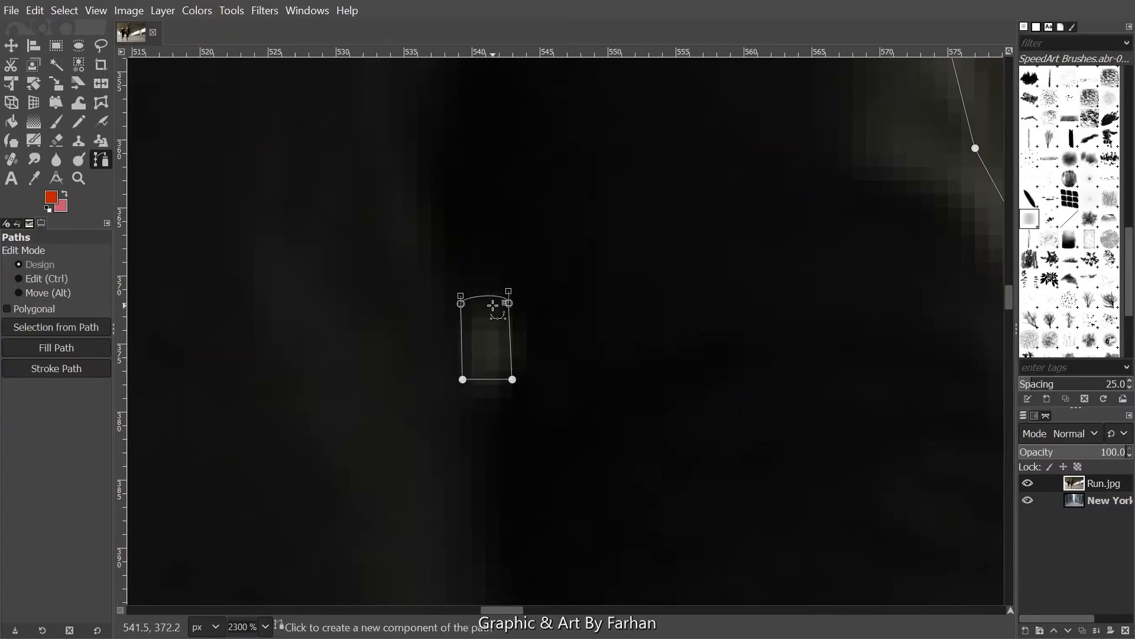
scroll(486, 302, "up", 4)
scroll(479, 259, "down", 3)
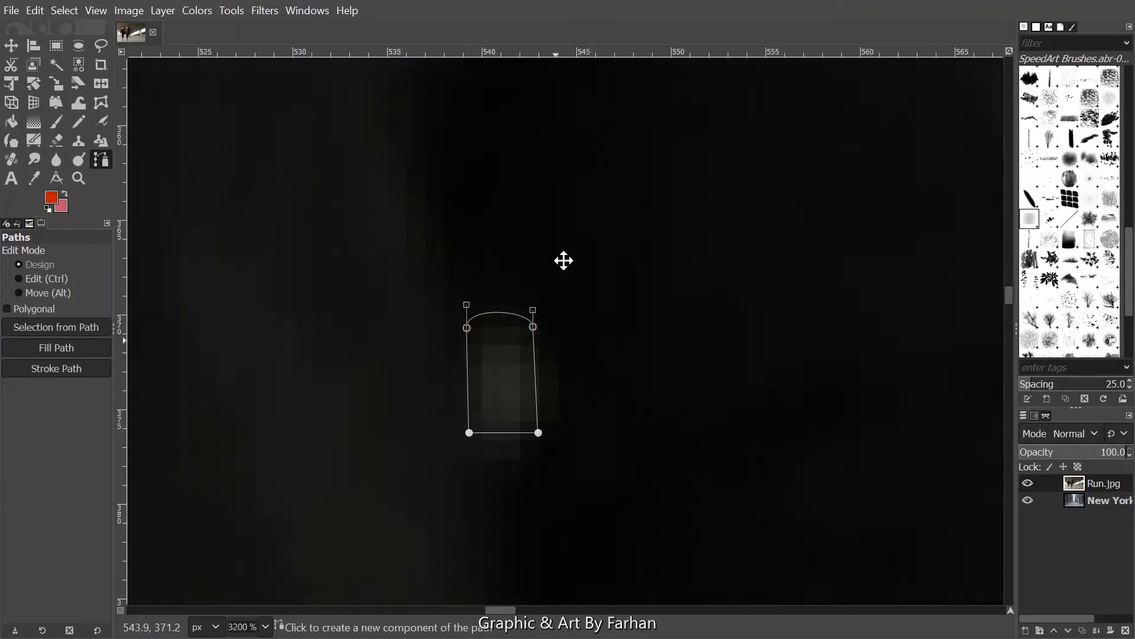
Curve the sides, top and bottom of the small gap's outline into a rounded shape around the light pixels
scroll(562, 259, "up", 2)
left_click_drag(590, 263, 616, 272)
left_click_drag(631, 200, 631, 215)
left_click_drag(612, 402, 606, 350)
left_click_drag(453, 201, 443, 224)
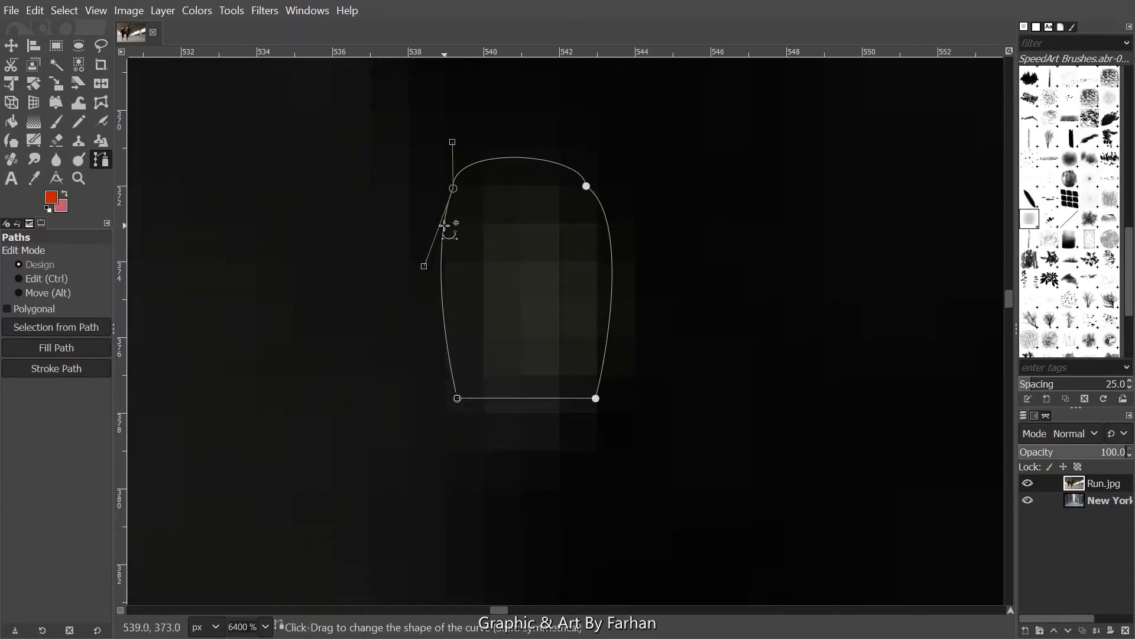
left_click_drag(451, 142, 467, 146)
left_click_drag(586, 185, 589, 185)
left_click_drag(633, 214, 623, 226)
left_click_drag(547, 397, 533, 433)
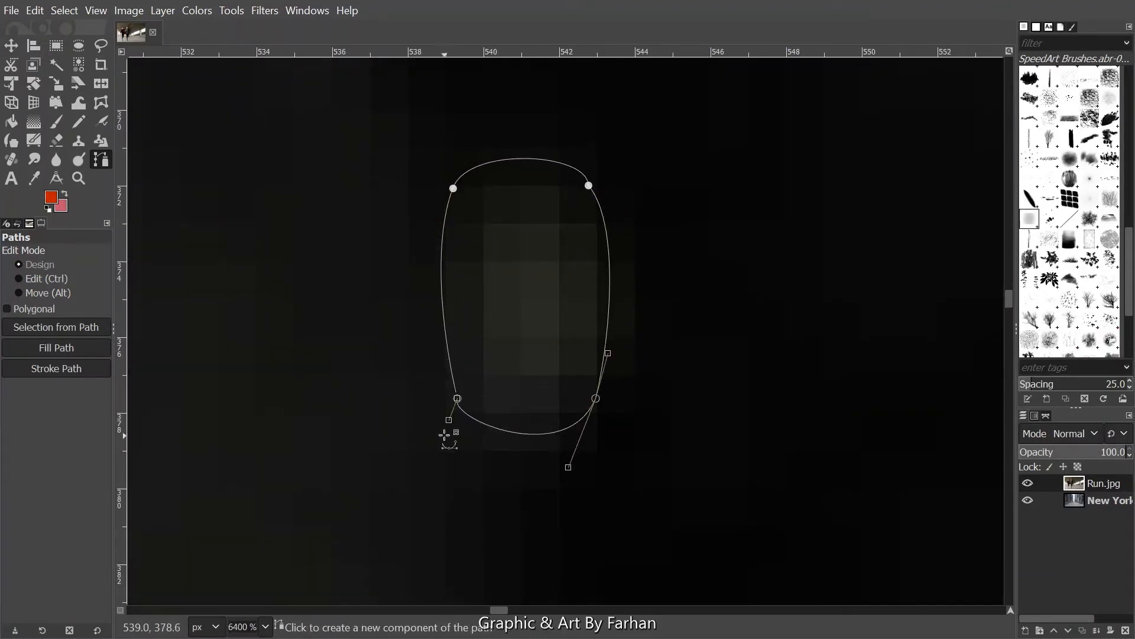
left_click_drag(451, 418, 464, 420)
left_click_drag(567, 466, 559, 467)
Examine the path around the man's jacket and clenched hand for areas that still need outlining
scroll(607, 270, "down", 9)
left_click_drag(501, 360, 535, 344)
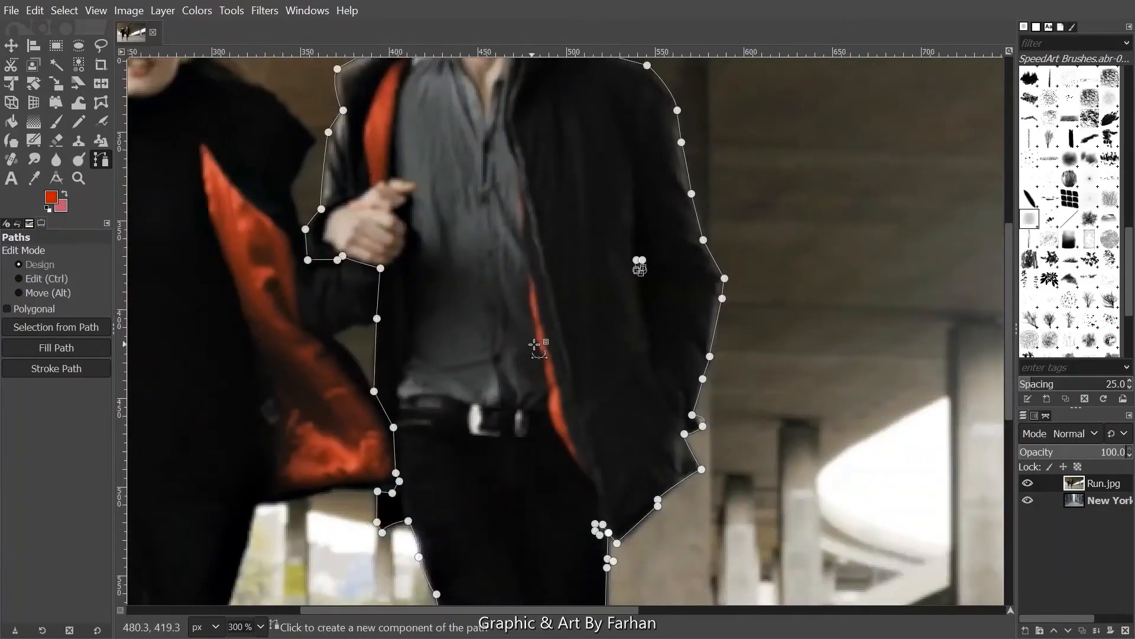
scroll(329, 217, "up", 2)
scroll(464, 225, "down", 4)
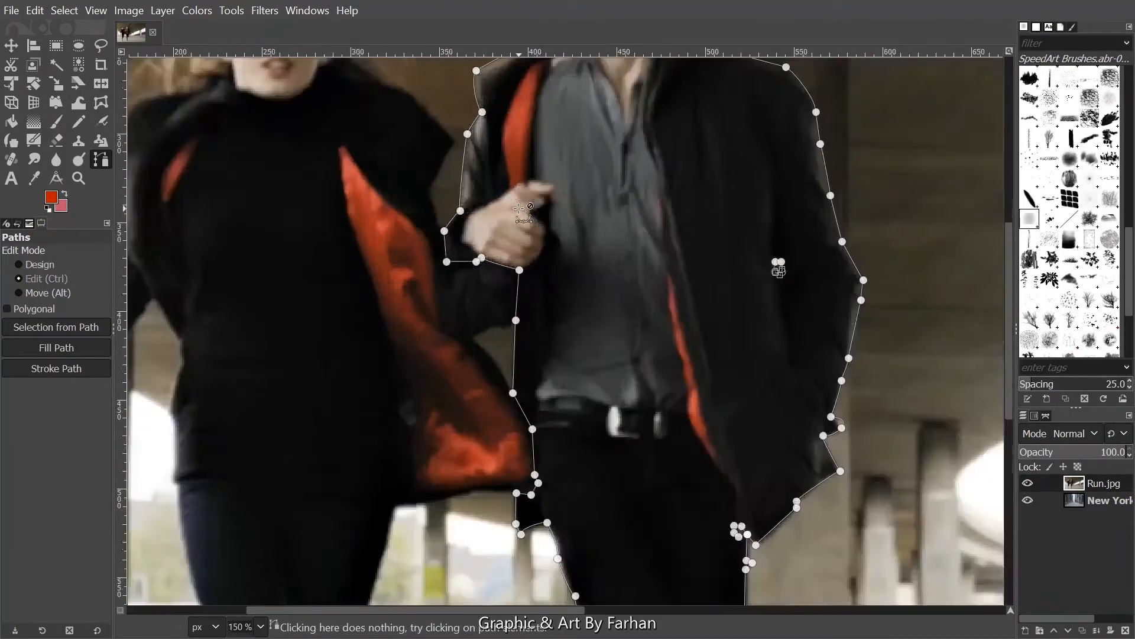
scroll(519, 210, "up", 6)
left_click_drag(618, 193, 597, 224)
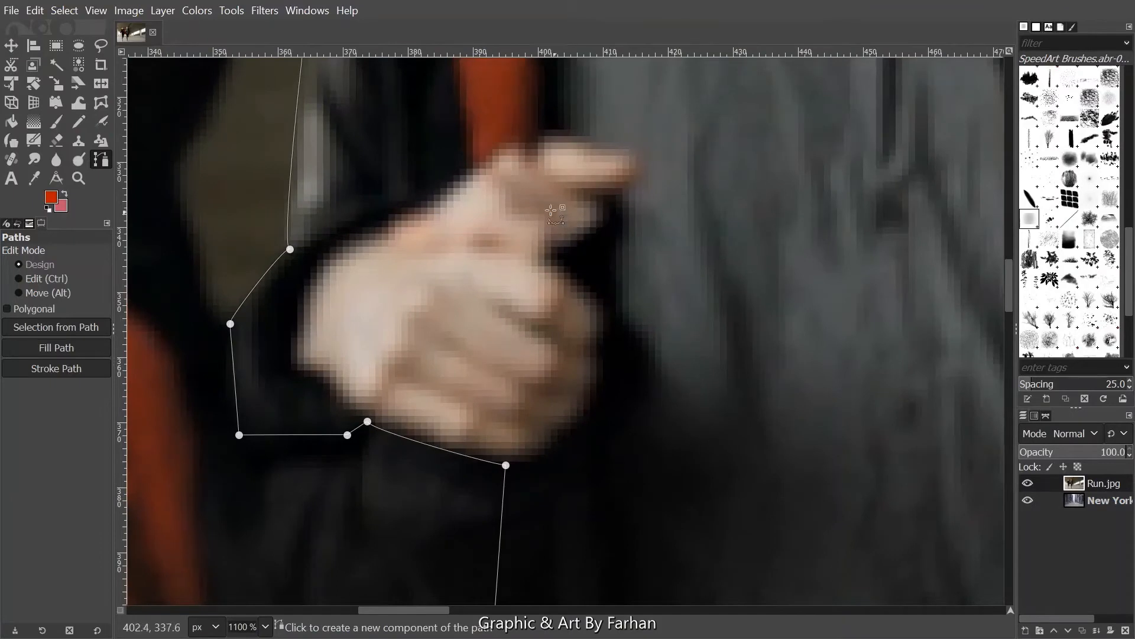
scroll(533, 182, "up", 2)
left_click_drag(534, 183, 543, 213)
scroll(540, 210, "down", 2)
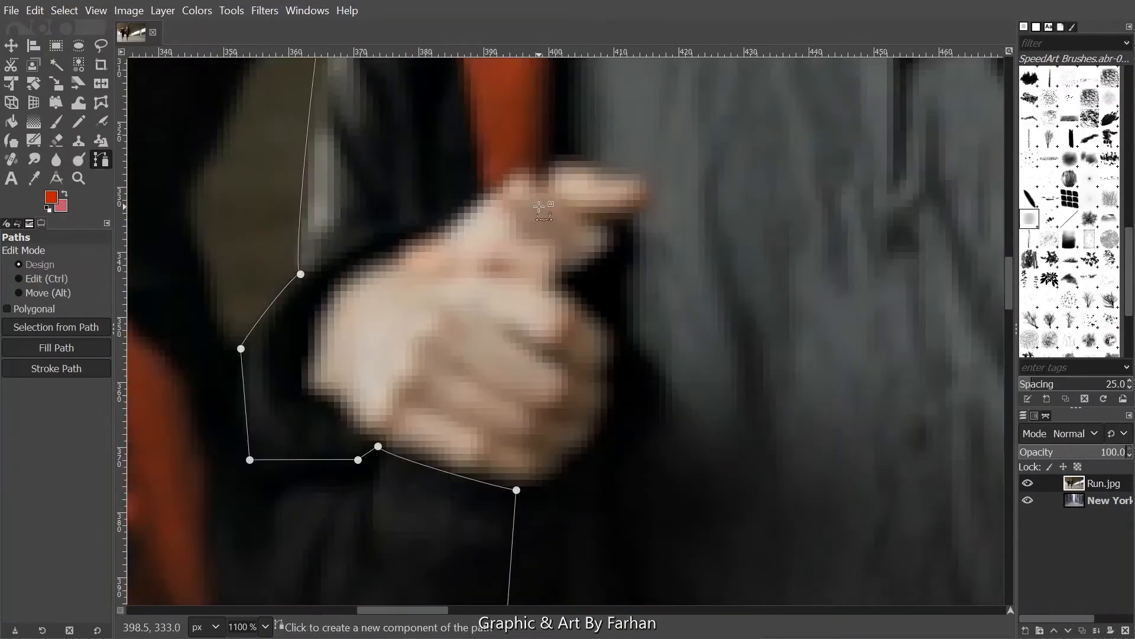
scroll(540, 207, "down", 3)
scroll(593, 195, "down", 3)
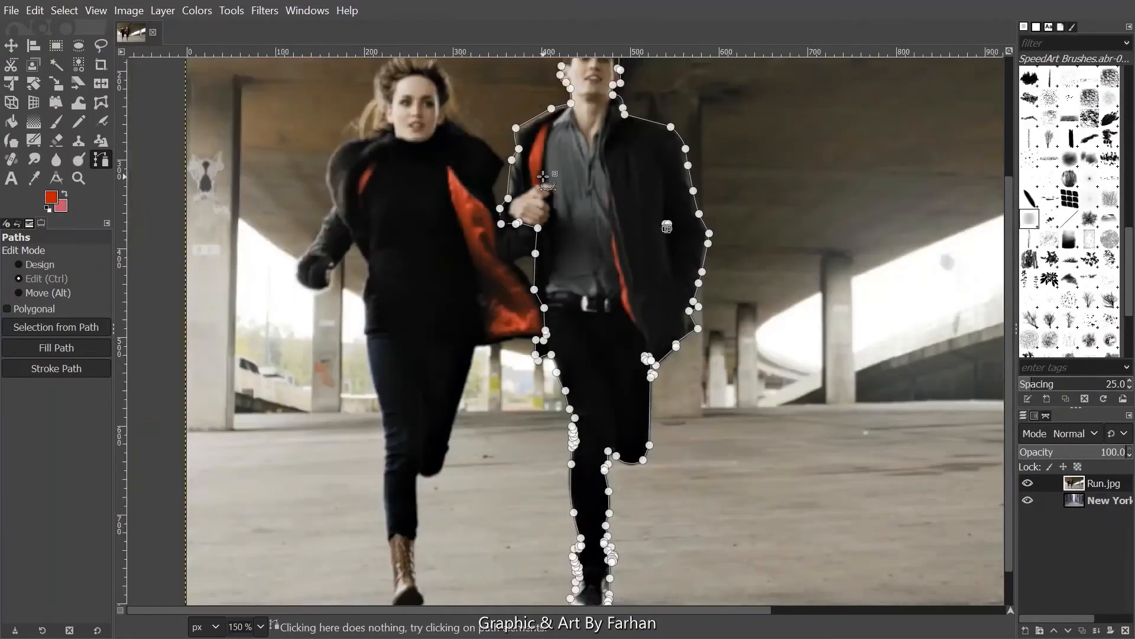
left_click_drag(566, 193, 550, 230)
scroll(532, 223, "up", 4)
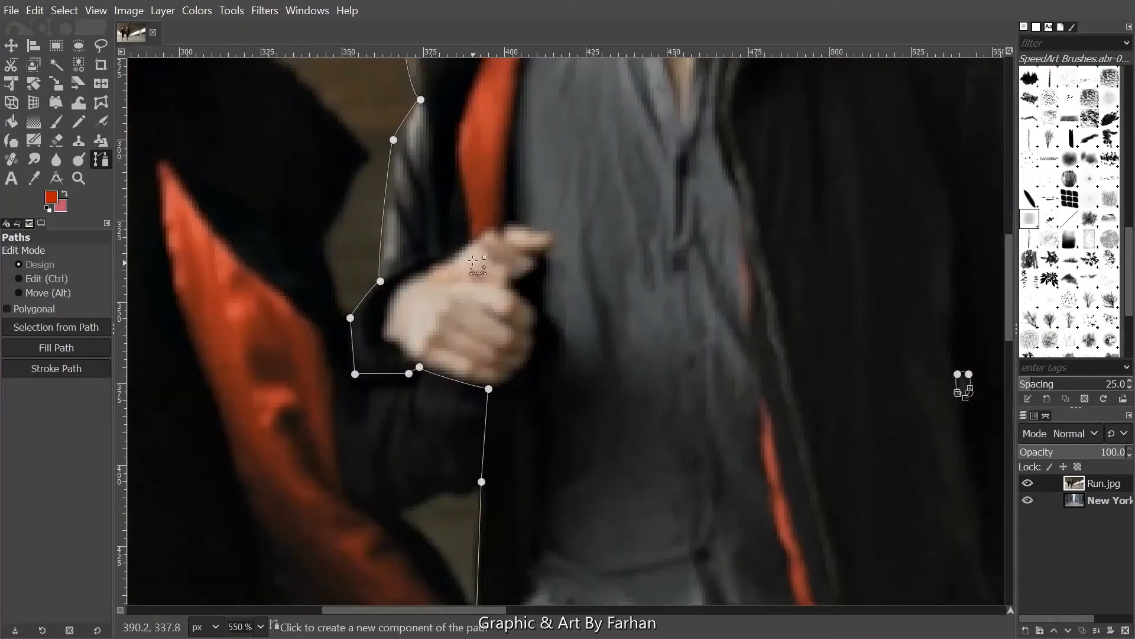
scroll(522, 261, "down", 4)
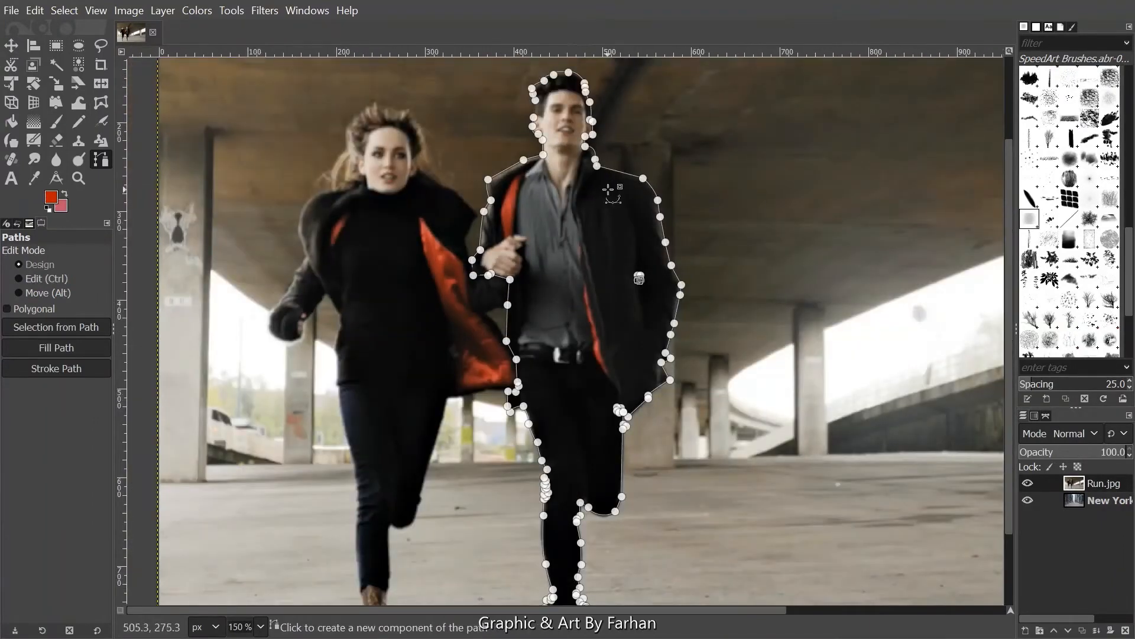
left_click_drag(759, 187, 607, 204)
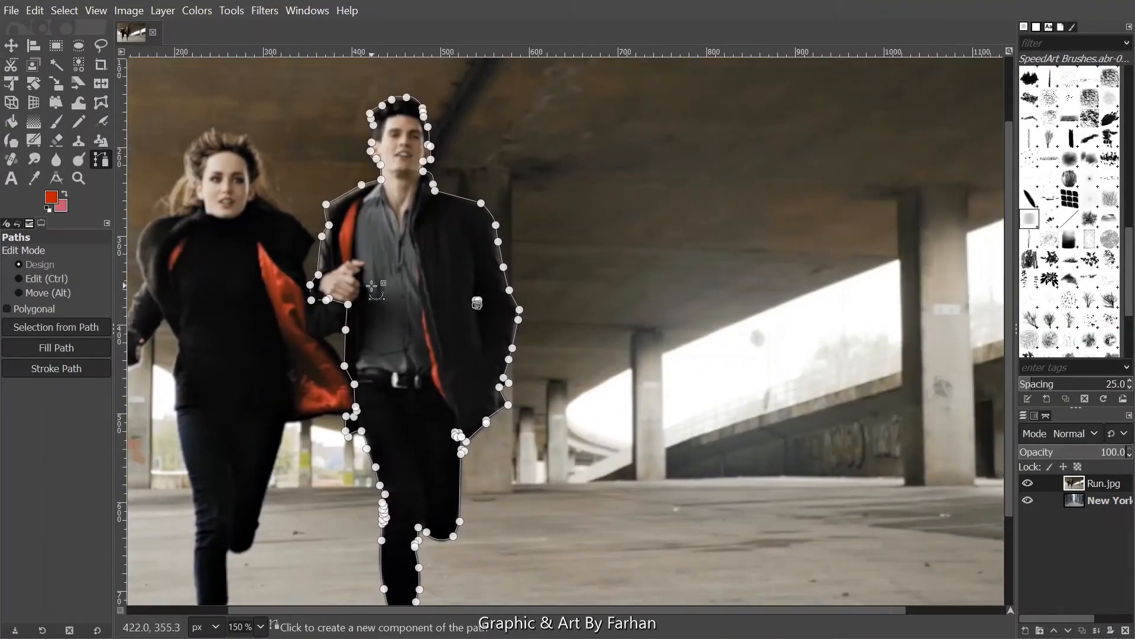
scroll(477, 303, "up", 3)
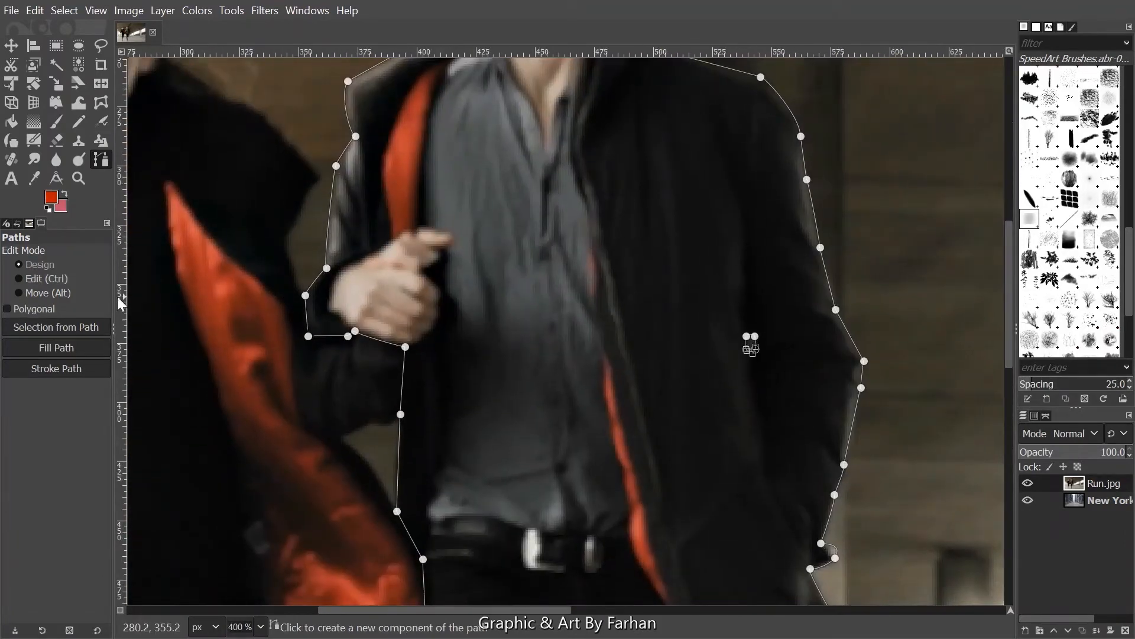
left_click_drag(890, 167, 846, 195)
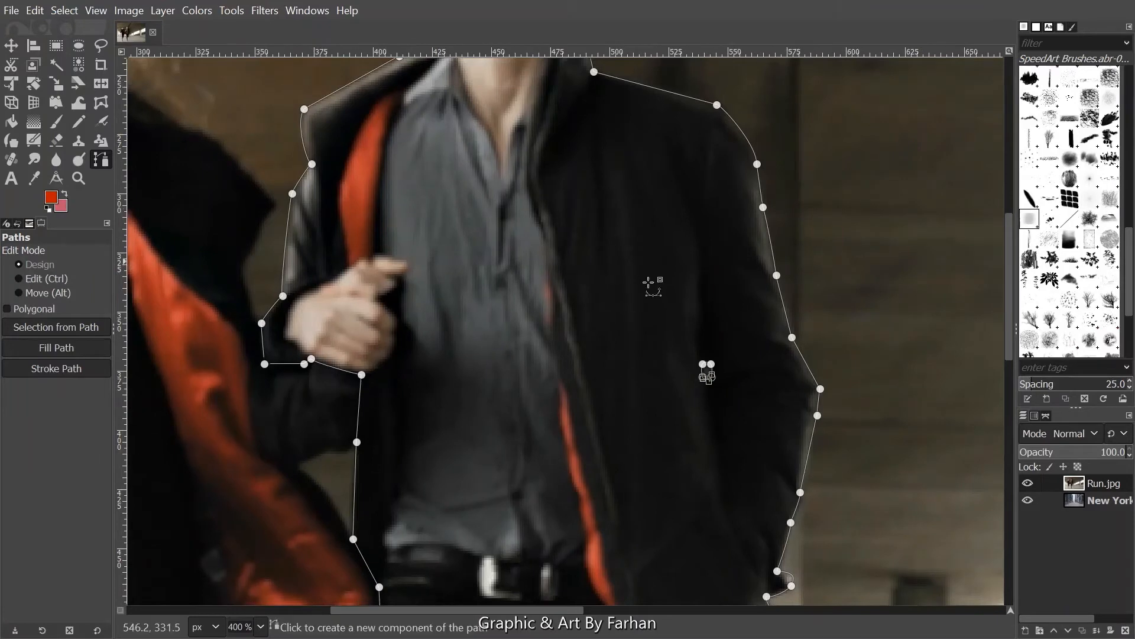
scroll(359, 266, "up", 5)
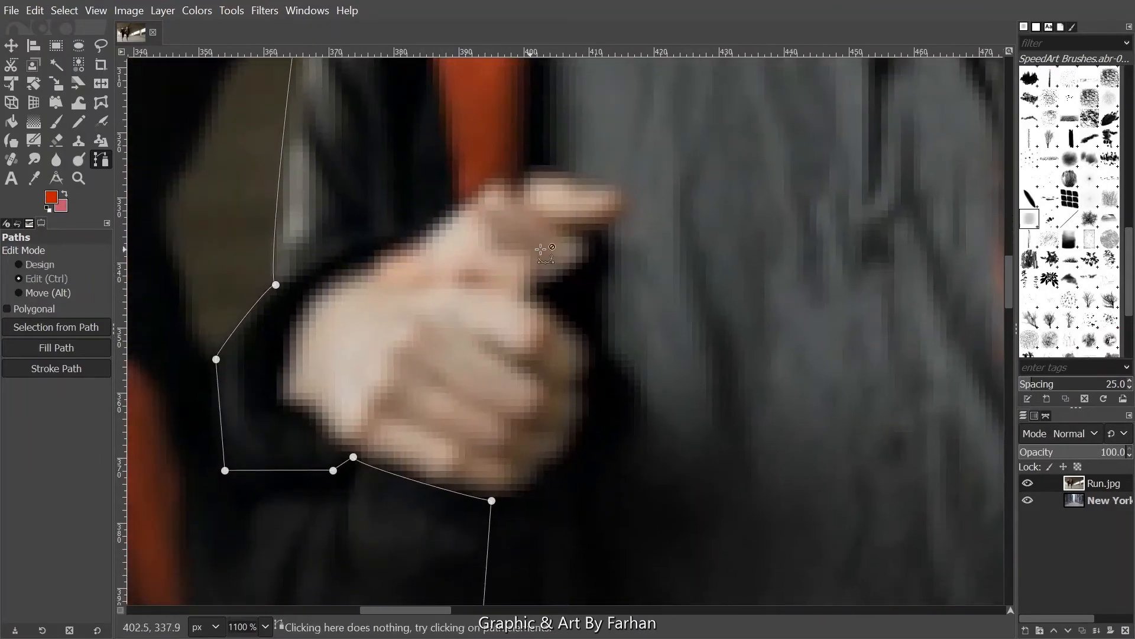
scroll(490, 327, "down", 3)
scroll(469, 264, "up", 3)
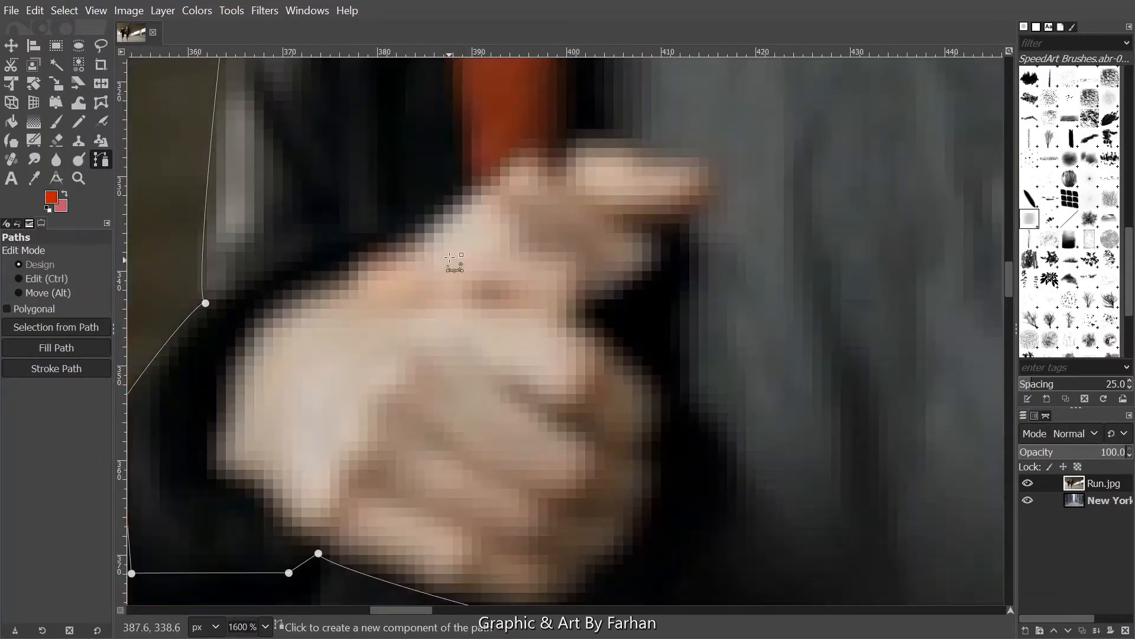
Trace a new closed path component around the protruding thumb and upper fingers of the man's clenched hand
left_click(369, 274)
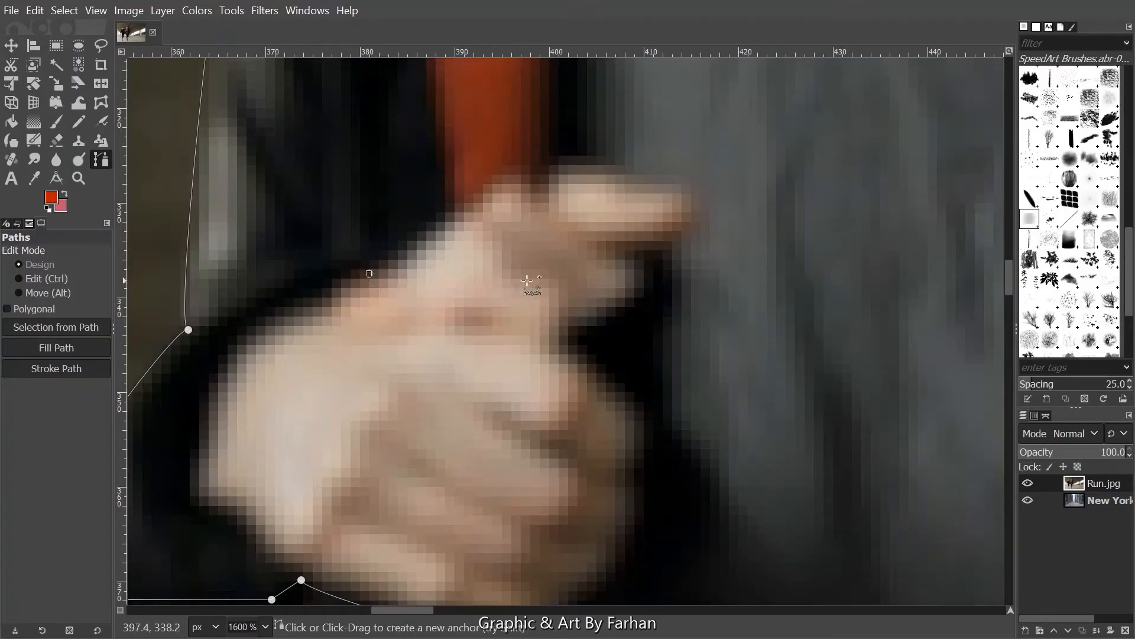
left_click(555, 284)
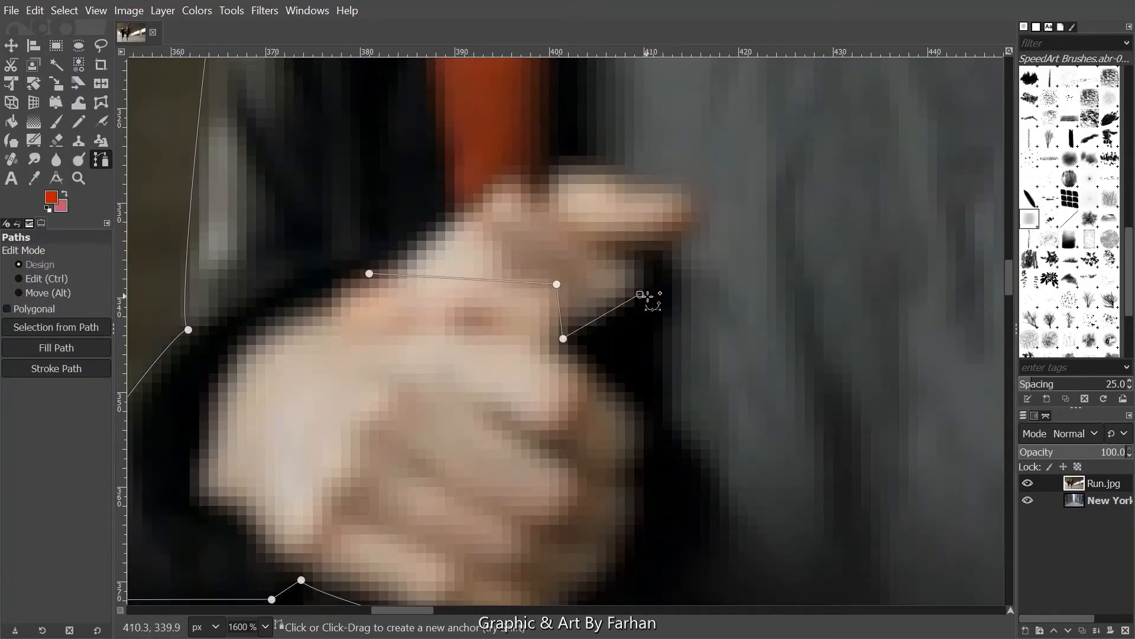
left_click(660, 186)
scroll(556, 294, "up", 3)
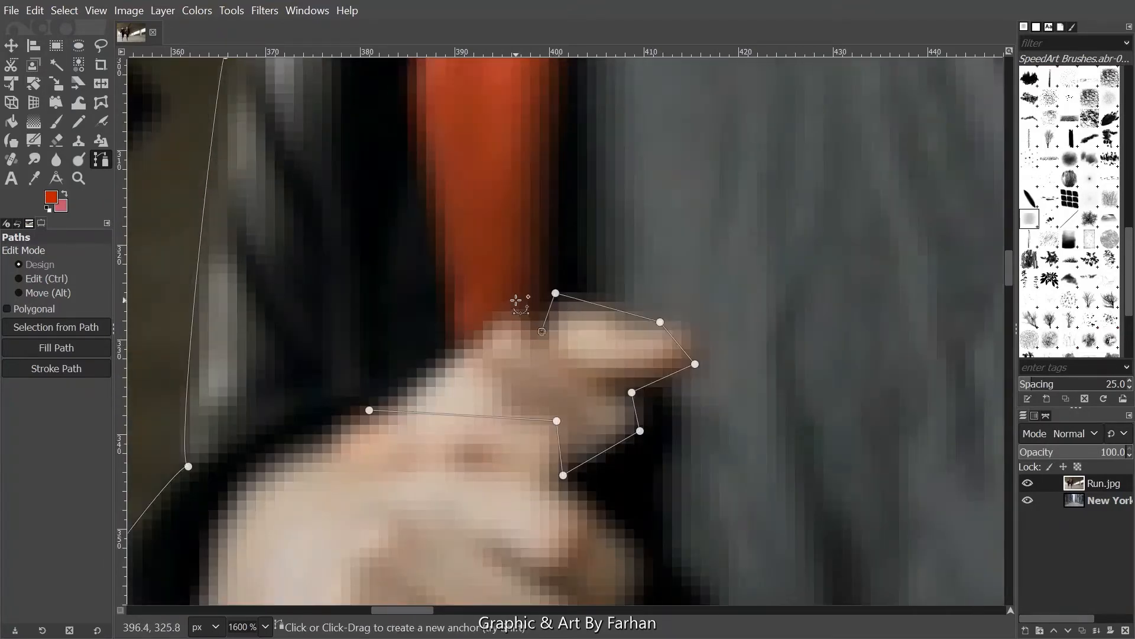
left_click(368, 410, "ctrl")
Curve the hand outline along the underside of the fingers and around the protruding tip
scroll(551, 236, "up", 1)
left_click_drag(567, 450, 614, 446)
left_click_drag(707, 274, 738, 261)
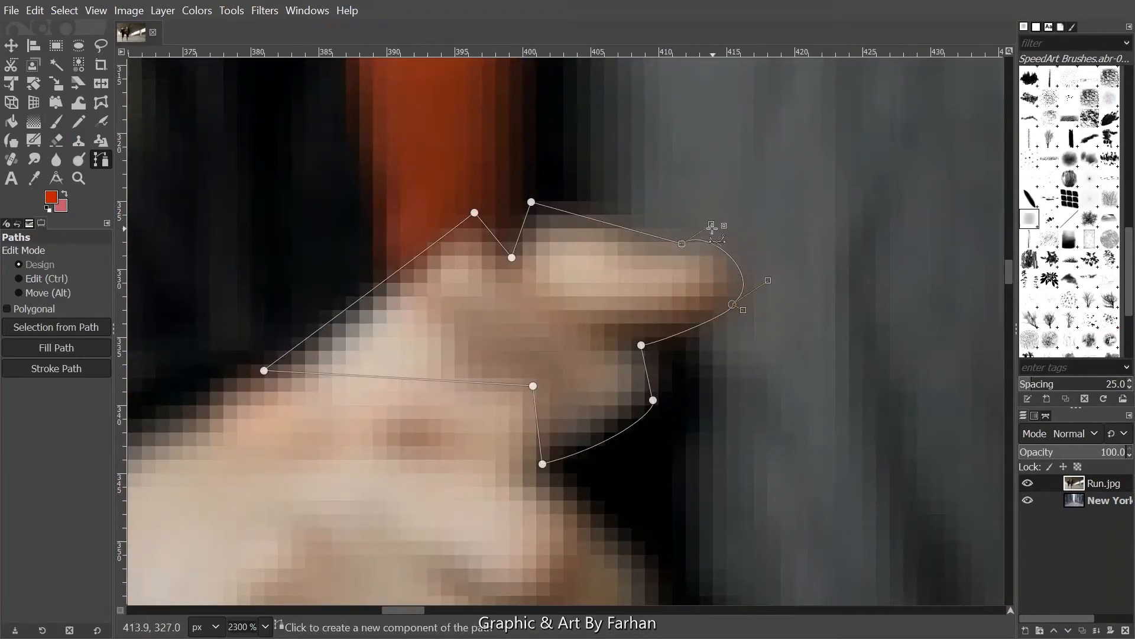
Shape the hand outline along the protruding finger's upper edge and the neighbouring notch, and adjust its lowest anchor
left_click_drag(589, 218, 590, 224)
left_click_drag(683, 251, 665, 253)
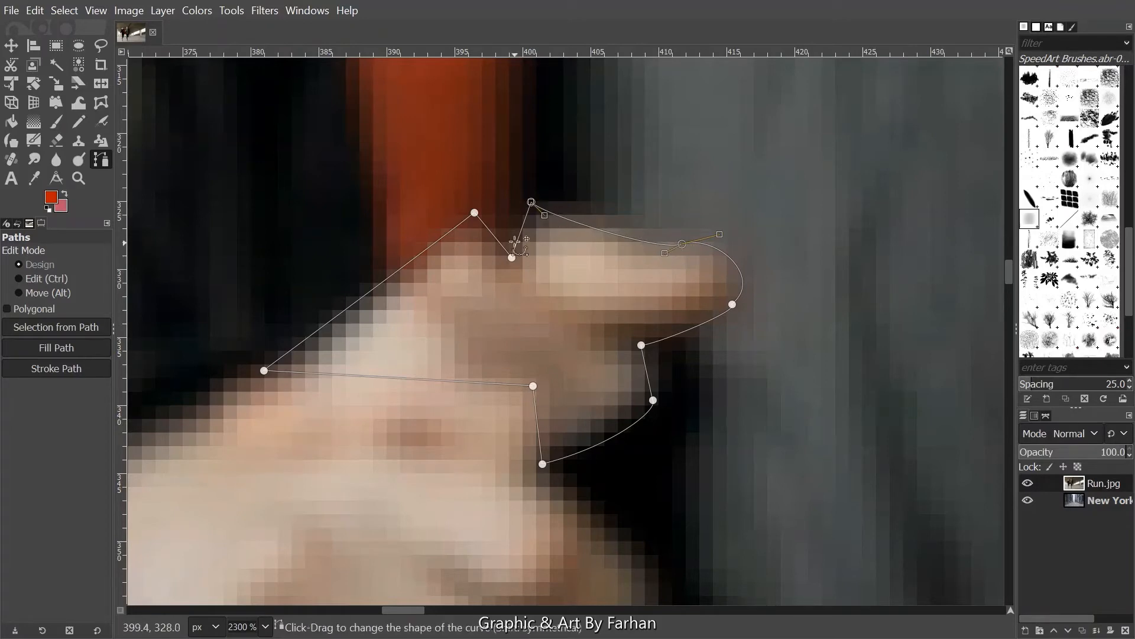
left_click_drag(516, 242, 523, 247)
left_click_drag(492, 234, 487, 245)
left_click_drag(532, 209, 527, 210)
left_click_drag(597, 227, 598, 221)
left_click_drag(542, 463, 544, 456)
scroll(509, 292, "down", 8)
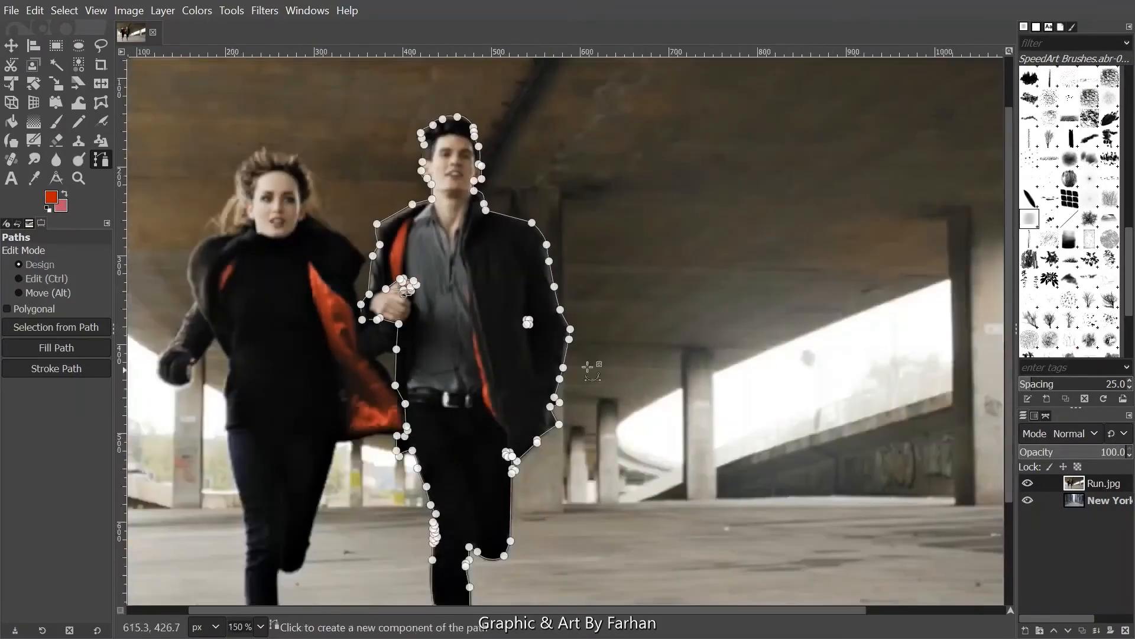
Create a selection from the man's path and invert it
left_click_drag(526, 363, 554, 347)
scroll(555, 348, "down", 1)
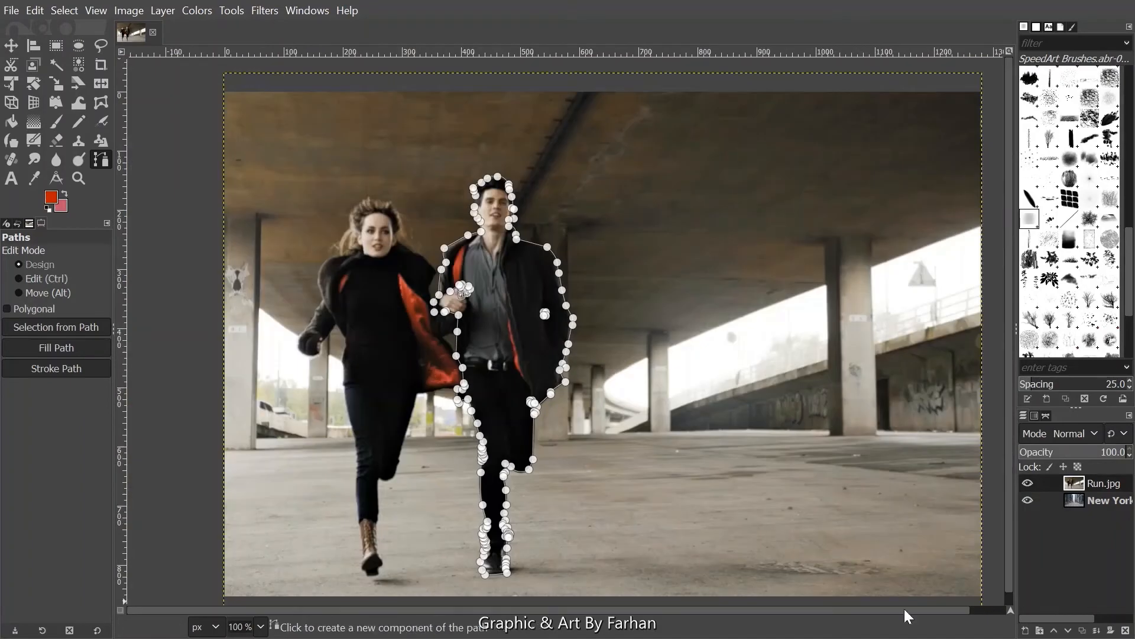
left_click_drag(930, 609, 1041, 609)
left_click_drag(1006, 570, 1016, 574)
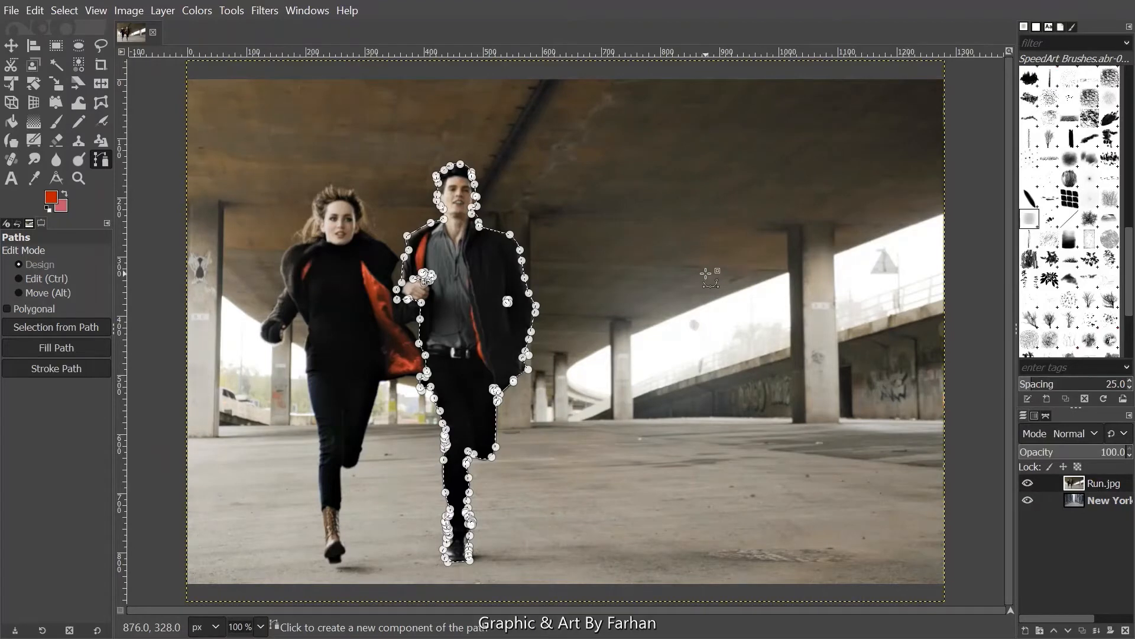
left_click(70, 13)
left_click(88, 68)
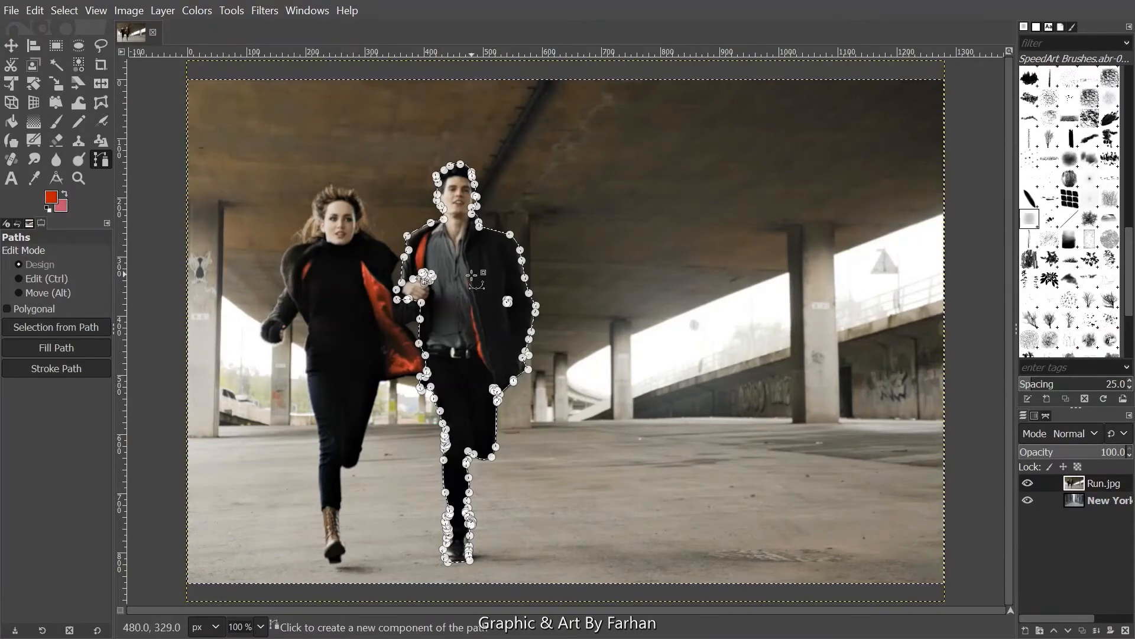
Delete the inverted selection from the Run.jpg layer and deselect everything
scroll(473, 278, "up", 4)
key("Delete")
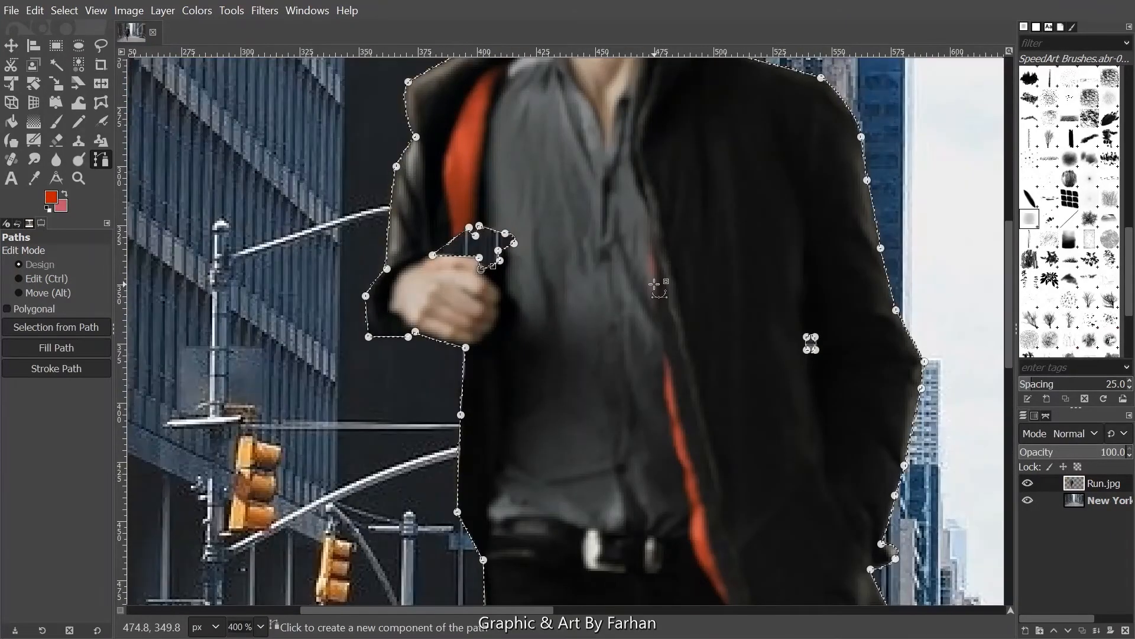
left_click(63, 12)
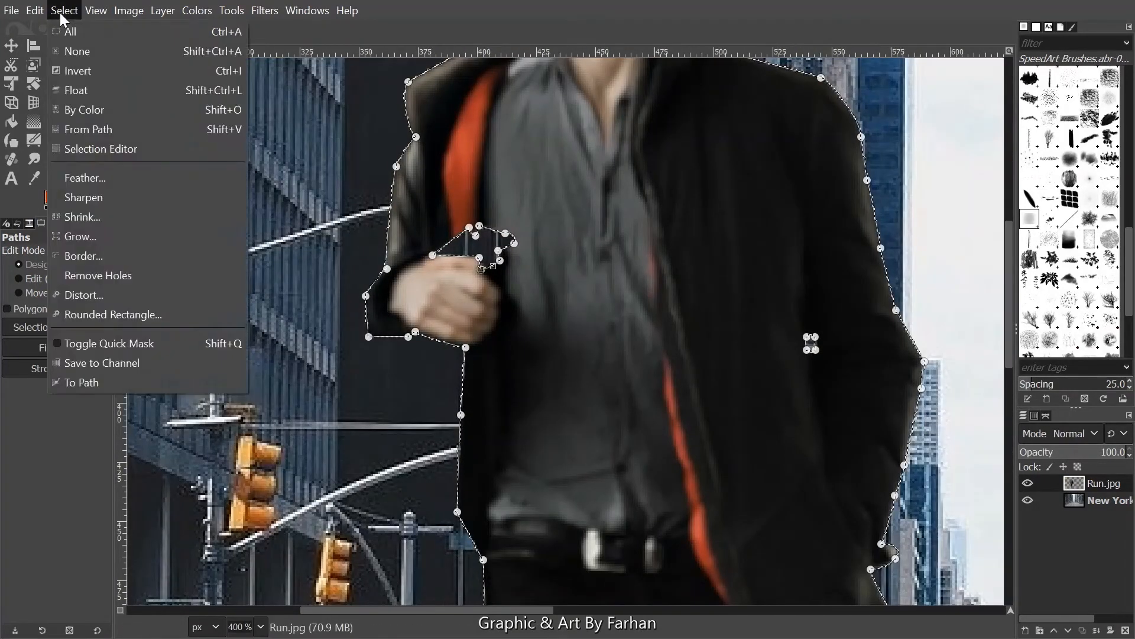
left_click(75, 39)
left_click(68, 12)
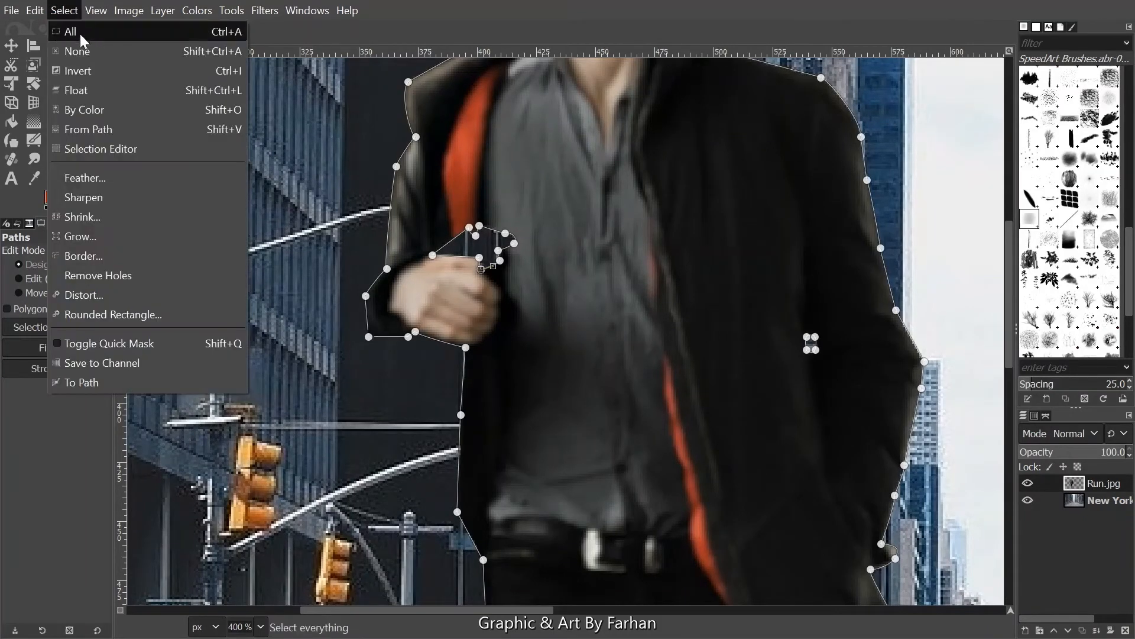
left_click(82, 47)
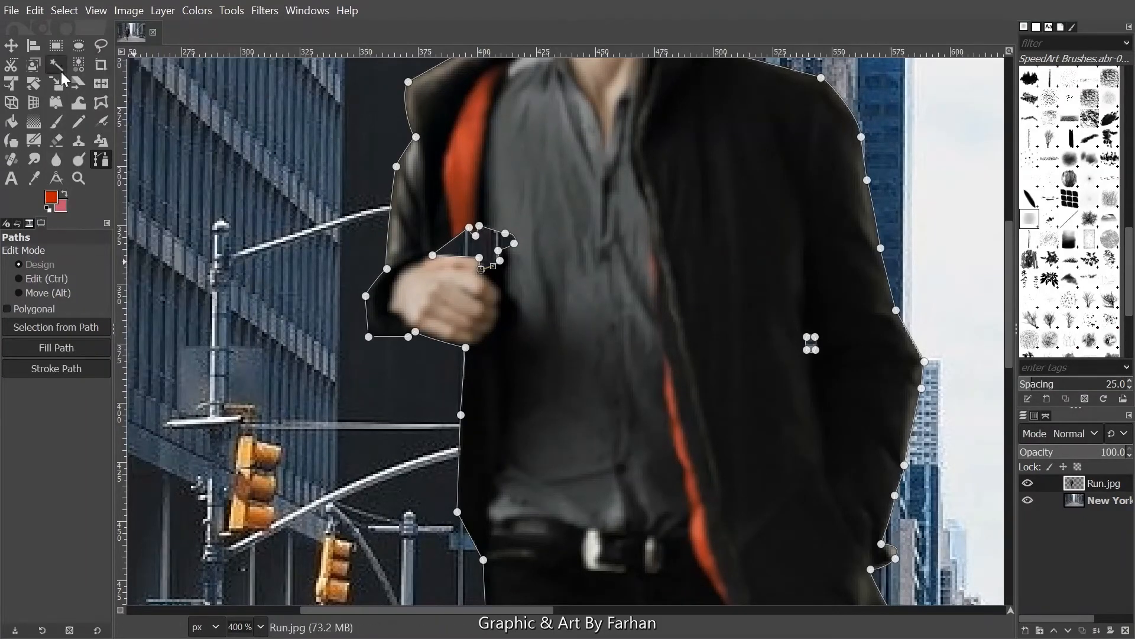
Examine the cut-out man against the whole New York street image with the Move tool active
left_click(56, 122)
scroll(202, 176, "down", 4)
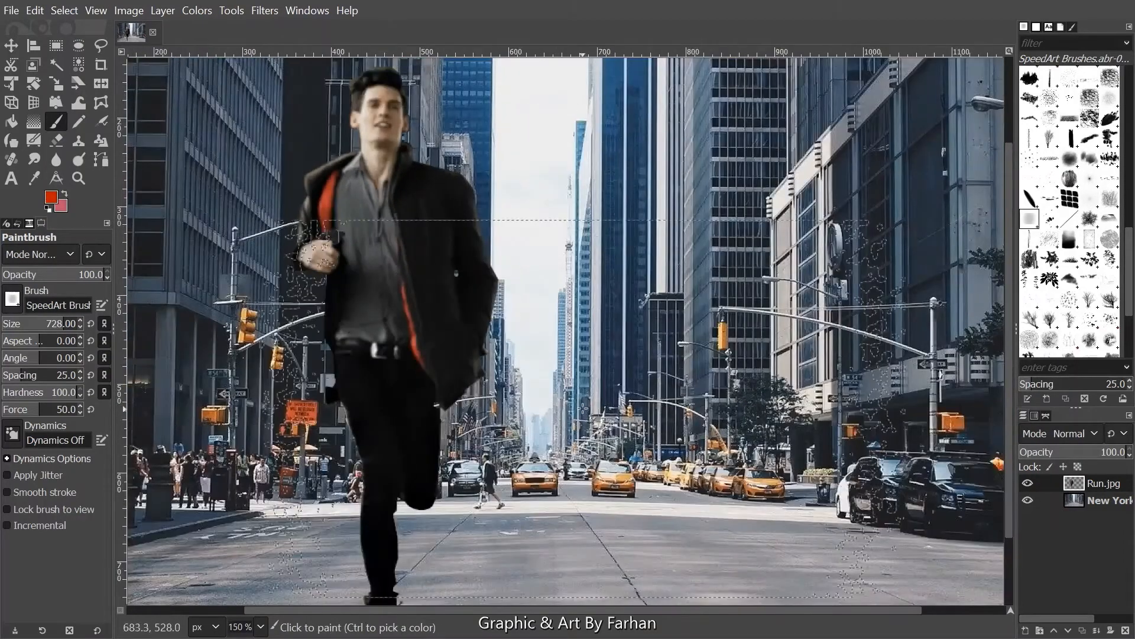
left_click(12, 47)
left_click_drag(368, 261, 428, 292)
scroll(428, 291, "down", 1)
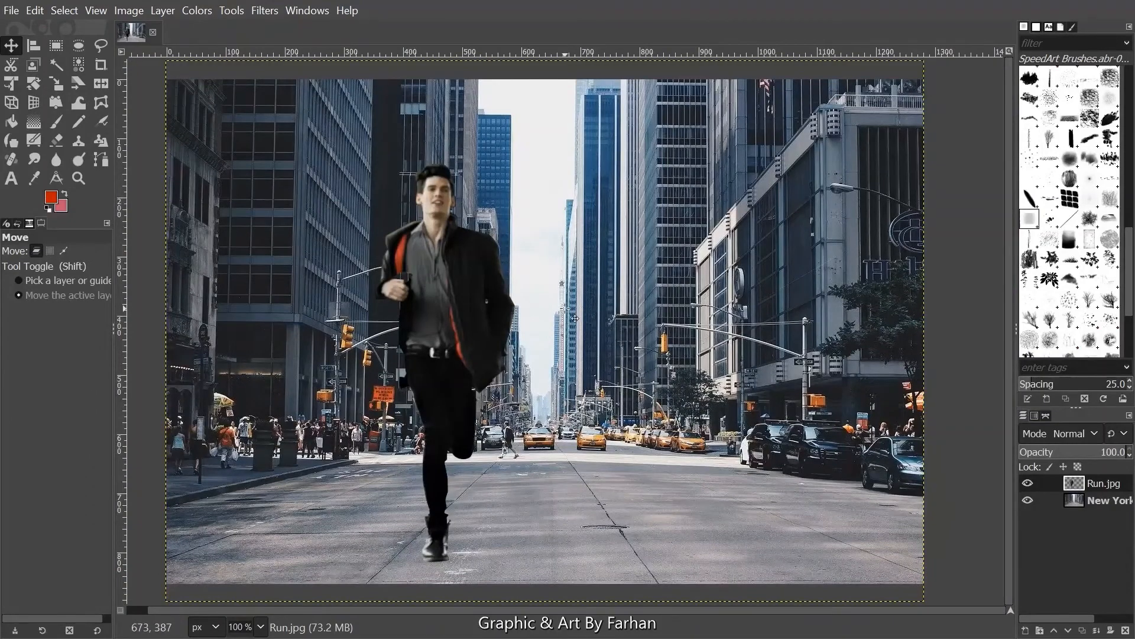
left_click_drag(579, 610, 557, 611)
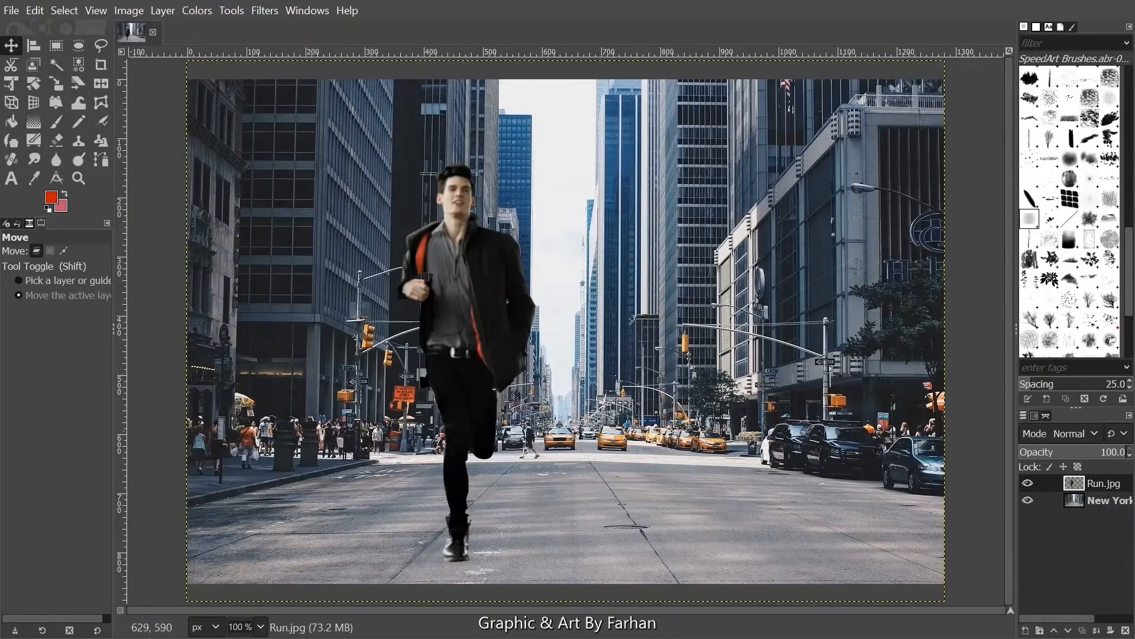
Move the cut-out man's layer up until its lower edge lies within the street image
left_click_drag(499, 280, 583, 285)
left_click_drag(546, 198, 366, 278)
left_click_drag(427, 241, 531, 79)
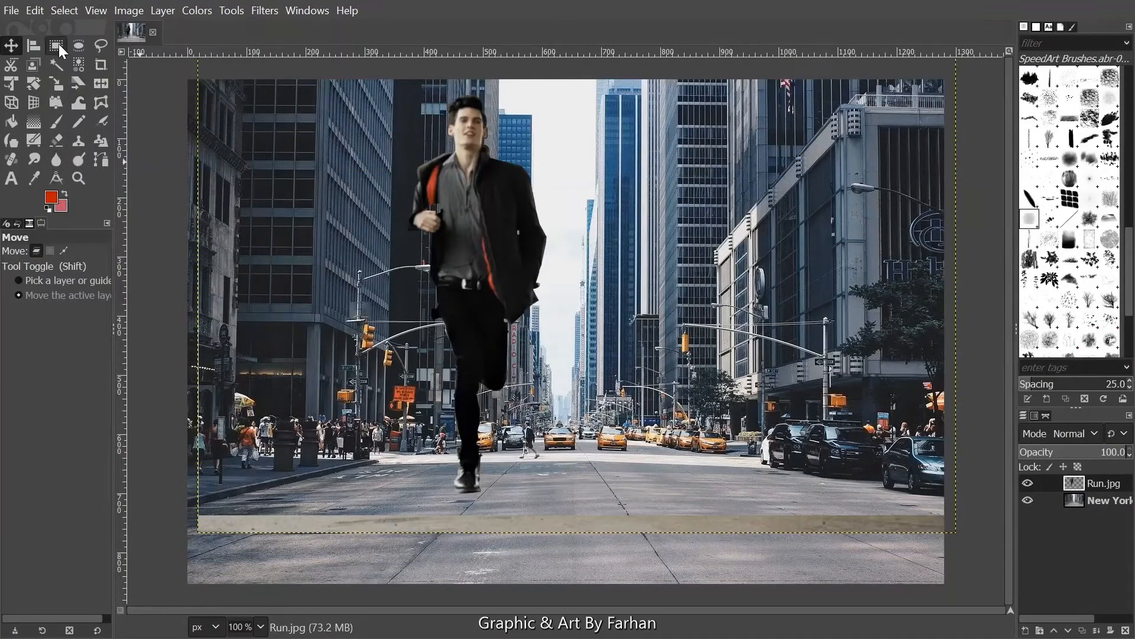
Erase the left end of the leftover strip along the layer's lower edge using the 2. Hardness 050 brush
left_click(57, 140)
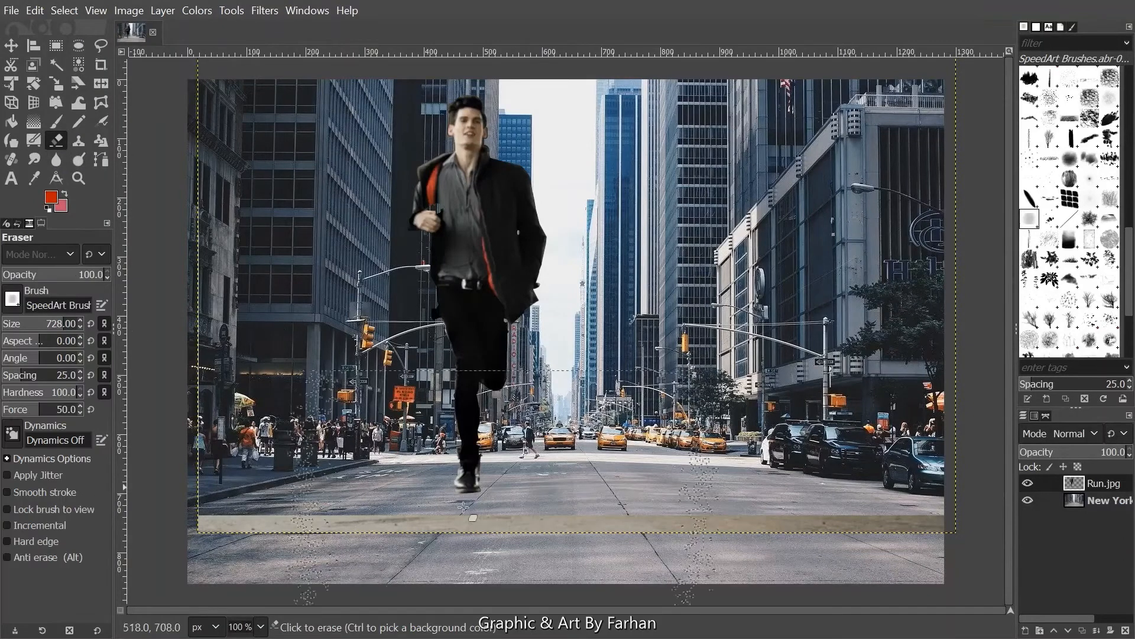
left_click(7, 308)
scroll(25, 343, "up", 10)
left_click(26, 341)
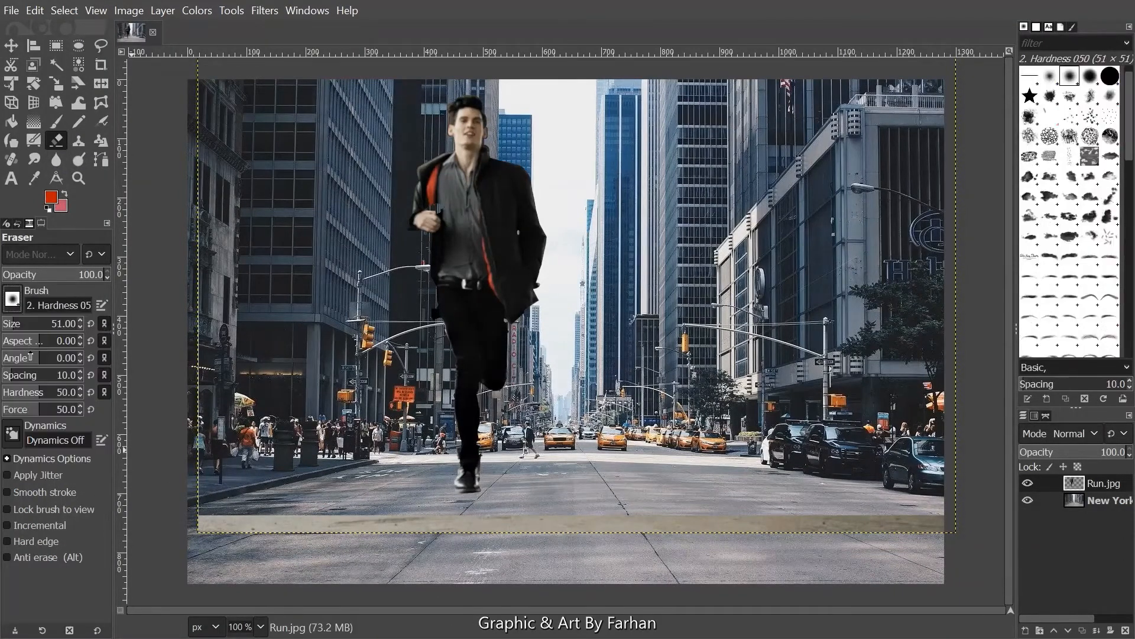
left_click_drag(206, 524, 226, 526)
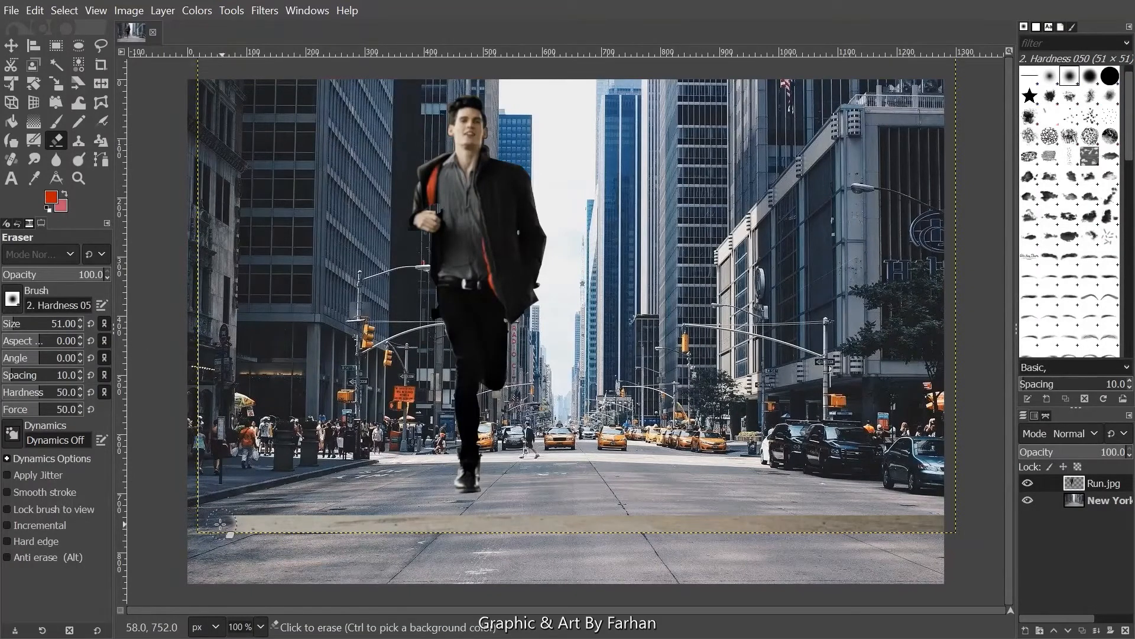
Erase the rest of the lower leftover strip across the layer's full width using the 2. Hardness 100 brush
left_click(10, 300)
double_click(56, 339)
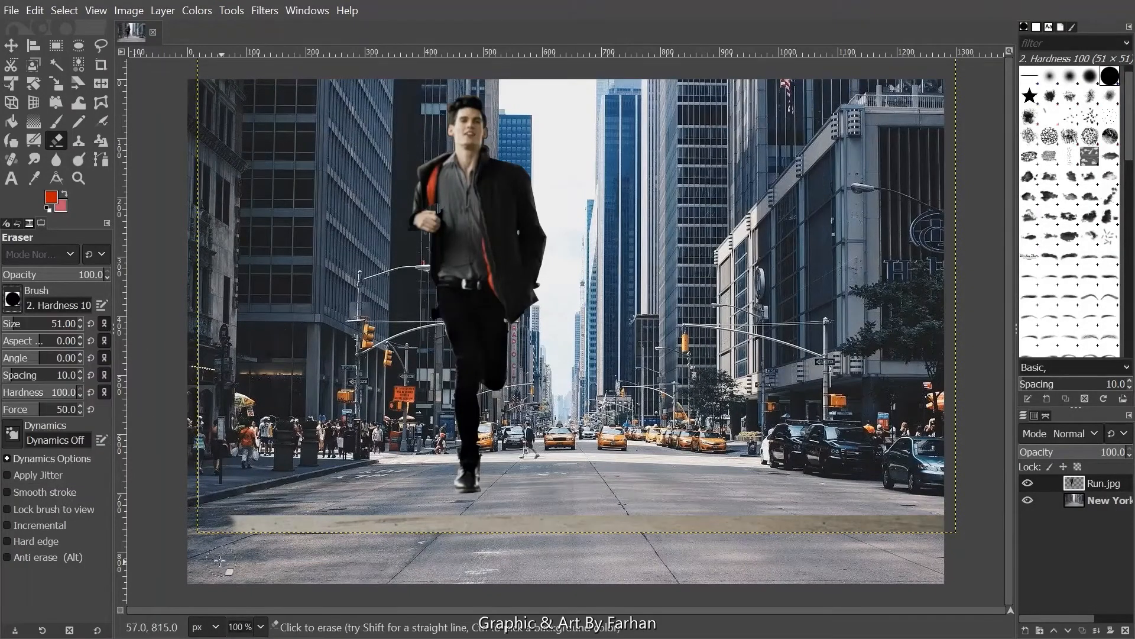
left_click_drag(278, 526, 958, 528)
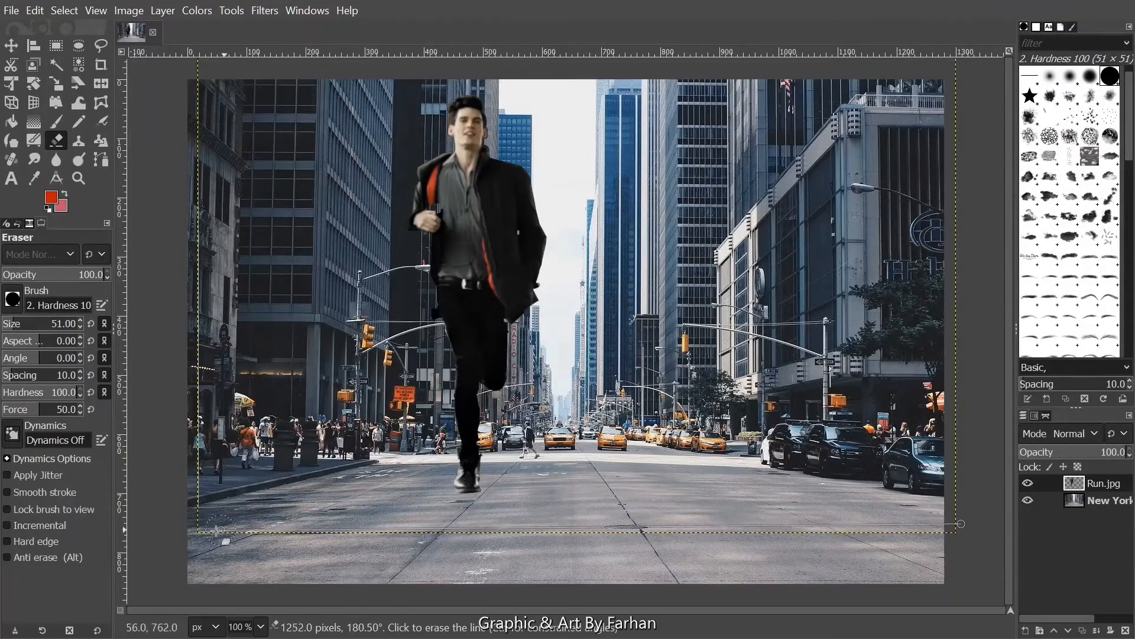
left_click(195, 532, "shift")
left_click(967, 519, "shift")
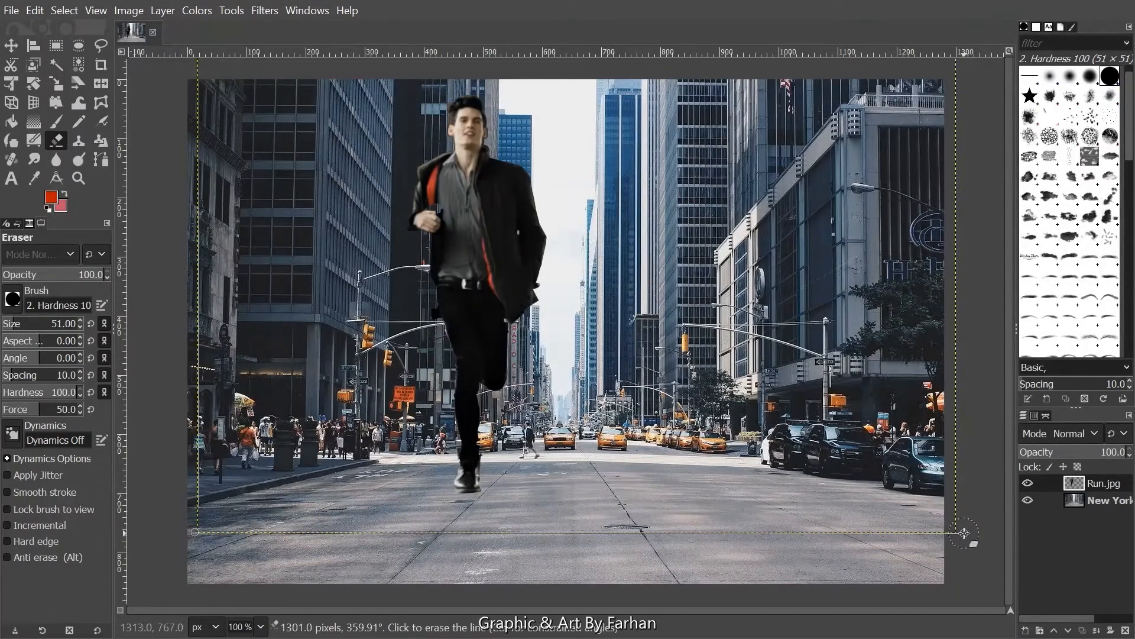
Move the man's layer down and erase the leftover strip along its upper edge with a straight stroke
left_click(17, 49)
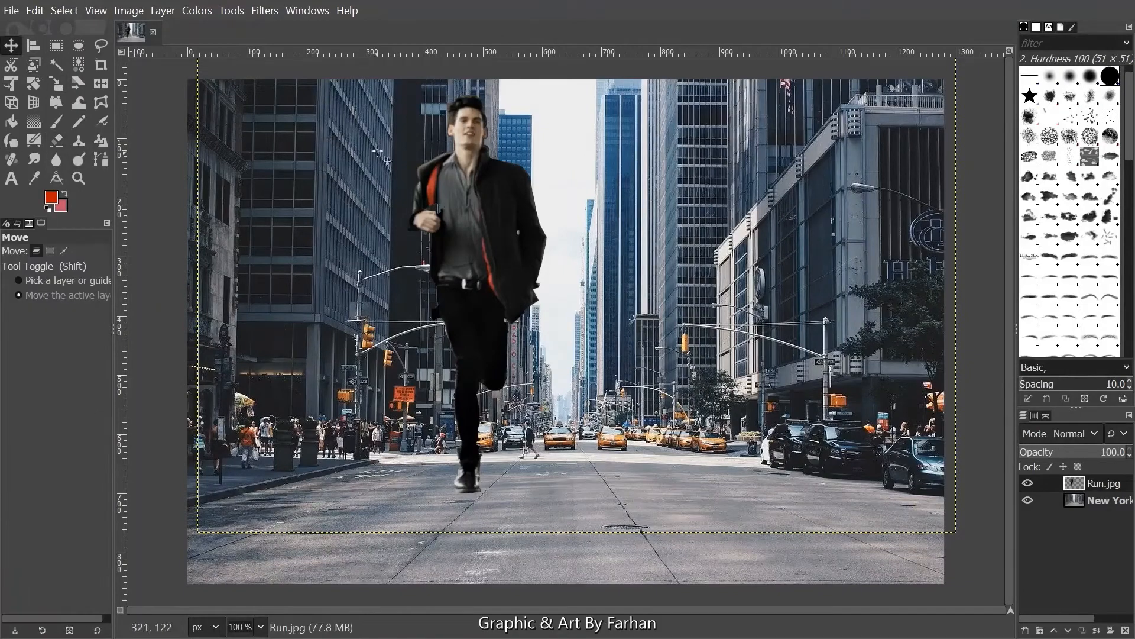
left_click_drag(380, 151, 391, 302)
left_click_drag(381, 306, 376, 306)
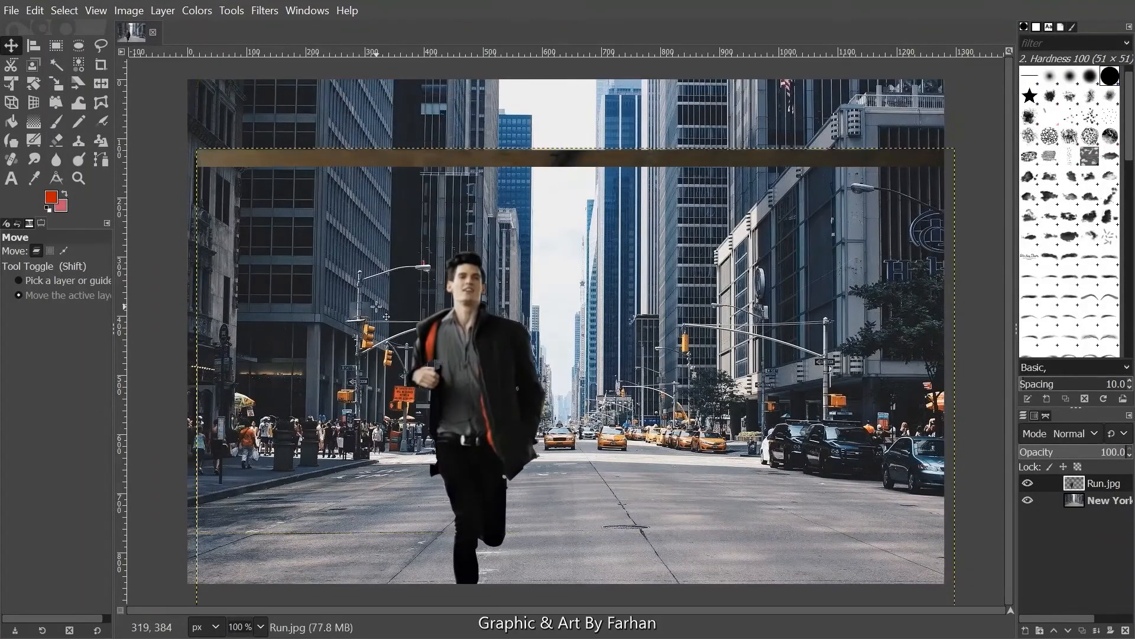
key("e")
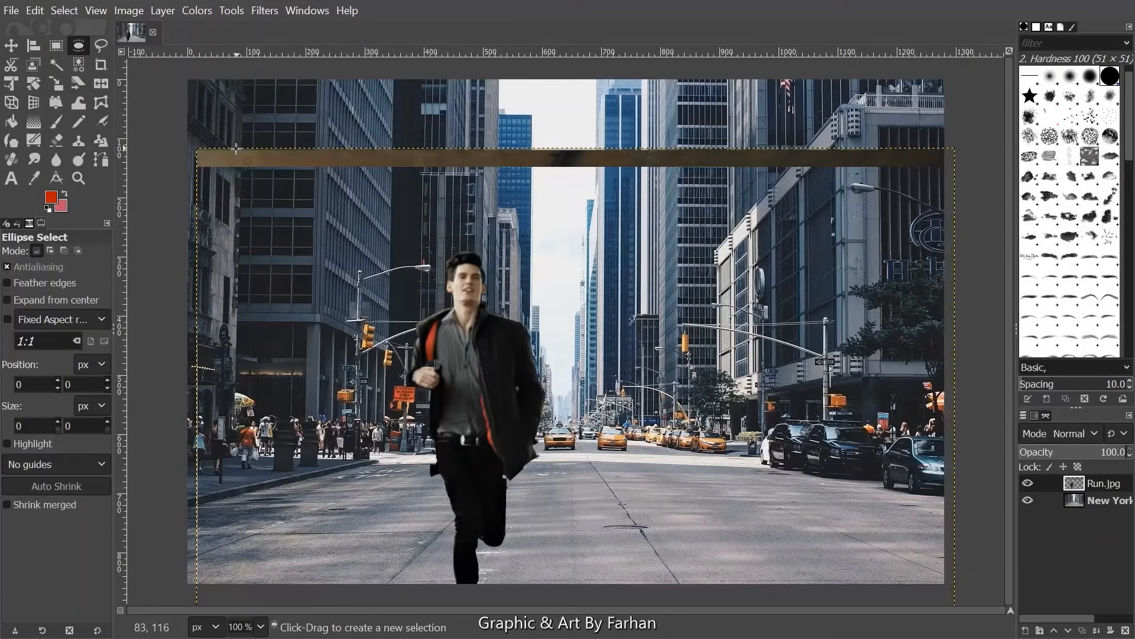
left_click(59, 133)
left_click(197, 156)
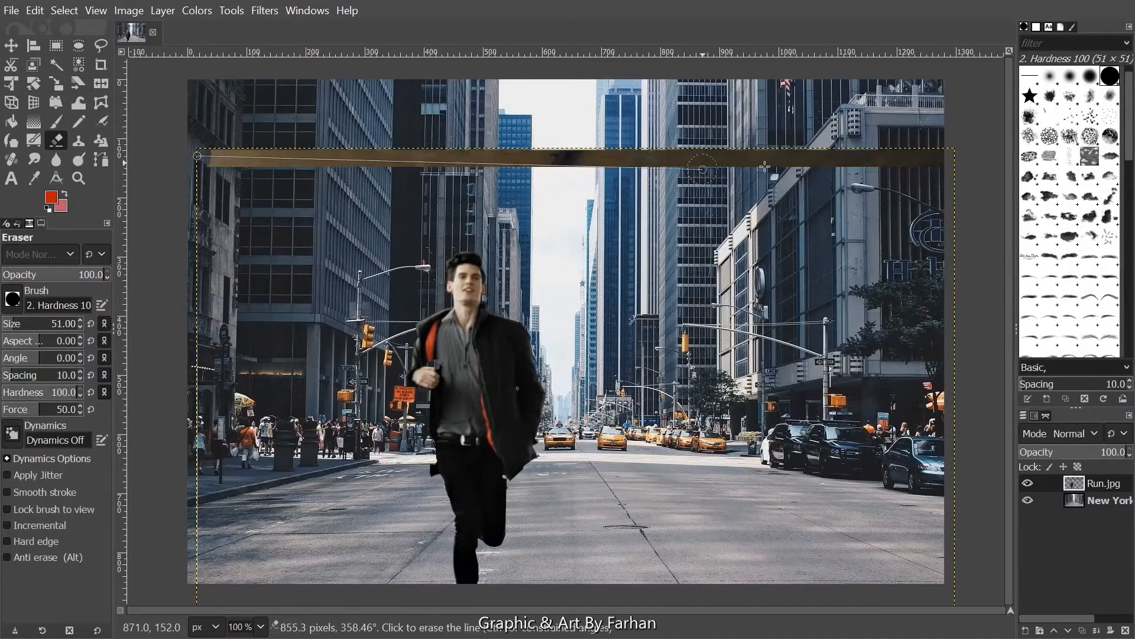
left_click(967, 158, "shift")
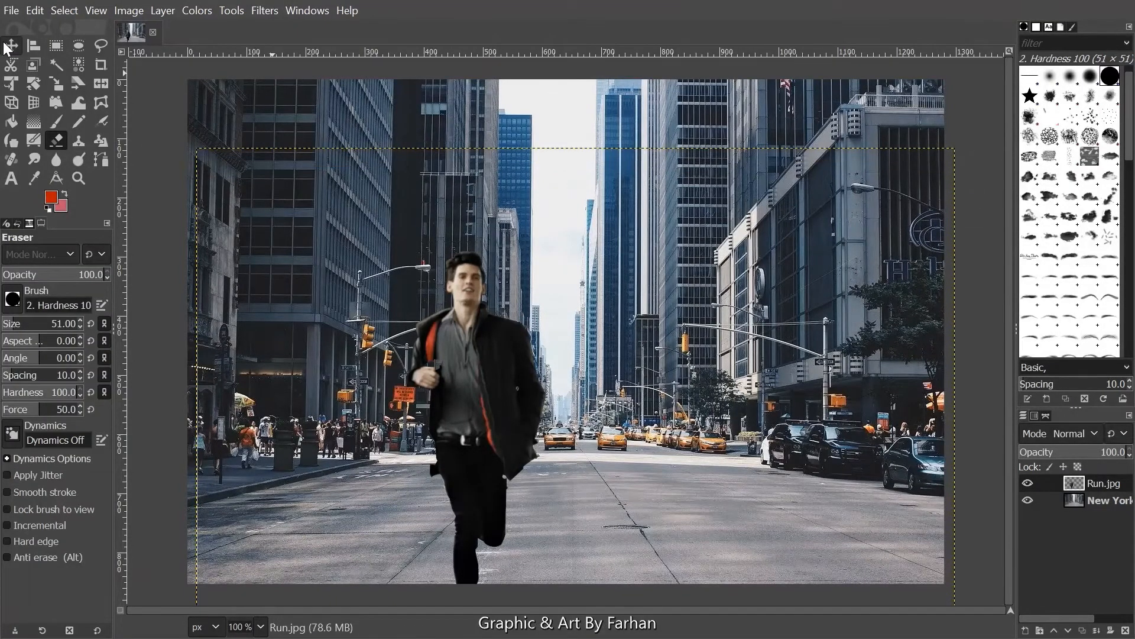
Position the man in the middle of the street with his foot on the road just above the image's lower edge
left_click(11, 46)
left_click_drag(538, 328, 508, 245)
scroll(493, 211, "down", 1)
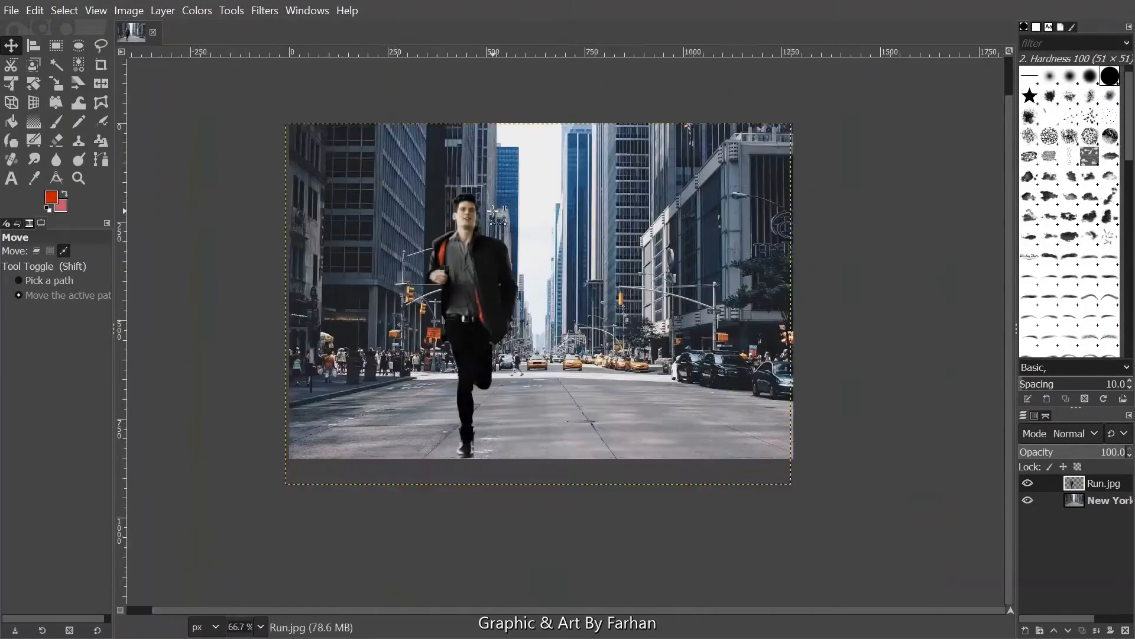
scroll(493, 211, "up", 1)
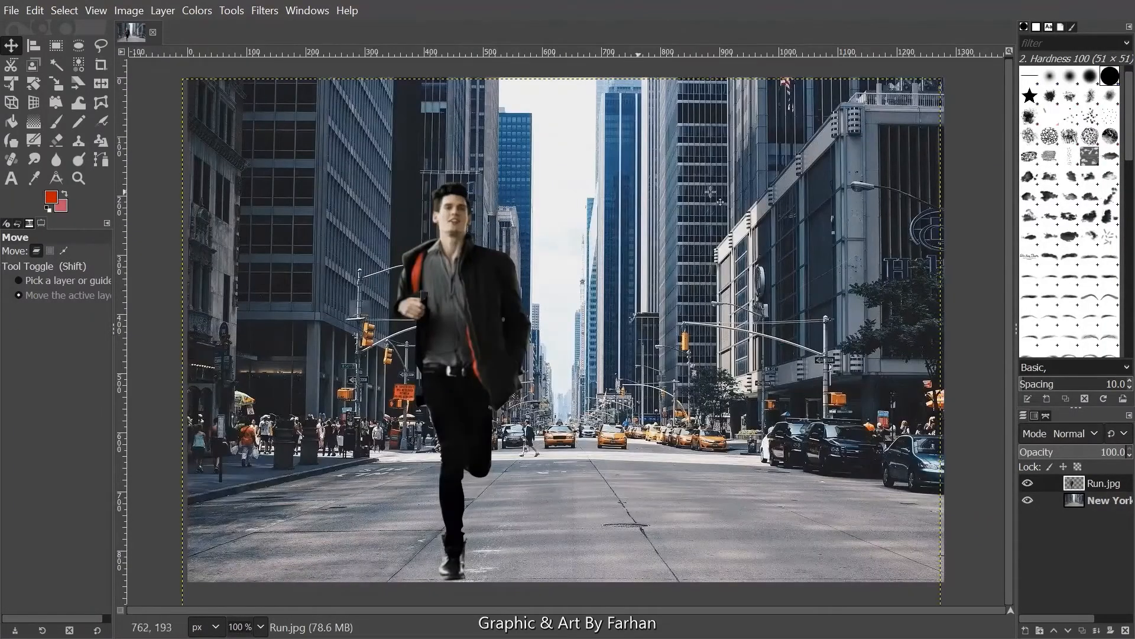
left_click(778, 169)
left_click_drag(367, 271, 486, 252)
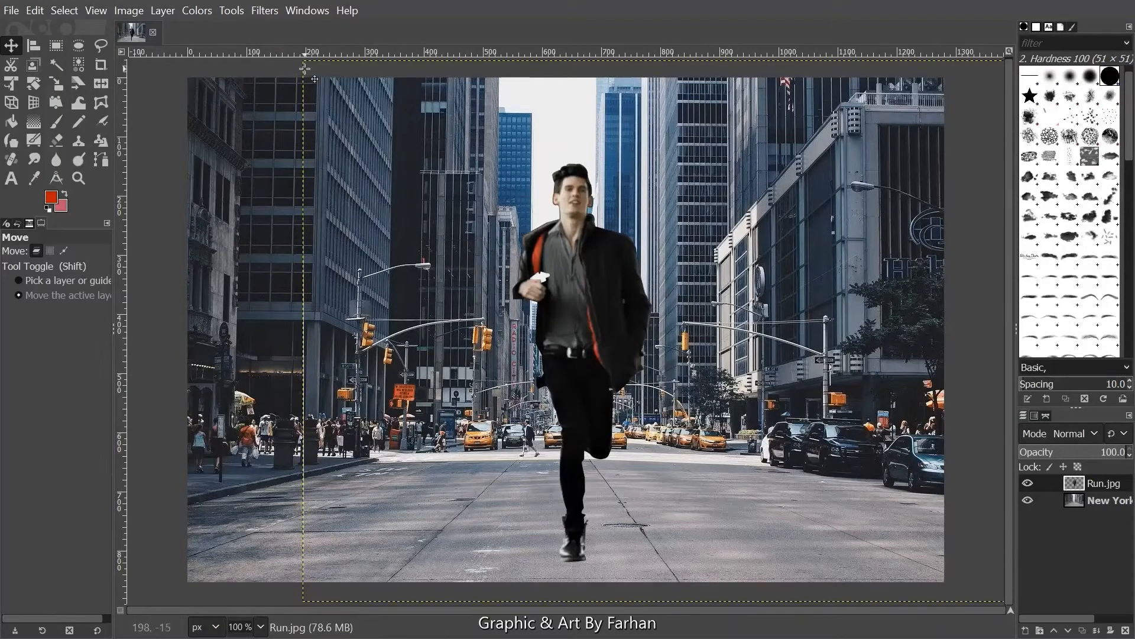
Duplicate the Run.jpg layer
scroll(301, 76, "down", 3, "ctrl")
scroll(345, 193, "up", 3, "ctrl")
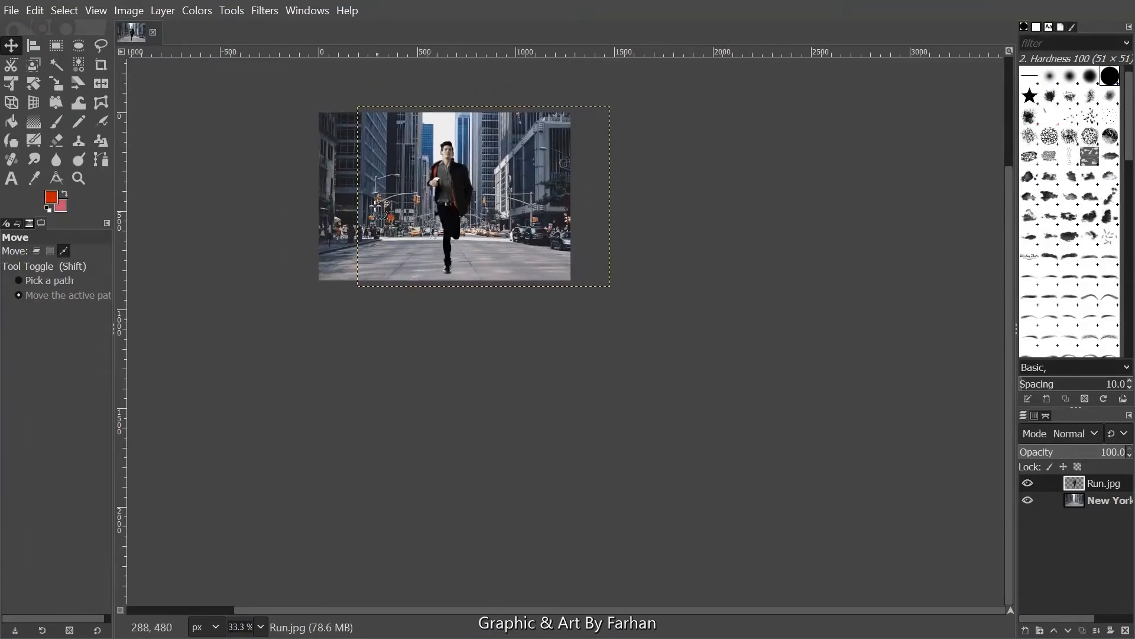
scroll(336, 262, "down", 1)
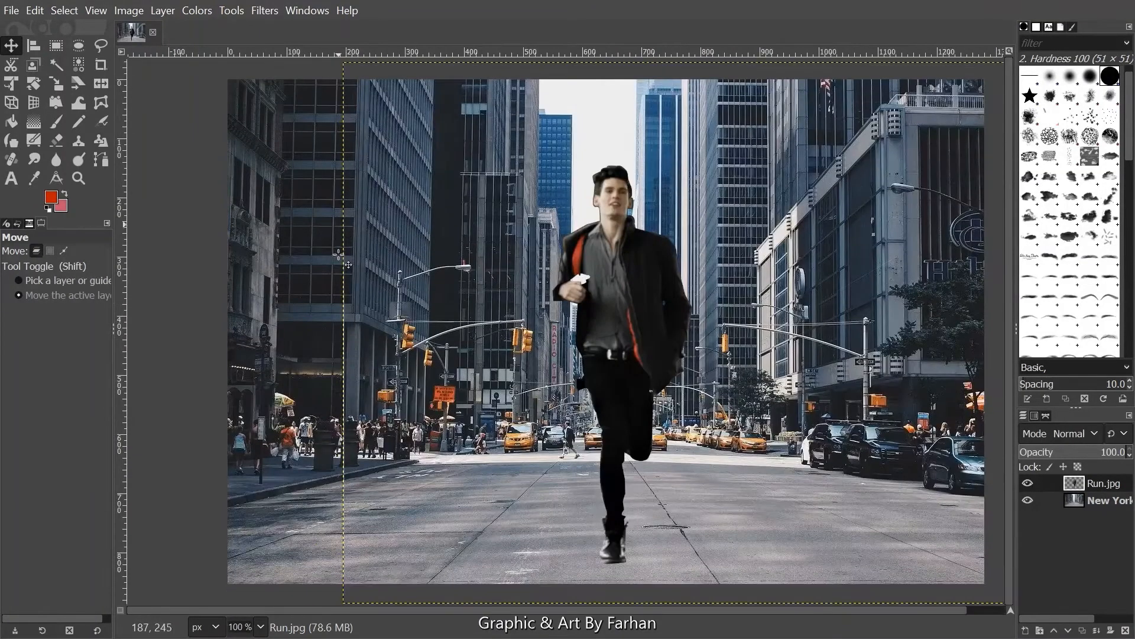
scroll(916, 603, "right", 1)
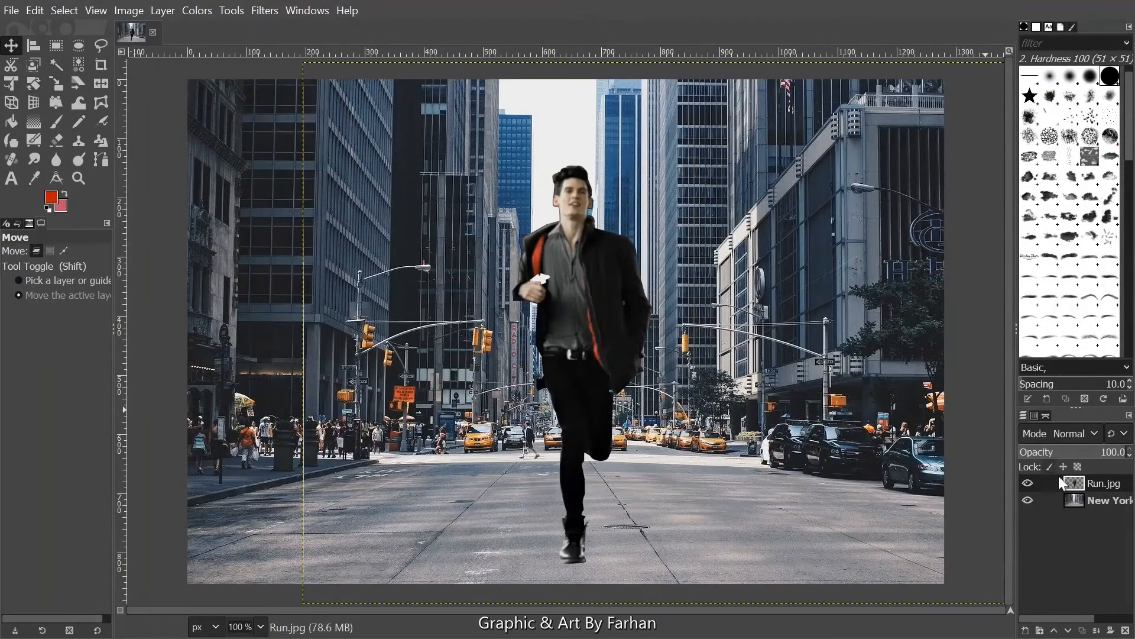
left_click(1082, 631)
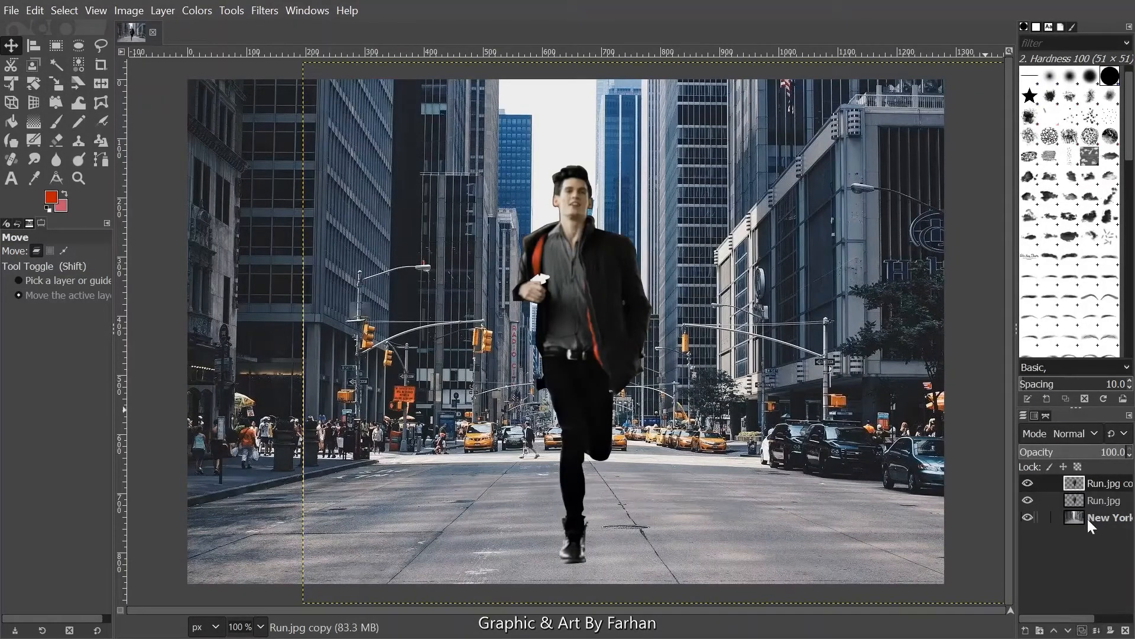
Shift the man on the original Run.jpg layer to the left and slightly down from the copy
scroll(655, 185, "up", 1)
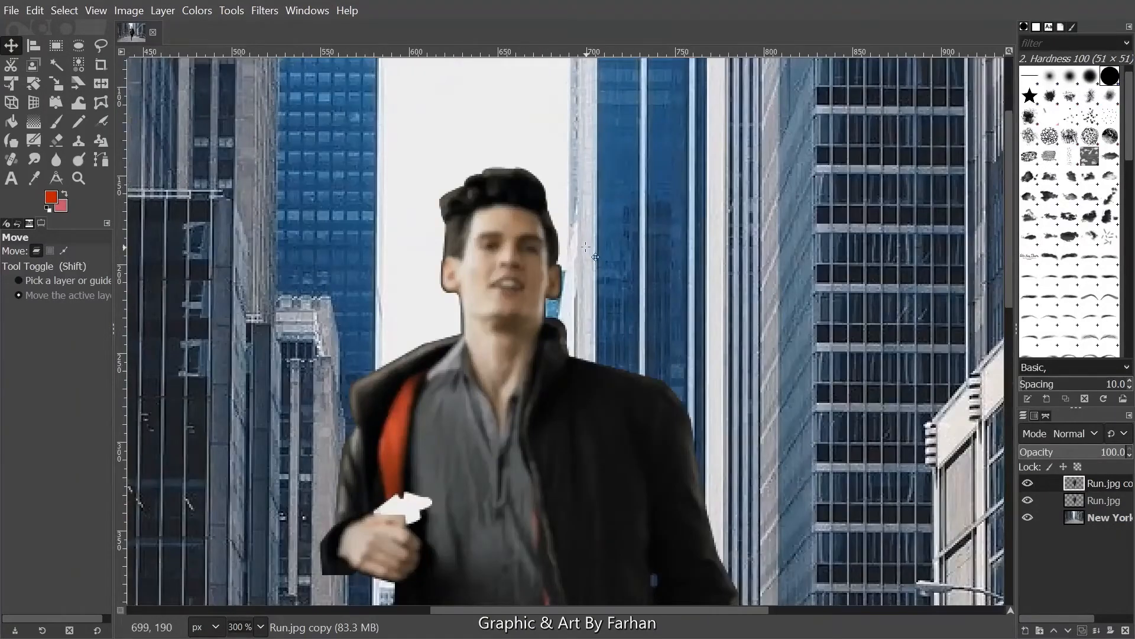
scroll(481, 265, "down", 1)
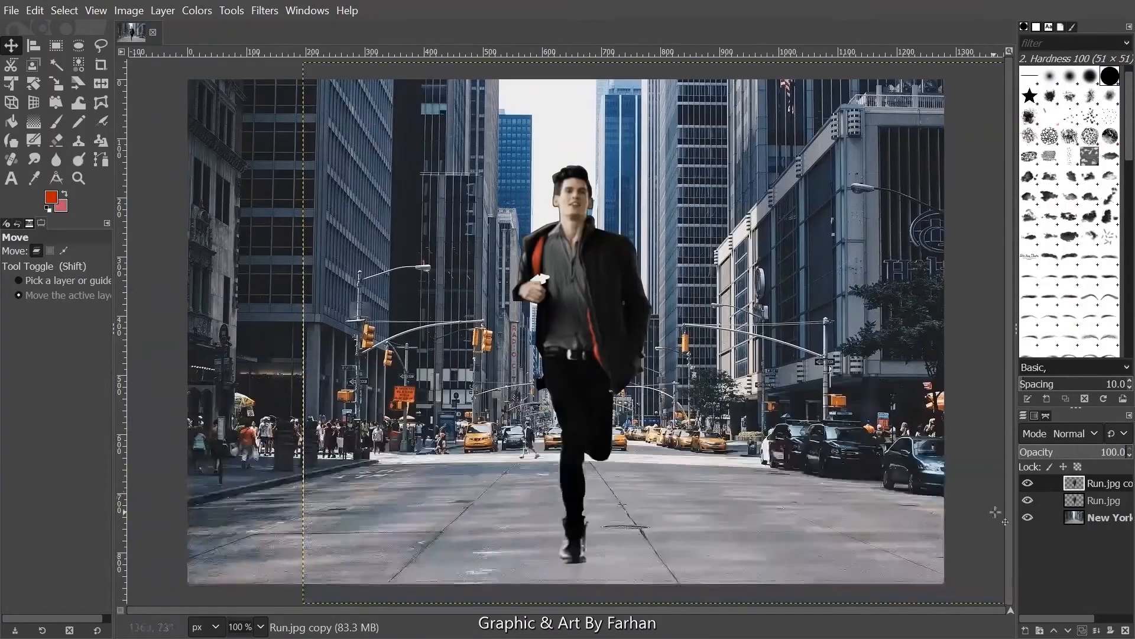
left_click(1103, 500)
left_click_drag(522, 173, 412, 188)
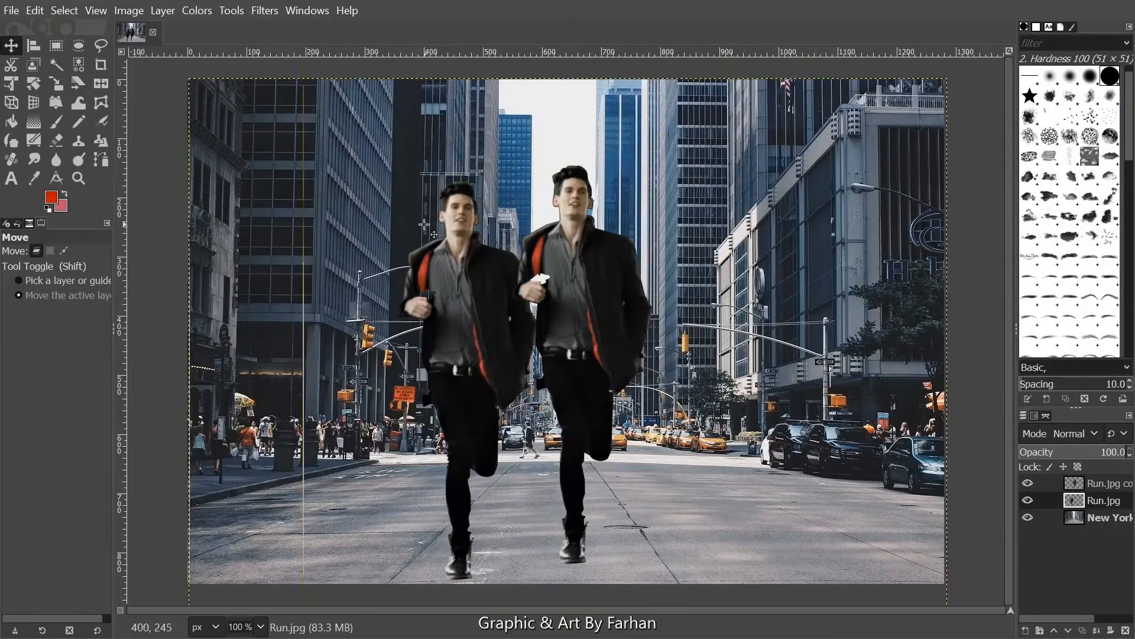
Create a selection from the Run.jpg copy's alpha, make the original Run.jpg layer active and invert the selection
left_click(1115, 484)
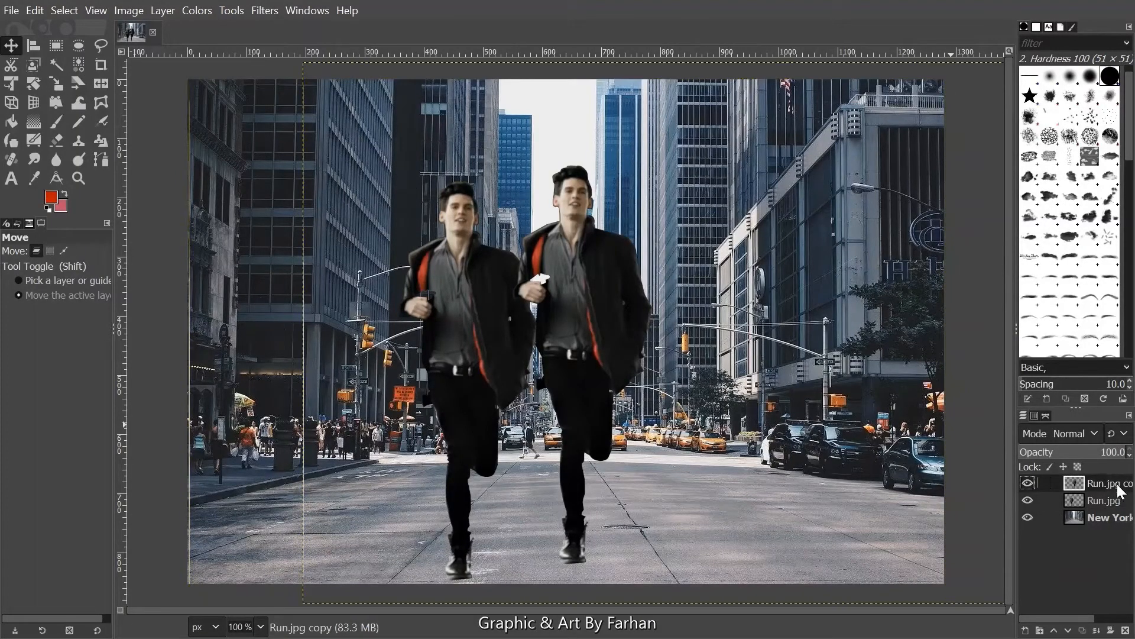
right_click(1090, 488)
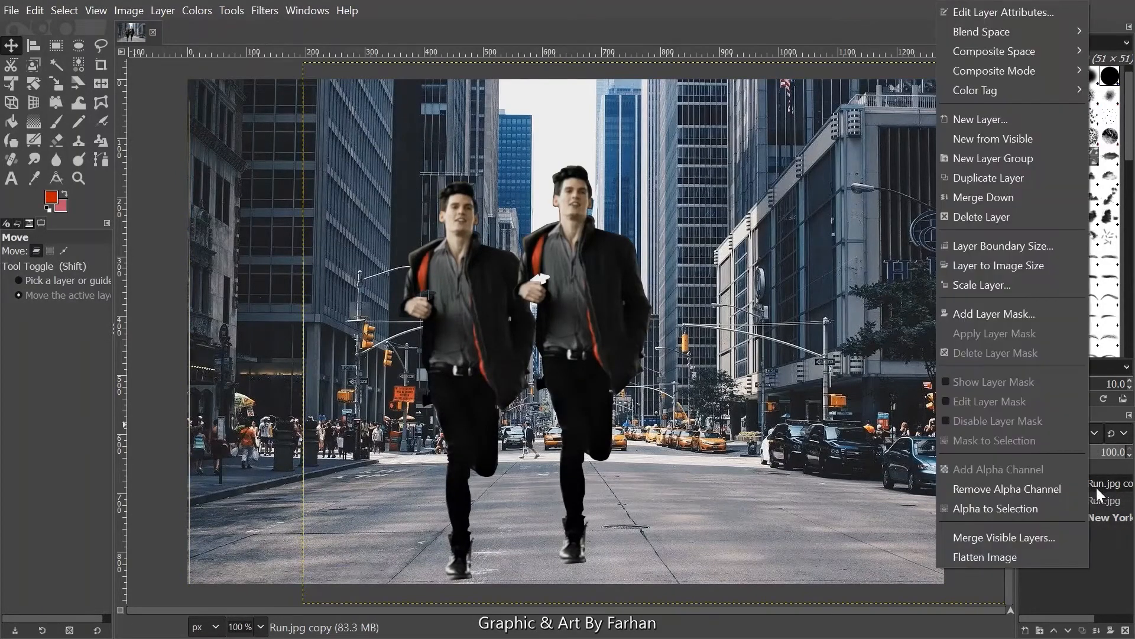
left_click(1048, 507)
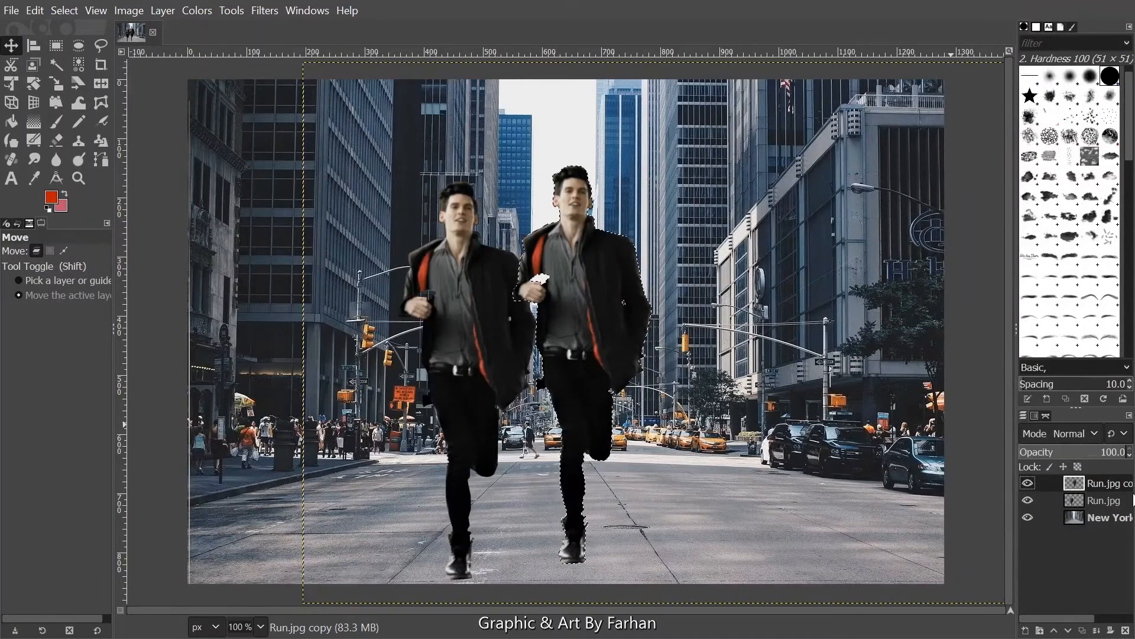
left_click(1100, 507)
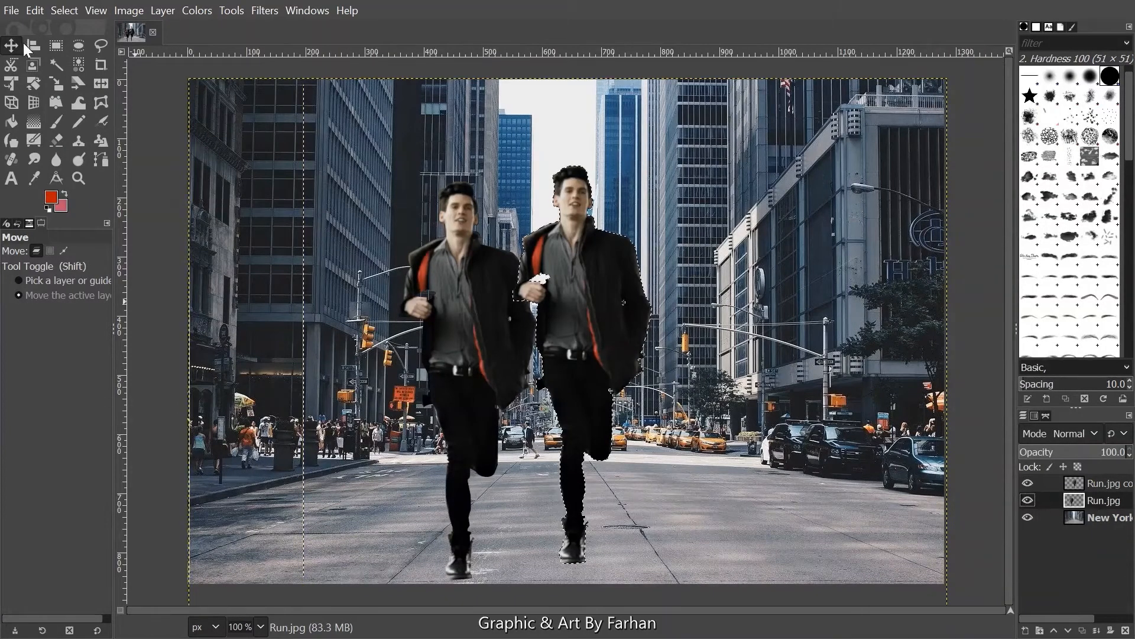
left_click(64, 10)
left_click(81, 70)
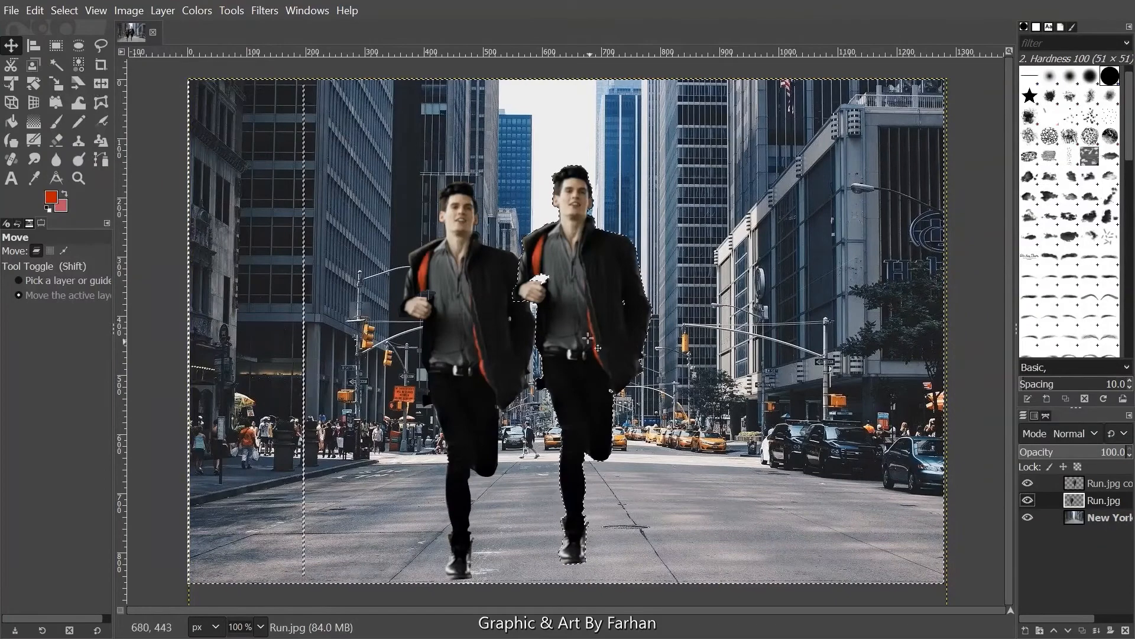
Delete the area outside the copied man from the original Run.jpg layer and deselect everything
key("Delete")
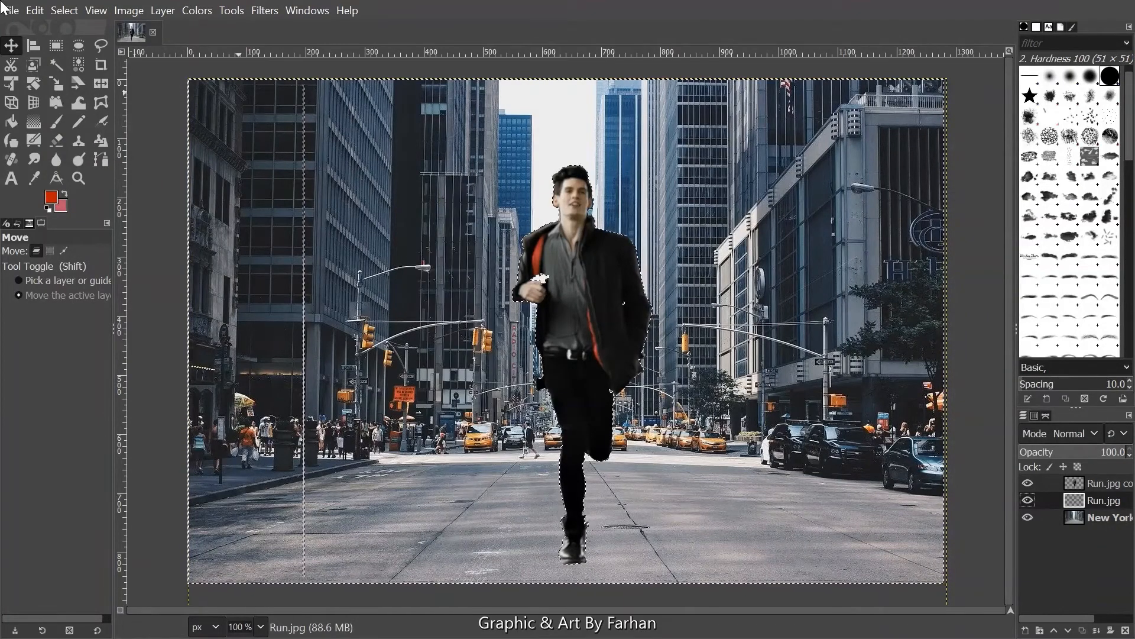
left_click(65, 10)
left_click(77, 50)
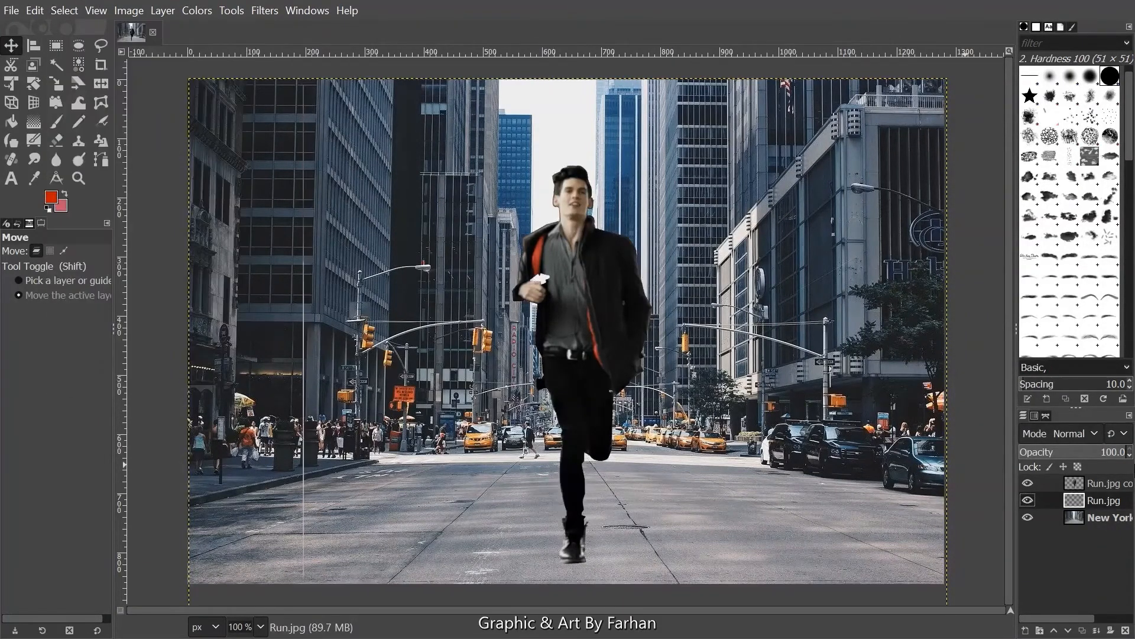
Merge the Run.jpg copy down into the Run.jpg layer
left_click(1111, 486)
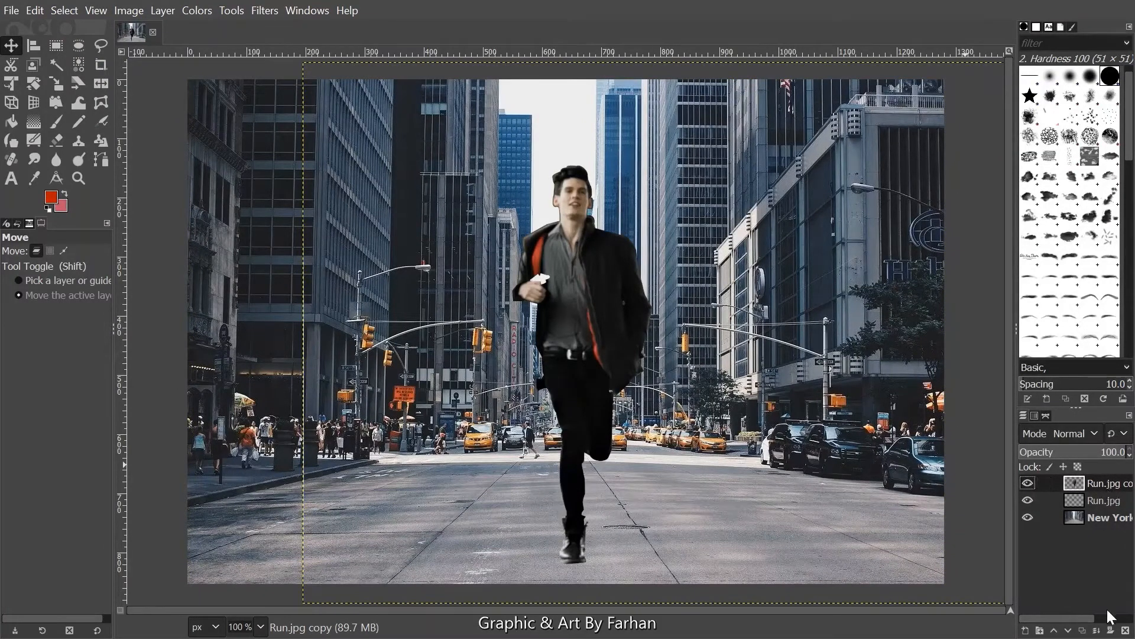
left_click(1100, 631)
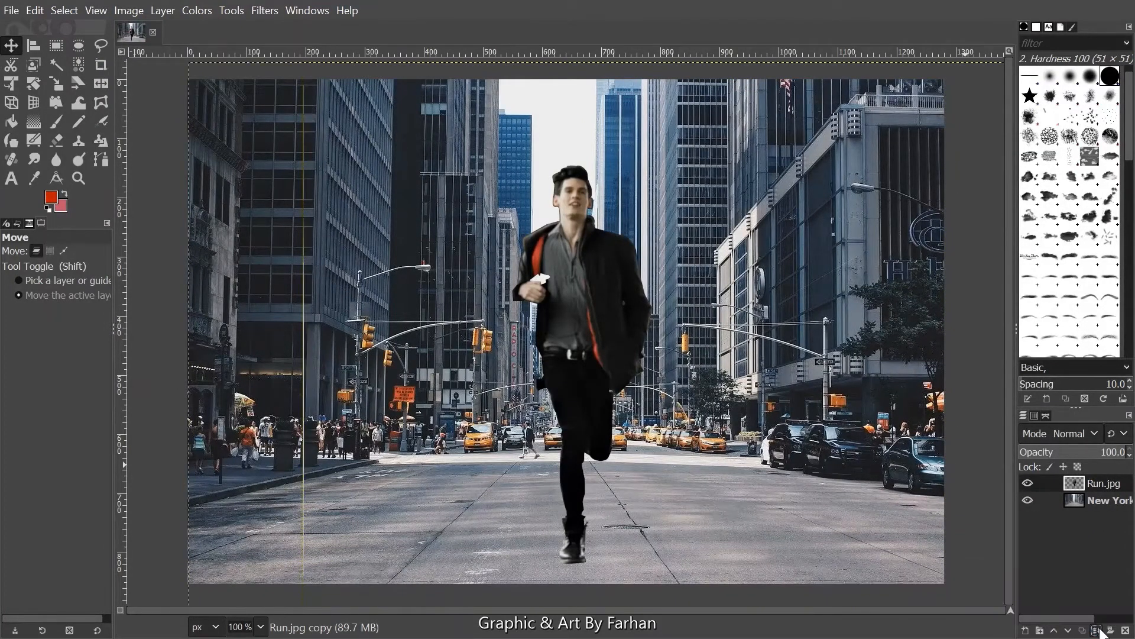
Toggle the merged Run.jpg layer's visibility to check it, and erase the thin vertical line left of the man
left_click(1030, 484)
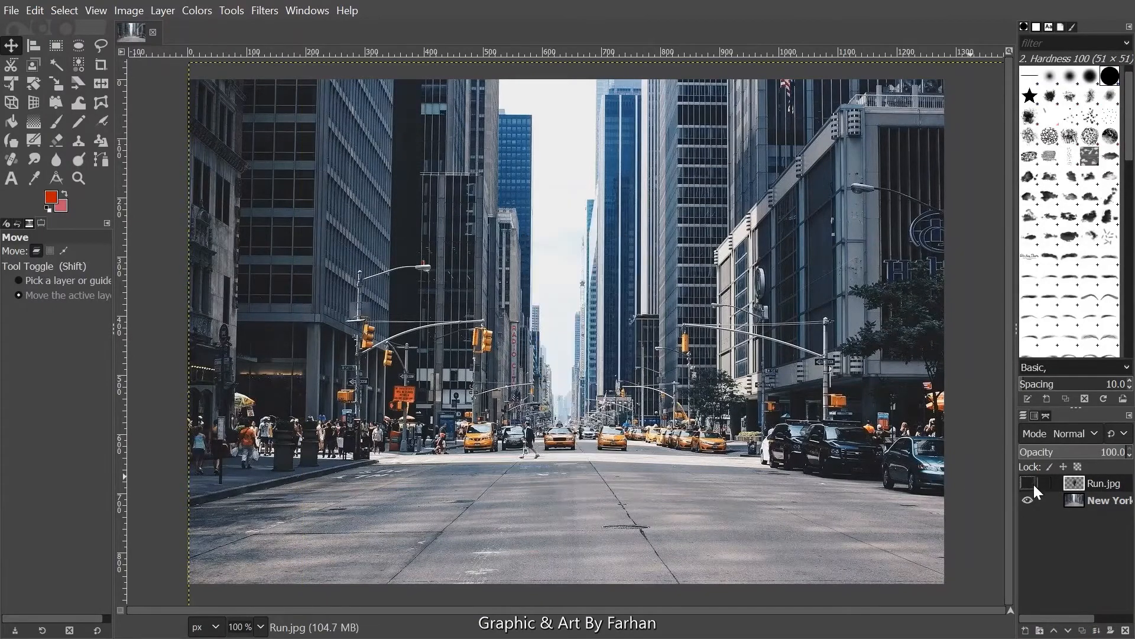
left_click(1030, 483)
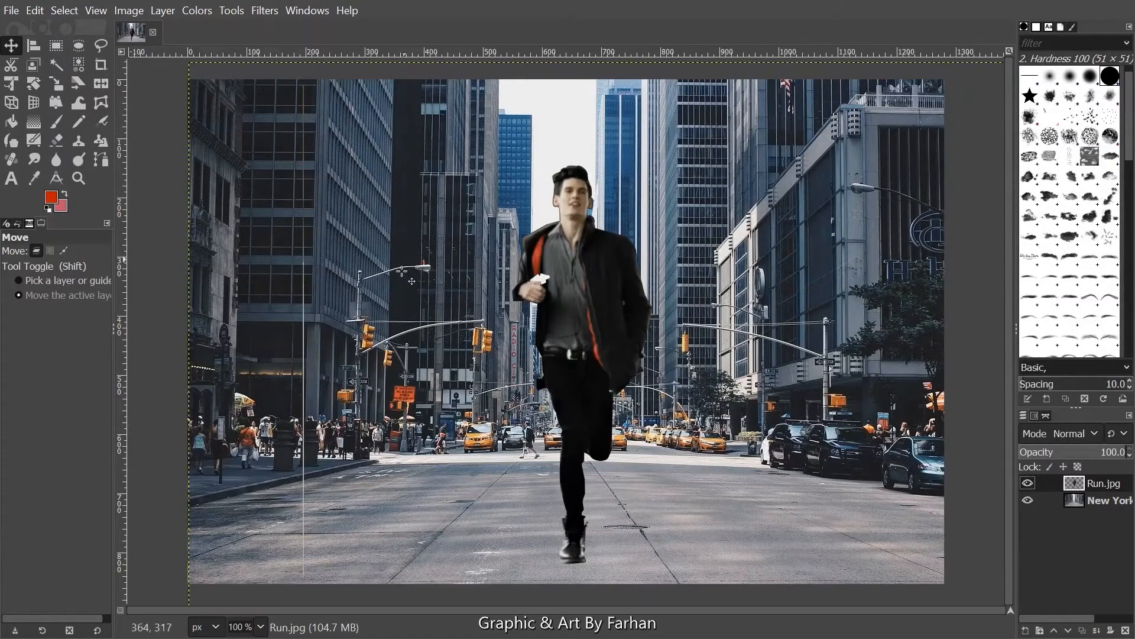
left_click(62, 142)
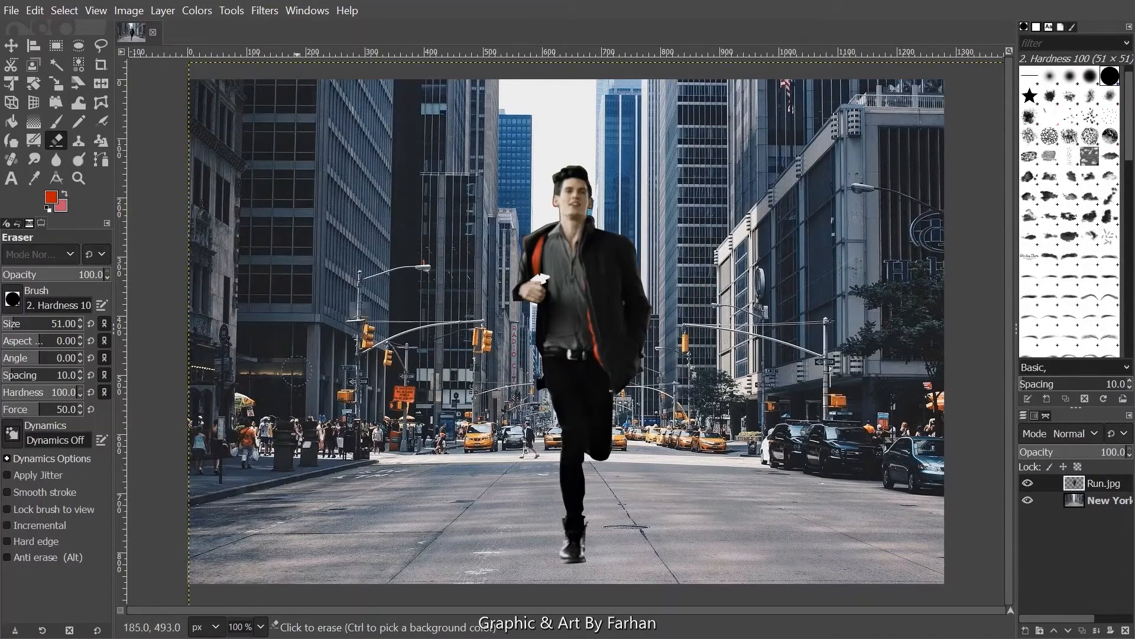
mouse_move(389, 554)
left_mouse_down()
mouse_move(278, 500)
mouse_move(266, 80)
mouse_move(249, 465)
mouse_move(251, 393)
left_mouse_up()
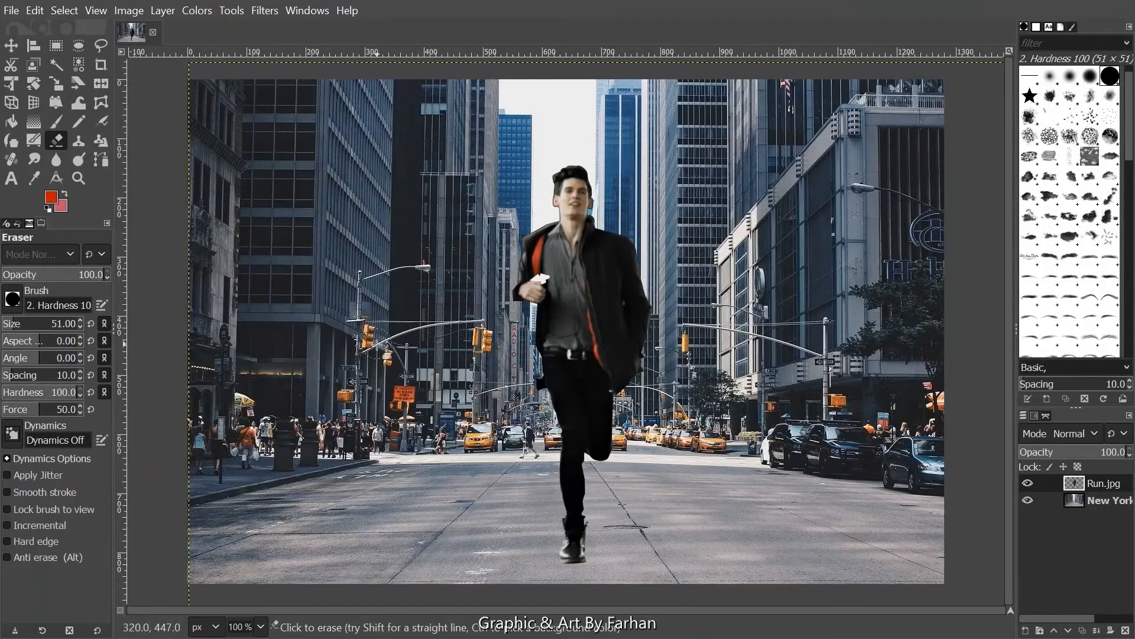
Inspect the man's cut-out up close and in the whole street composite
scroll(486, 311, "up", 4, "ctrl")
scroll(472, 195, "down", 3, "ctrl")
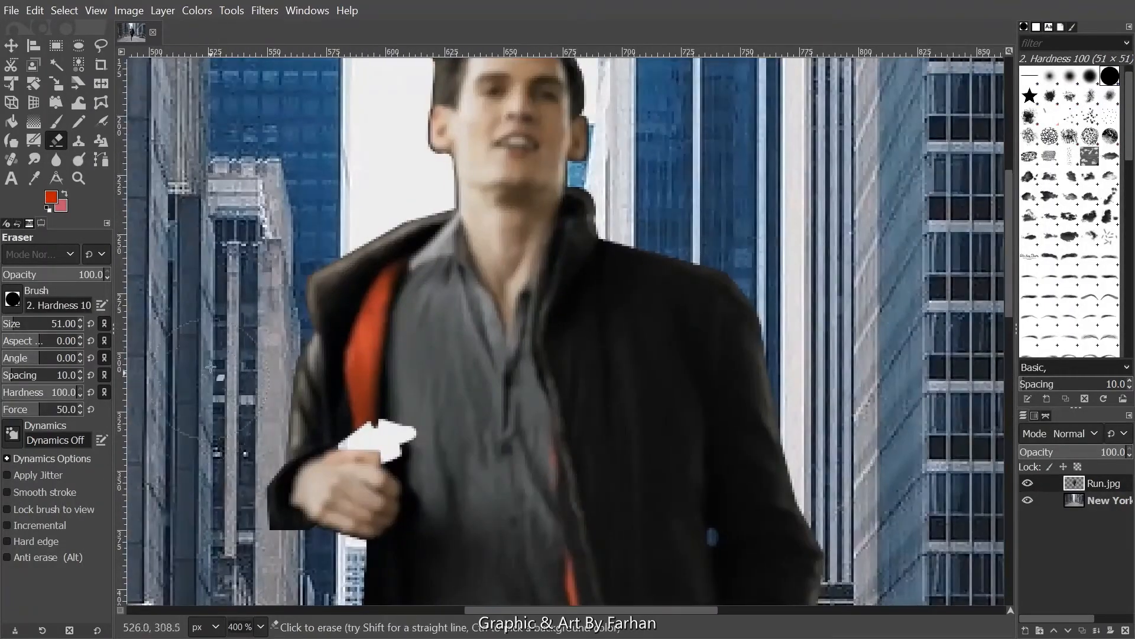
scroll(331, 414, "down", 1, "ctrl")
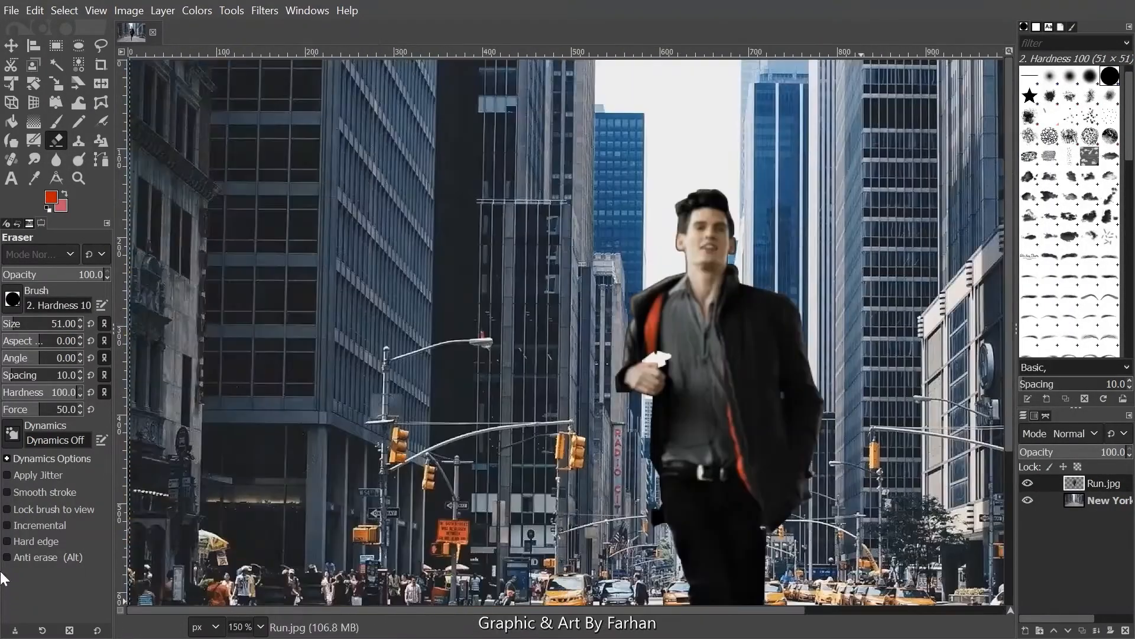
scroll(319, 407, "down", 1, "ctrl")
scroll(319, 407, "down", 2)
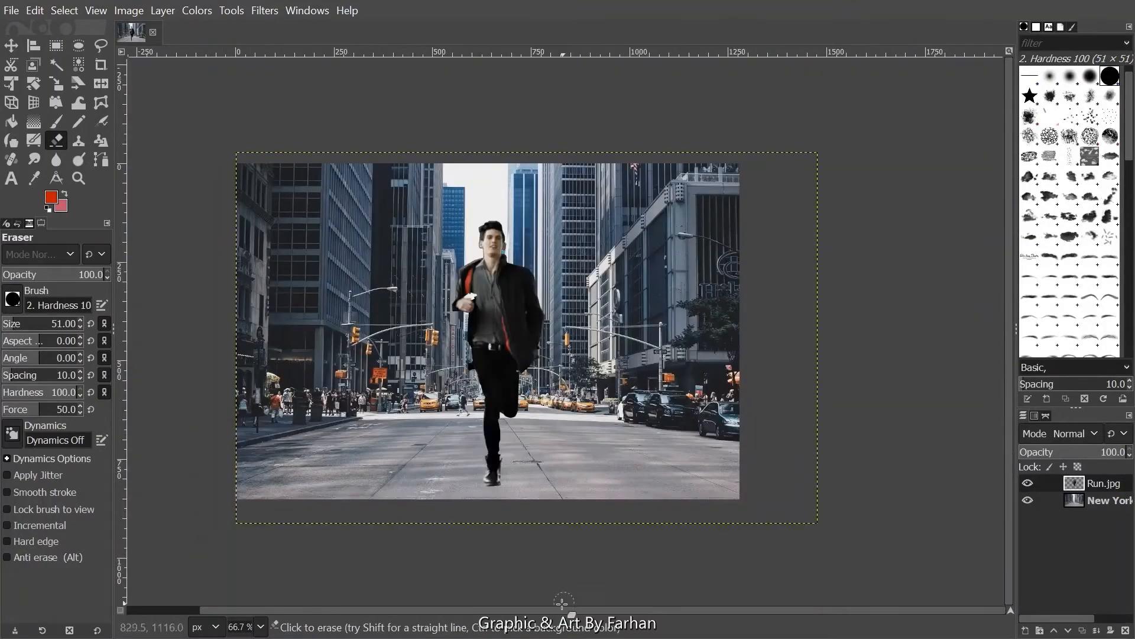
left_click_drag(563, 609, 483, 621)
key("1")
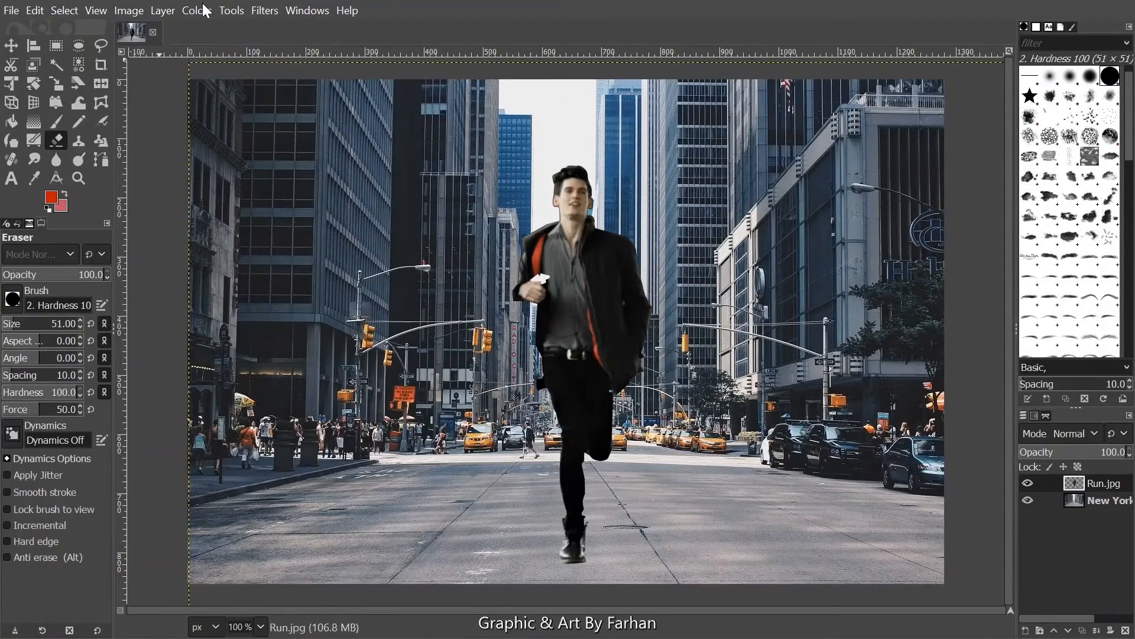
Start a Linear Motion Blur on the Run.jpg layer and try blur lengths between about 25 and 223 pixels
left_click(264, 10)
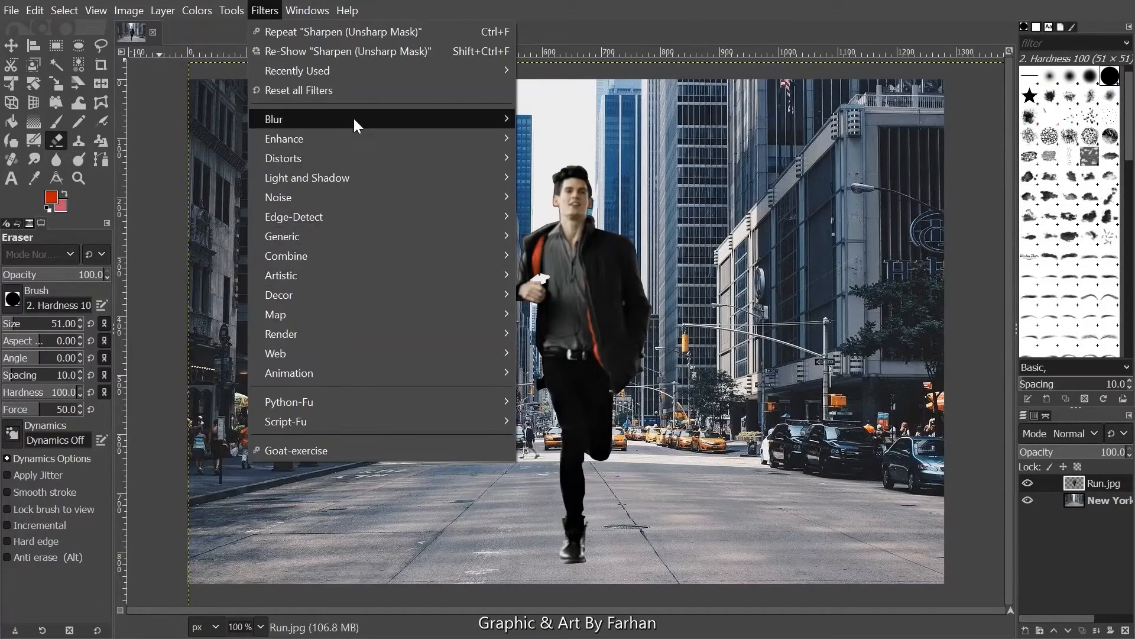
mouse_move(355, 118)
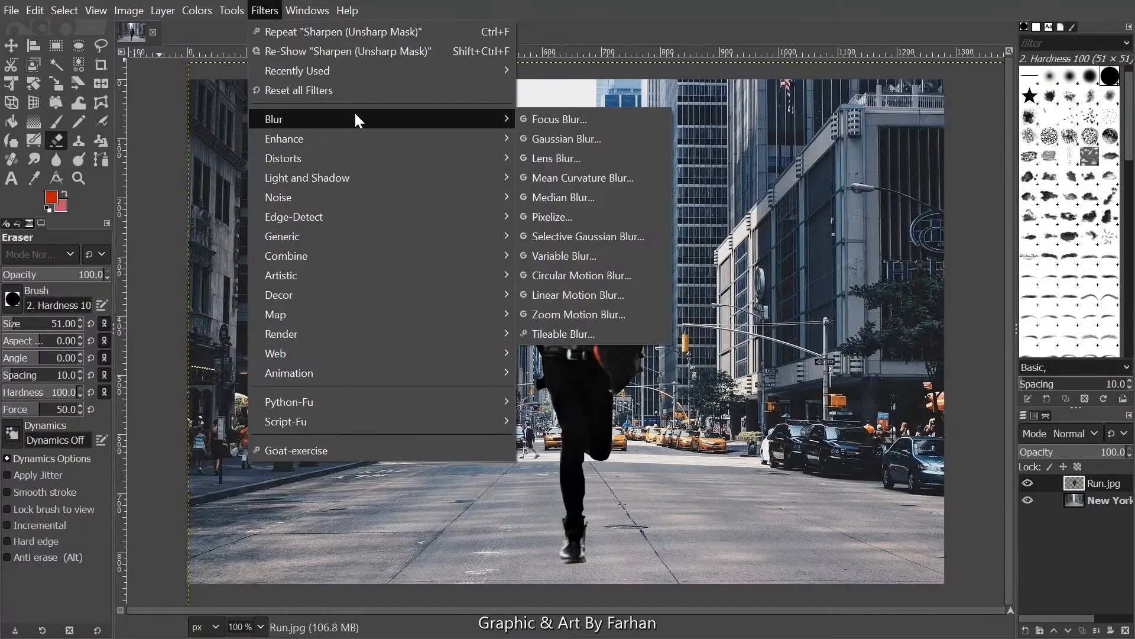
left_click(591, 294)
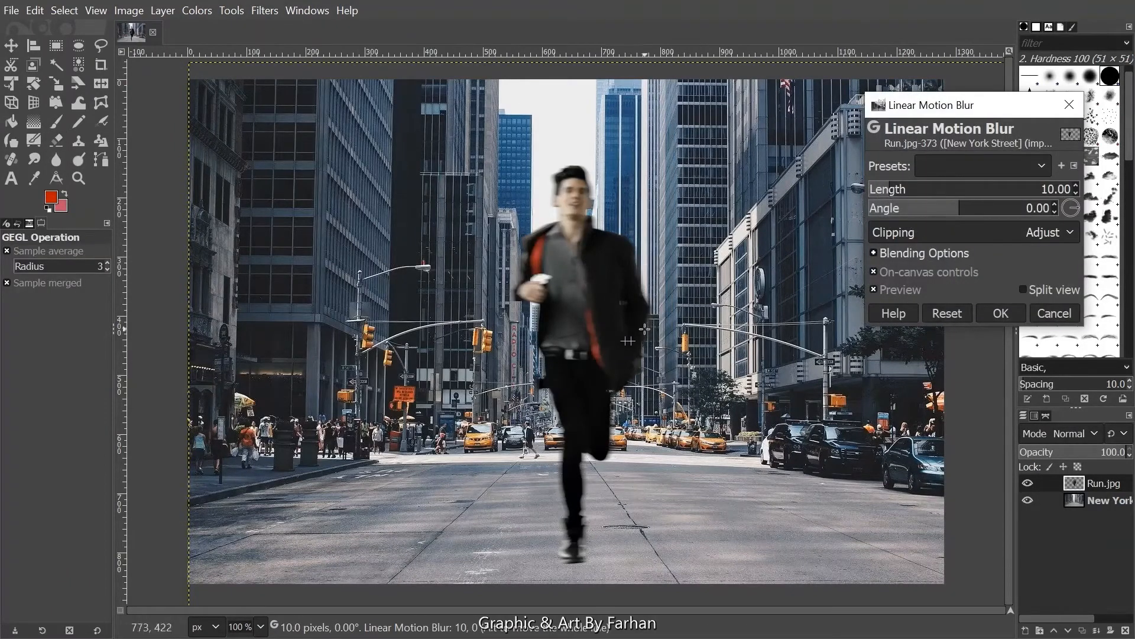
left_click(907, 190)
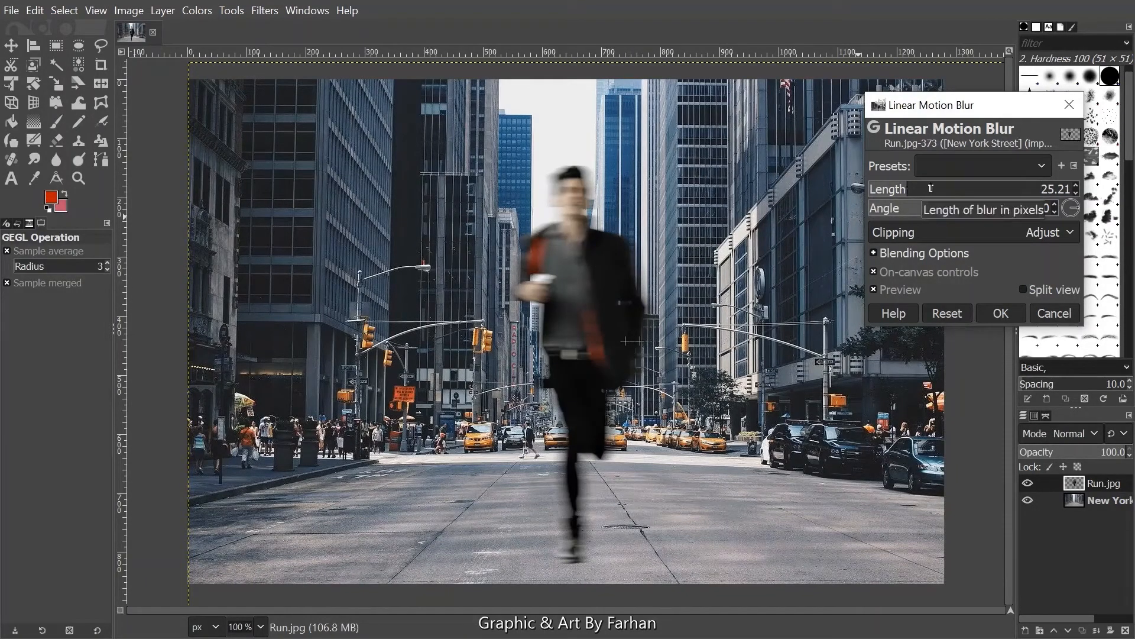
left_click(930, 188)
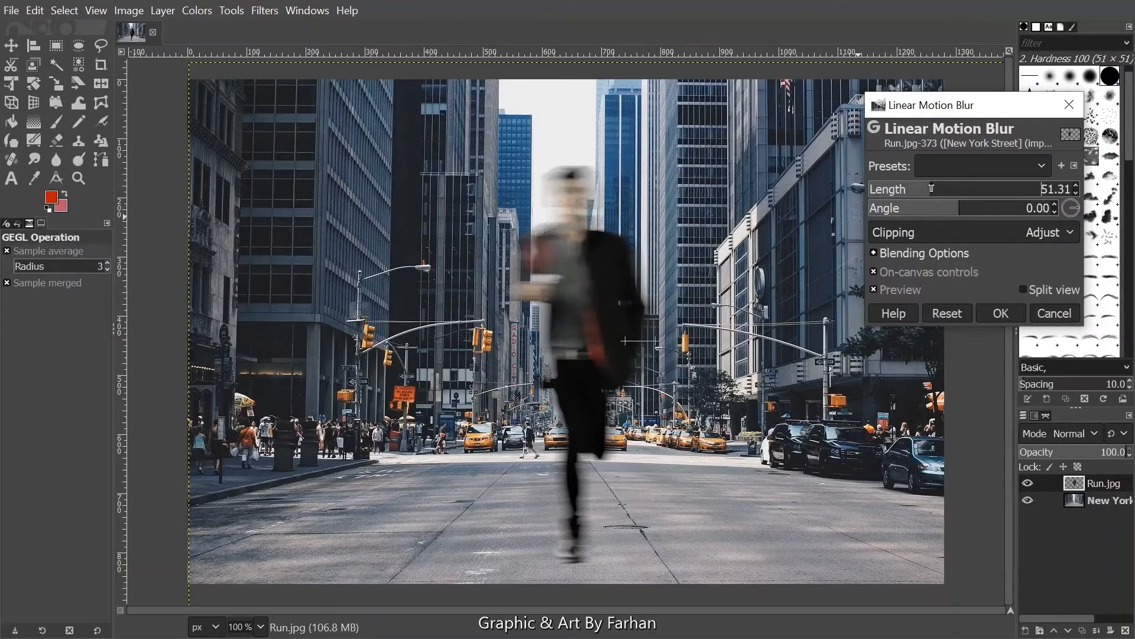
left_click(945, 189)
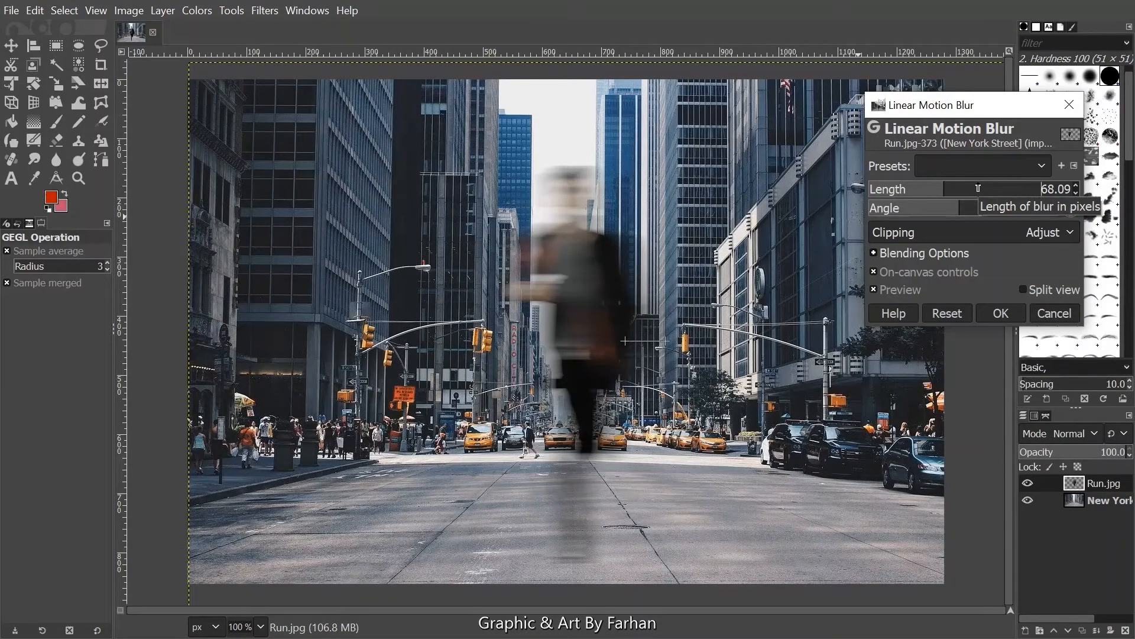
left_click_drag(970, 188, 993, 190)
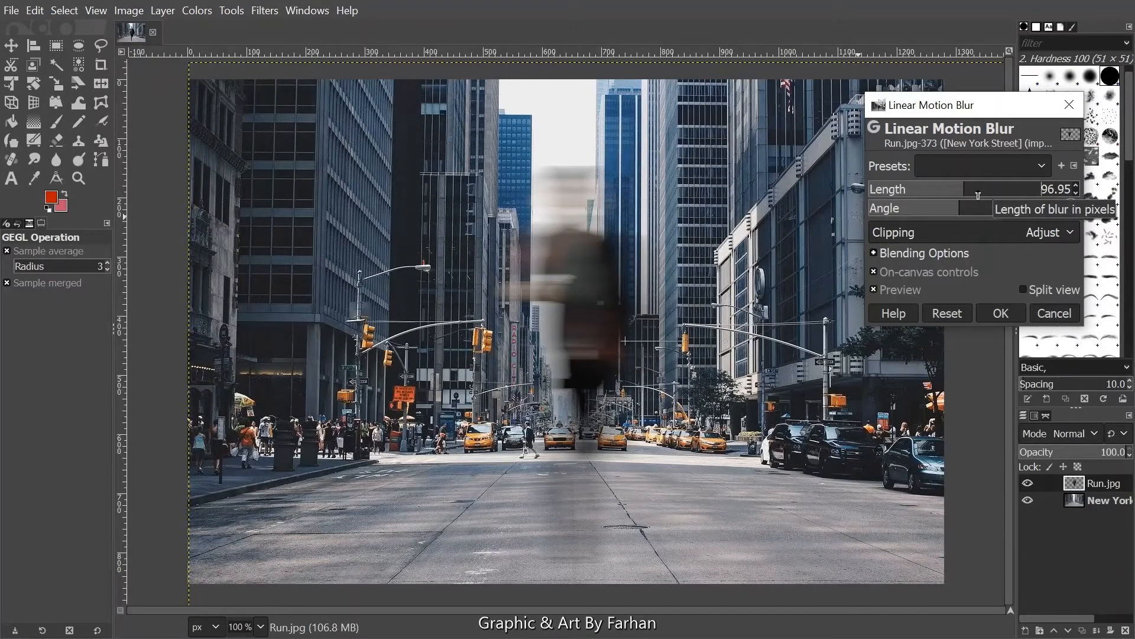
left_click_drag(979, 195, 986, 195)
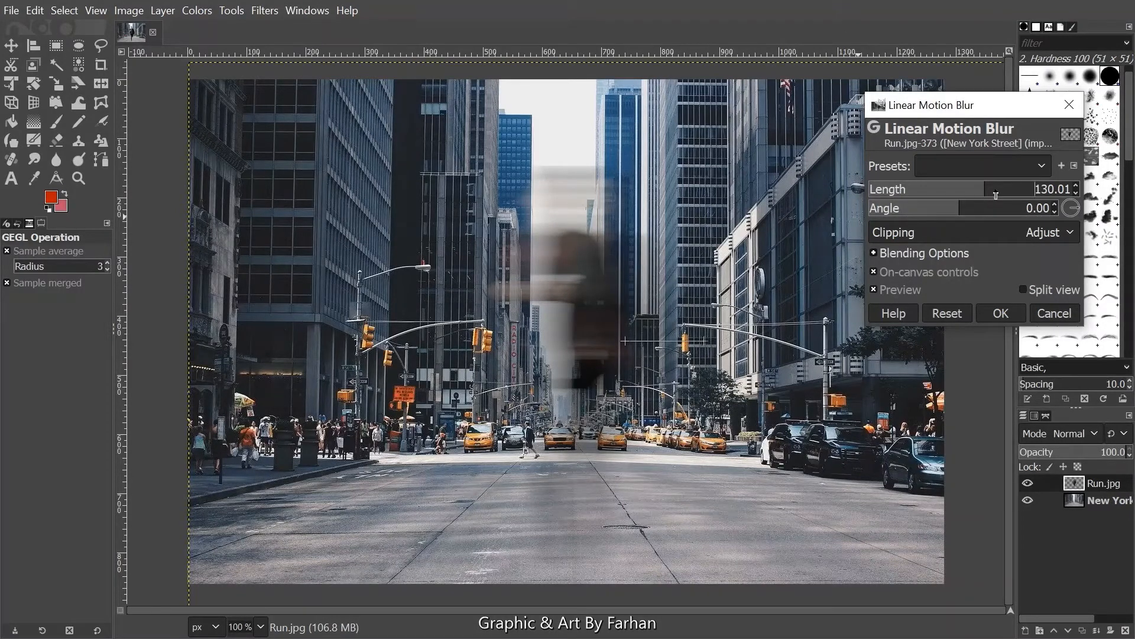
left_click_drag(996, 195, 1035, 194)
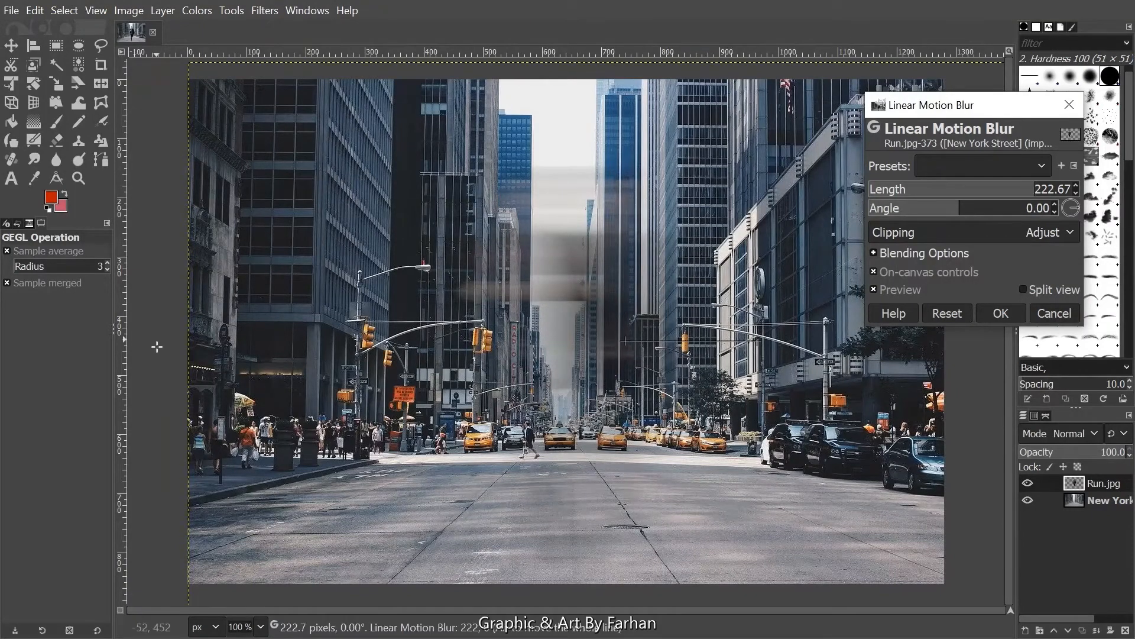
left_click_drag(1016, 192, 978, 192)
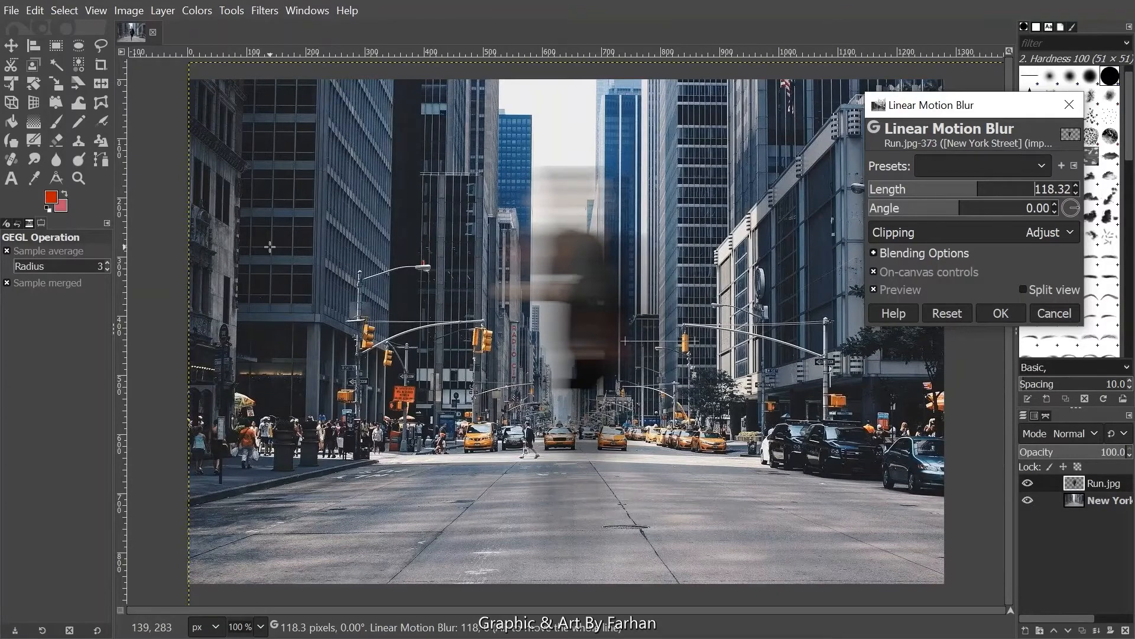
mouse_move(973, 192)
left_mouse_down()
mouse_move(906, 199)
mouse_move(959, 197)
left_mouse_up()
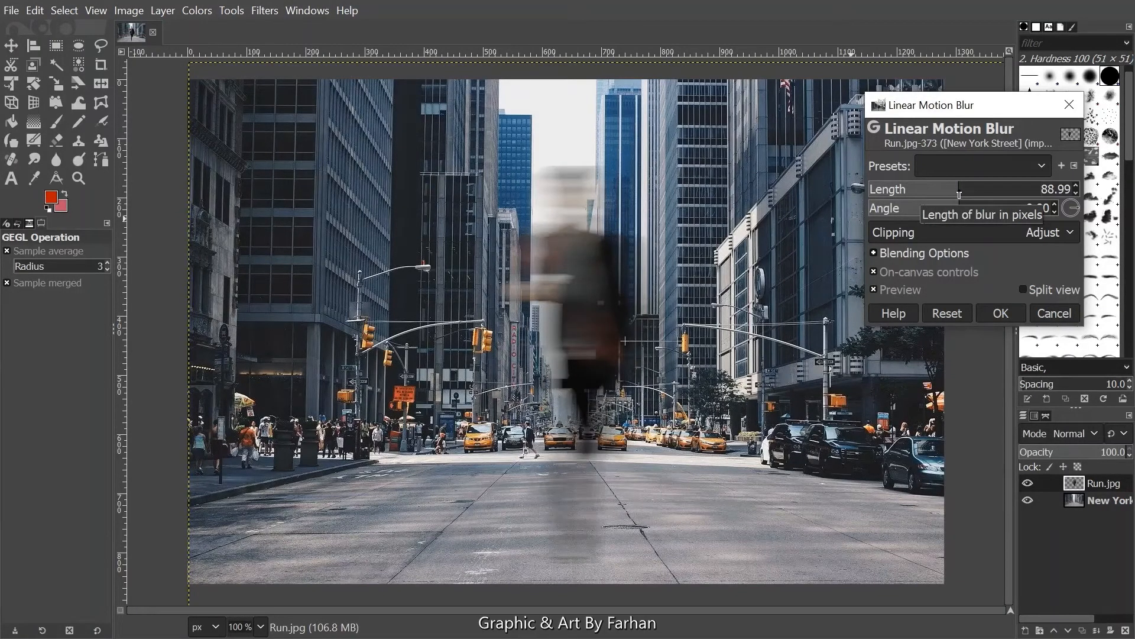
Set the length of the Linear Motion Blur to 90 pixels
left_click(1075, 184)
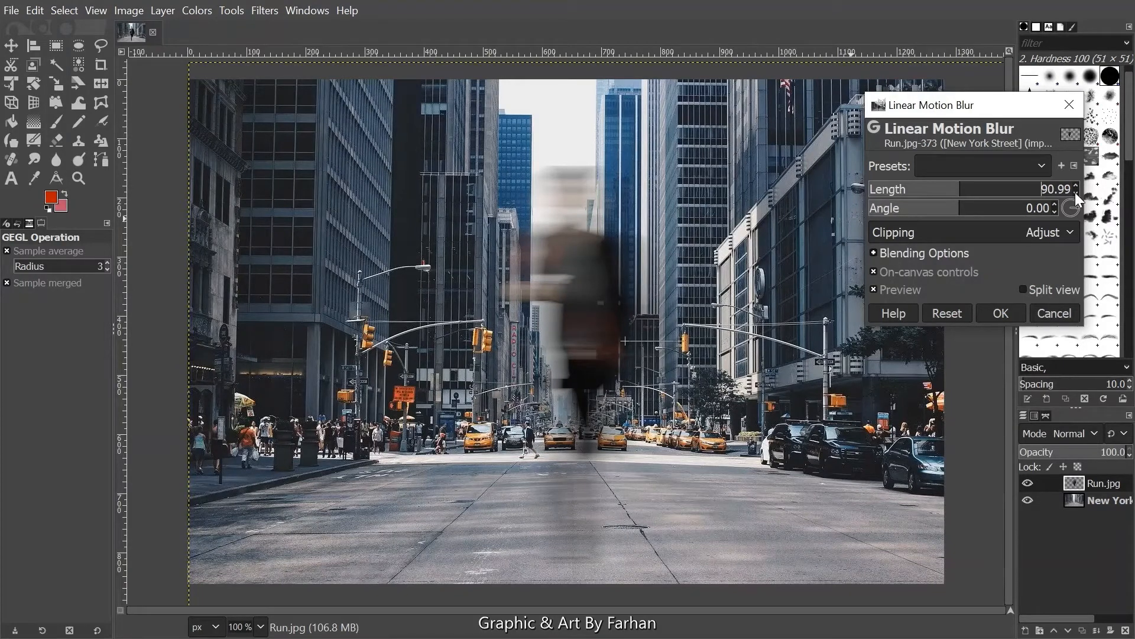
left_click(1036, 196)
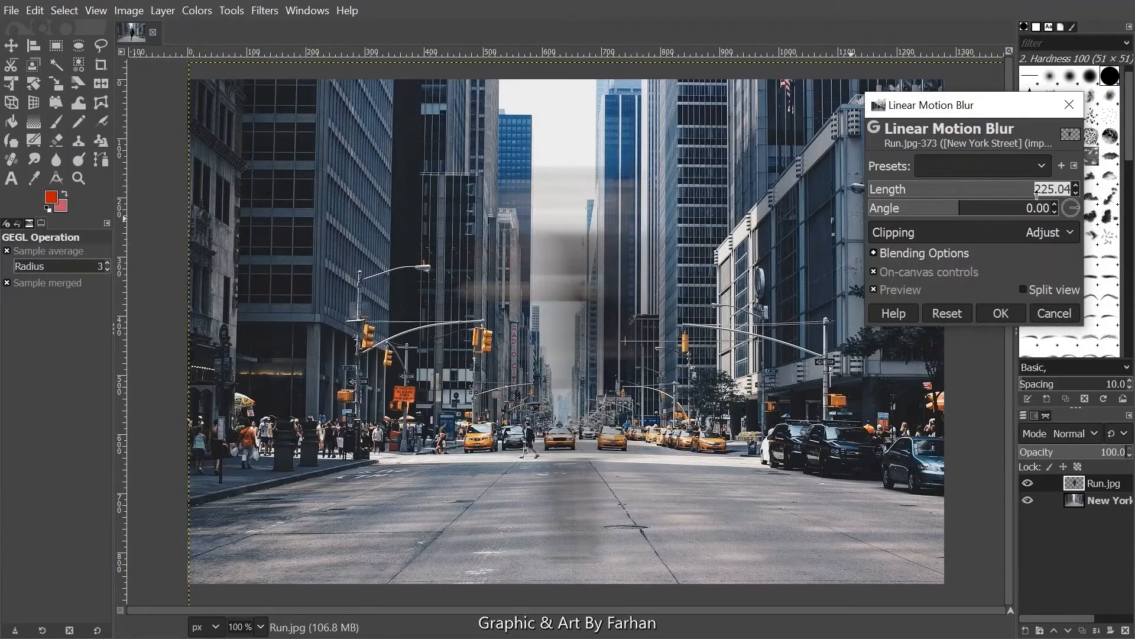
type("90")
key("Return")
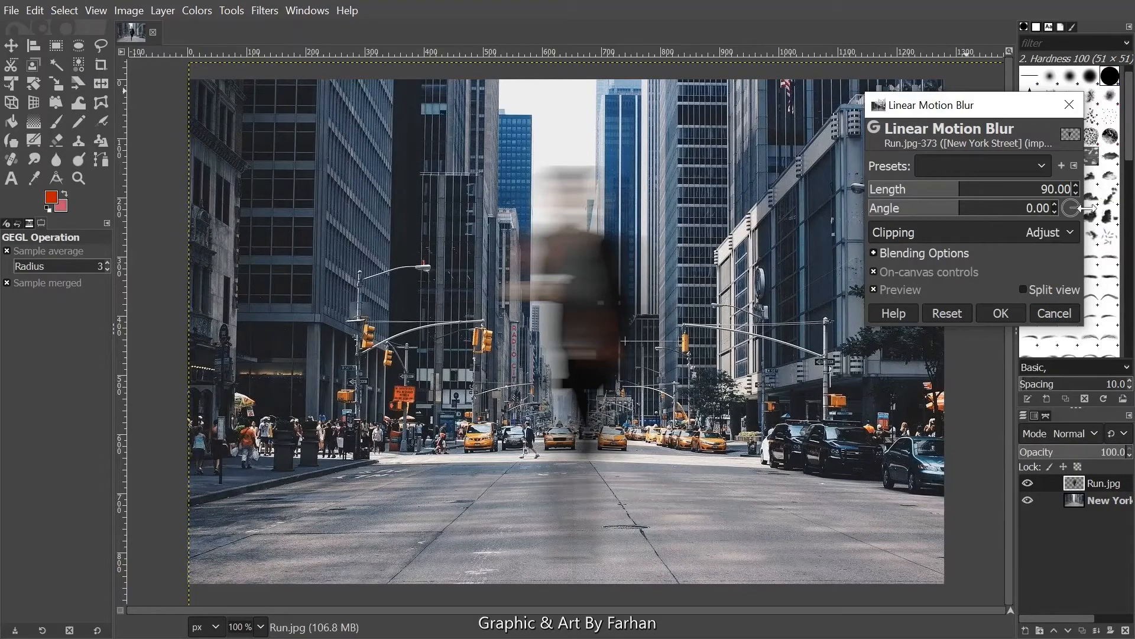
Set the blur angle to 2 degrees and apply the Linear Motion Blur to the man
mouse_move(977, 210)
left_mouse_down()
mouse_move(1011, 210)
mouse_move(886, 222)
mouse_move(963, 223)
left_mouse_up()
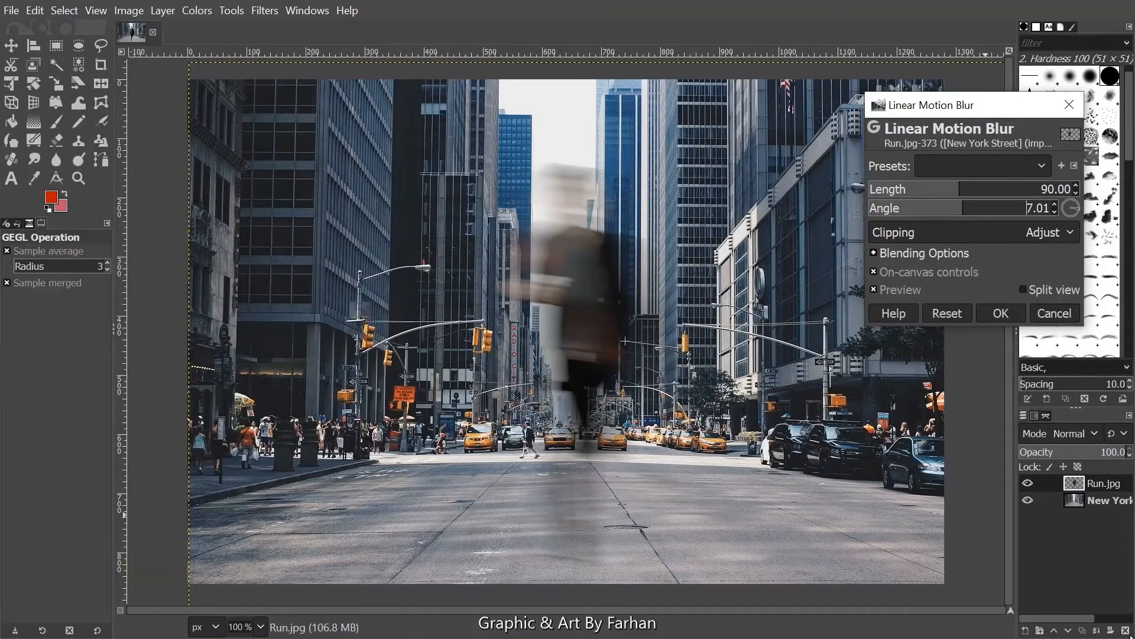
left_click(963, 214)
type("2")
key("Return")
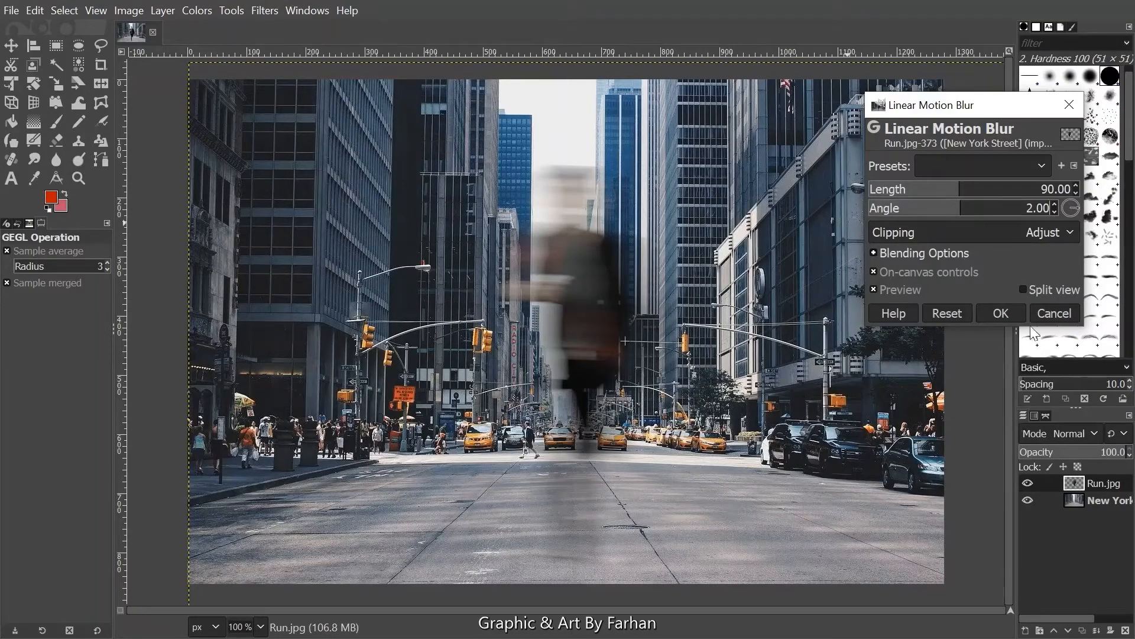
left_click(1007, 315)
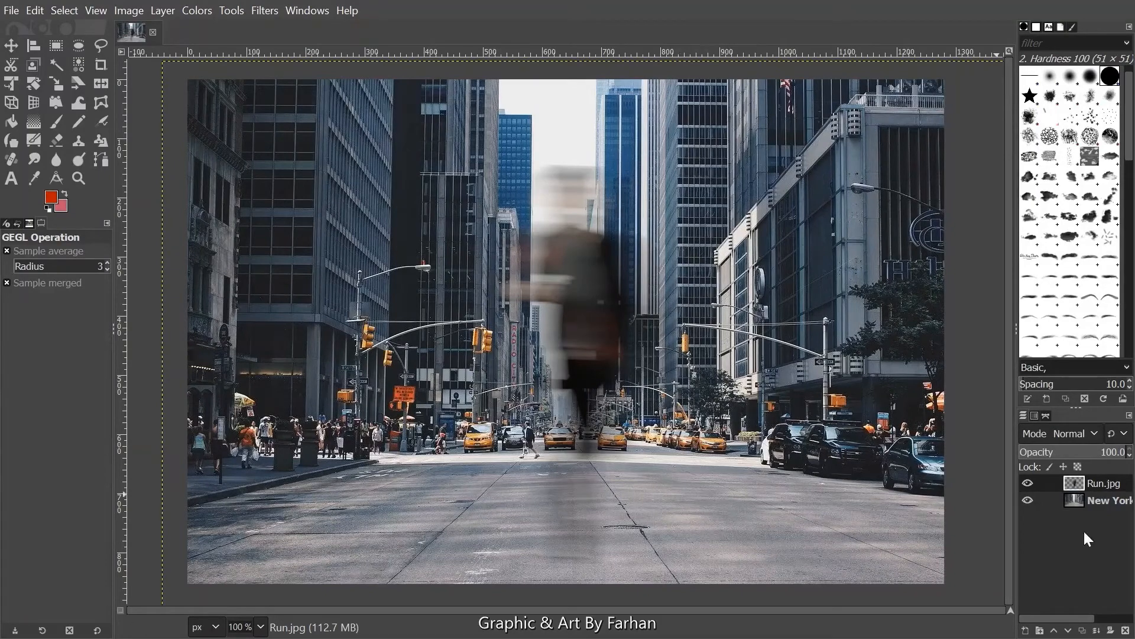
Add a new transparent layer above Run.jpg and choose the soft square SpeedArt brush for the Paintbrush
left_click(1026, 630)
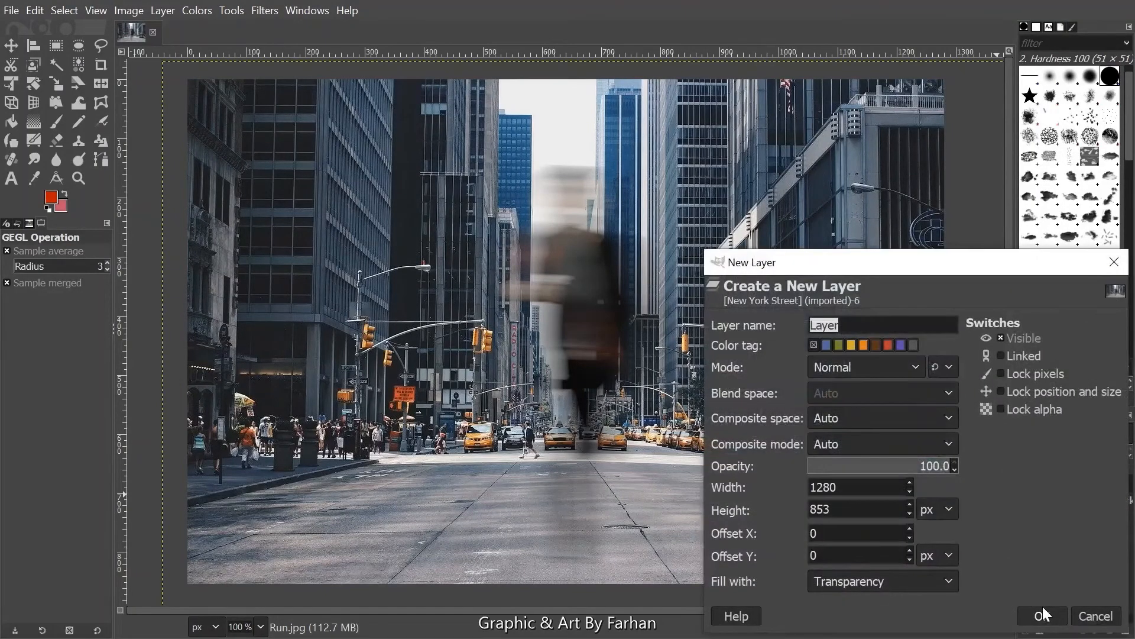
left_click(1044, 614)
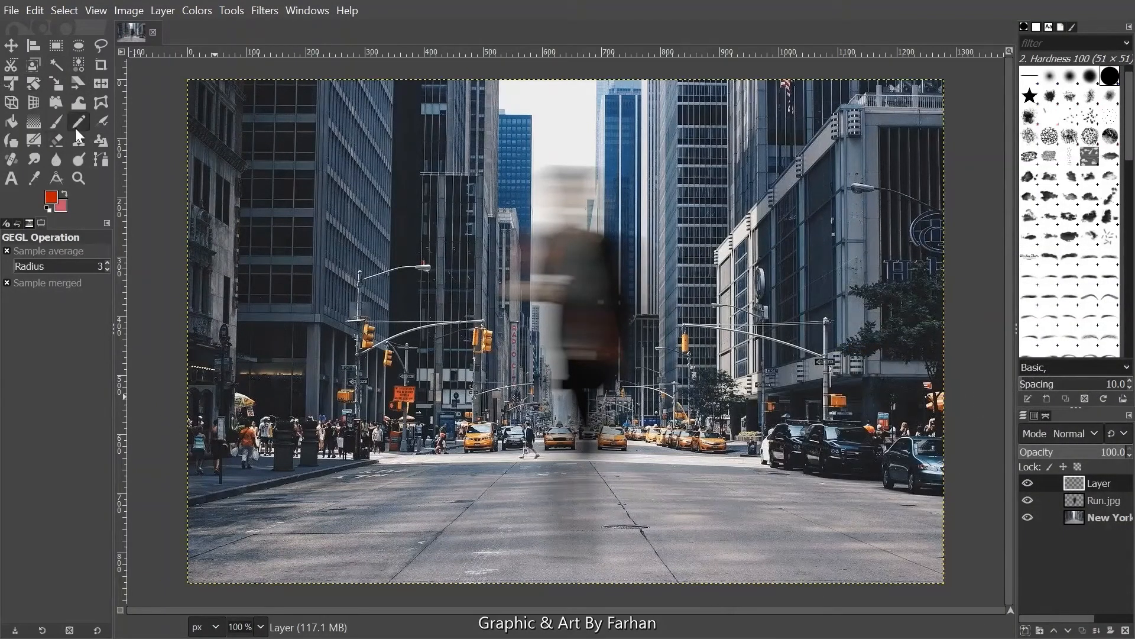
key("b")
key("p")
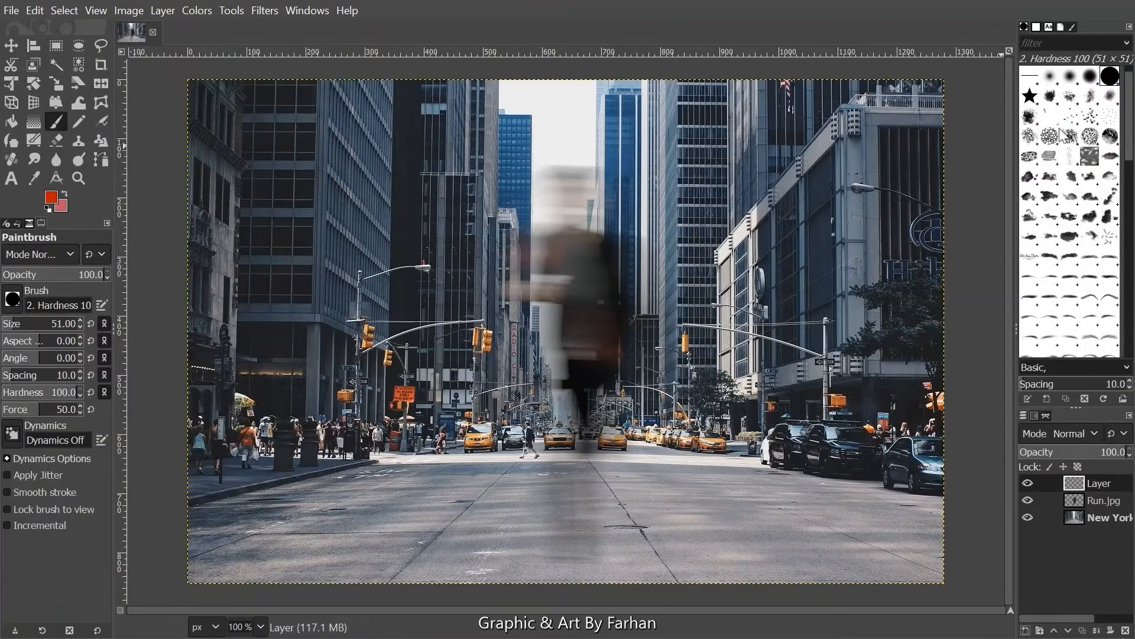
scroll(1058, 135, "down", 5)
scroll(1072, 267, "down", 10)
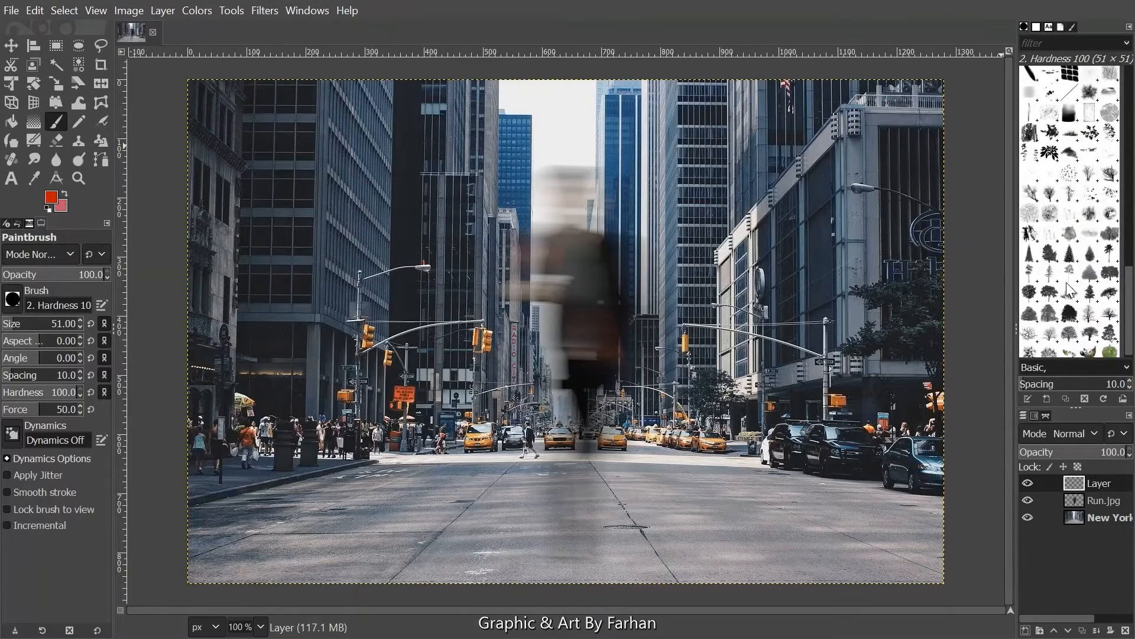
scroll(1070, 288, "up", 1)
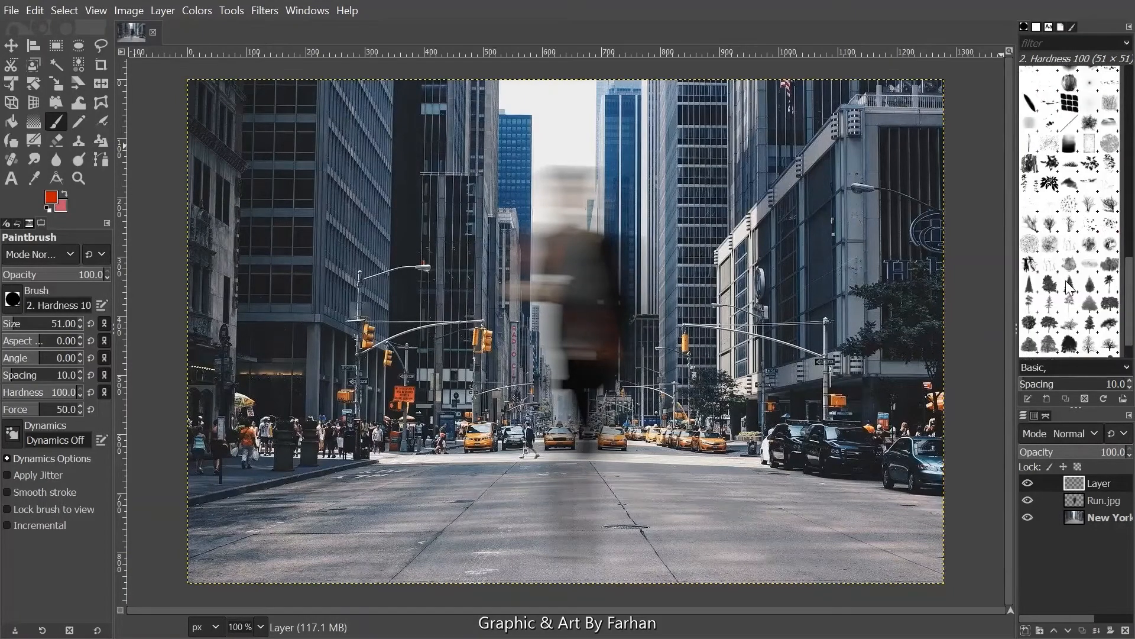
left_click(1030, 124)
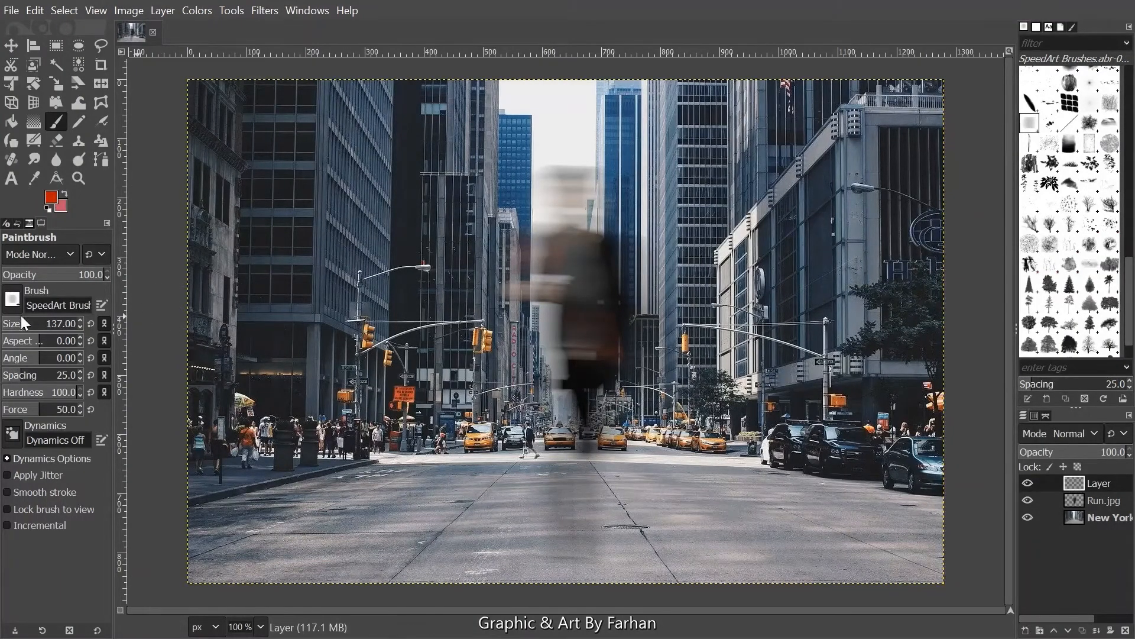
mouse_move(28, 305)
left_mouse_down()
mouse_move(90, 305)
mouse_move(26, 306)
left_mouse_up()
Switch to the Airbrush with a brush size of 987, and test a red dab over the blurred man before undoing it
left_click(98, 123)
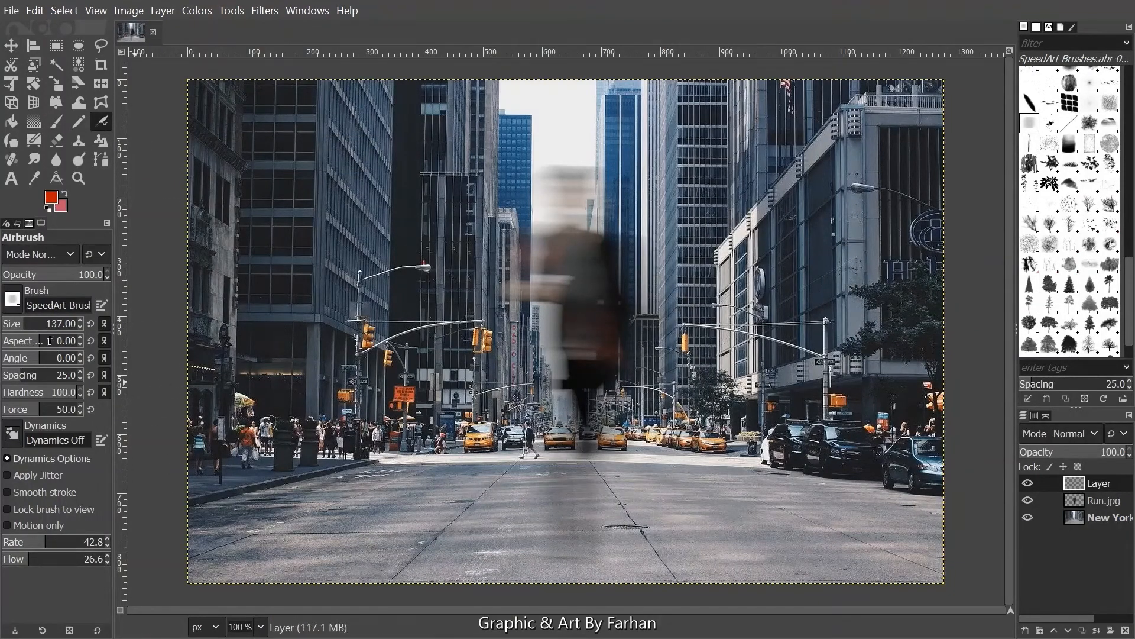
left_click(48, 326)
left_click(64, 328)
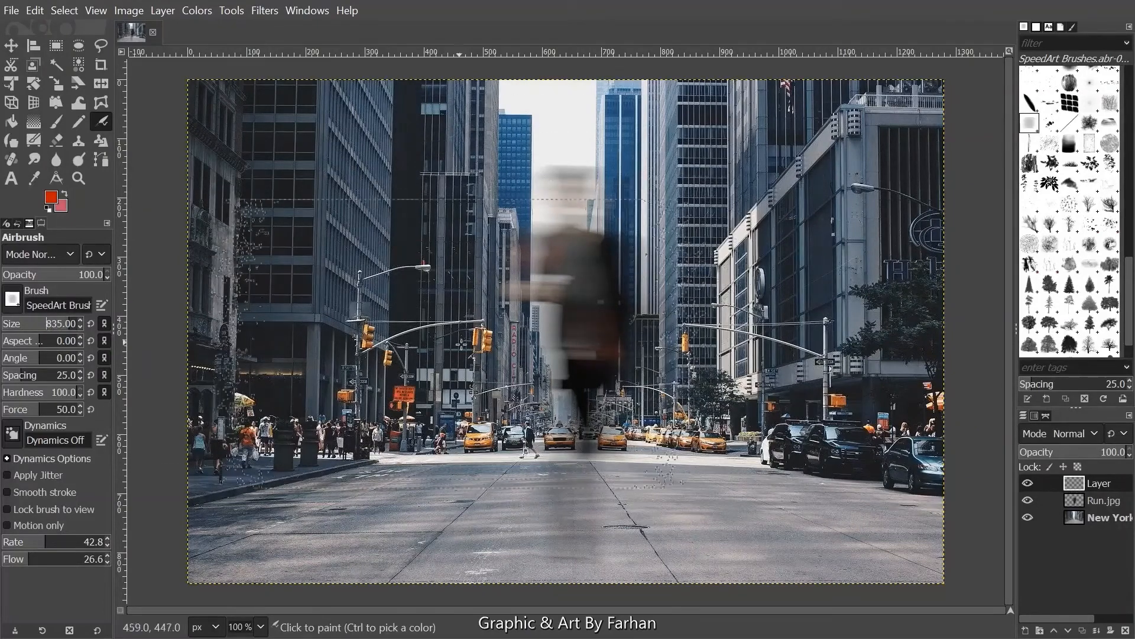
left_click(77, 325)
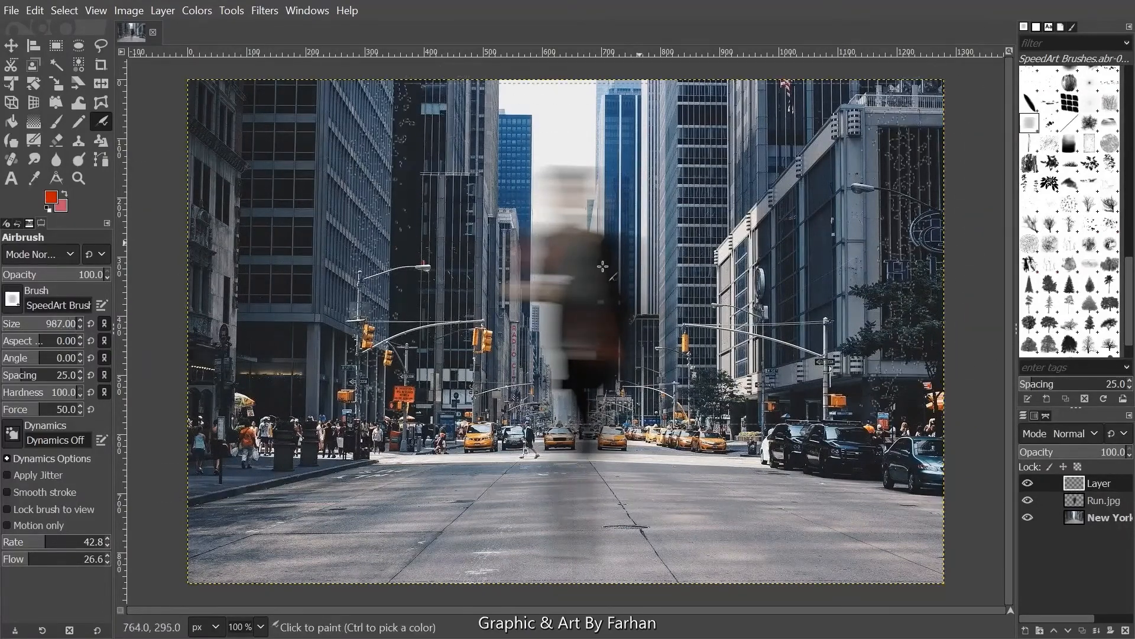
left_click(587, 341)
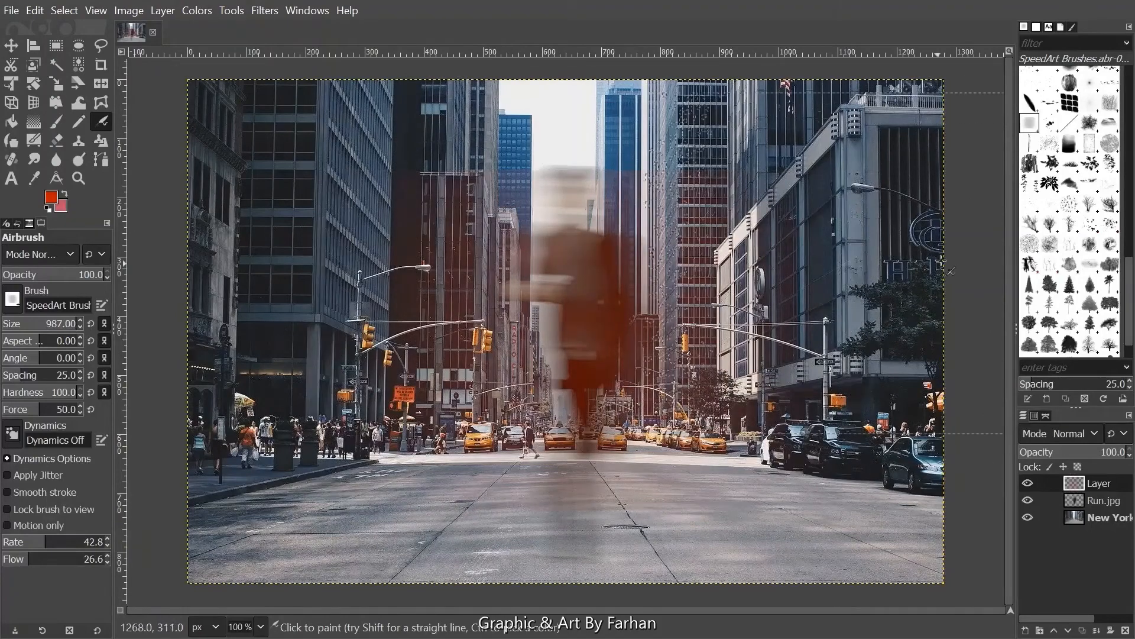
key("ctrl+z")
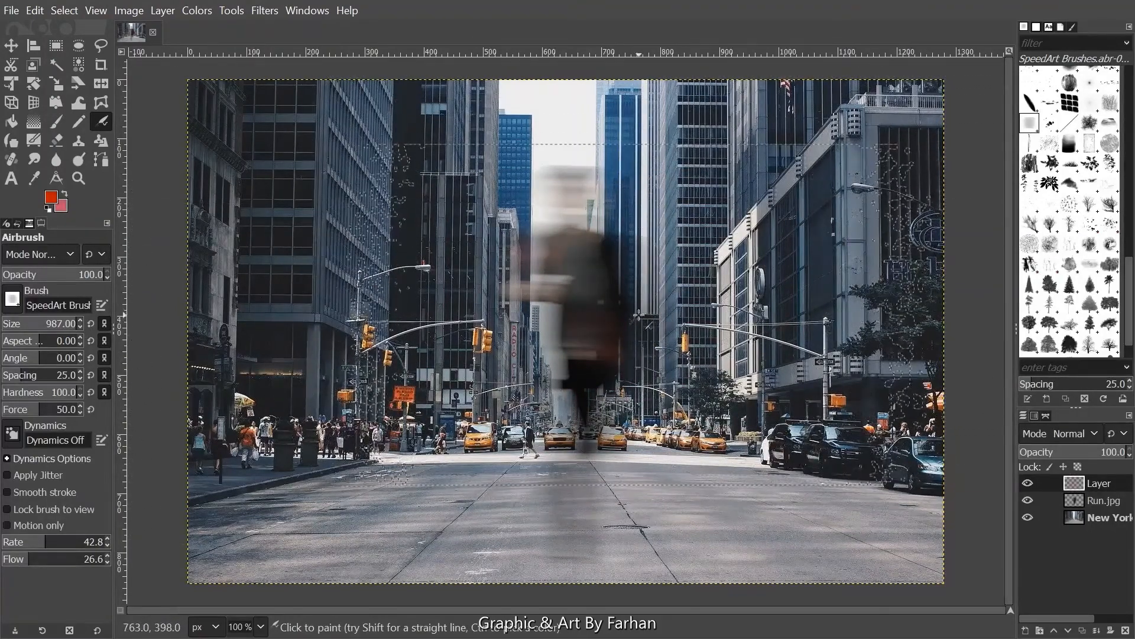
Open Run.jpg from the Super Speed Effect folder as a separate image and show the man's red jacket lining up close
left_click(11, 10)
left_click(47, 71)
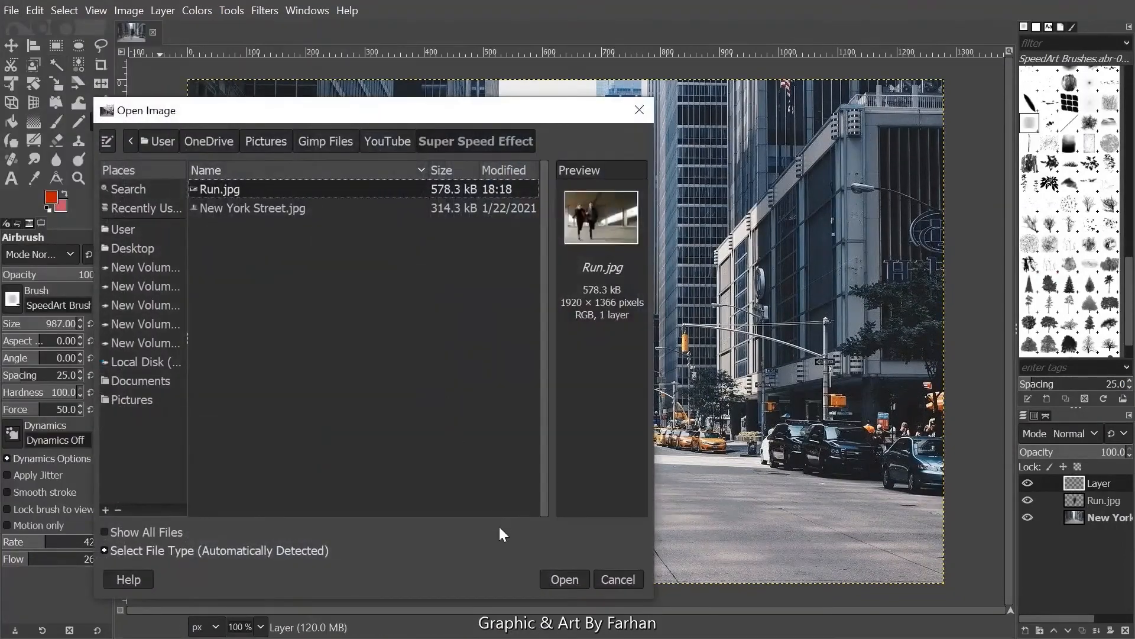
left_click(550, 572)
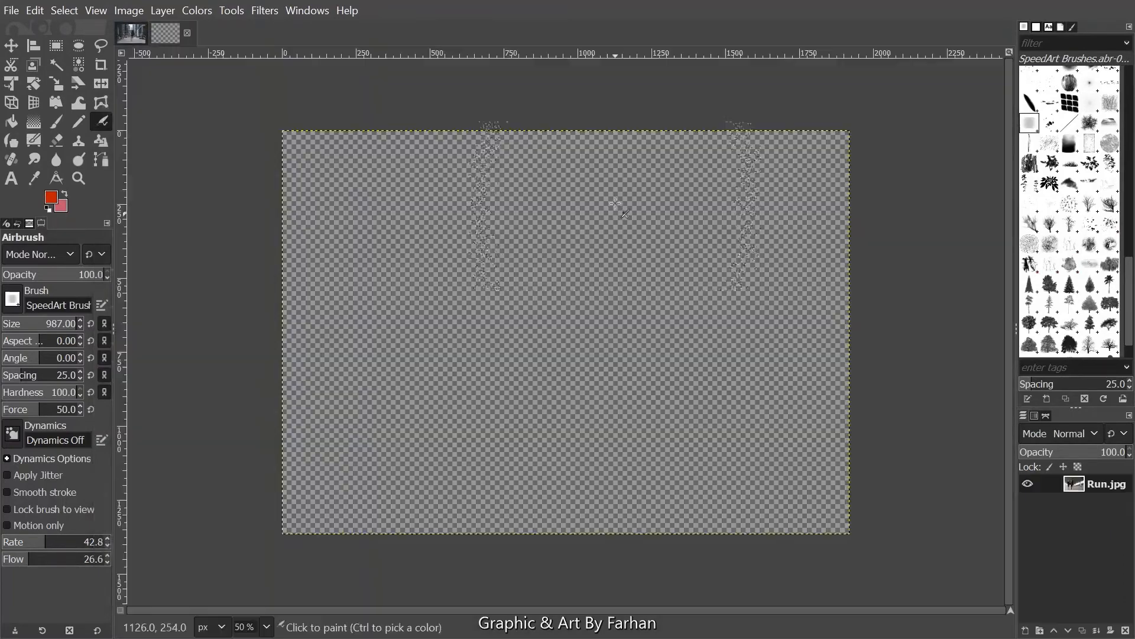
scroll(517, 388, "up", 3)
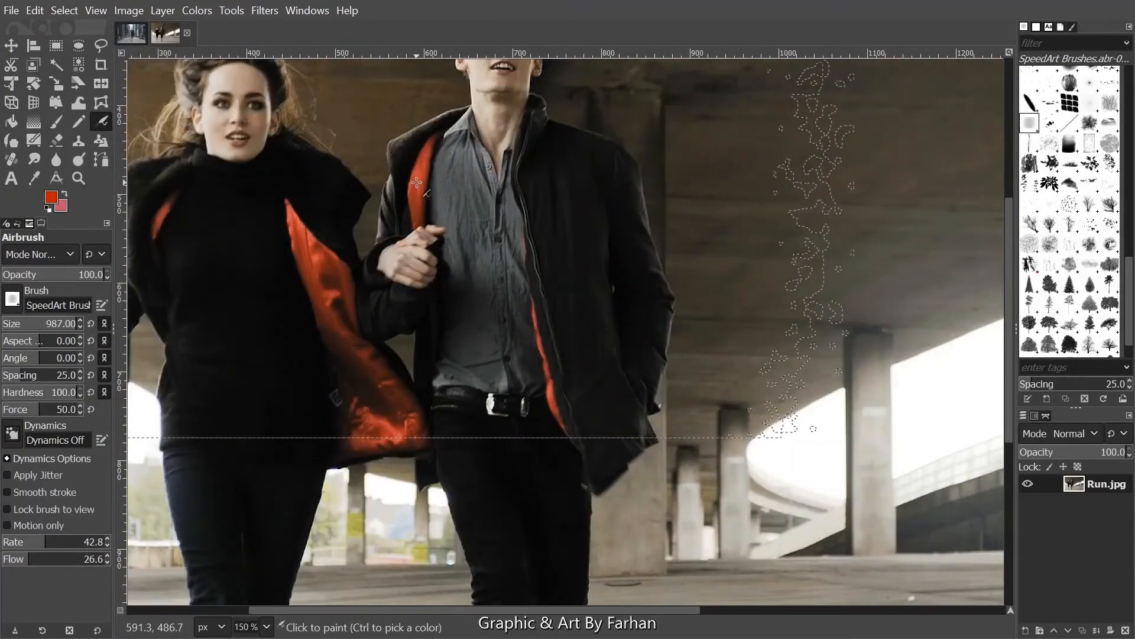
Examine the red lining of the man's jacket up close, and return to the New York street composite
scroll(420, 178, "up", 2)
scroll(415, 178, "up", 1)
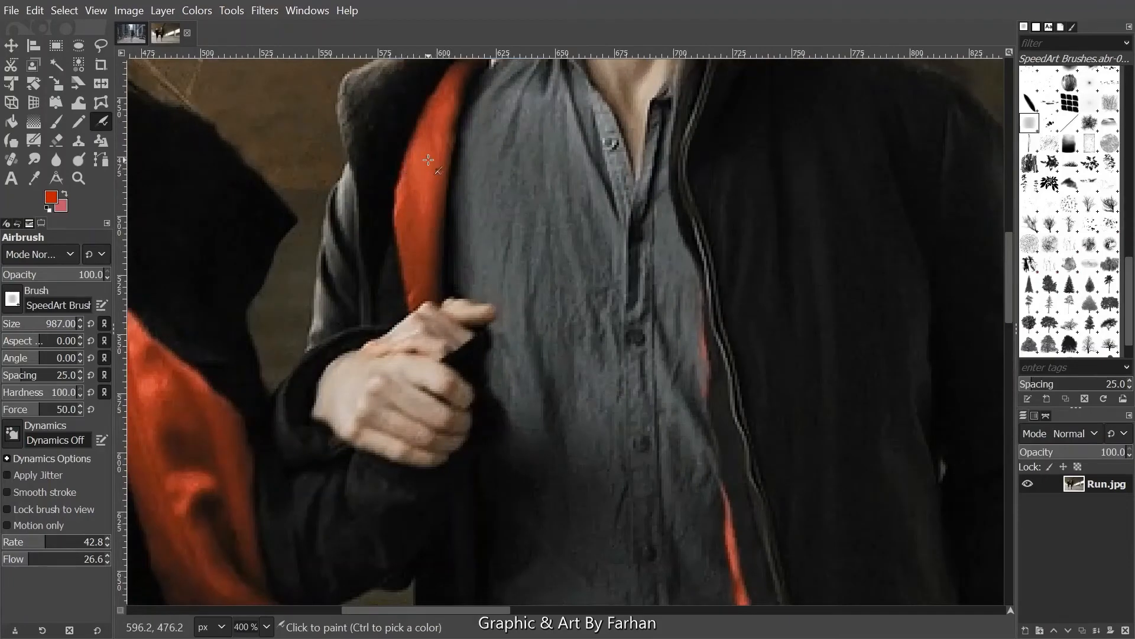
scroll(420, 168, "down", 4)
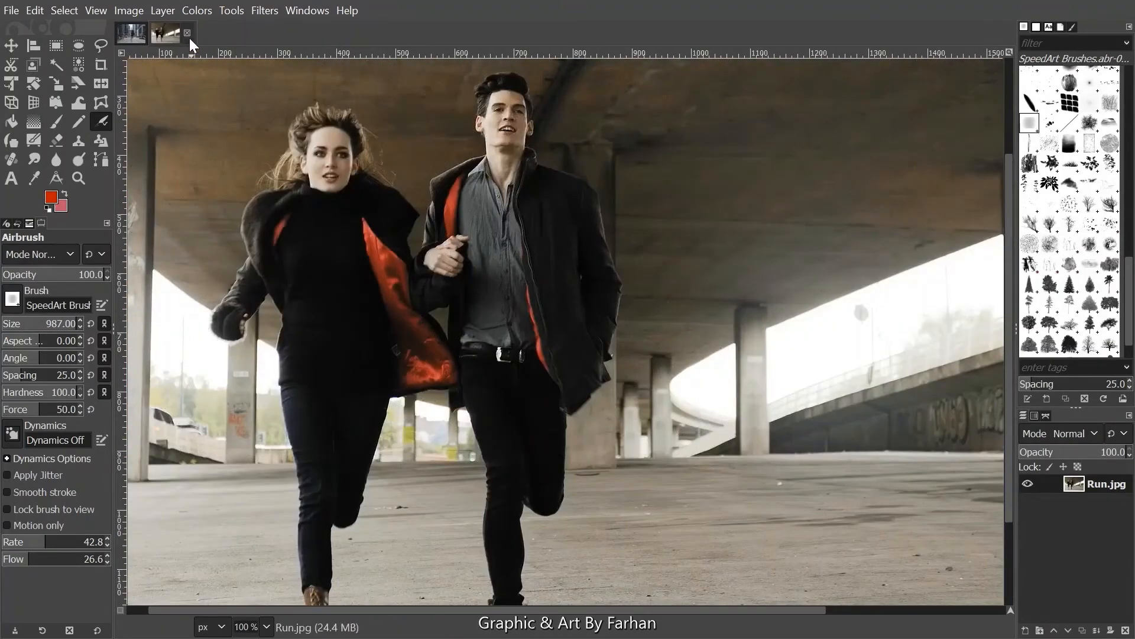
left_click(118, 35)
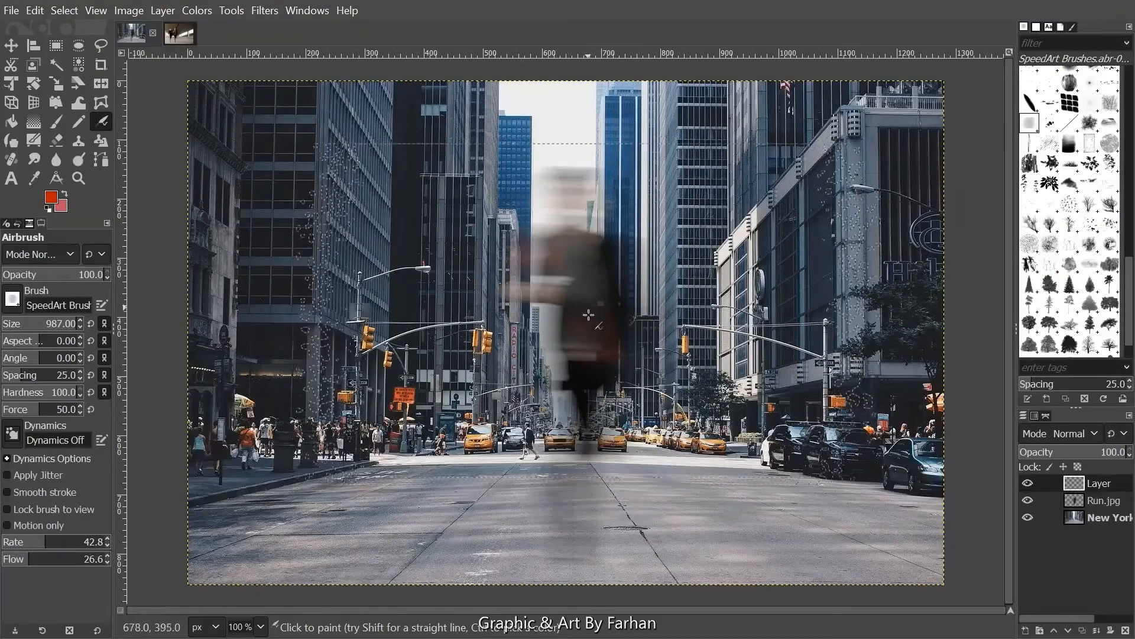
Clear the selection, set the foreground colour to black and airbrush a dab over the blurred man on the new layer
key("ctrl+shift+a")
left_click(49, 202)
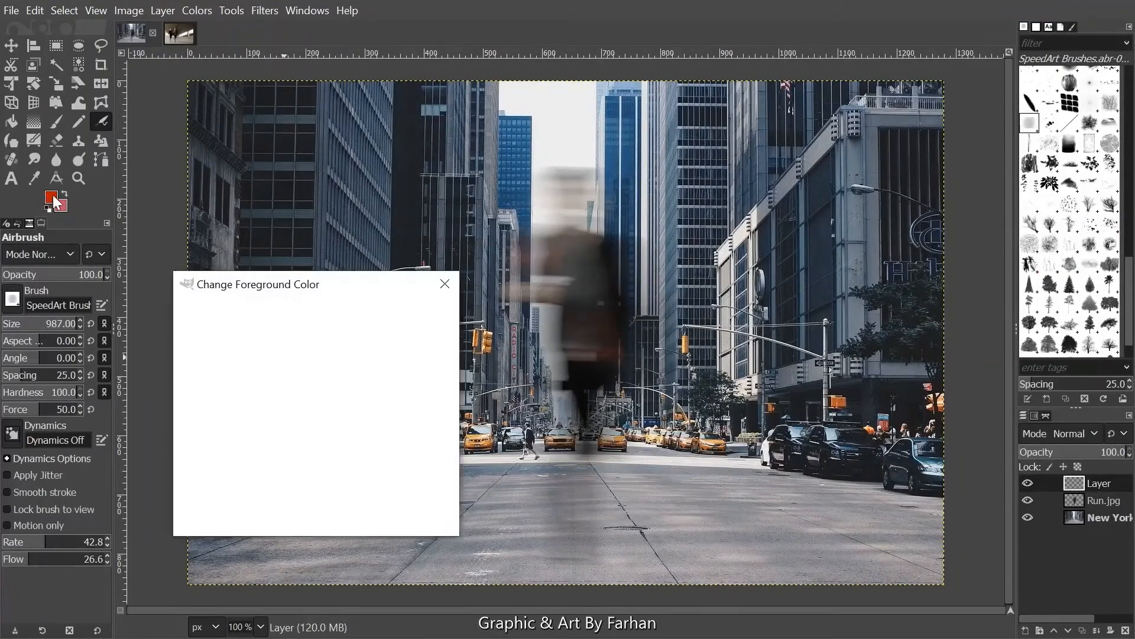
left_click_drag(236, 375, 97, 464)
left_click(383, 513)
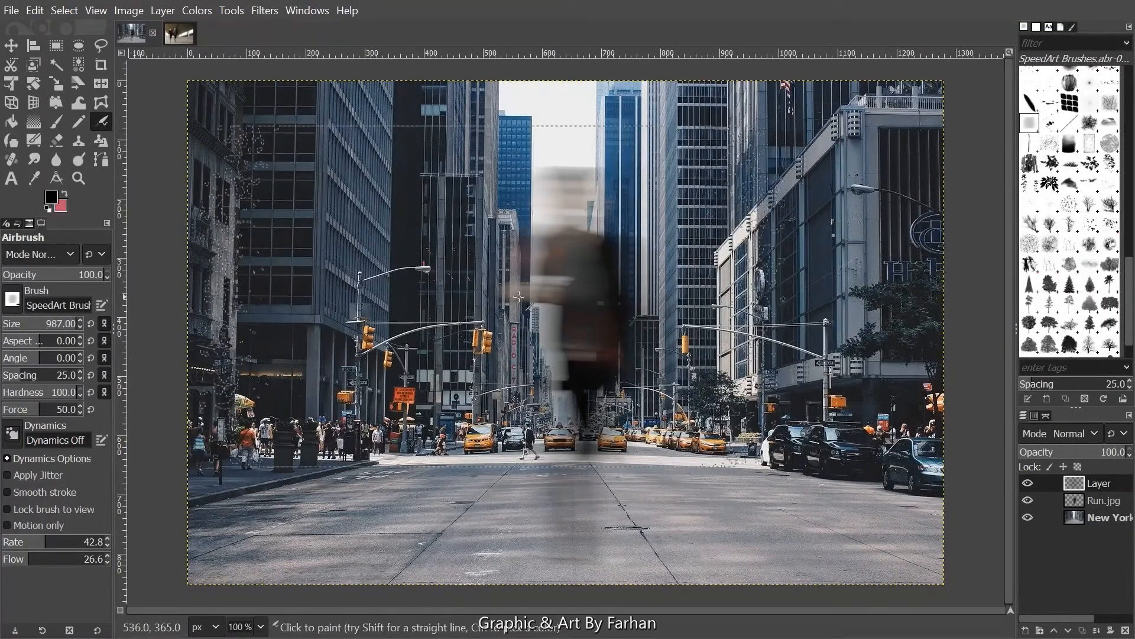
left_click_drag(557, 344, 553, 339)
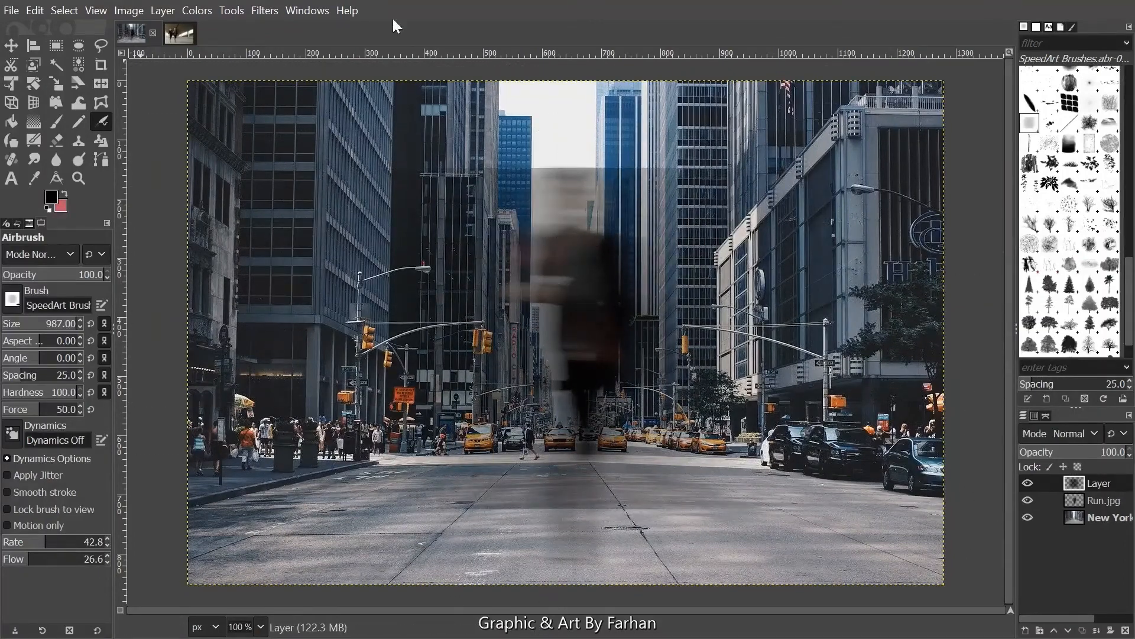
Apply a Linear Motion Blur to the black dab layer with length 206.29 and angle -8.18
left_click(275, 10)
mouse_move(314, 124)
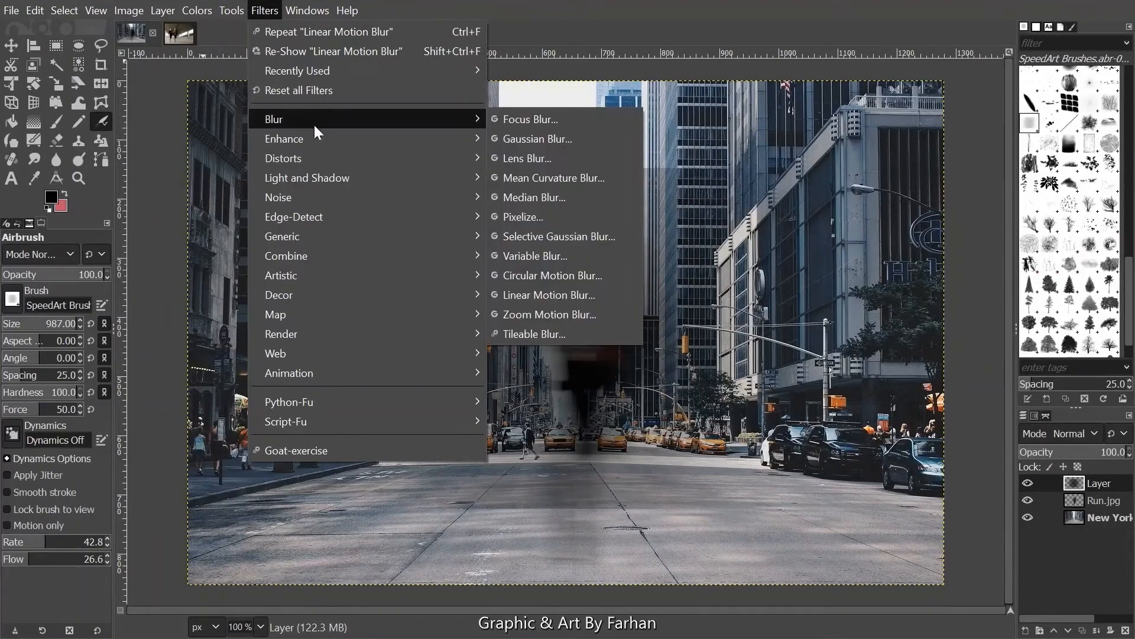
left_click(567, 293)
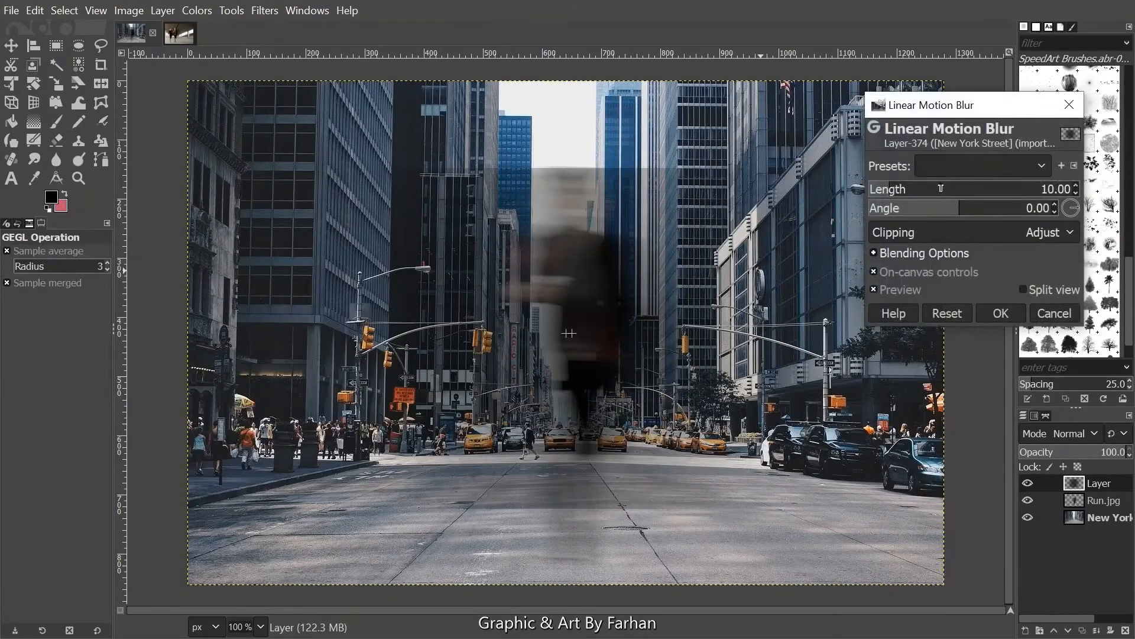
left_click_drag(941, 188, 1027, 188)
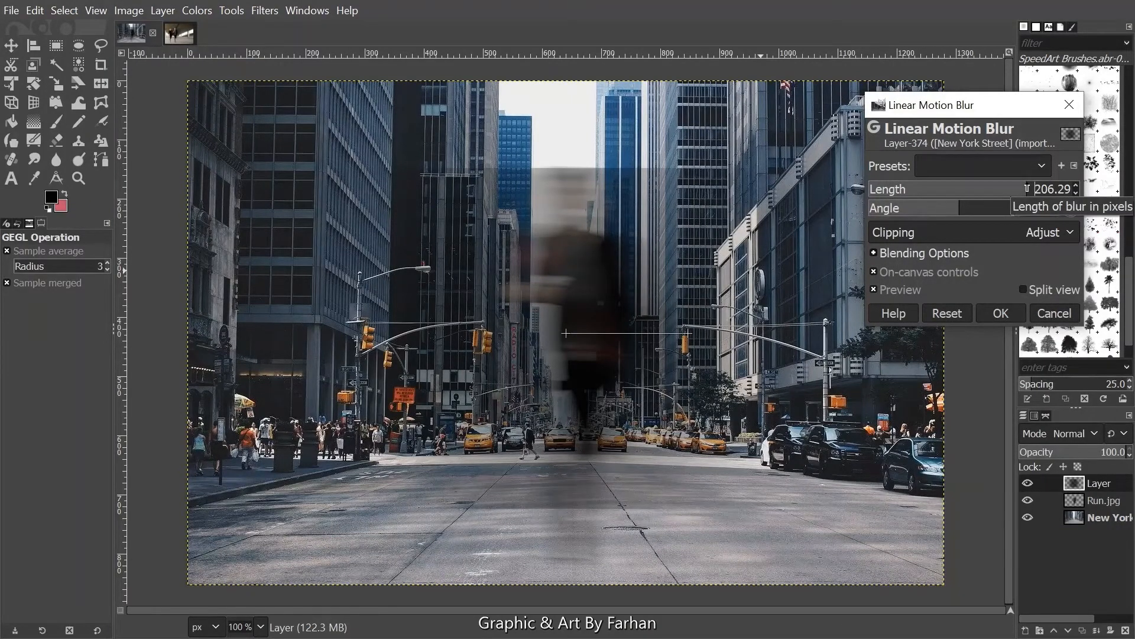
left_click(956, 211)
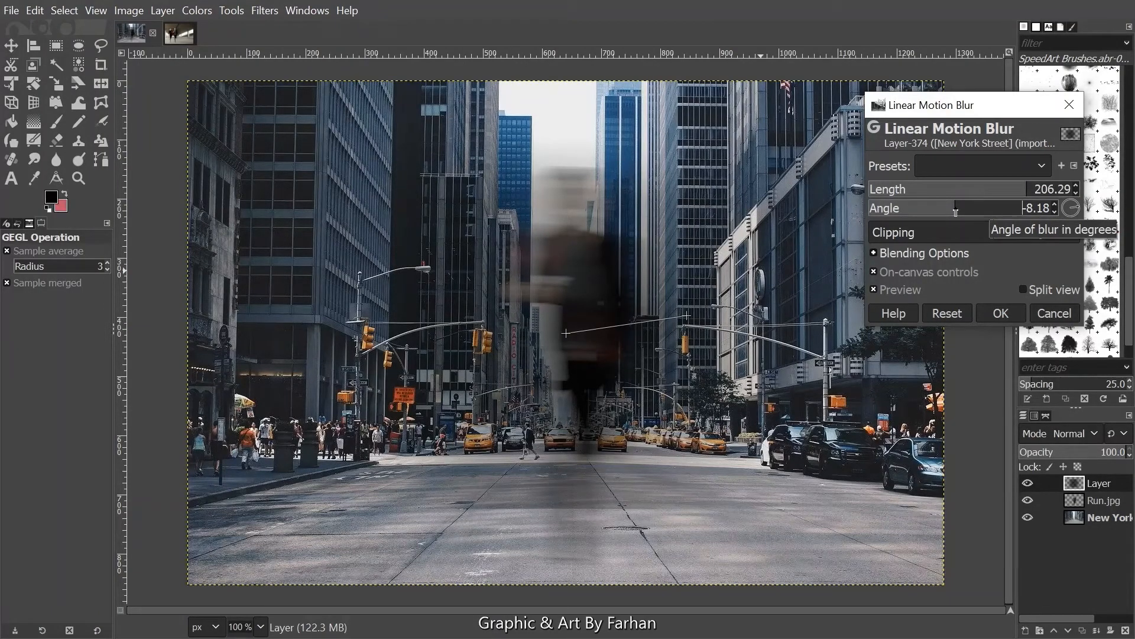
key("Return")
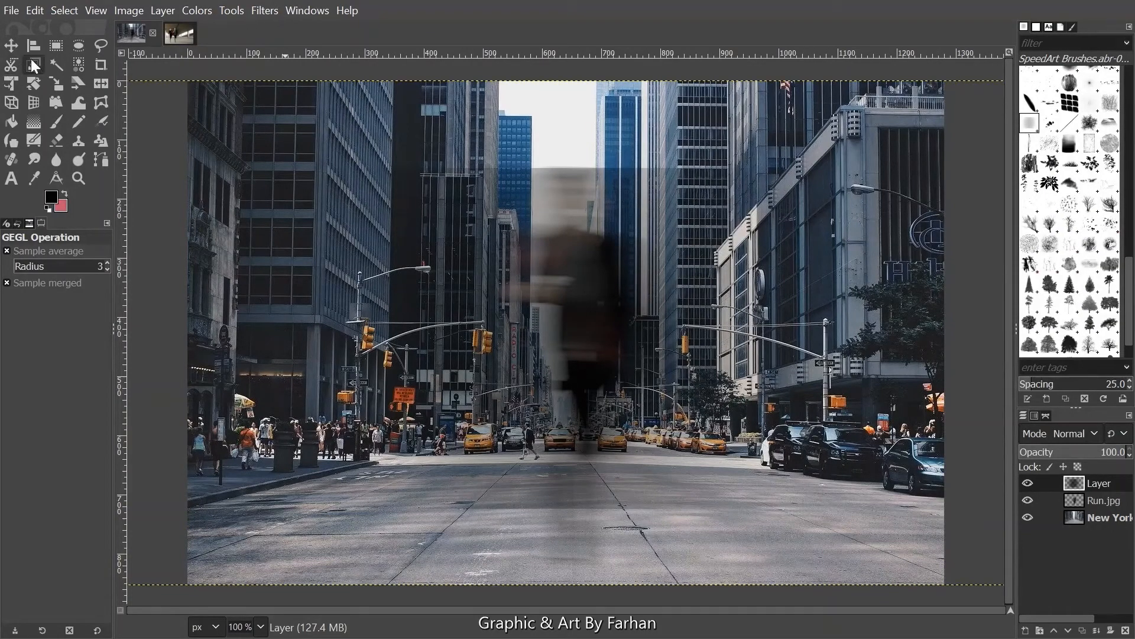
Stretch the blurred dab layer horizontally with the Scale tool, extending it further past both sides of the image
left_click(58, 86)
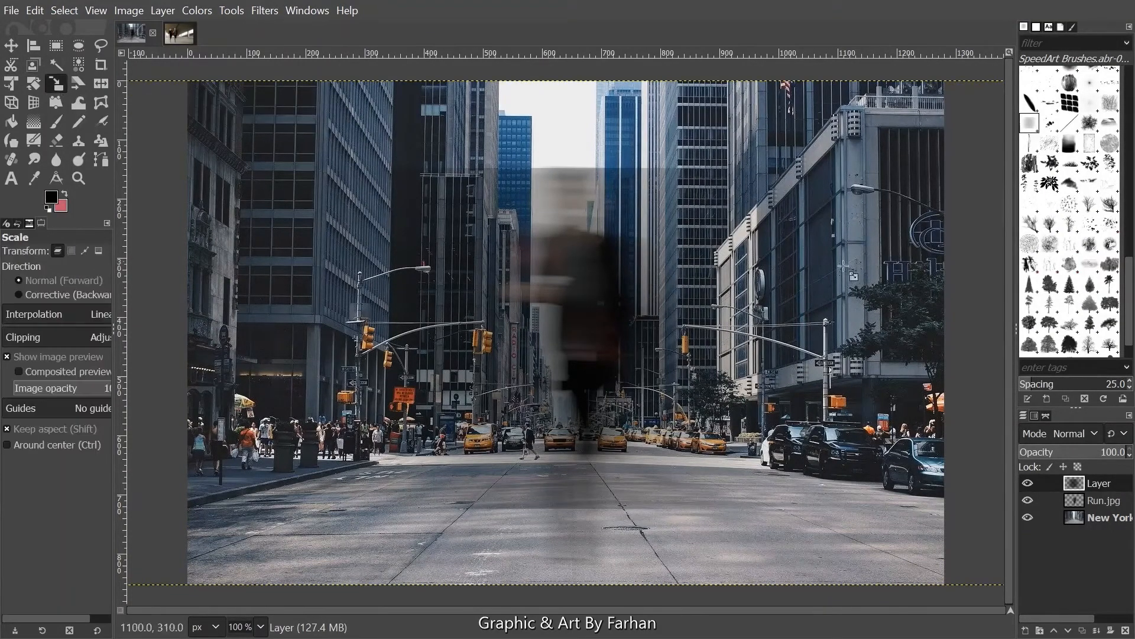
left_click(657, 237)
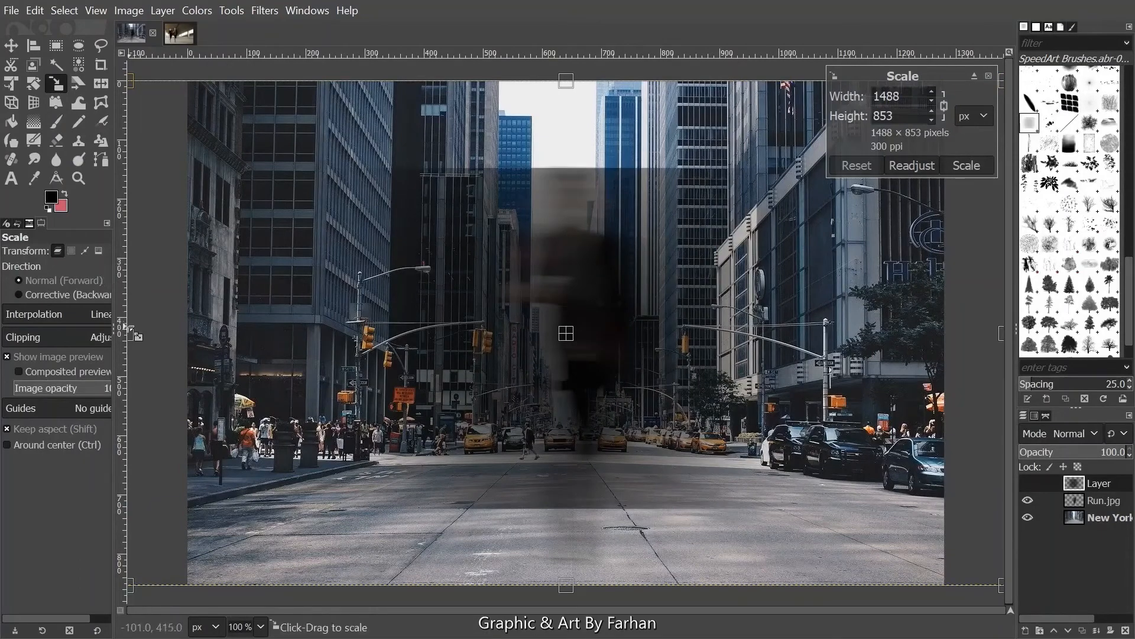
key("ctrl")
scroll(455, 336, "down", 2)
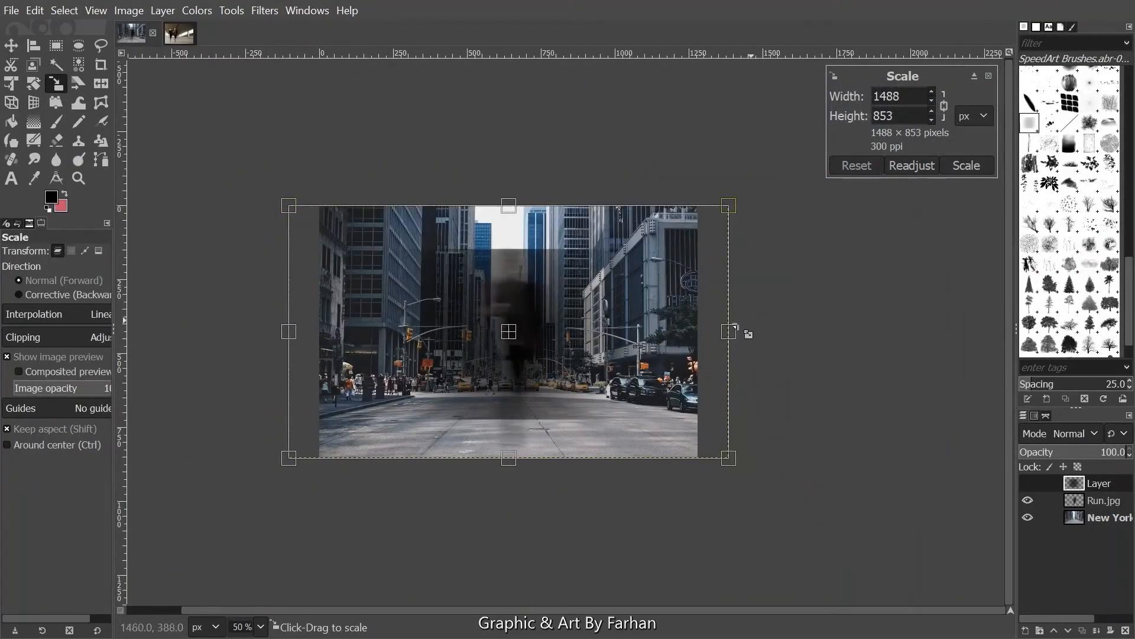
left_click_drag(740, 329, 828, 332)
left_click(966, 165)
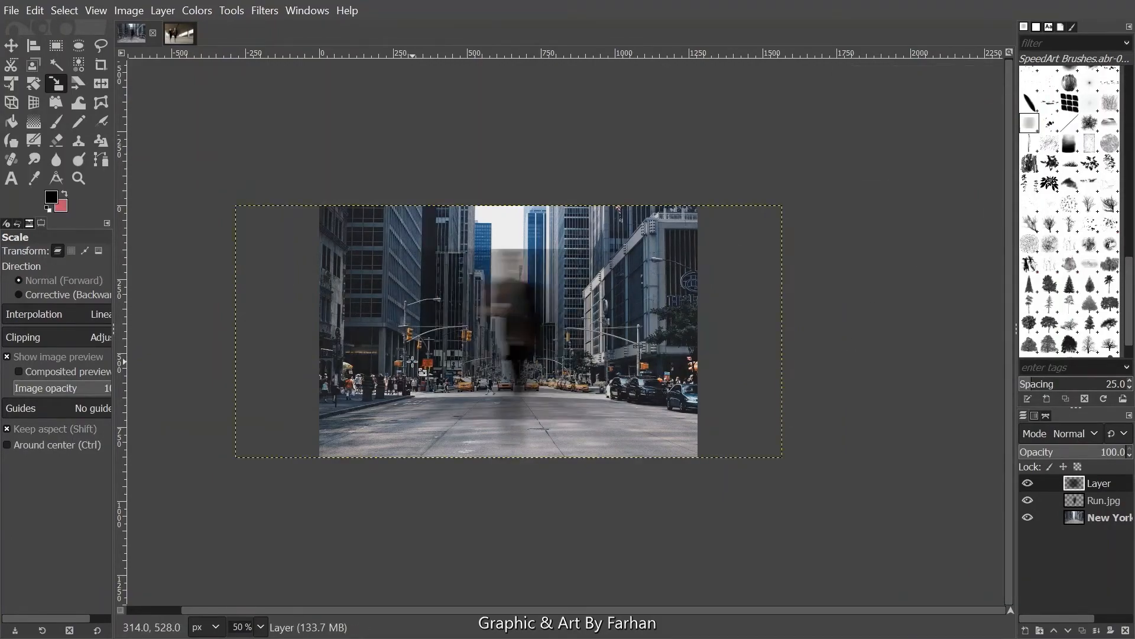
scroll(643, 505, "up", 1)
scroll(643, 504, "up", 1)
scroll(568, 450, "up", 1)
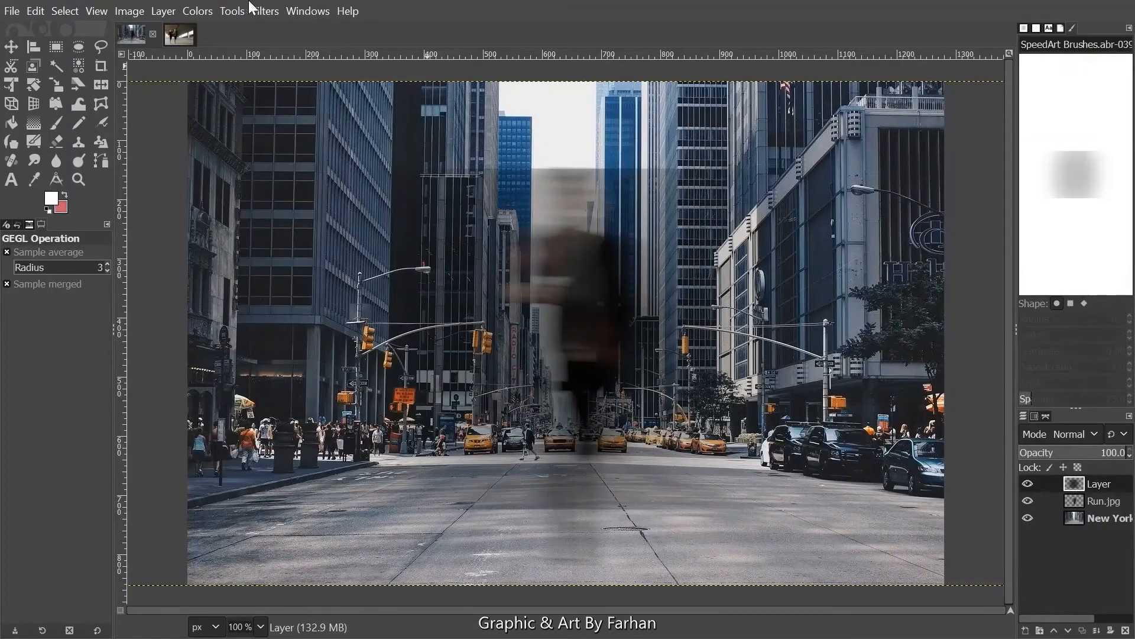
Colorize the dab layer white with hue 0.7893, saturation 0.1562 and lightness 1.000
left_click(197, 12)
left_click(230, 451)
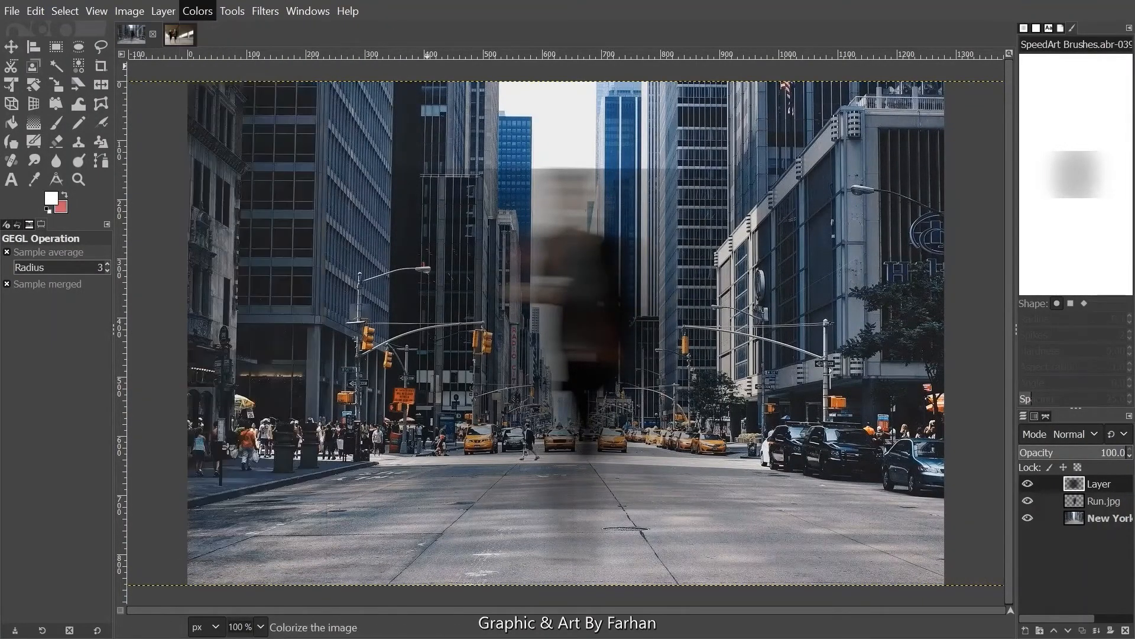
left_click(964, 245)
left_click_drag(913, 208, 941, 212)
left_click_drag(927, 171, 933, 271)
left_click_drag(933, 222, 932, 202)
left_click(881, 264)
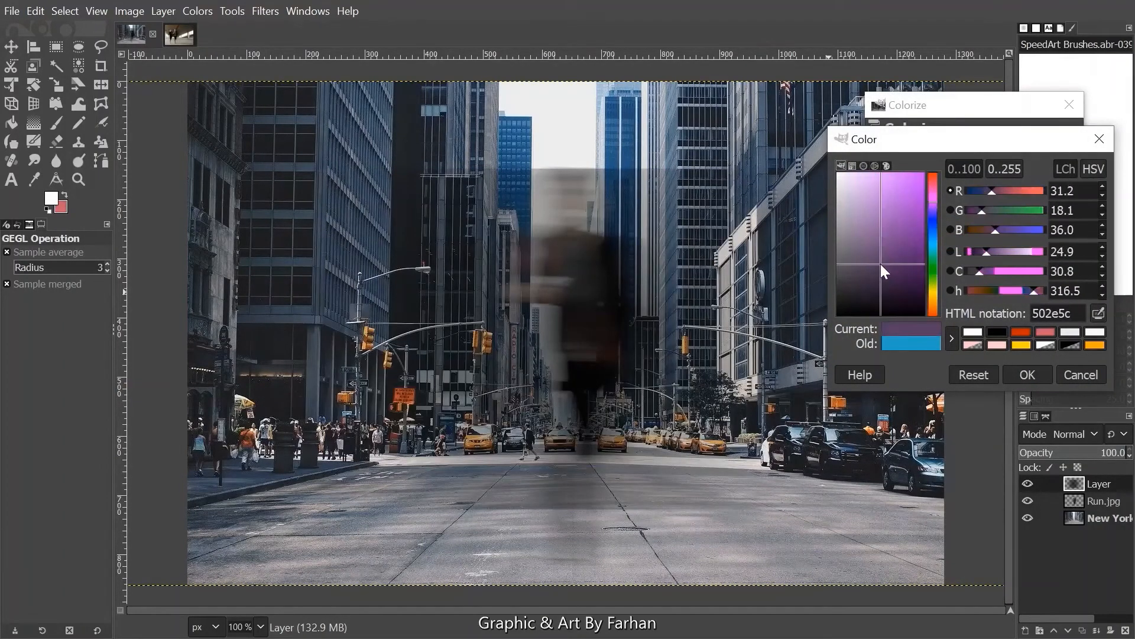
left_click_drag(881, 264, 715, 81)
left_click(1015, 374)
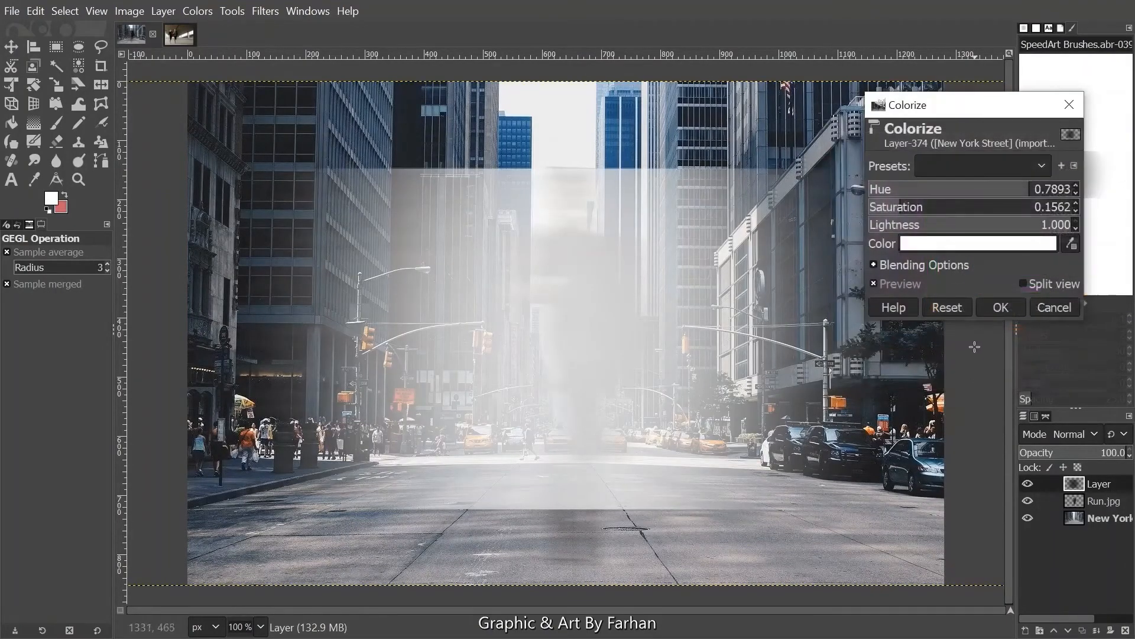
left_click(1000, 307)
Colorize the white dab layer with the red colour a30000
left_click(199, 8)
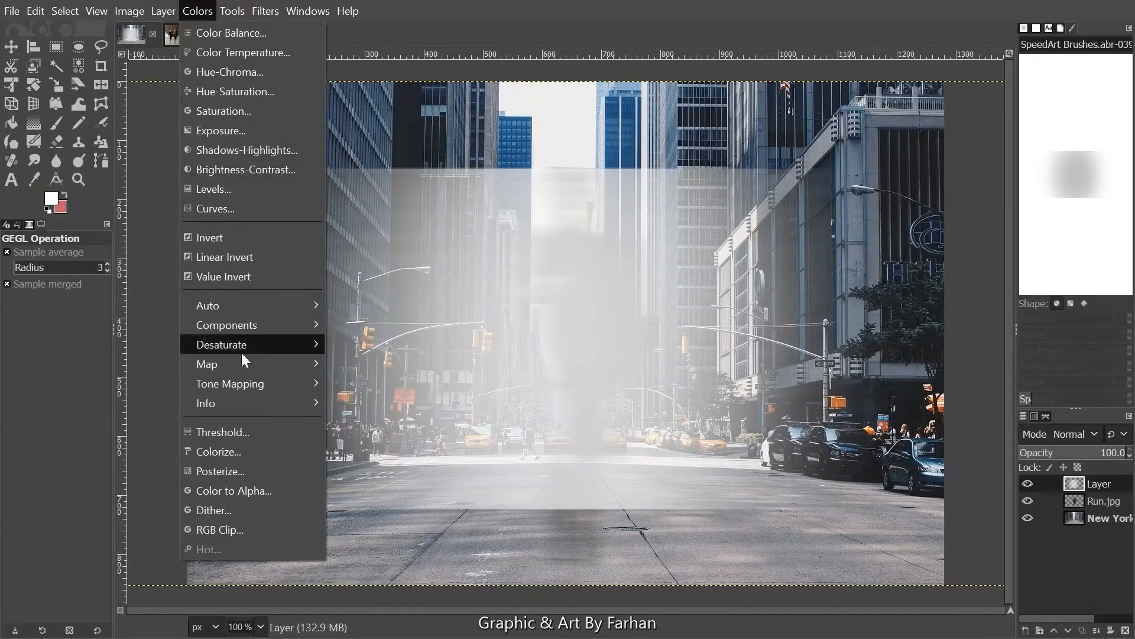
left_click(248, 452)
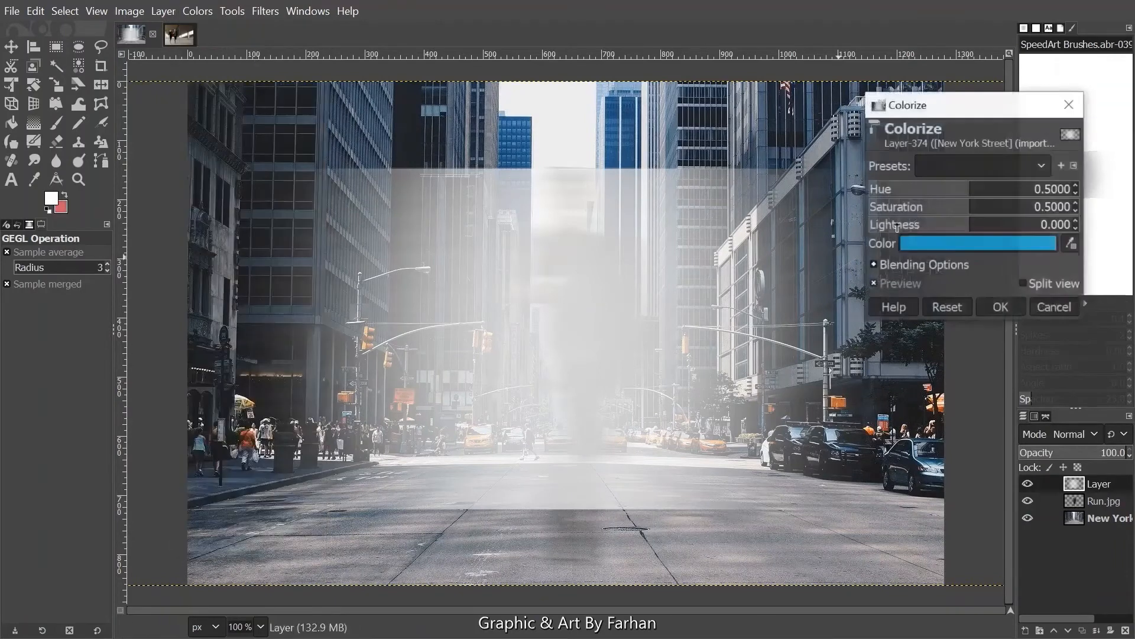
left_click(942, 242)
left_click_drag(913, 189, 911, 166)
left_click(1001, 331)
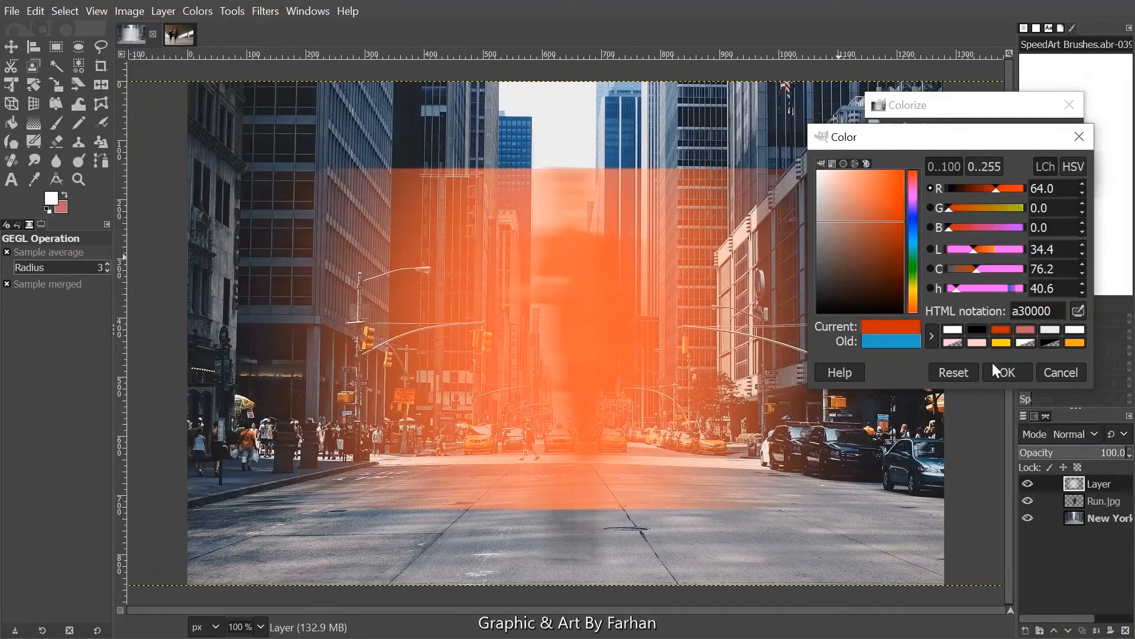
left_click_drag(911, 304, 919, 318)
left_click(1004, 374)
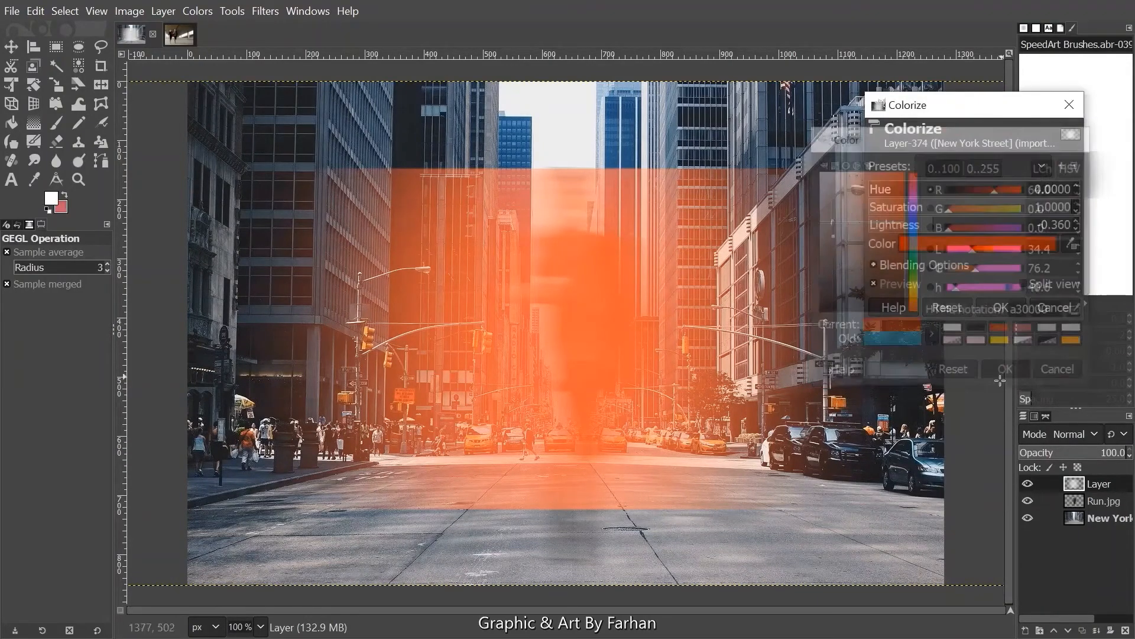
left_click(1006, 311)
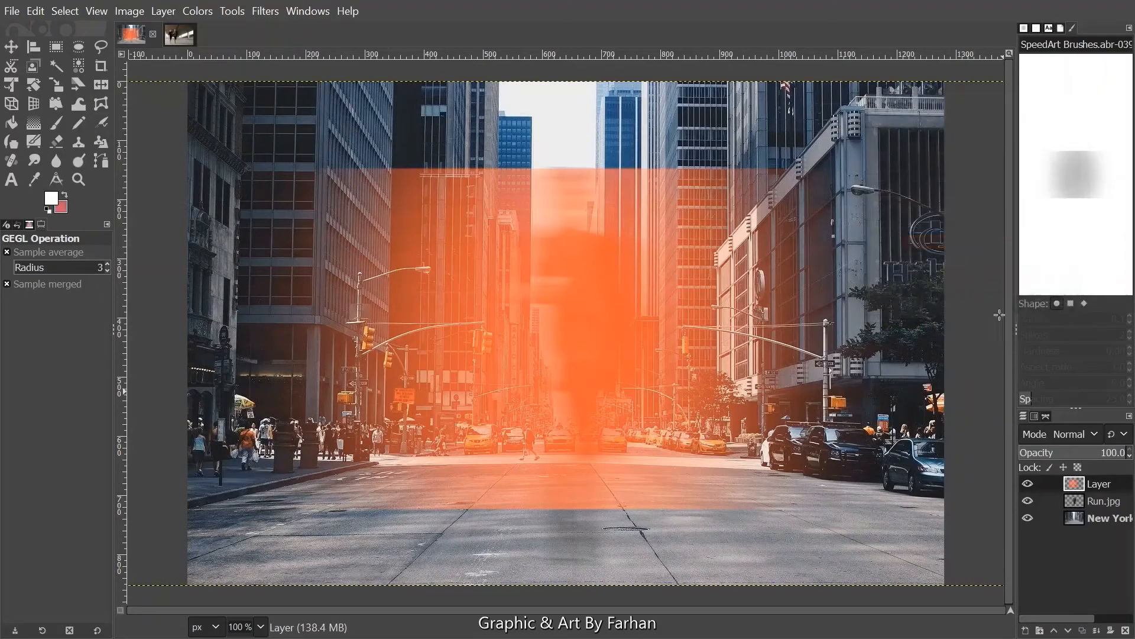
Apply a Linear Motion Blur to the orange-red layer with length 448.85 and angle 0
left_click(263, 13)
mouse_move(309, 118)
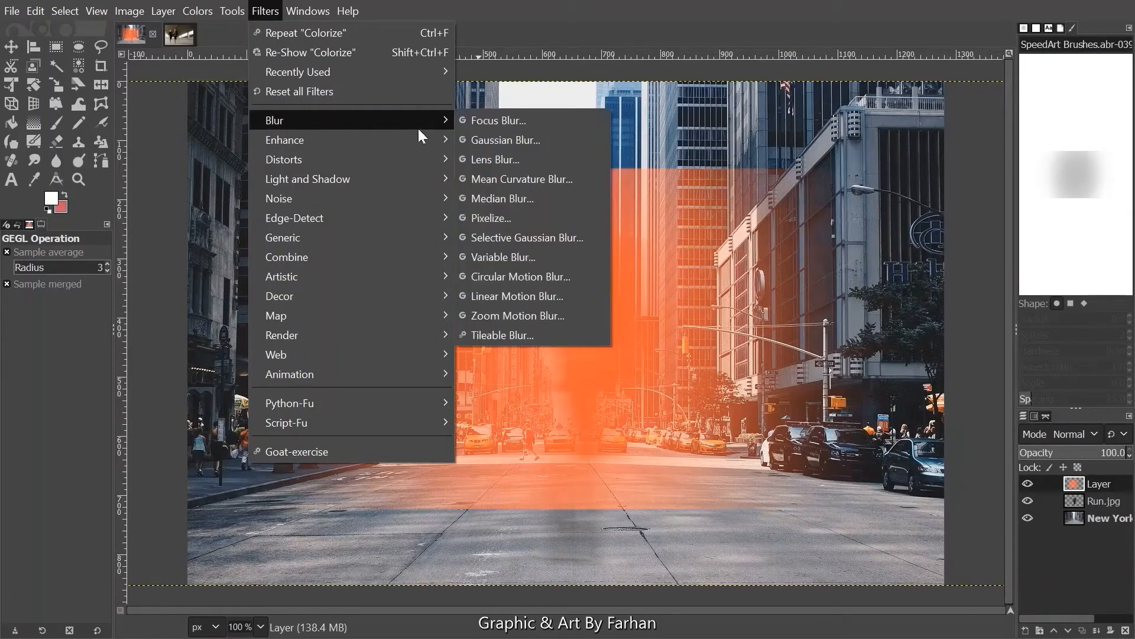
left_click(550, 303)
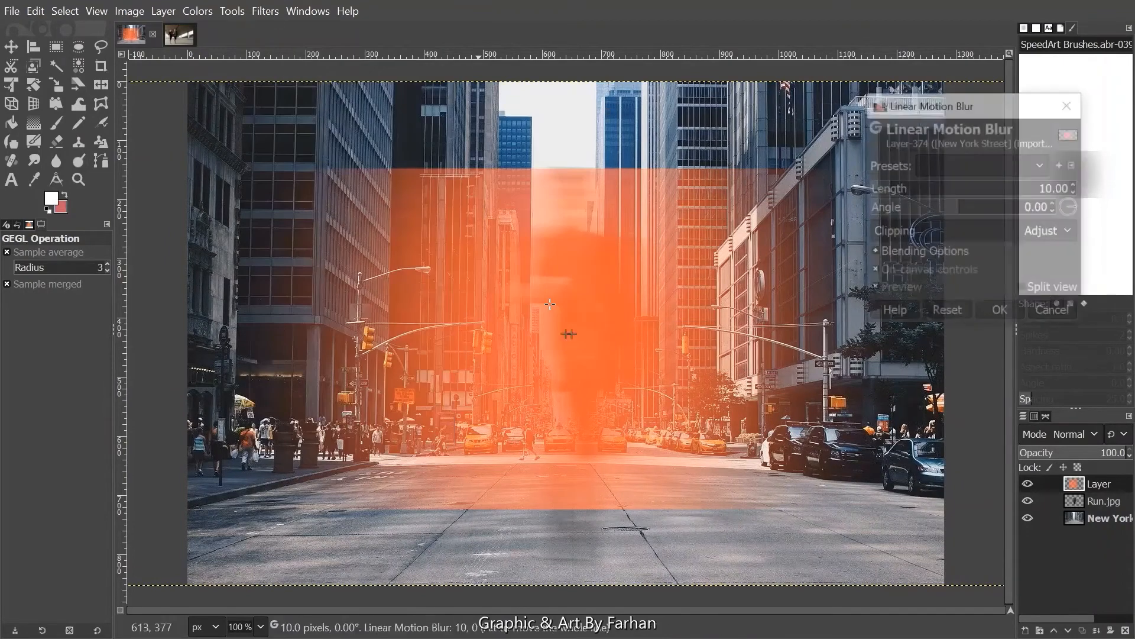
left_click(939, 193)
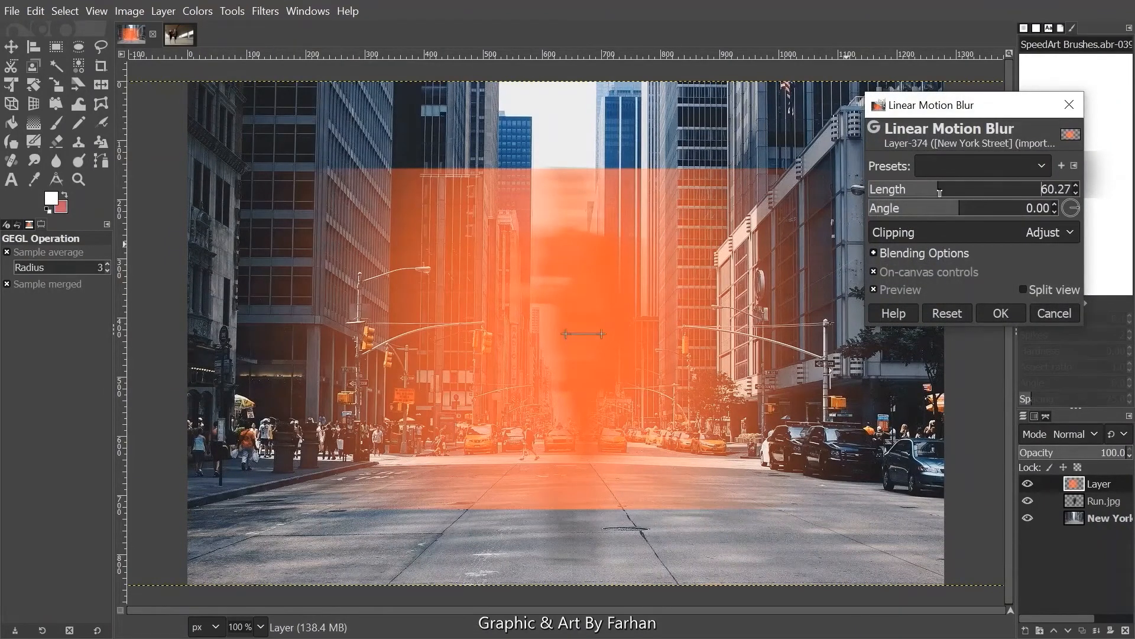
left_click_drag(940, 192, 1133, 201)
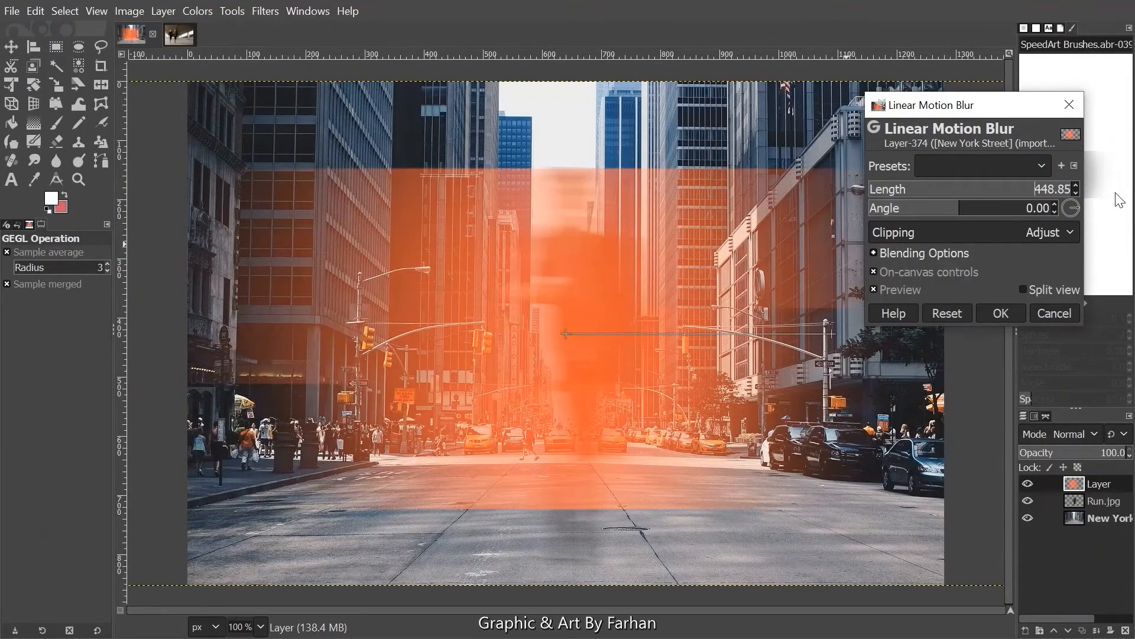
left_click(1009, 310)
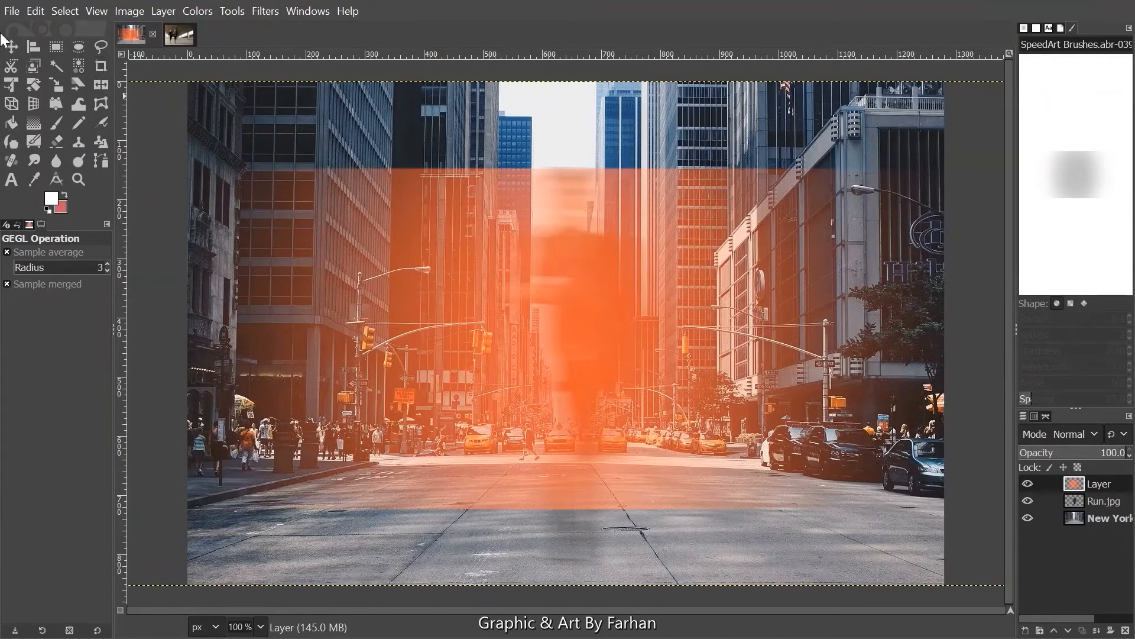
Smudge the hard upper and lower edges of the orange glow into the sky, buildings and road with the 2. Block 02 brush
left_click(34, 160)
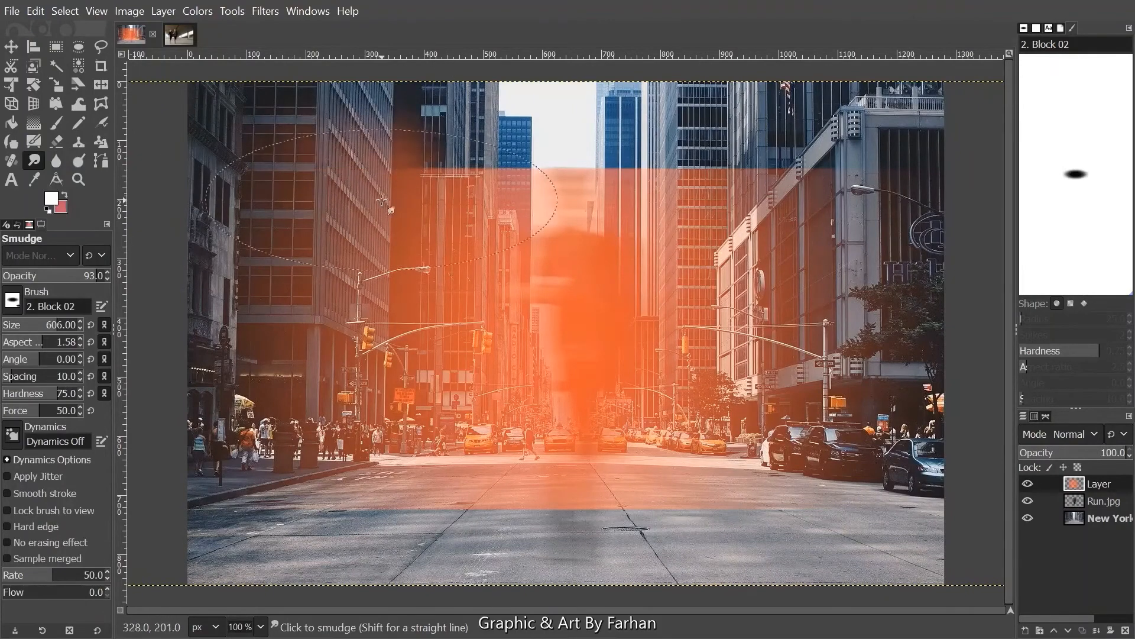
mouse_move(381, 200)
left_mouse_down()
mouse_move(498, 192)
mouse_move(516, 51)
mouse_move(571, 184)
mouse_move(606, 71)
mouse_move(726, 204)
mouse_move(777, 81)
mouse_move(841, 515)
left_mouse_up()
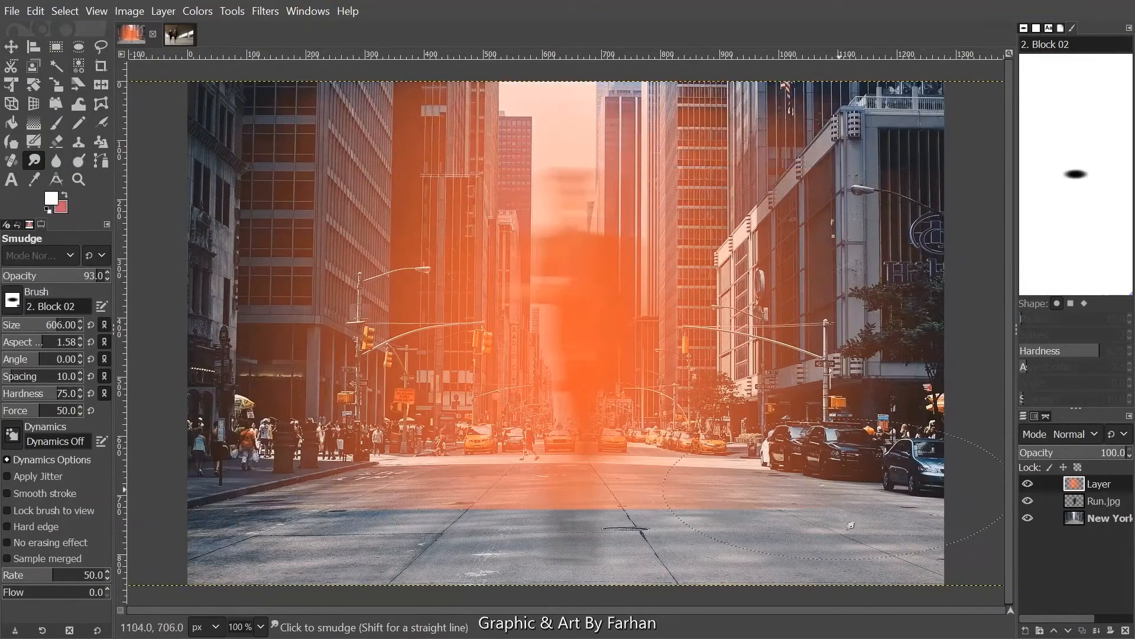
left_click(793, 562, "ctrl")
left_click_drag(714, 431, 755, 566)
mouse_move(603, 461)
left_mouse_down()
mouse_move(605, 598)
mouse_move(343, 503)
mouse_move(318, 637)
left_mouse_up()
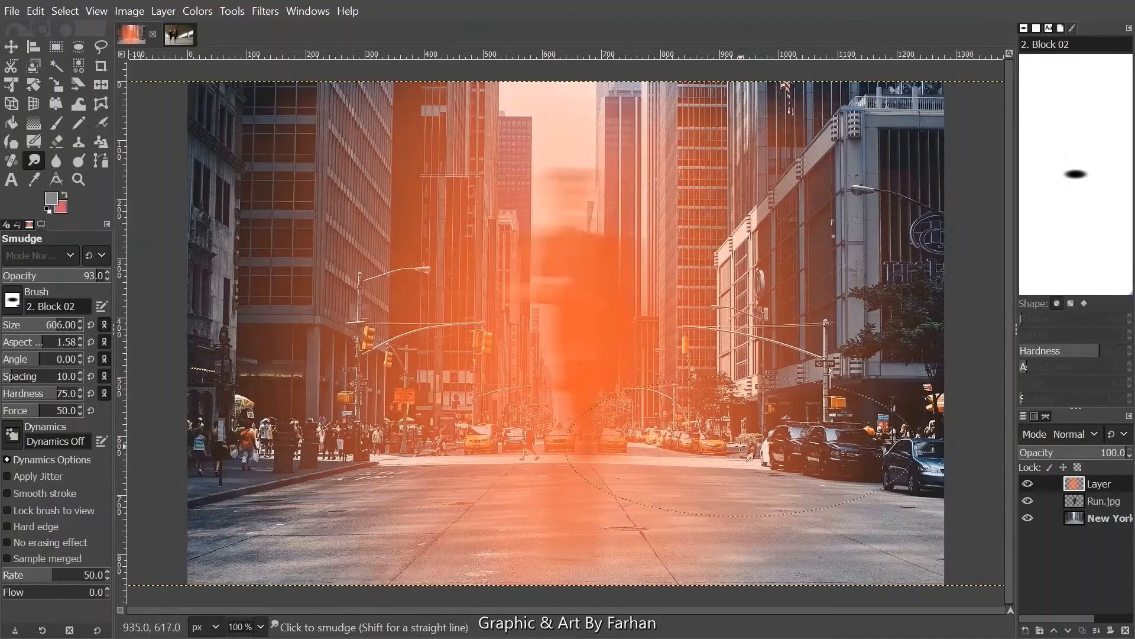
left_click_drag(702, 216, 846, 187)
left_click_drag(727, 353, 934, 357)
key("ctrl+z")
key("ctrl+z")
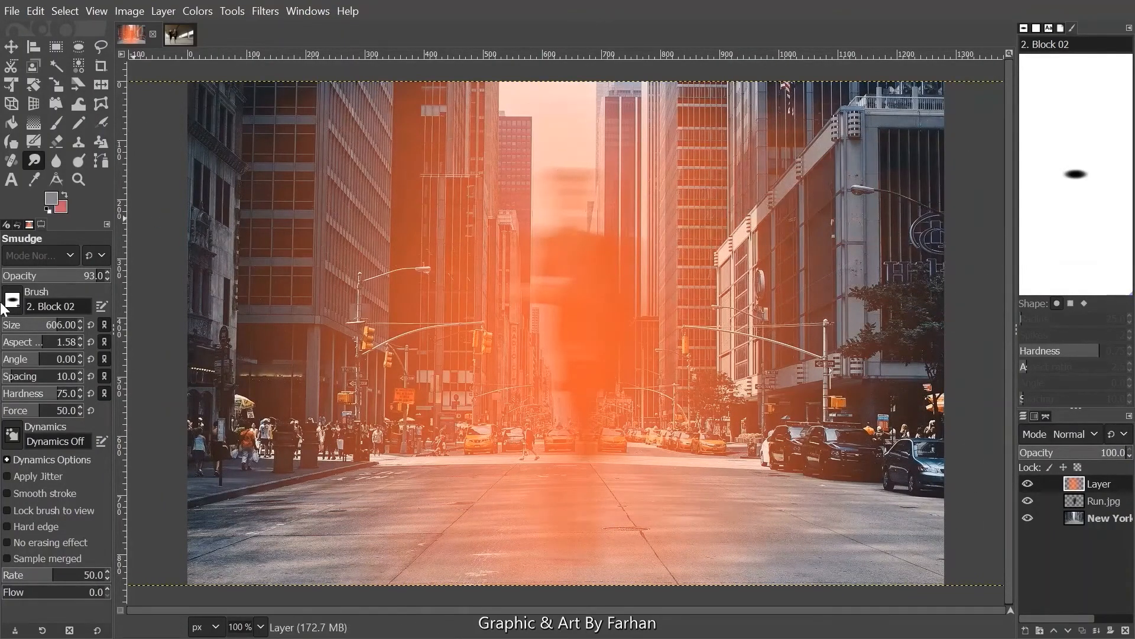
Create a selection from the alpha of the Run.jpg layer and make the orange glow layer active
right_click(1092, 502)
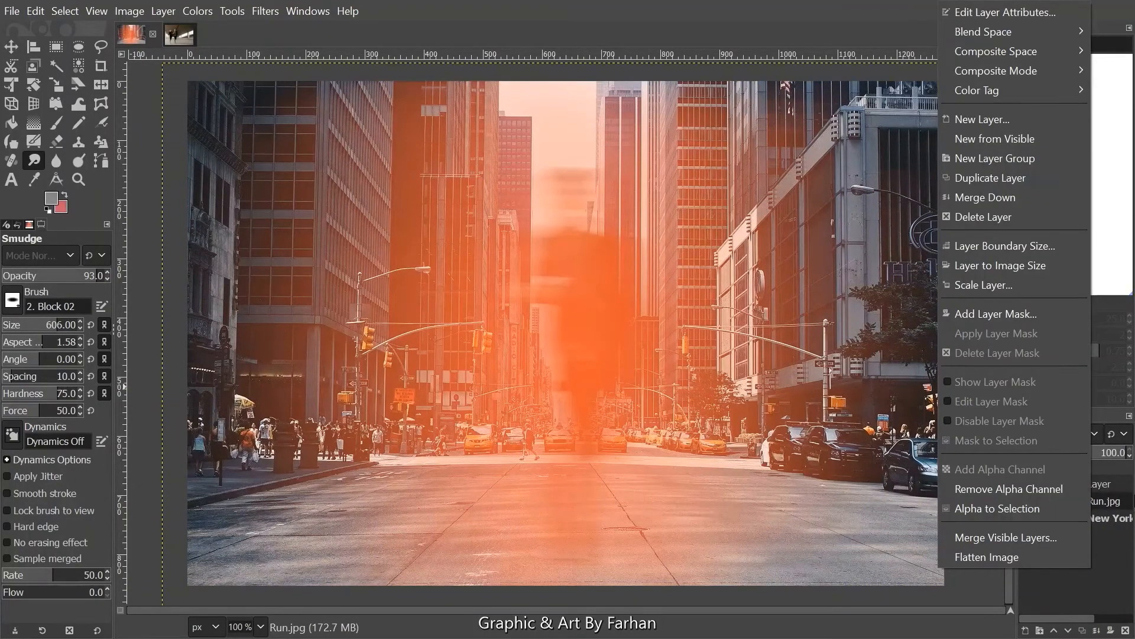
left_click(1030, 513)
left_click(1101, 484)
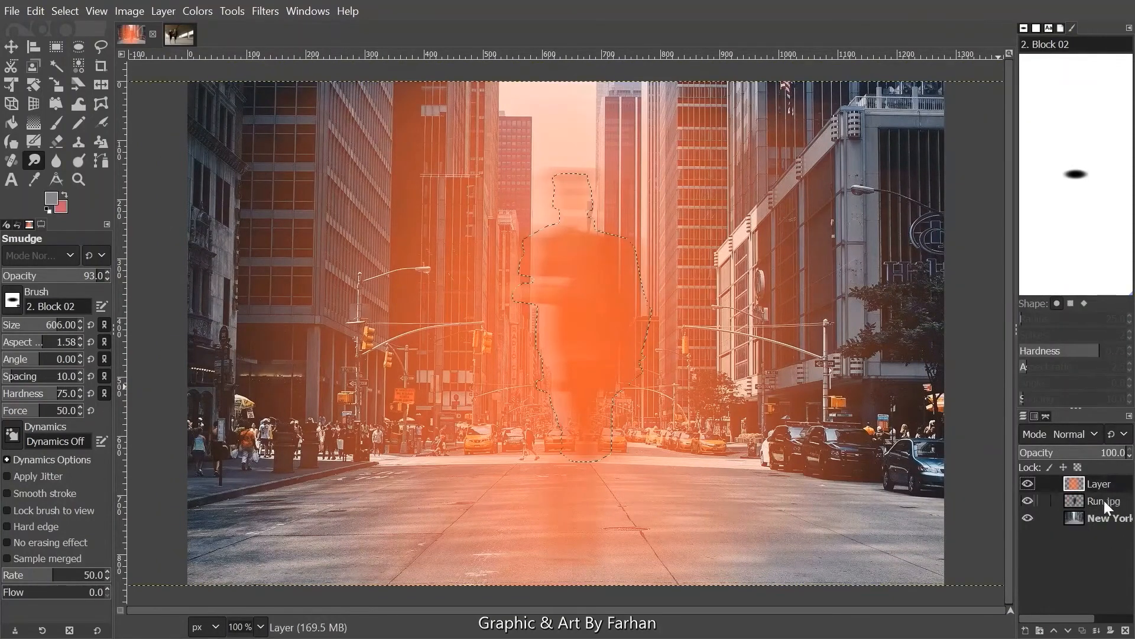
Grow the selection outward around the blurred man's outline
left_click(56, 14)
left_click(116, 238)
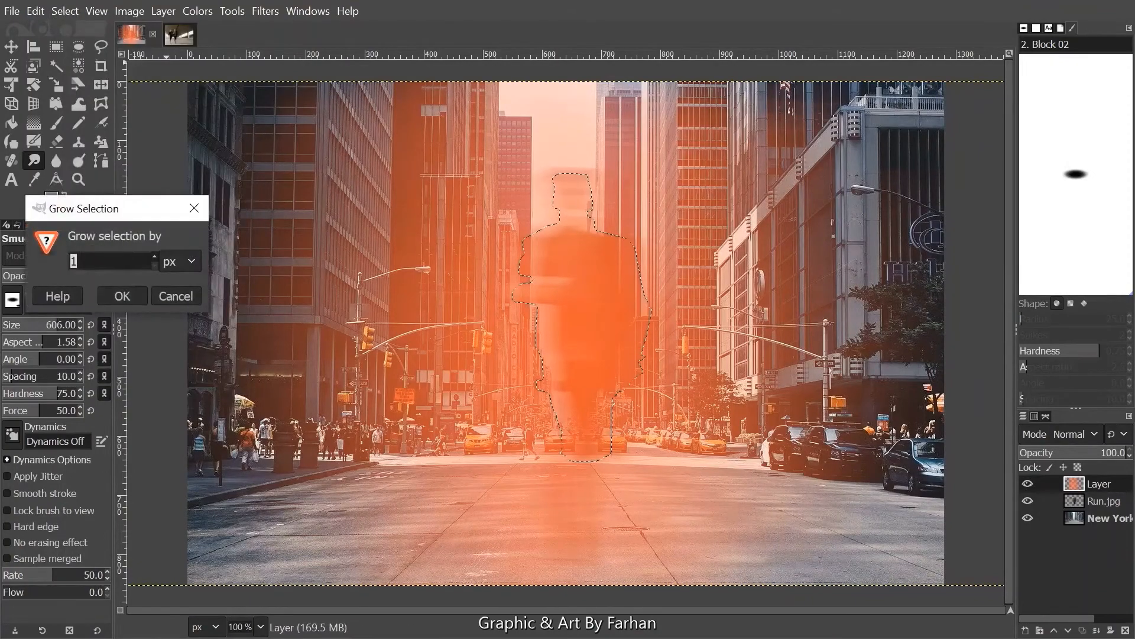
type("4")
key("Return")
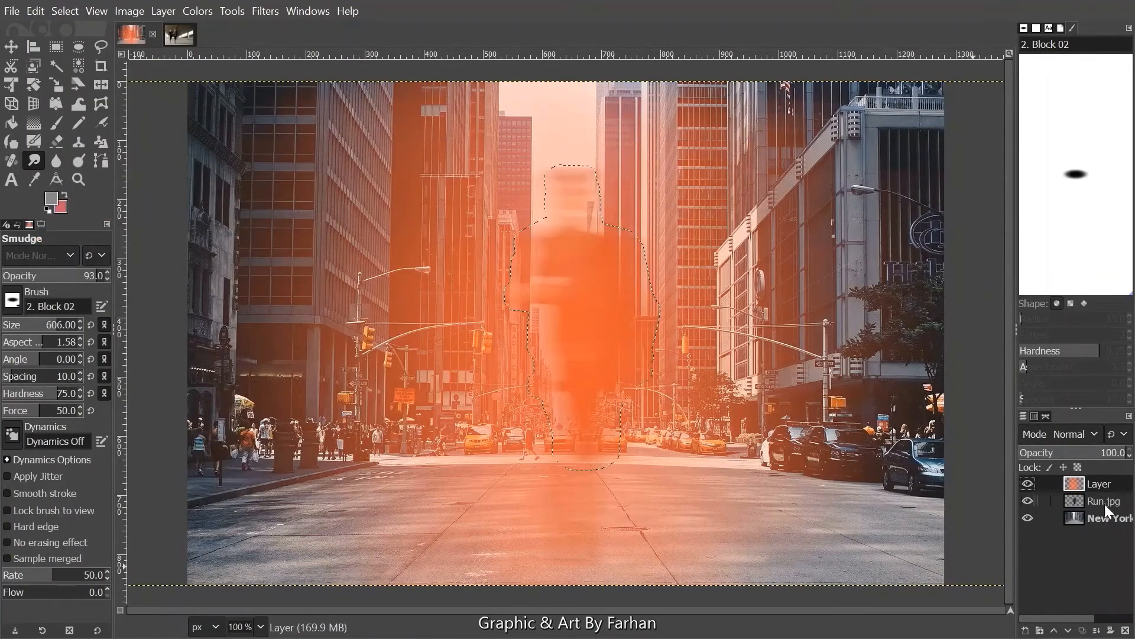
Invert the selection and feather it by 6 px
left_click(65, 11)
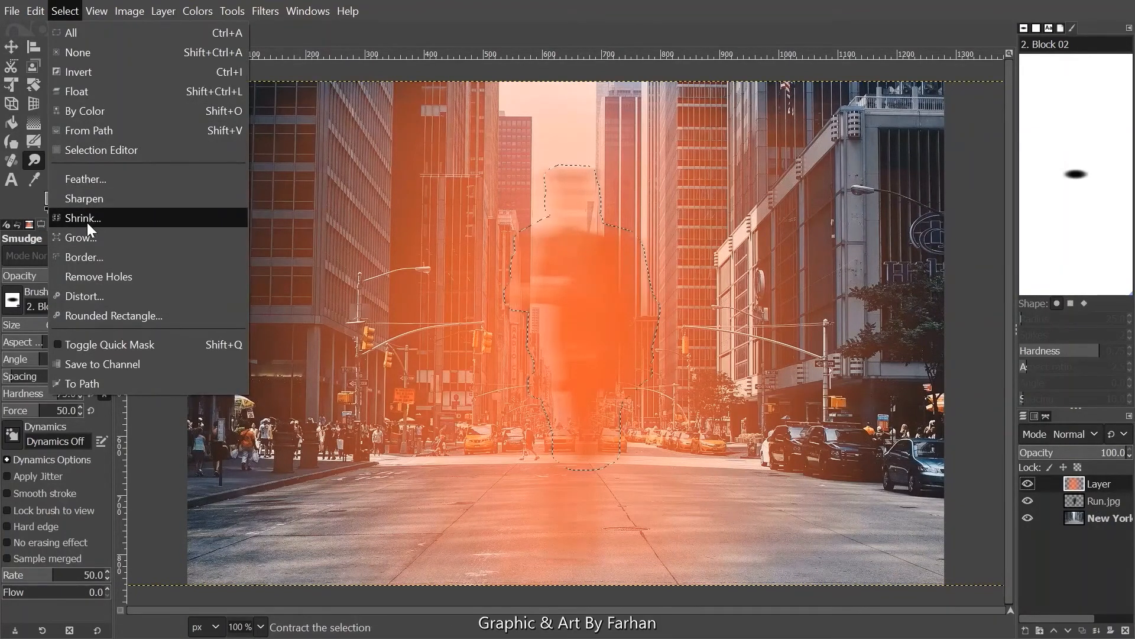
left_click(103, 69)
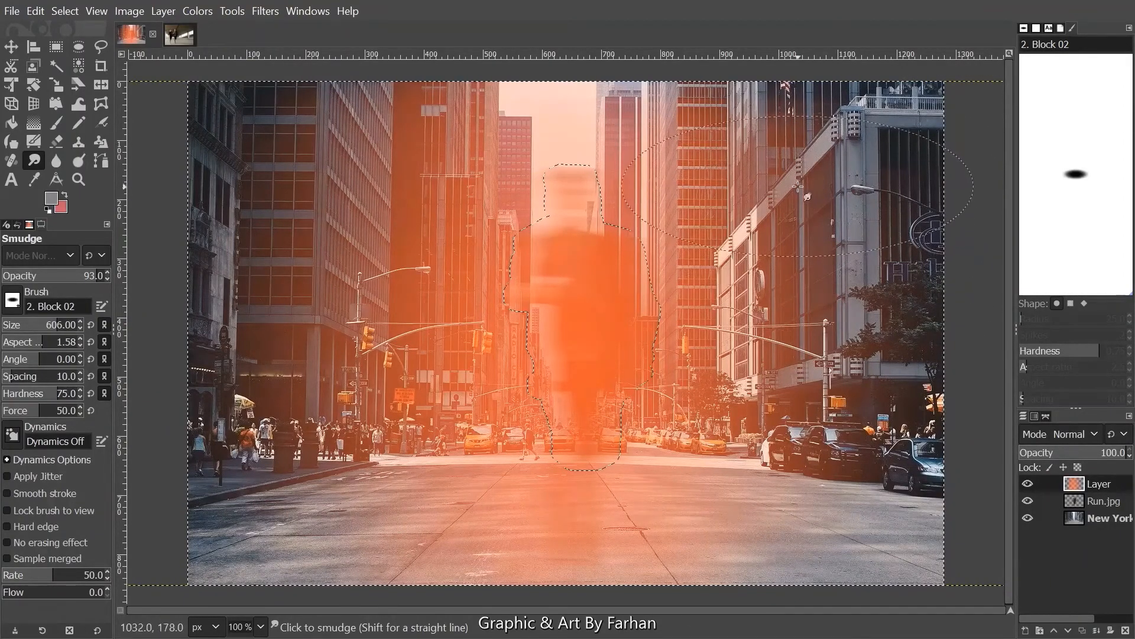
left_click(66, 12)
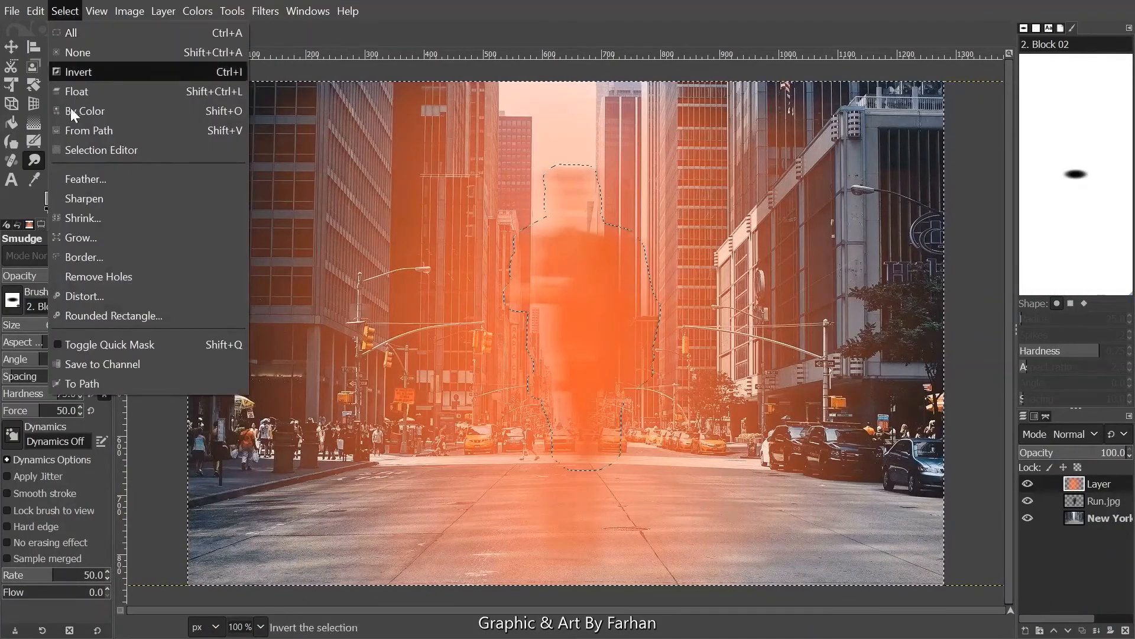
left_click(101, 179)
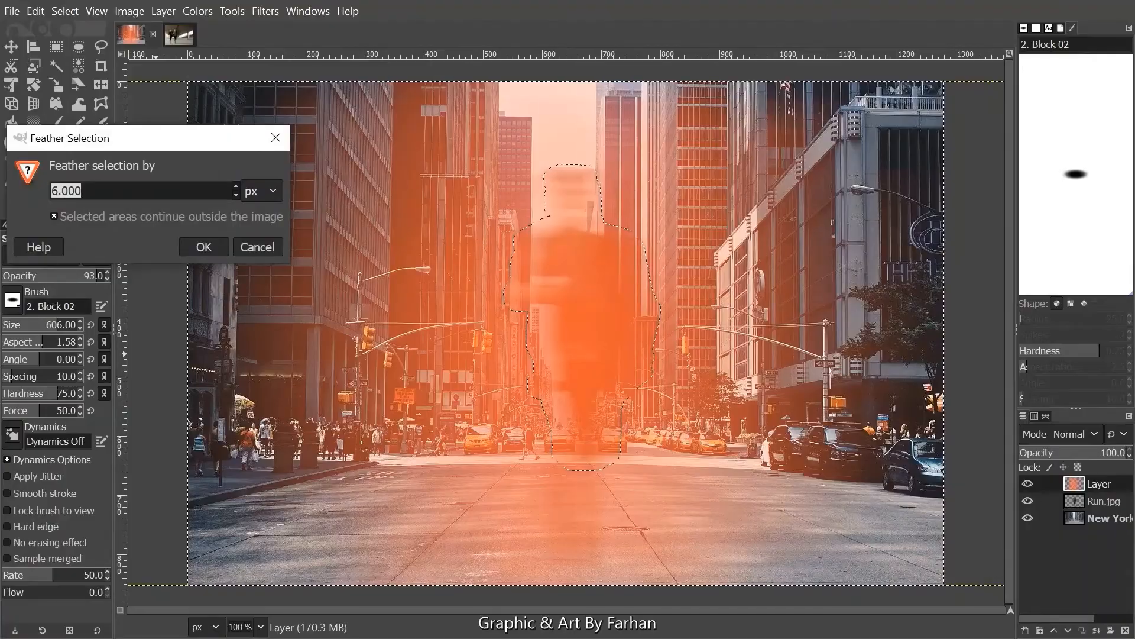
left_click(204, 247)
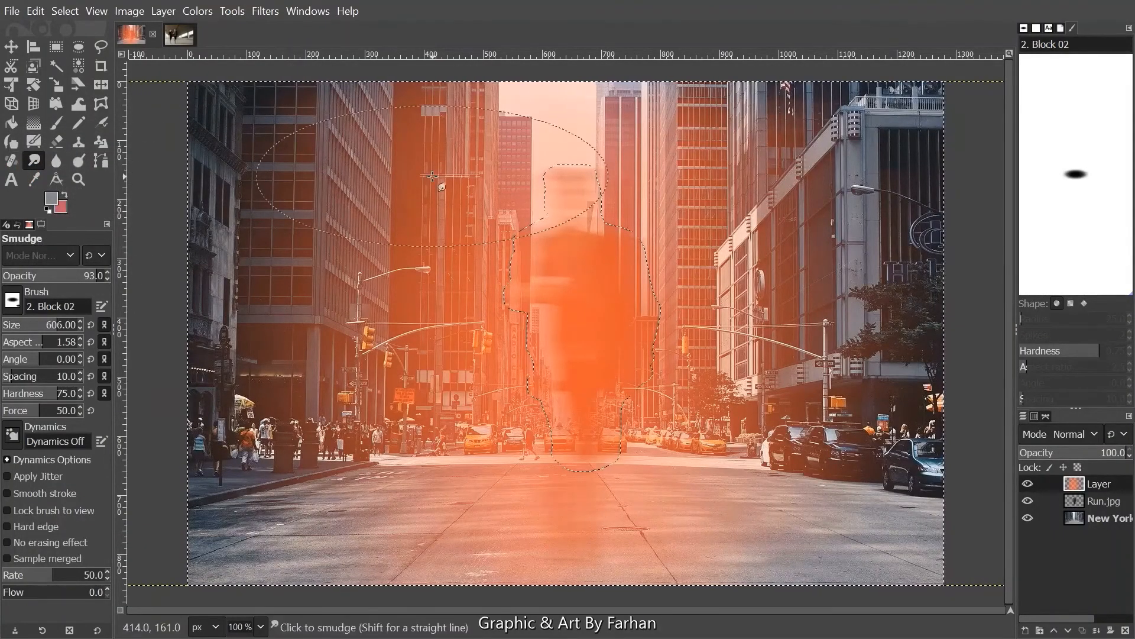
Delete the orange glow outside the man's outline and clear the selection
key("Delete")
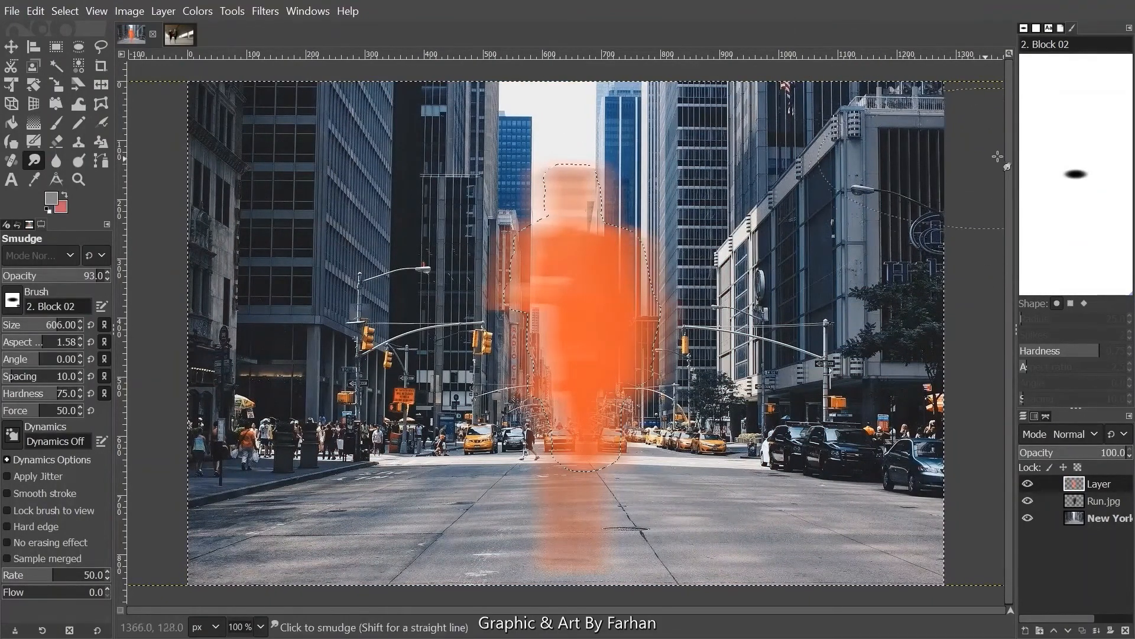
left_click(59, 10)
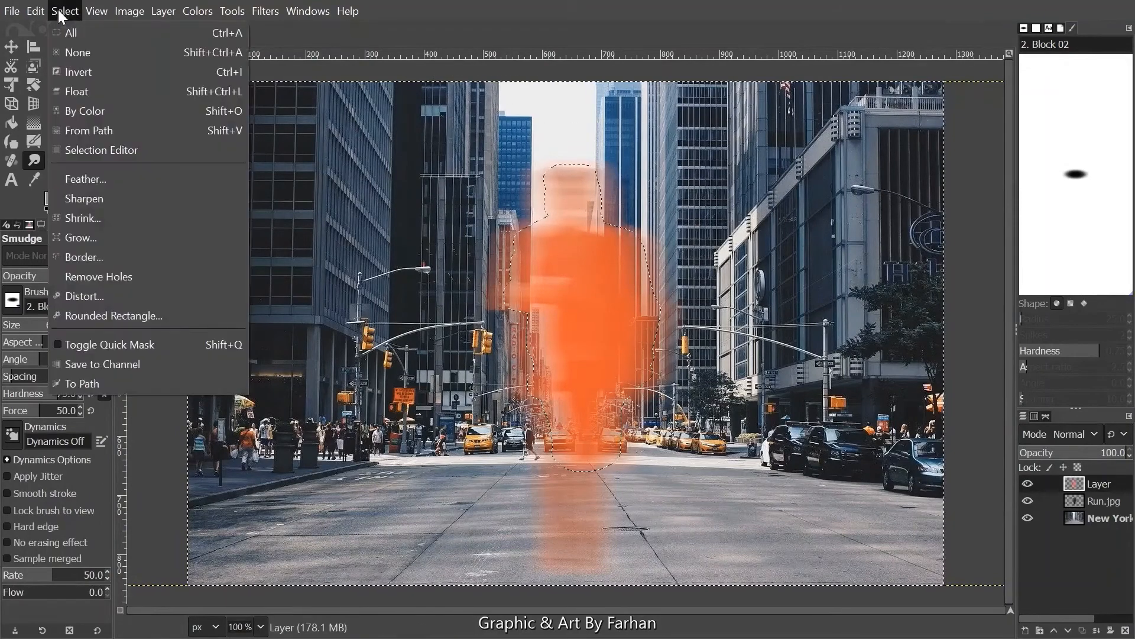
left_click(87, 58)
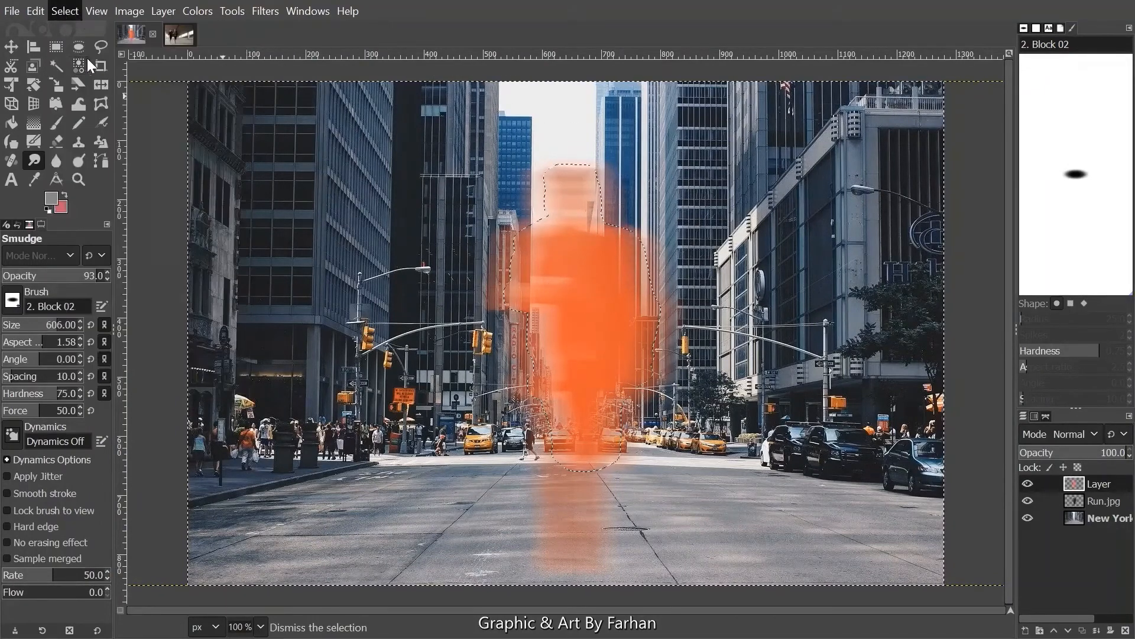
Set the orange glow layer's blend mode to Soft light and its opacity to 59.3
left_click(1087, 435)
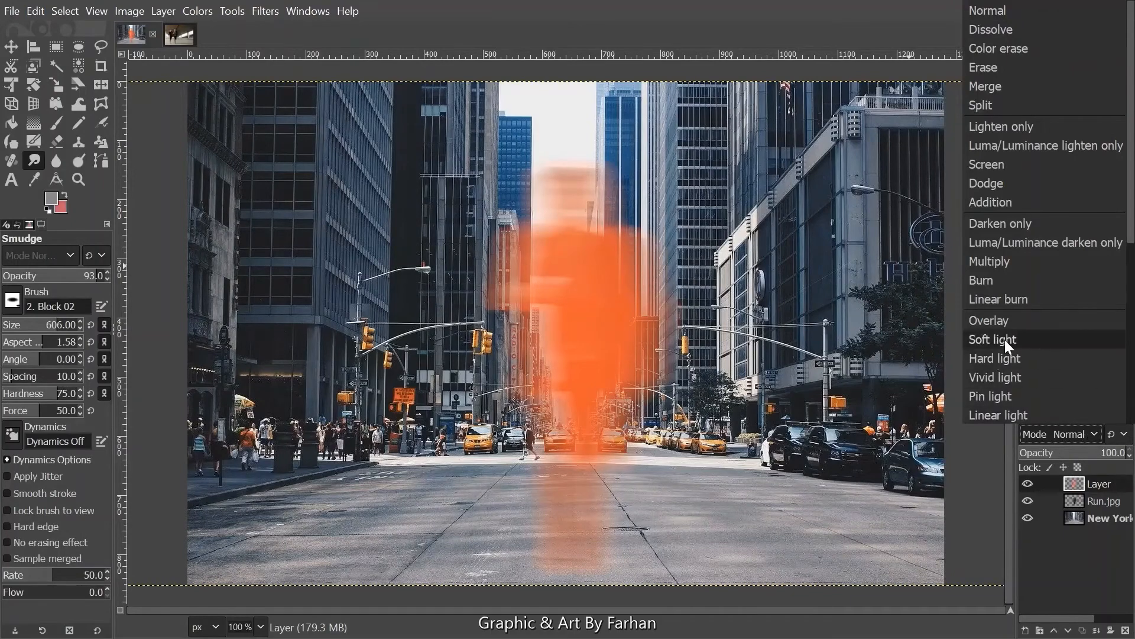
left_click(1005, 339)
left_click(1087, 434)
left_click(995, 337)
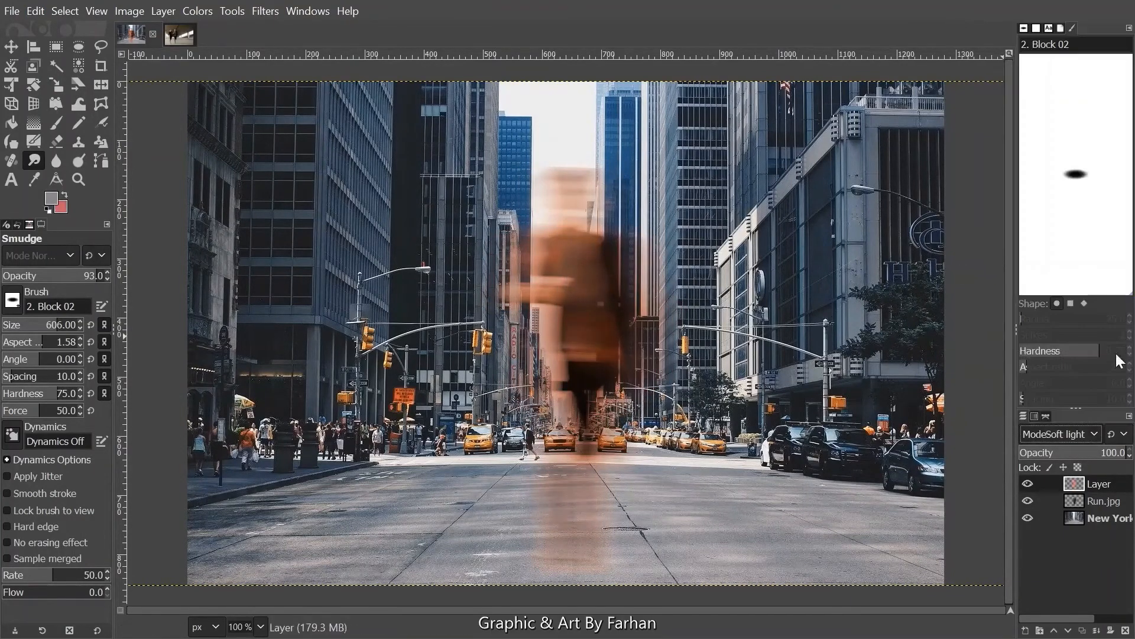
mouse_move(1110, 456)
left_mouse_down()
mouse_move(1040, 460)
mouse_move(1110, 460)
mouse_move(1081, 460)
mouse_move(1093, 458)
left_mouse_up()
type("7")
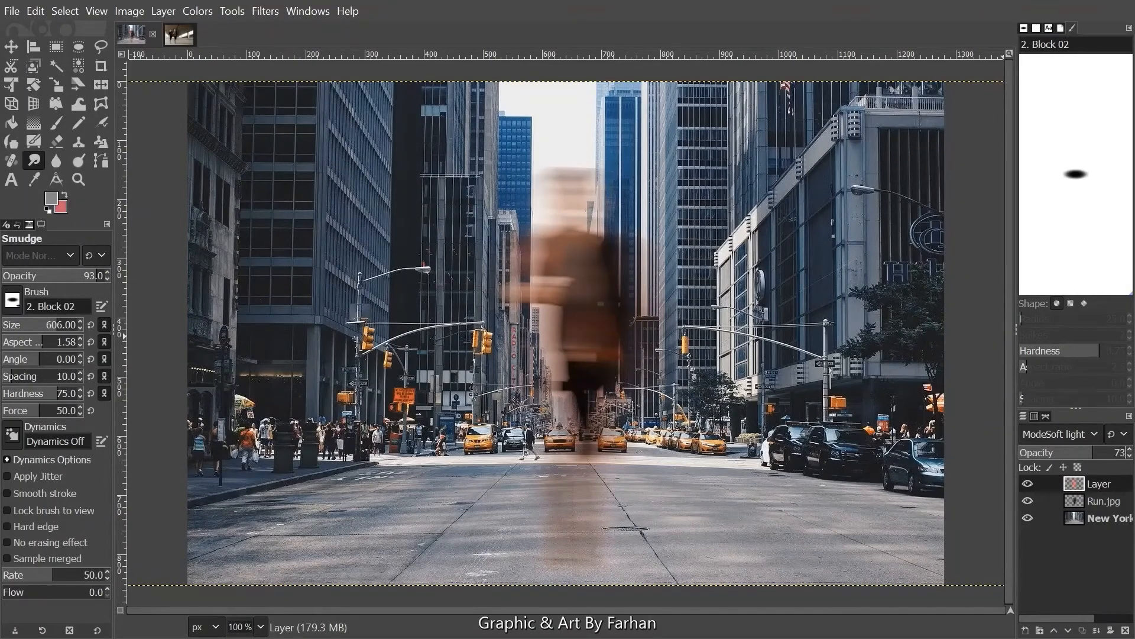
type("3")
key("Return")
left_click_drag(1094, 452, 1083, 453)
Create a new layer from the visible orange glow alone, with Run.jpg and the New York layer hidden only while creating it
left_click(1027, 500)
left_click(1027, 516)
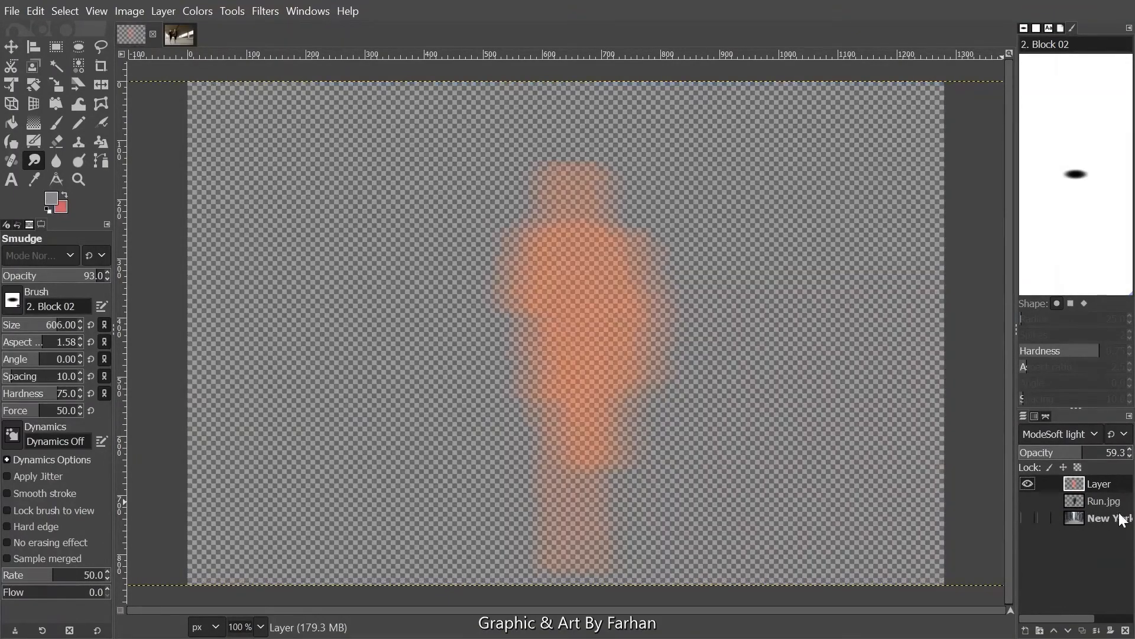
right_click(1079, 482)
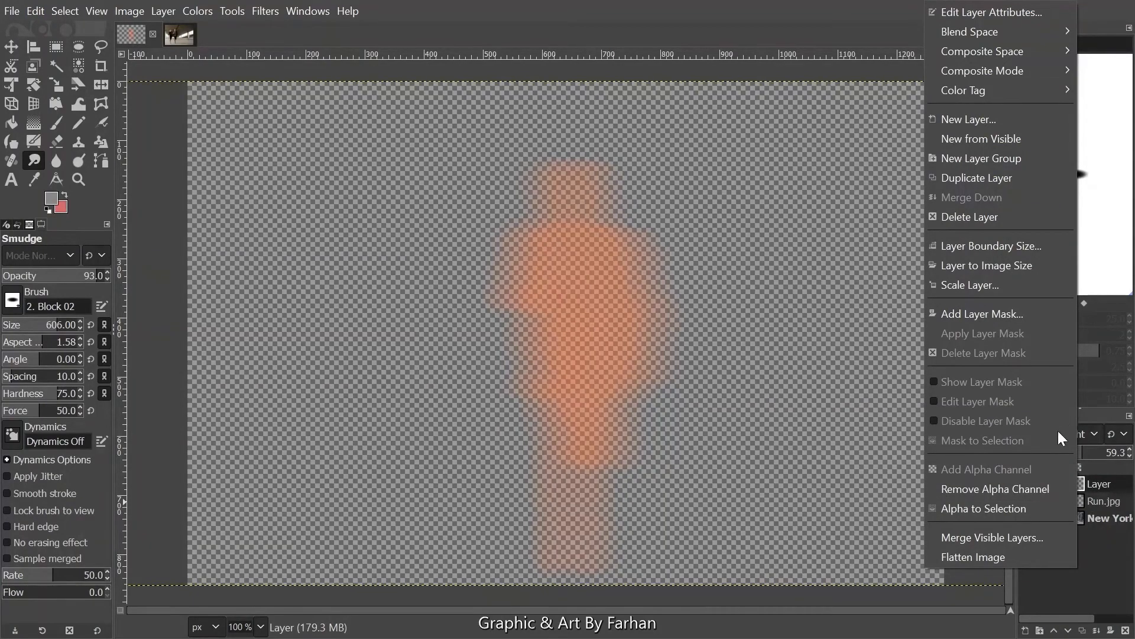
left_click(1053, 139)
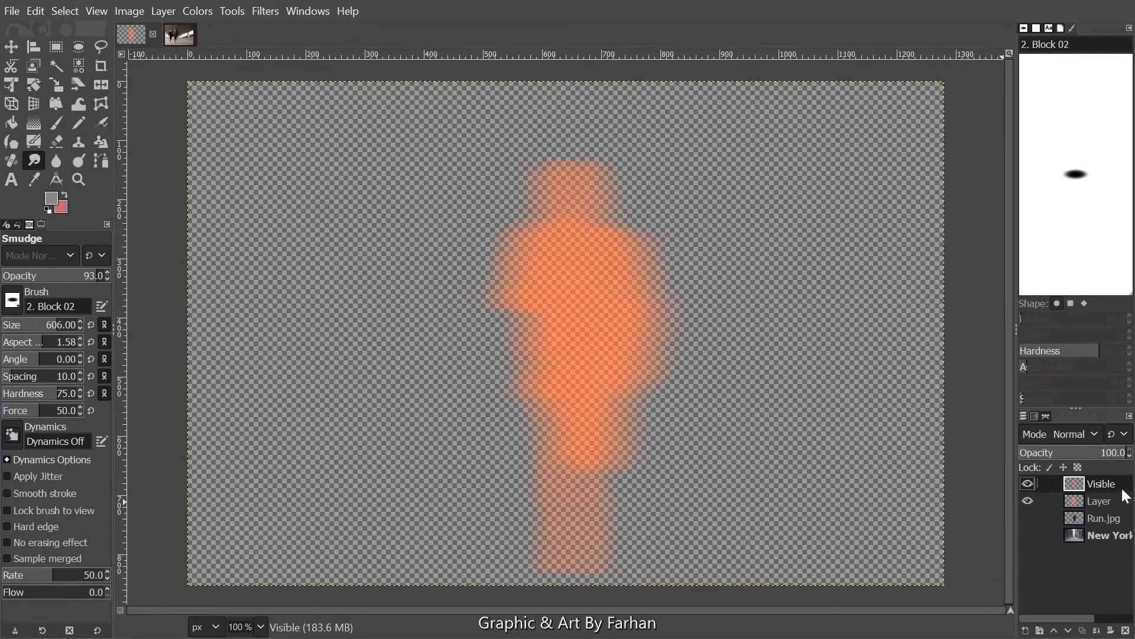
left_click(1027, 518)
left_click(1028, 534)
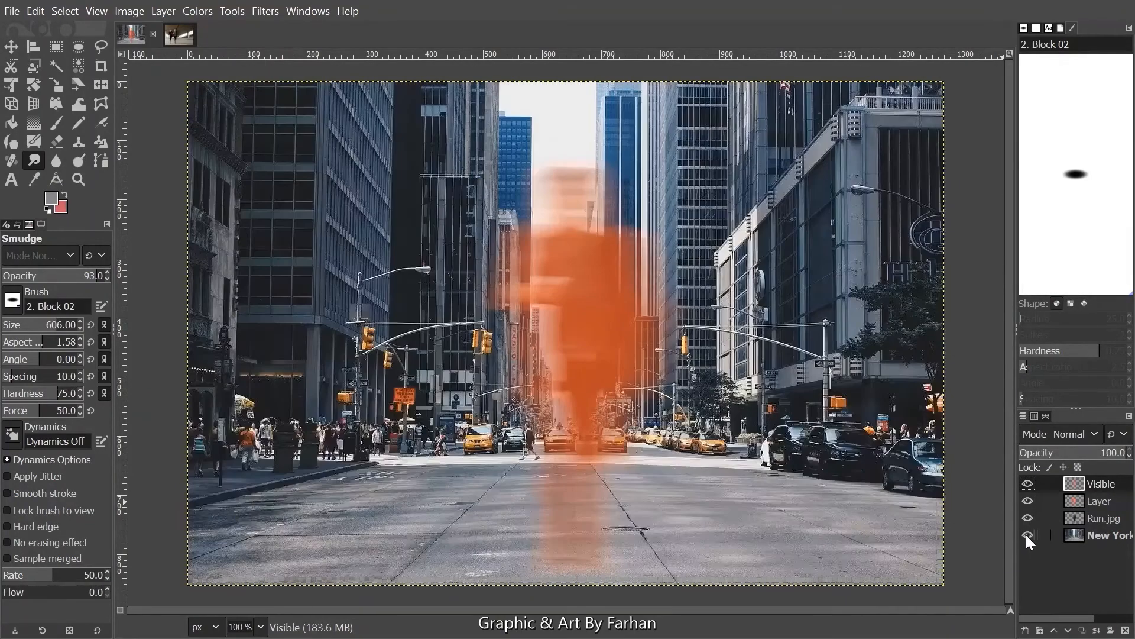
Delete the original Soft light glow layer and merge the Visible layer down into Run.jpg
left_click(1095, 500)
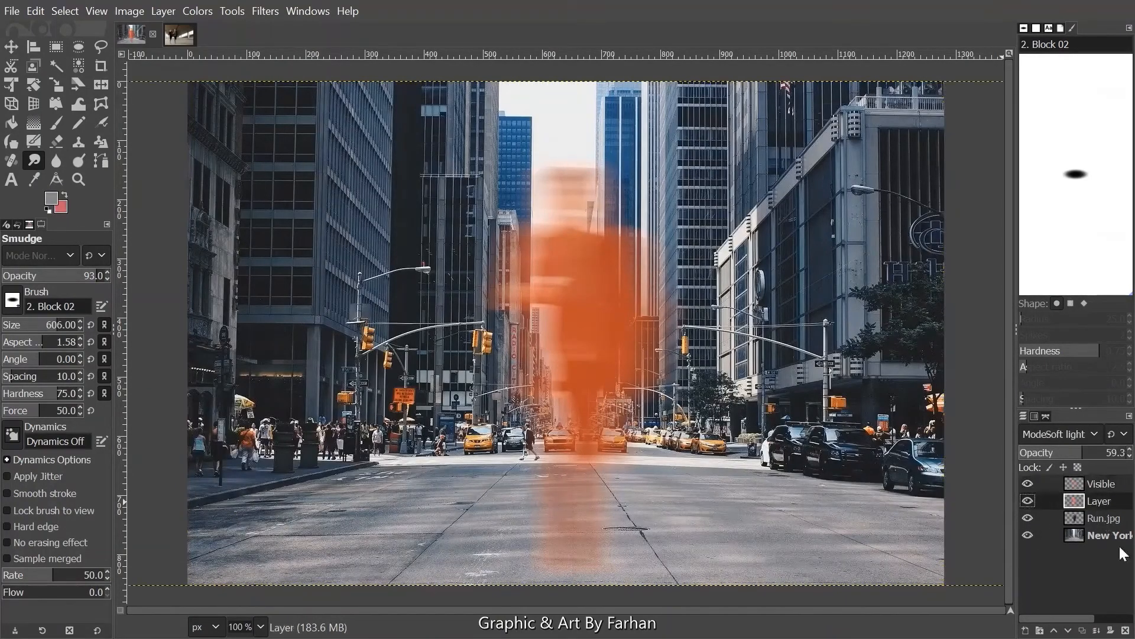
left_click(1126, 630)
left_click(1087, 484)
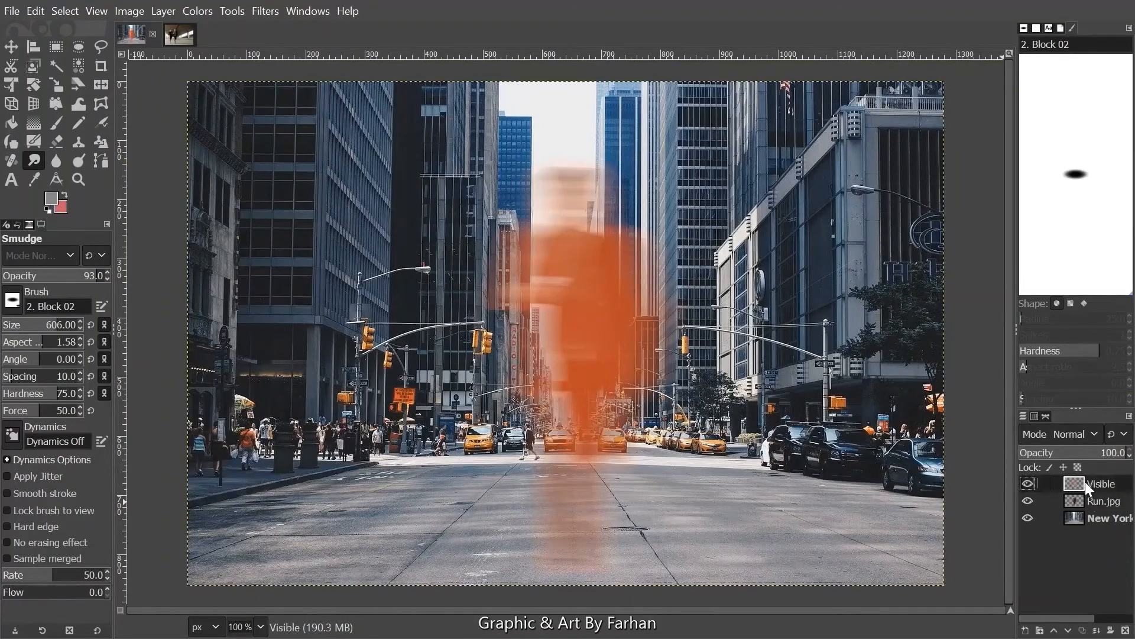
left_click(1097, 630)
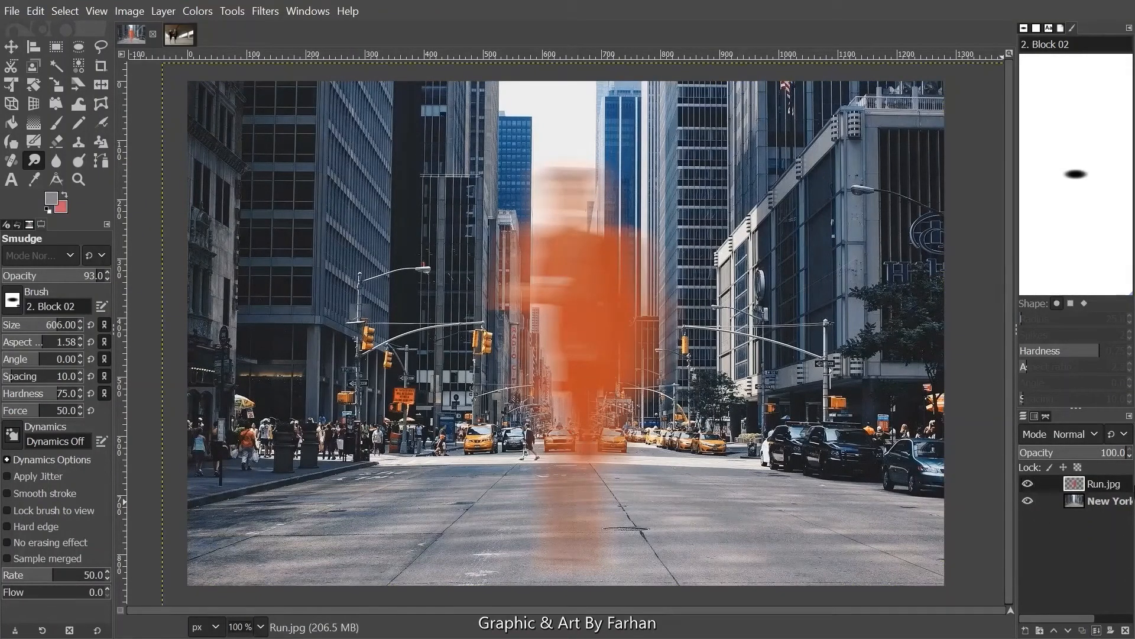
Apply a Linear Motion Blur to the merged Run.jpg layer with length 117.36 and angle 0
left_click(258, 17)
mouse_move(319, 125)
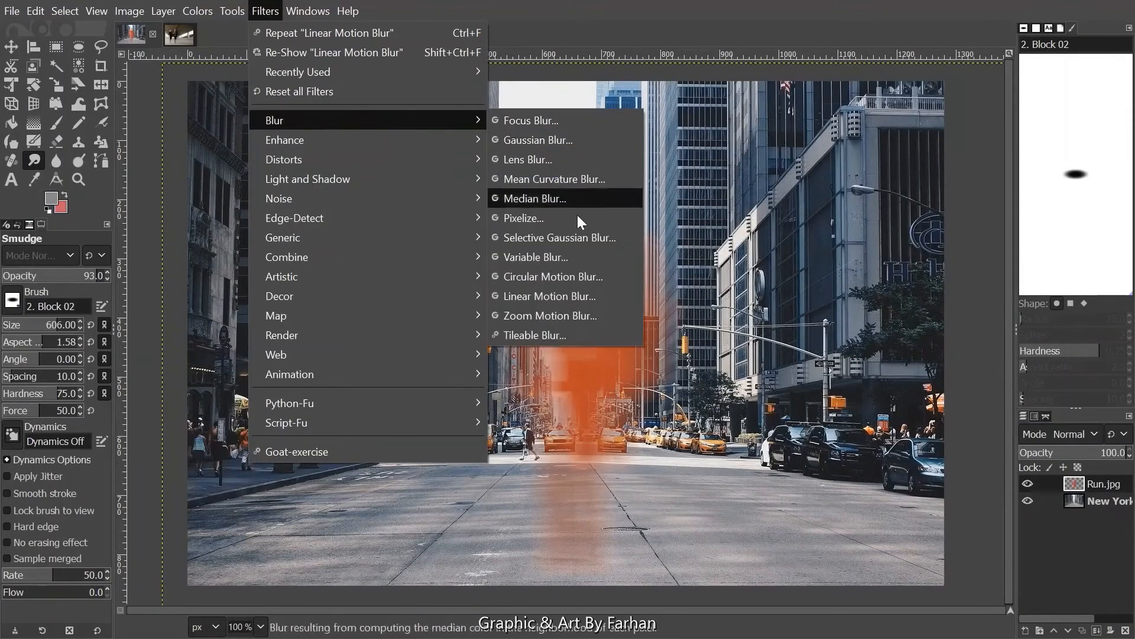
left_click(575, 295)
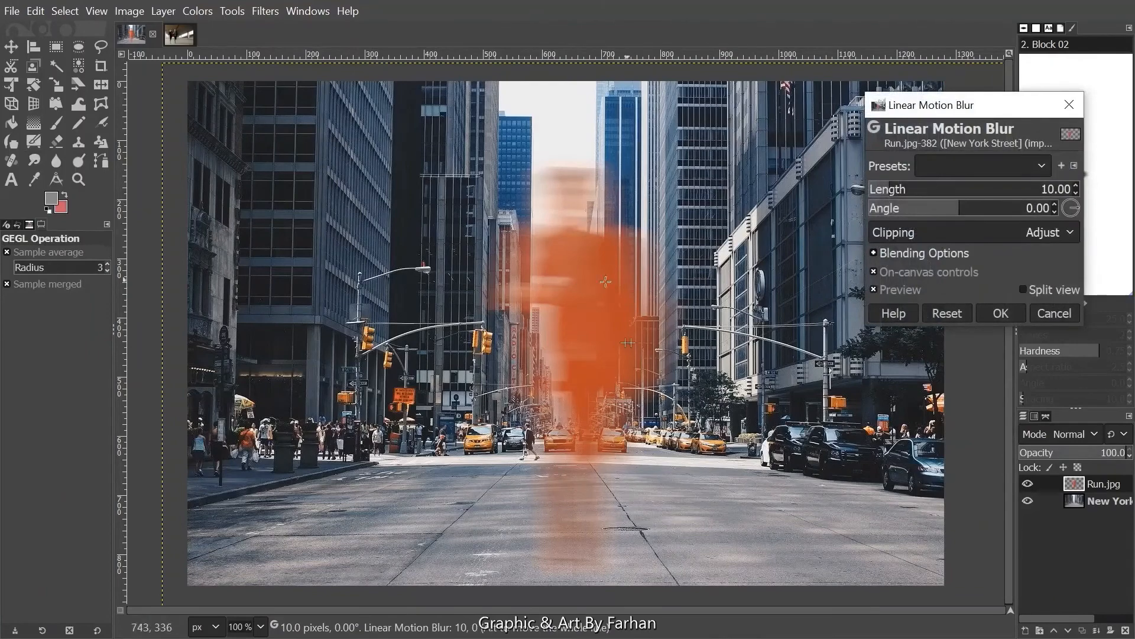
left_click(906, 188)
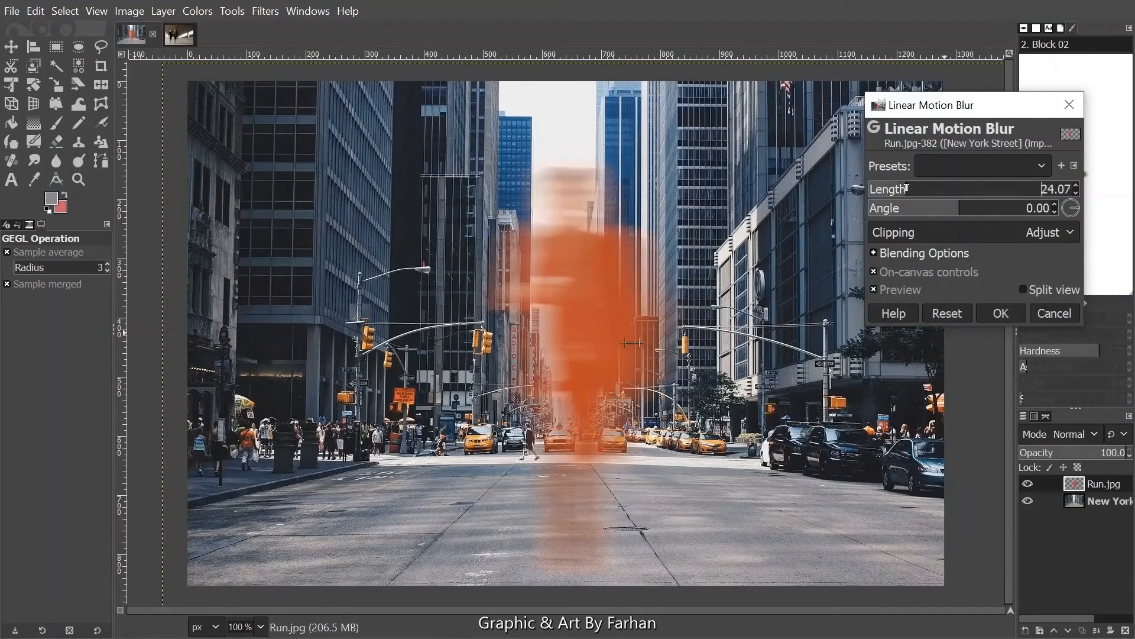
left_click(934, 190)
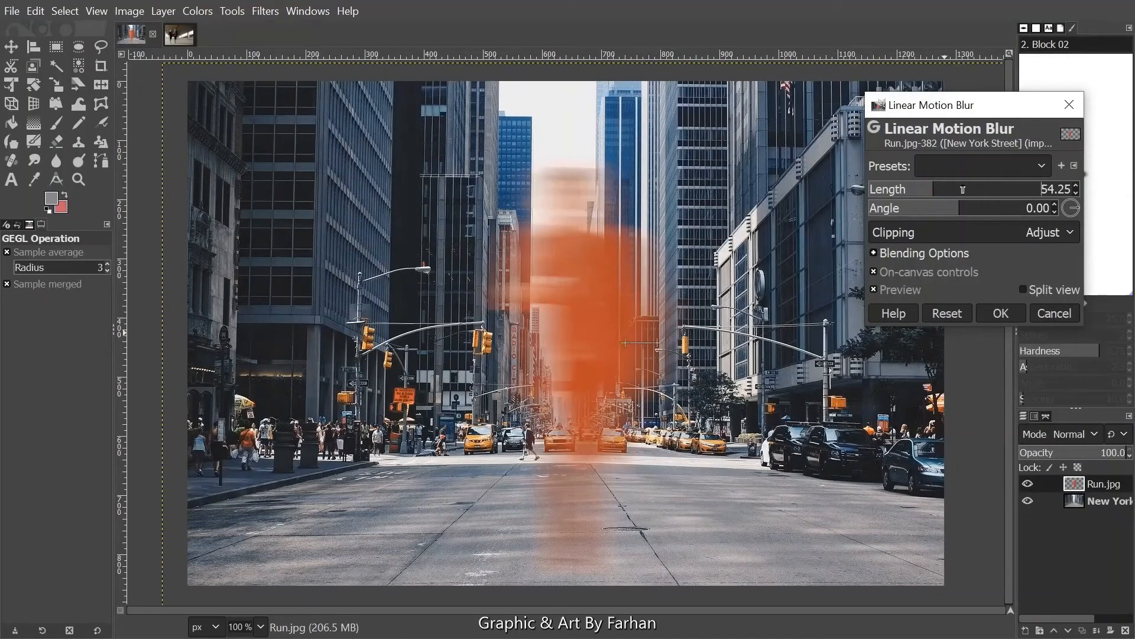
left_click_drag(962, 189, 981, 191)
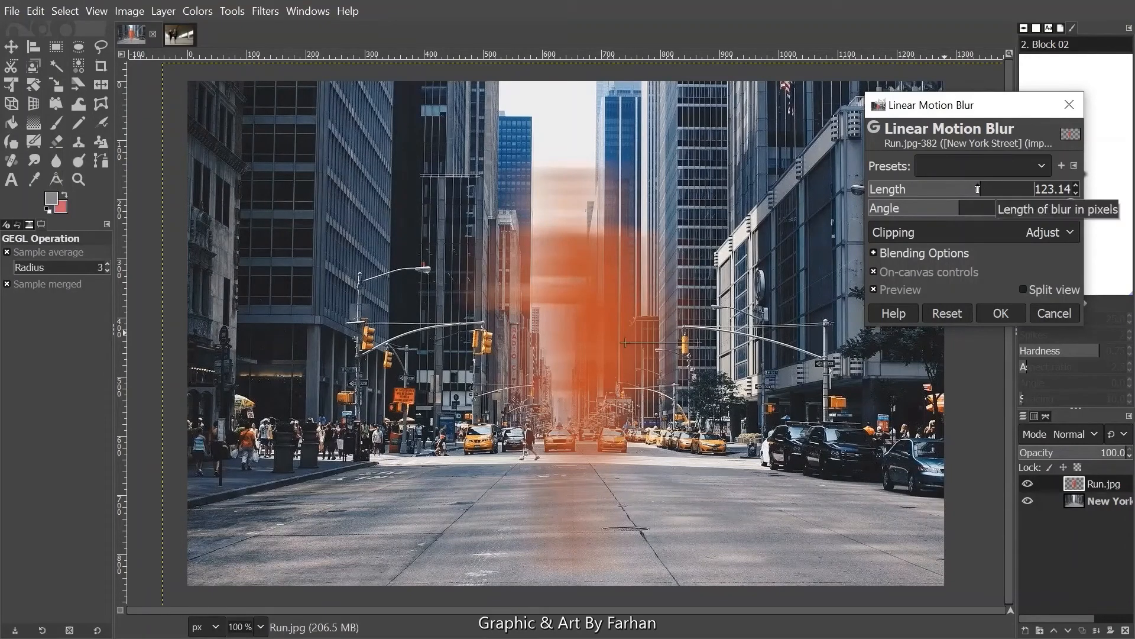
left_click(978, 188)
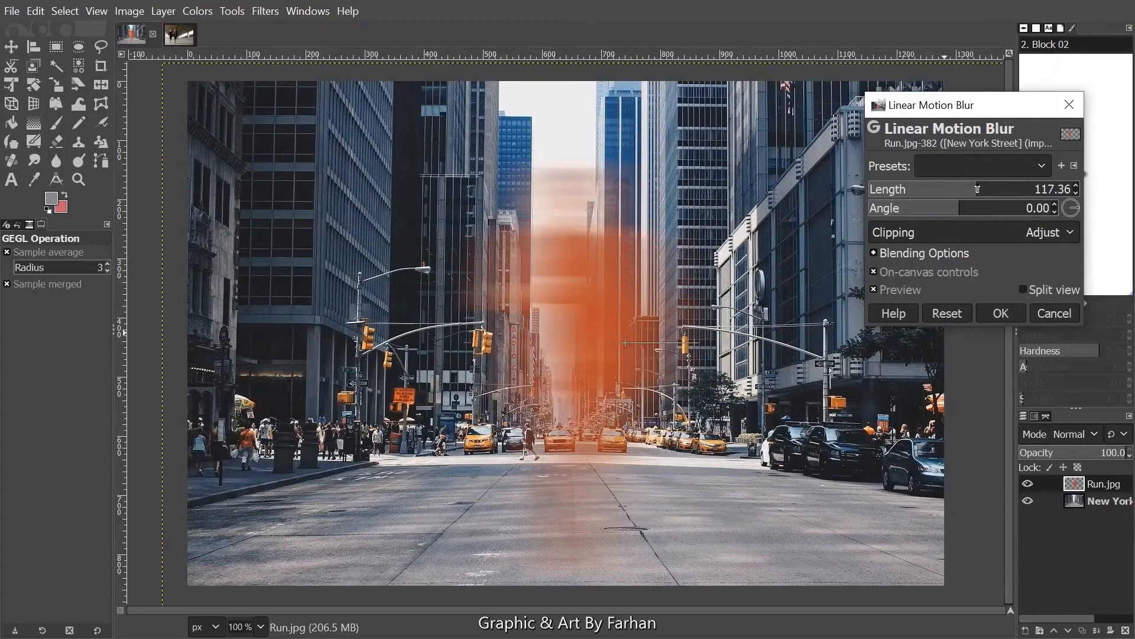
left_click(1001, 311)
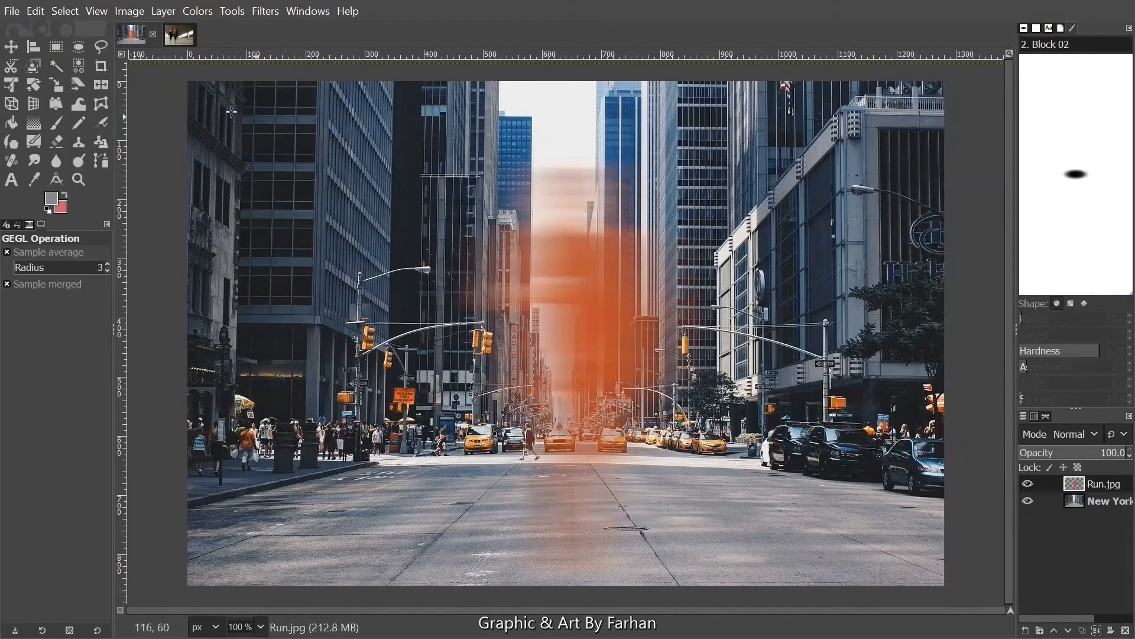
Scale the blurred Run.jpg layer down to 1065 × 598 pixels and position it over the middle of the street
left_click(59, 91)
left_click(513, 213)
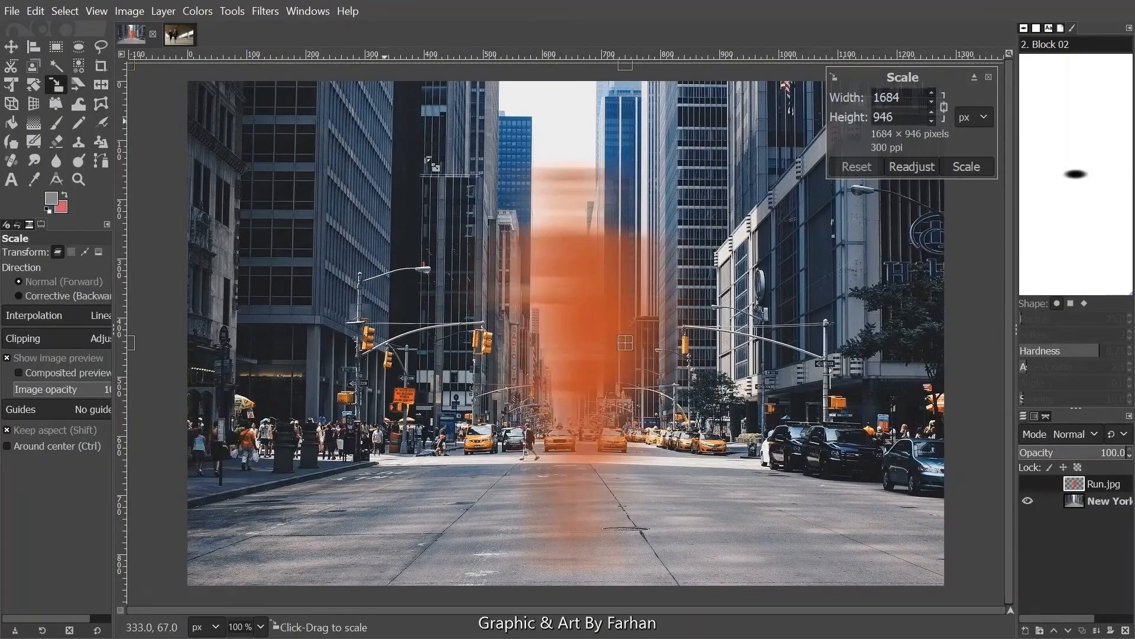
left_click_drag(383, 131, 545, 251)
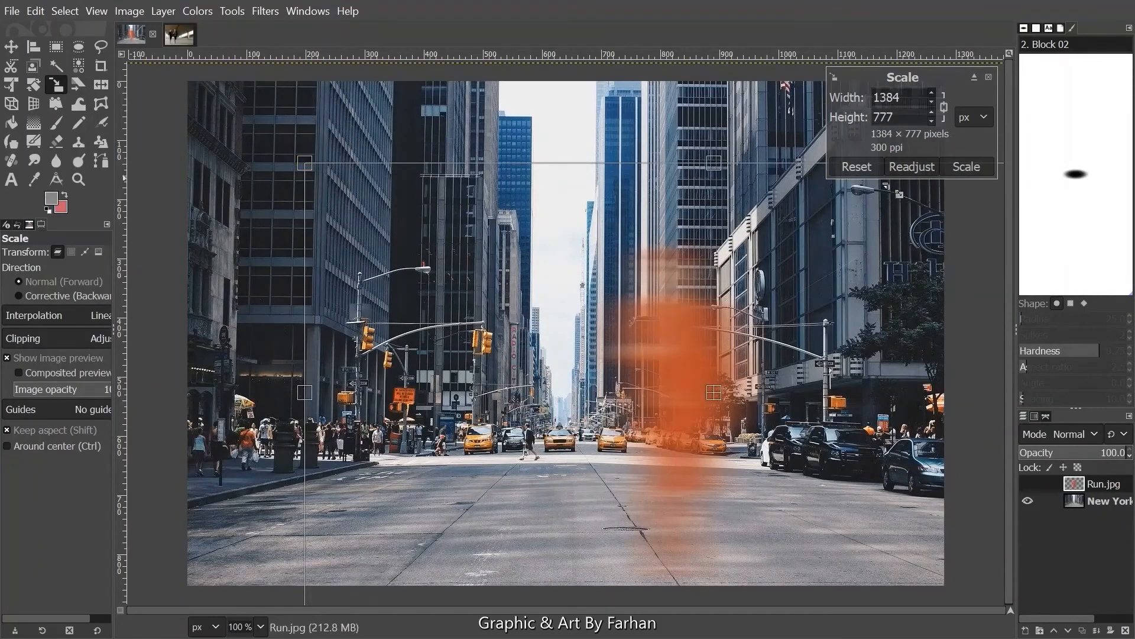
left_click_drag(723, 401, 639, 349)
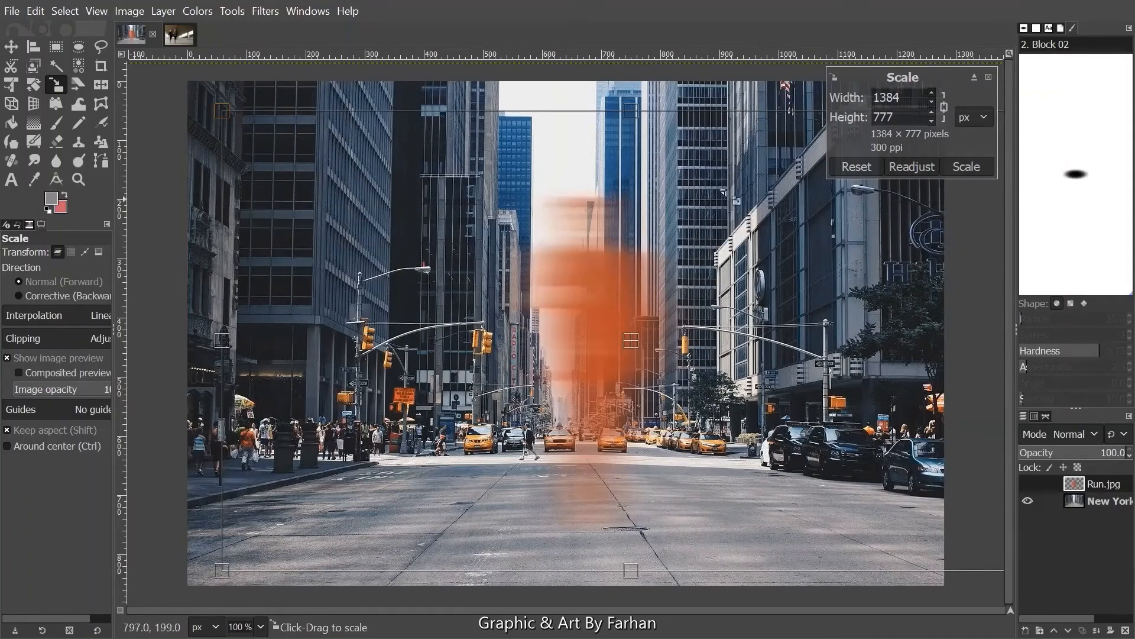
left_click_drag(223, 113, 369, 295)
left_click_drag(730, 395, 632, 401)
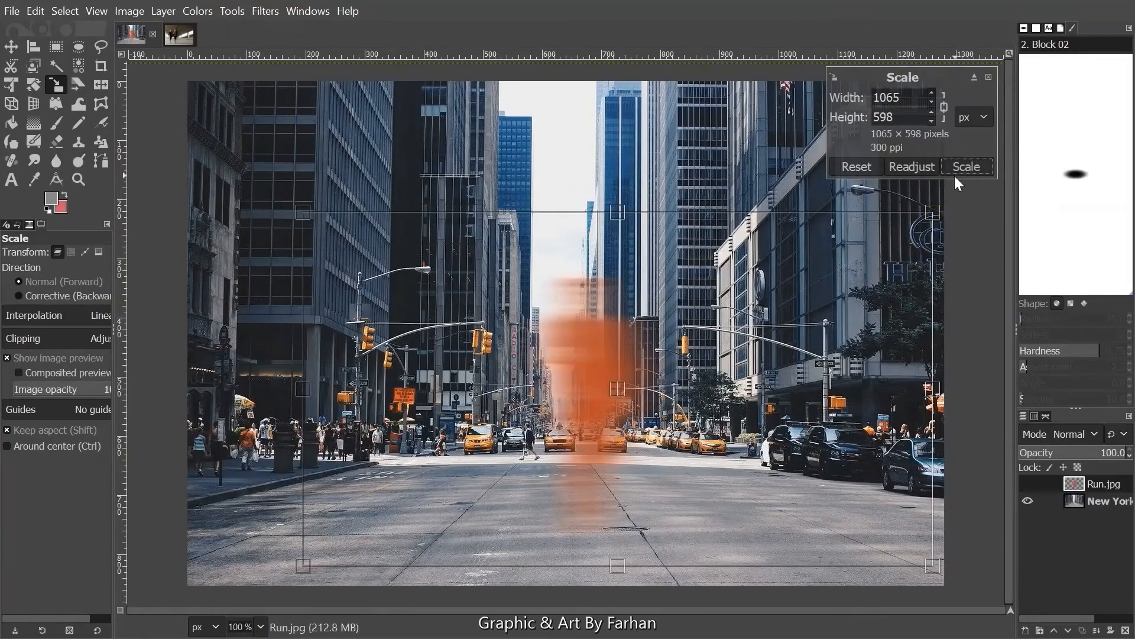
left_click(969, 167)
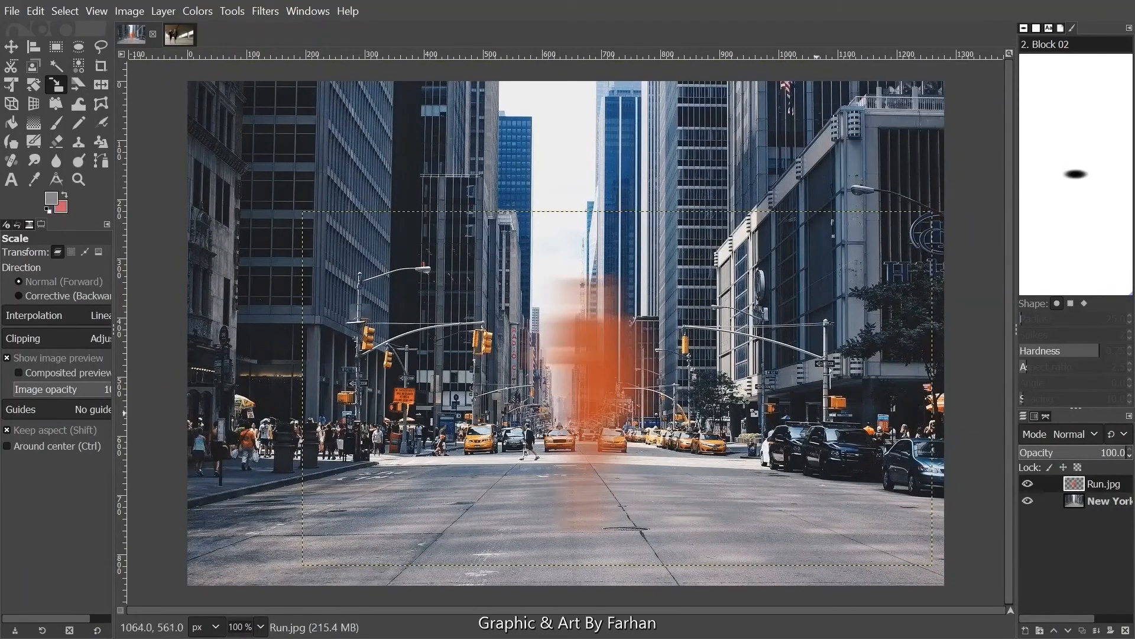
left_click(11, 46)
left_click_drag(591, 331, 584, 331)
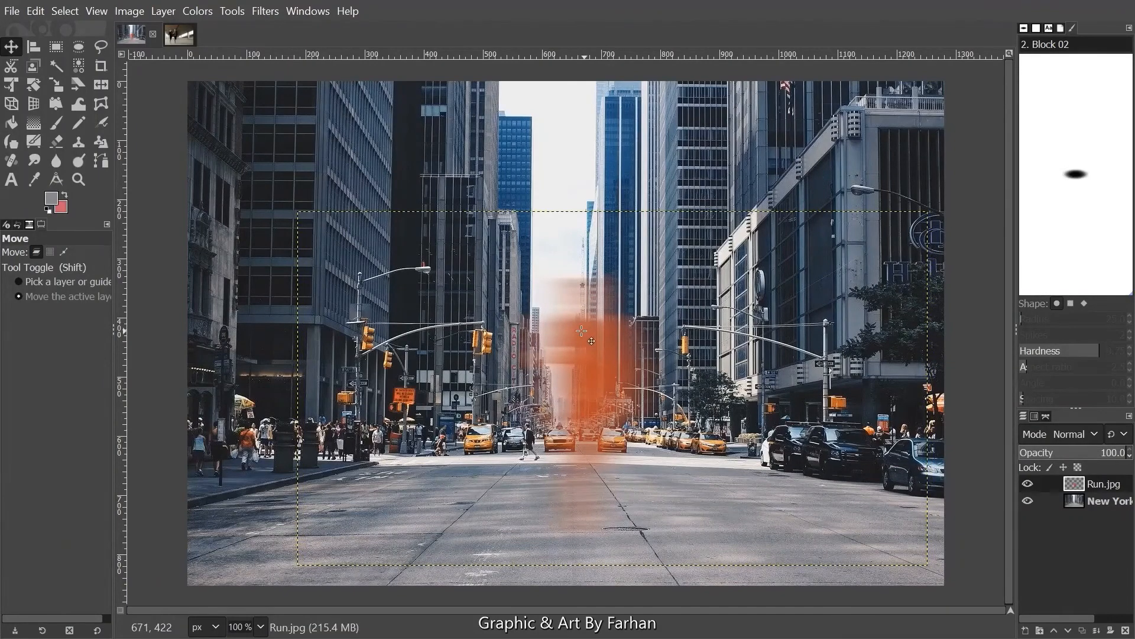
Scale the blurred figure down slightly more and move it lower onto the road, centred between the buildings
left_click(58, 82)
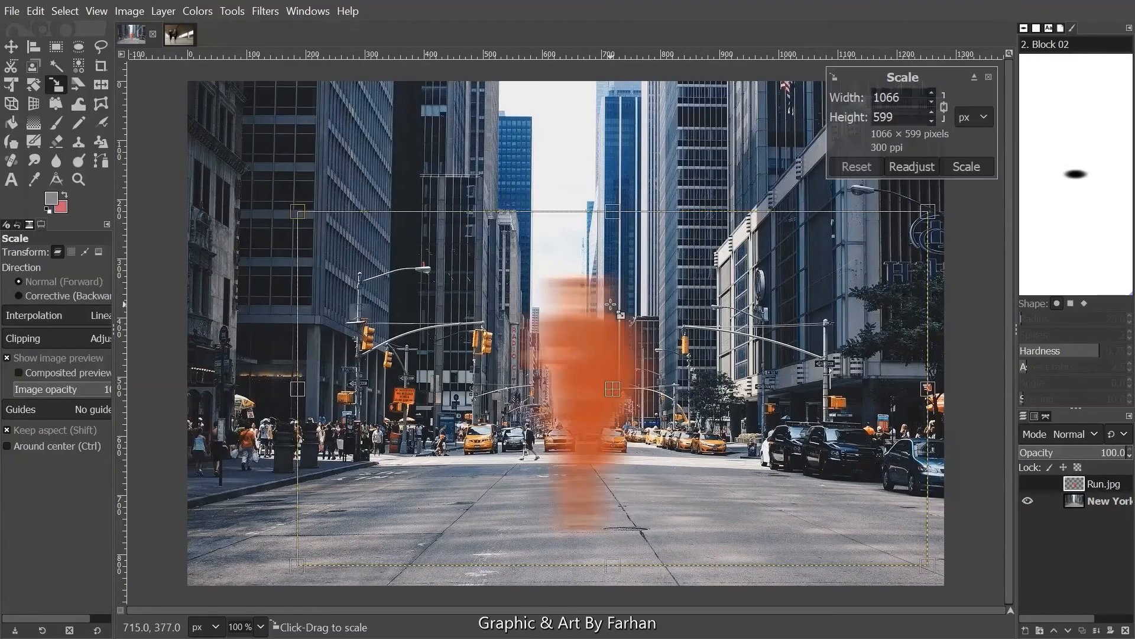
left_click_drag(297, 211, 318, 223)
left_click(962, 169)
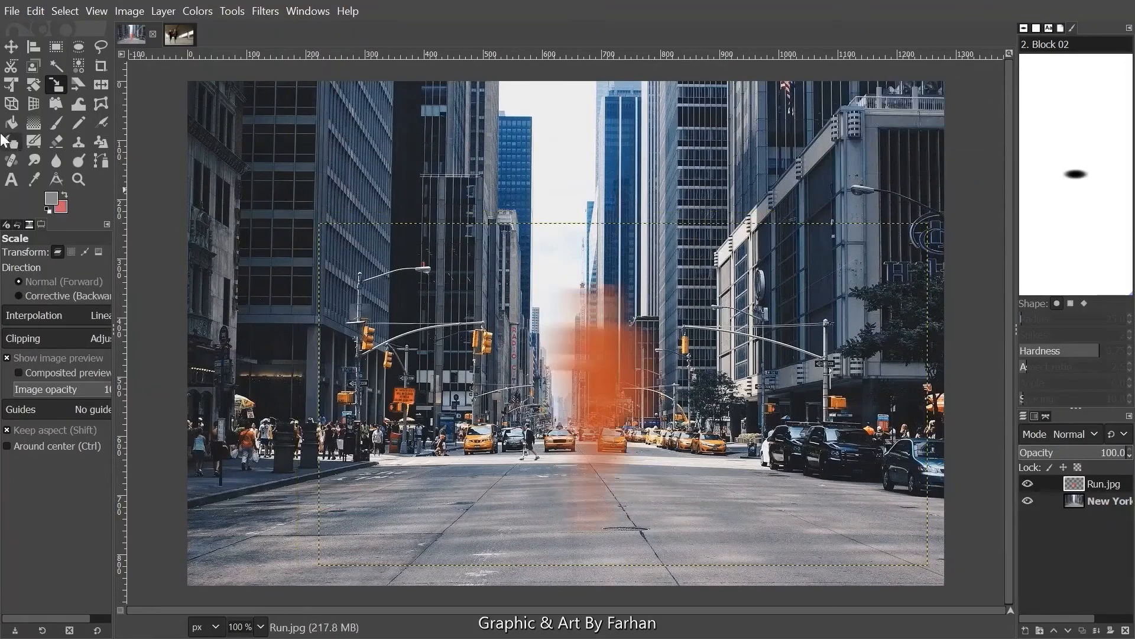
left_click(11, 46)
left_click_drag(622, 371, 613, 382)
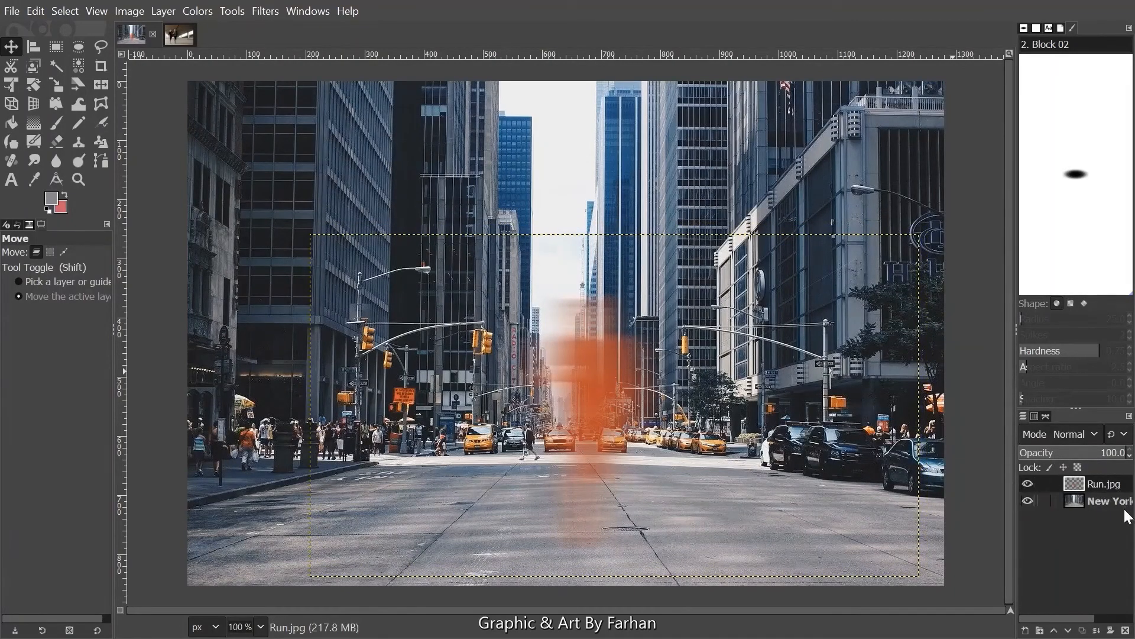
Make the New York Street.jpg layer active and export the composite as Super Speed.png
left_click(1101, 501)
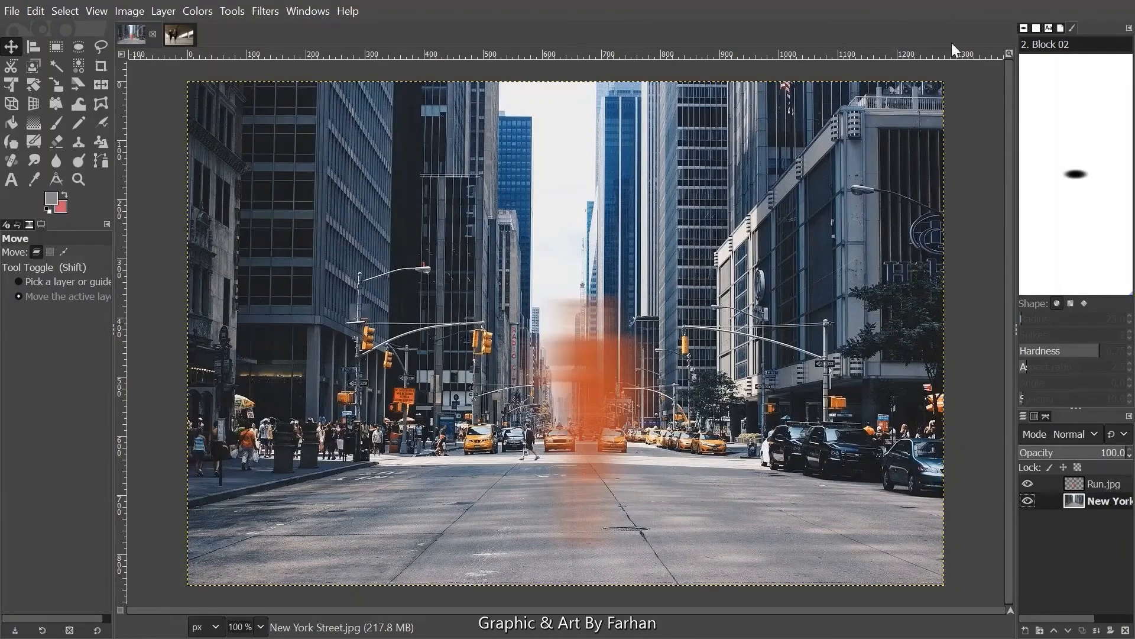
key("ctrl+e")
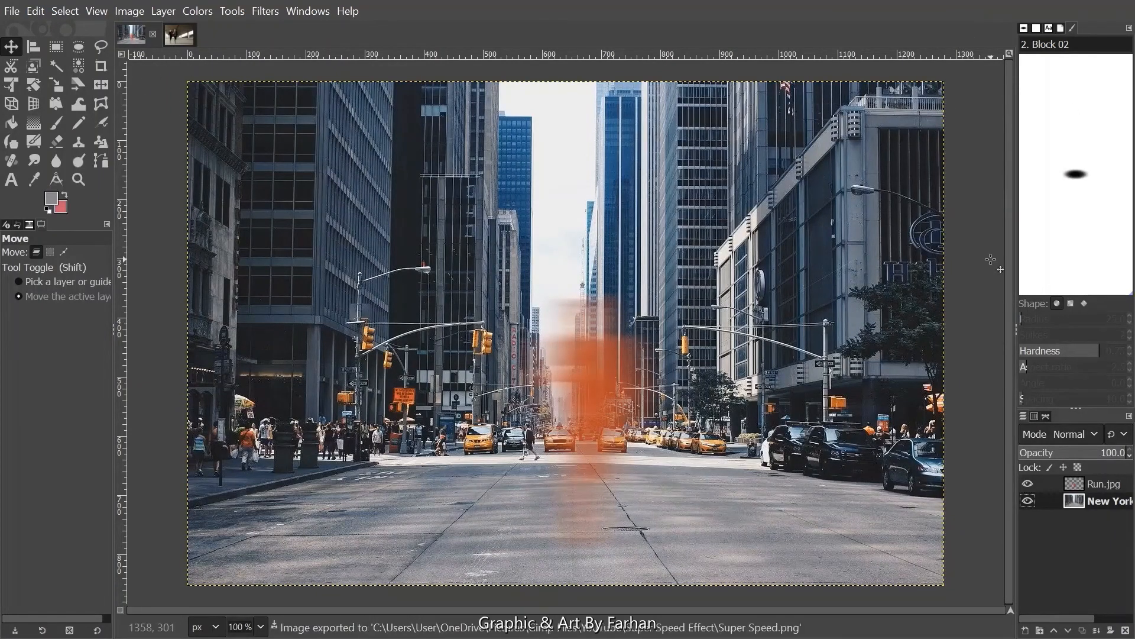